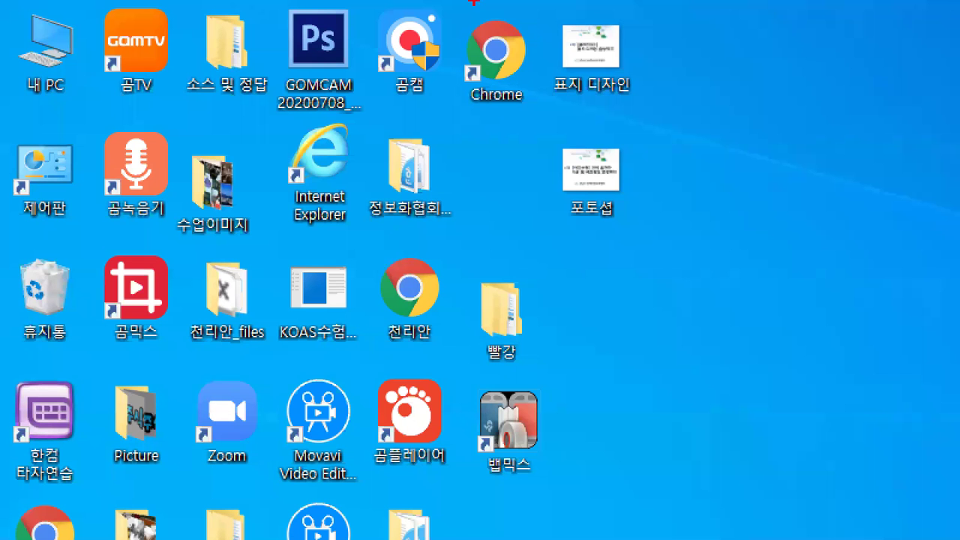
- Launch the Chrome browser from the desktop
{"action": "left_click_drag", "start_coordinate": [440, 2], "coordinate": [548, 174]}
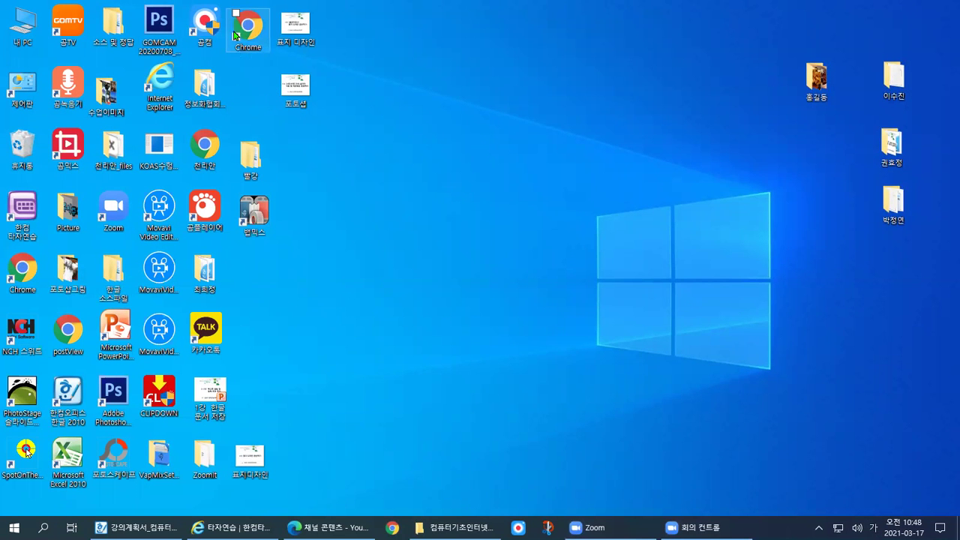
{"action": "double_click", "coordinate": [237, 37]}
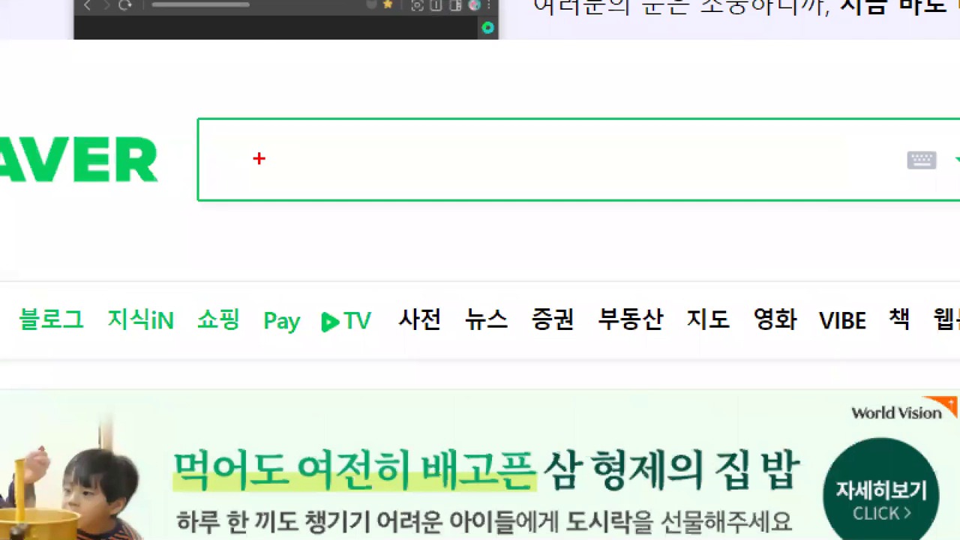
{"action": "mouse_move", "coordinate": [435, 215]}
{"action": "left_mouse_down"}
{"action": "mouse_move", "coordinate": [115, 185]}
{"action": "mouse_move", "coordinate": [266, 51]}
{"action": "mouse_move", "coordinate": [405, 293]}
{"action": "left_mouse_up"}
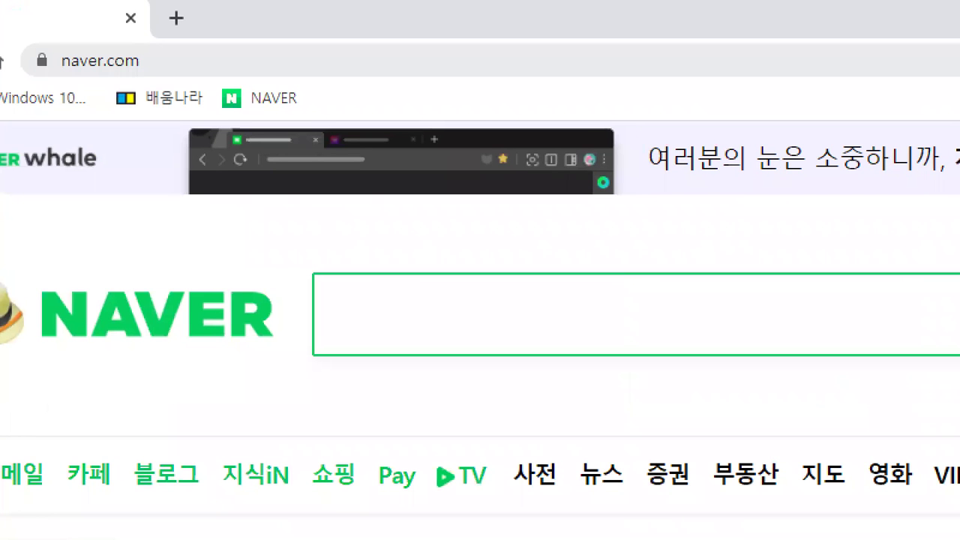
{"action": "left_click_drag", "start_coordinate": [39, 32], "coordinate": [239, 135]}
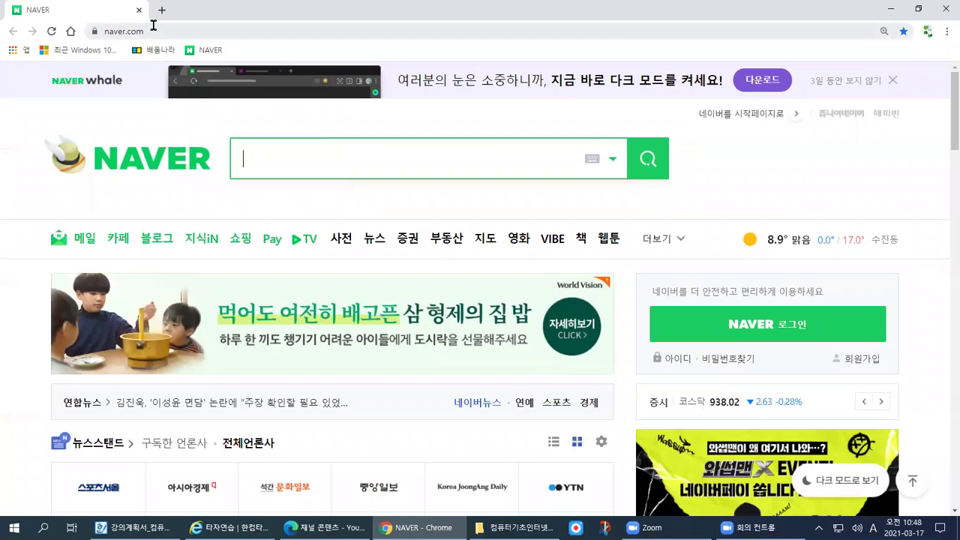
- Go to the website pixlr.com
{"action": "left_click", "coordinate": [158, 50]}
{"action": "type", "text": "pixl"}
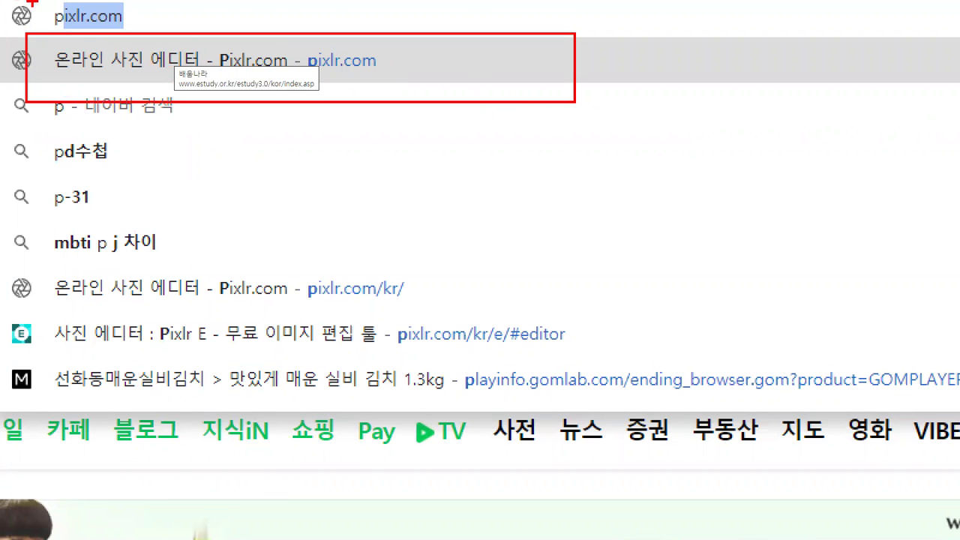
{"action": "mouse_move", "coordinate": [152, 12]}
{"action": "left_mouse_down"}
{"action": "mouse_move", "coordinate": [120, 33]}
{"action": "mouse_move", "coordinate": [26, 5]}
{"action": "mouse_move", "coordinate": [165, 15]}
{"action": "left_mouse_up"}
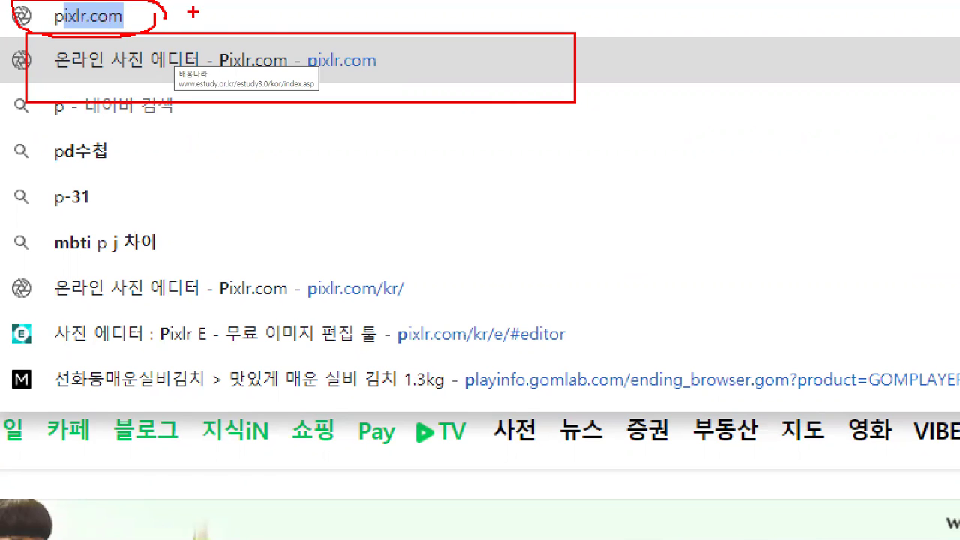
{"action": "key", "text": "Escape"}
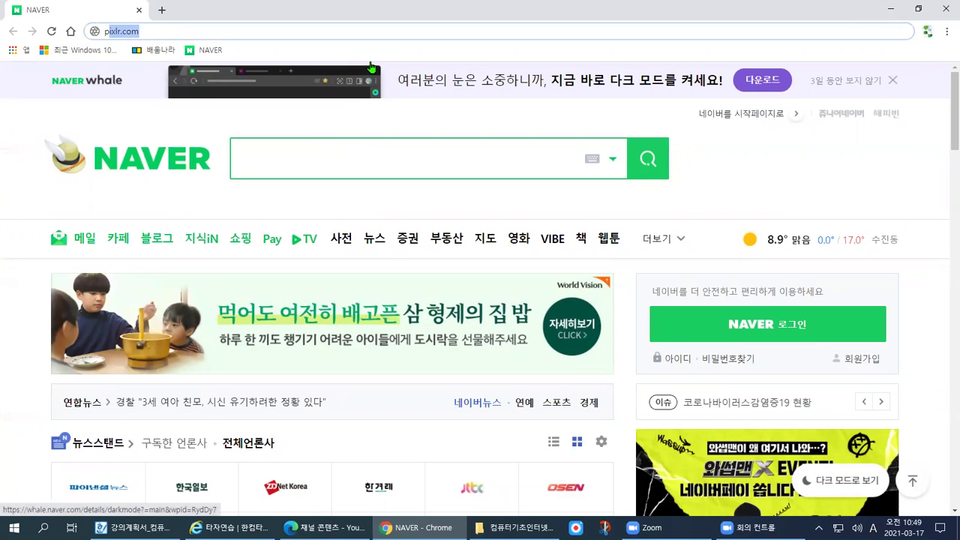
{"action": "key", "text": "Return"}
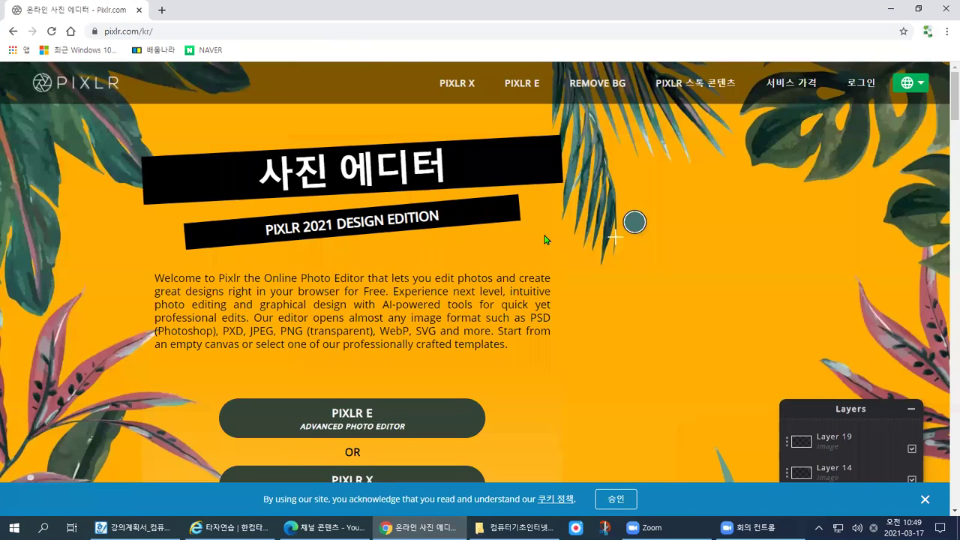
- Enter the Pixlr E advanced photo editor from the site's home page
{"action": "scroll", "coordinate": [390, 192], "scroll_direction": "down", "scroll_amount": 1}
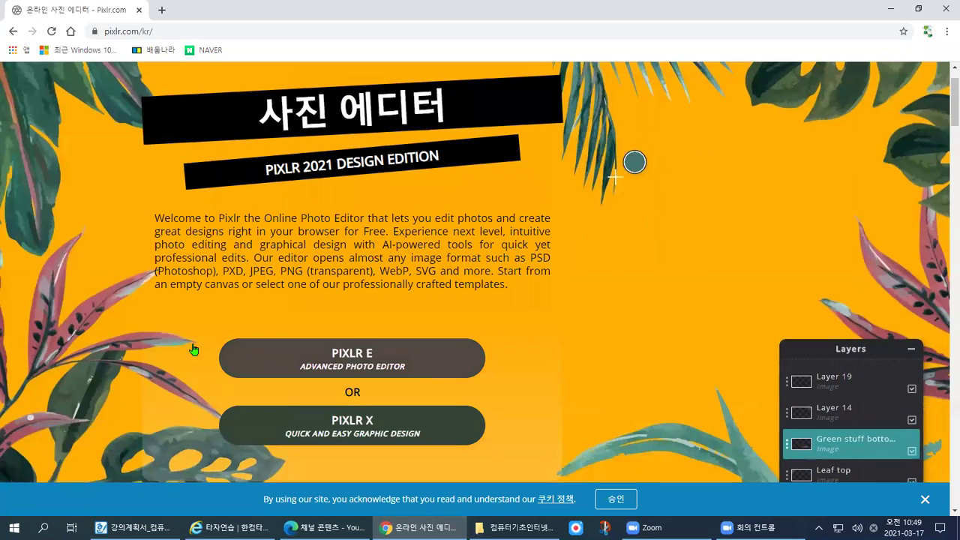
{"action": "left_click", "coordinate": [385, 365]}
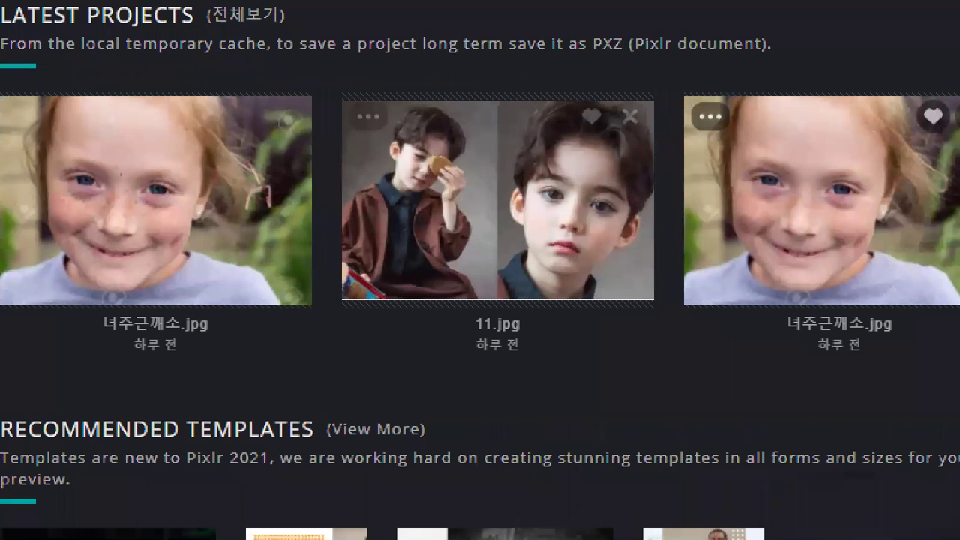
{"action": "left_click_drag", "start_coordinate": [21, 50], "coordinate": [950, 302]}
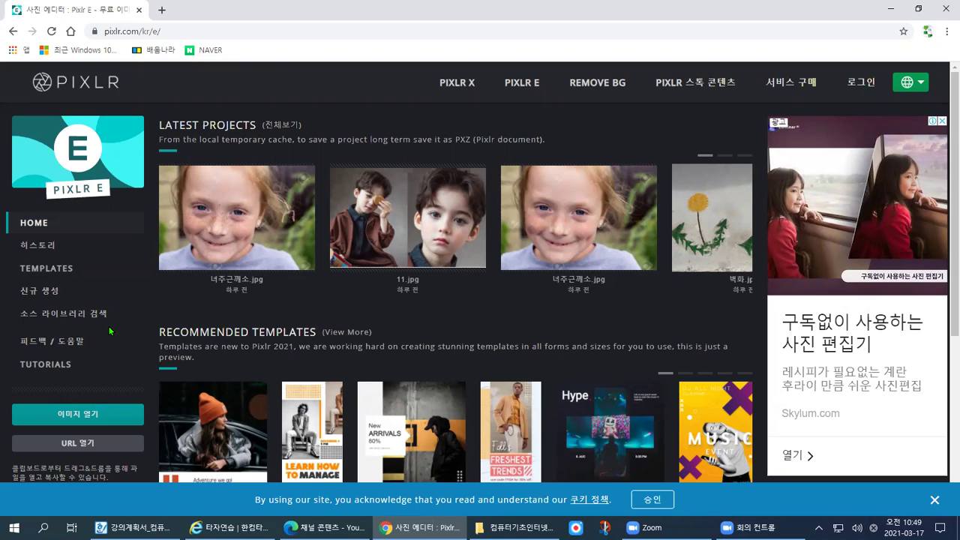
- Open the image 바닥 from the 05강 subfolder of the 재미있는 픽슬러_예제파일 folder
{"action": "left_click", "coordinate": [84, 425]}
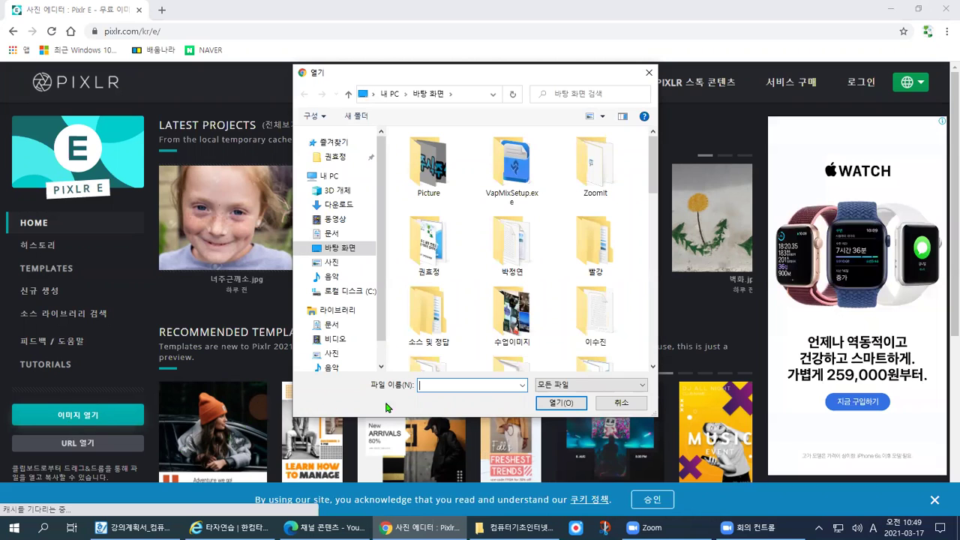
{"action": "double_click", "coordinate": [435, 268]}
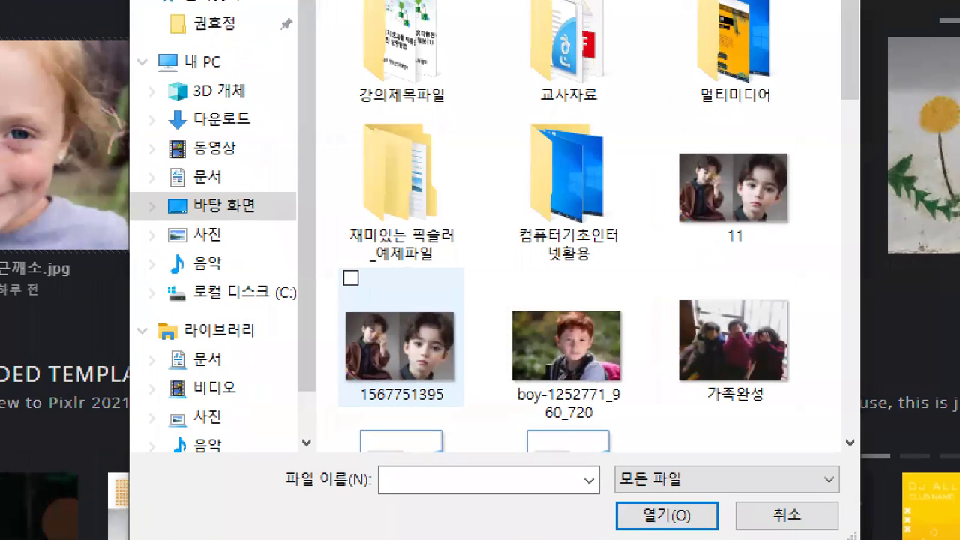
{"action": "left_click_drag", "start_coordinate": [327, 130], "coordinate": [495, 267]}
{"action": "mouse_move", "coordinate": [454, 134]}
{"action": "left_mouse_down"}
{"action": "mouse_move", "coordinate": [510, 96]}
{"action": "mouse_move", "coordinate": [473, 154]}
{"action": "mouse_move", "coordinate": [489, 112]}
{"action": "mouse_move", "coordinate": [498, 133]}
{"action": "mouse_move", "coordinate": [437, 95]}
{"action": "left_mouse_up"}
{"action": "key", "text": "Escape"}
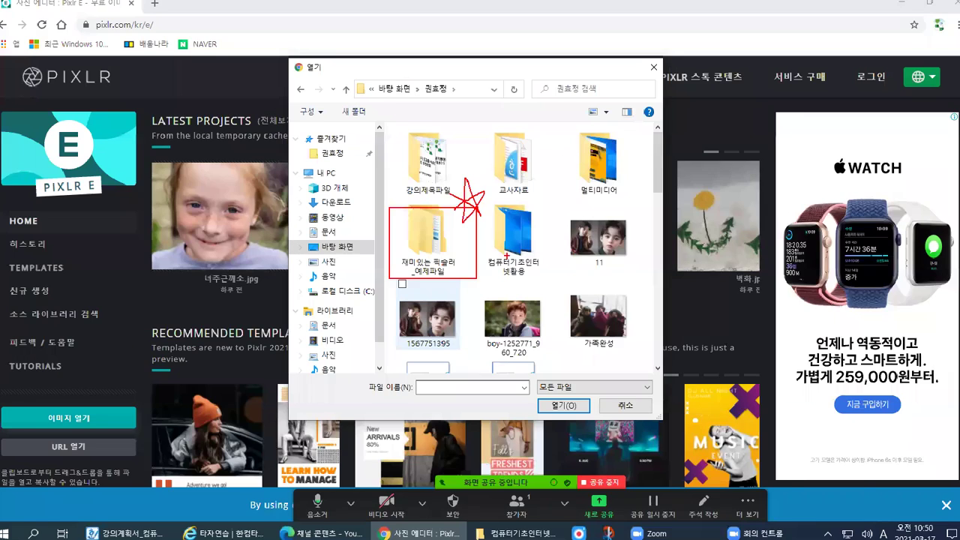
{"action": "double_click", "coordinate": [443, 263]}
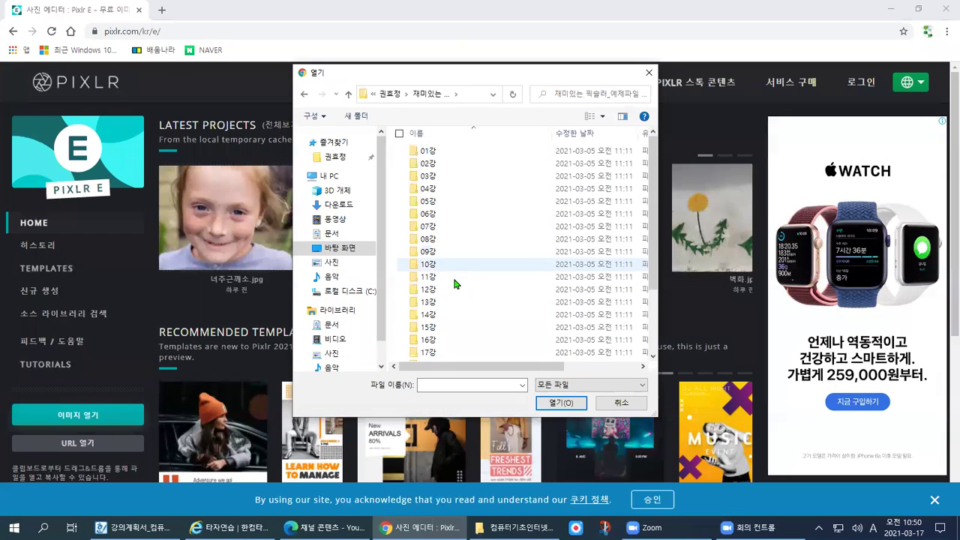
{"action": "double_click", "coordinate": [429, 201]}
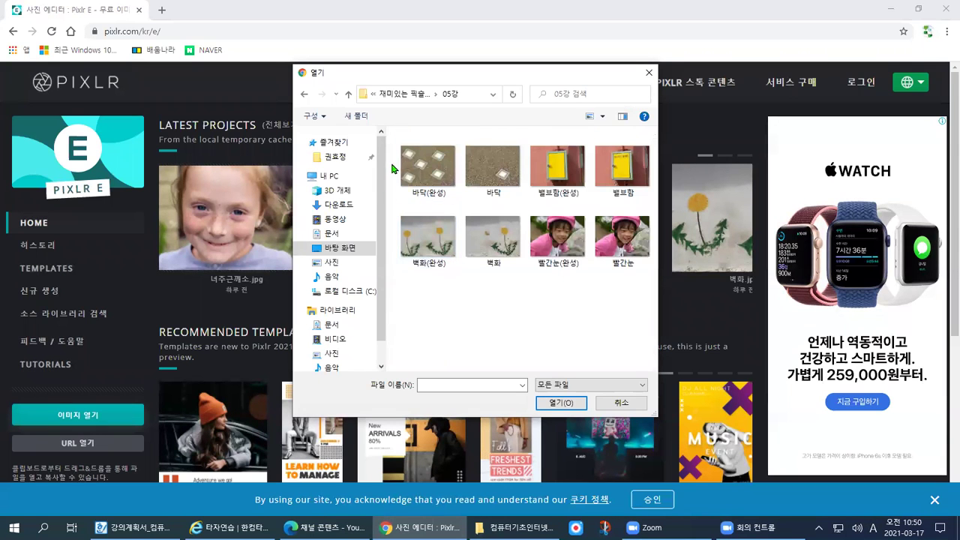
{"action": "left_click", "coordinate": [507, 181]}
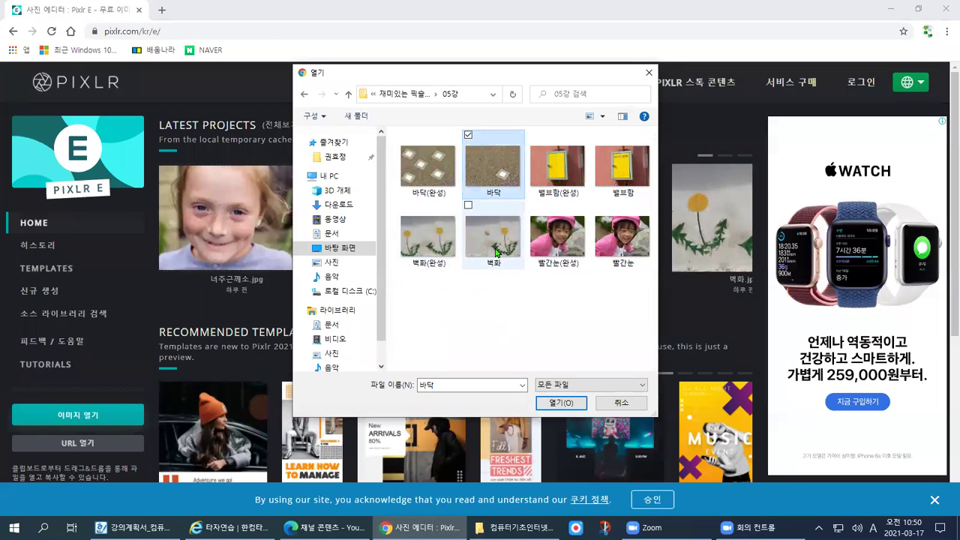
{"action": "left_click", "coordinate": [566, 404]}
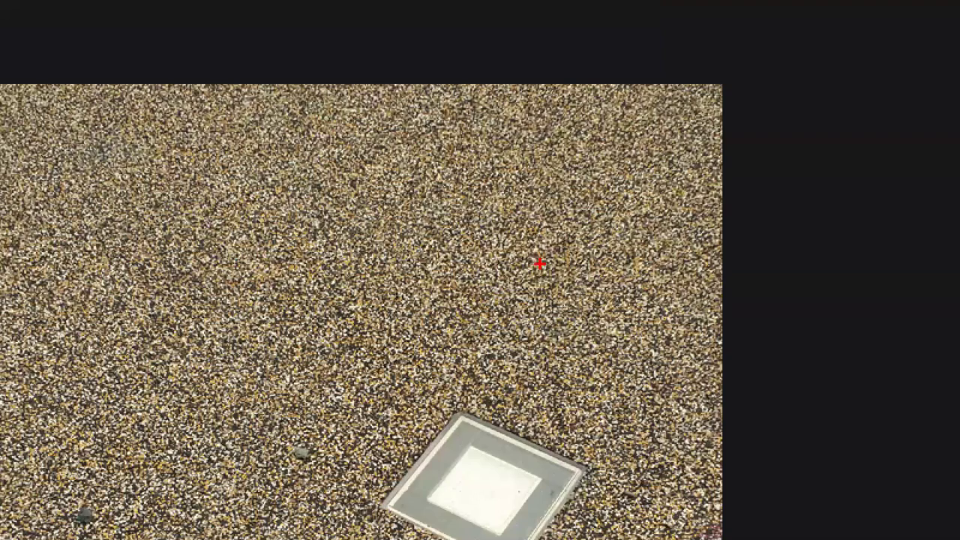
{"action": "left_click_drag", "start_coordinate": [527, 249], "coordinate": [528, 252]}
{"action": "mouse_move", "coordinate": [357, 238]}
{"action": "left_mouse_down"}
{"action": "mouse_move", "coordinate": [274, 249]}
{"action": "mouse_move", "coordinate": [345, 247]}
{"action": "left_mouse_up"}
{"action": "mouse_move", "coordinate": [141, 405]}
{"action": "left_mouse_down"}
{"action": "mouse_move", "coordinate": [54, 375]}
{"action": "mouse_move", "coordinate": [108, 438]}
{"action": "left_mouse_up"}
{"action": "left_click_drag", "start_coordinate": [291, 459], "coordinate": [312, 409]}
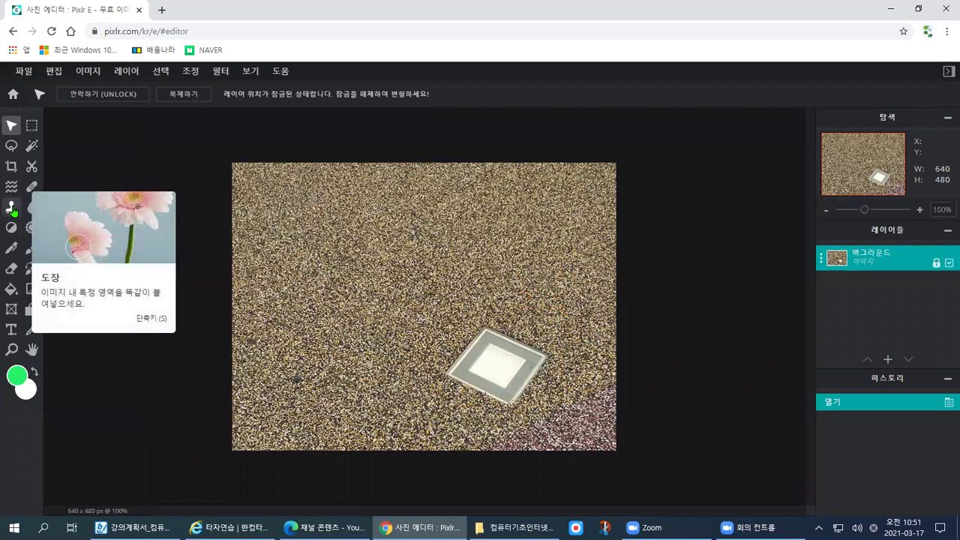
- Activate the Clone Stamp tool and check its brush settings, keeping the 40 px brush
{"action": "left_click", "coordinate": [12, 208]}
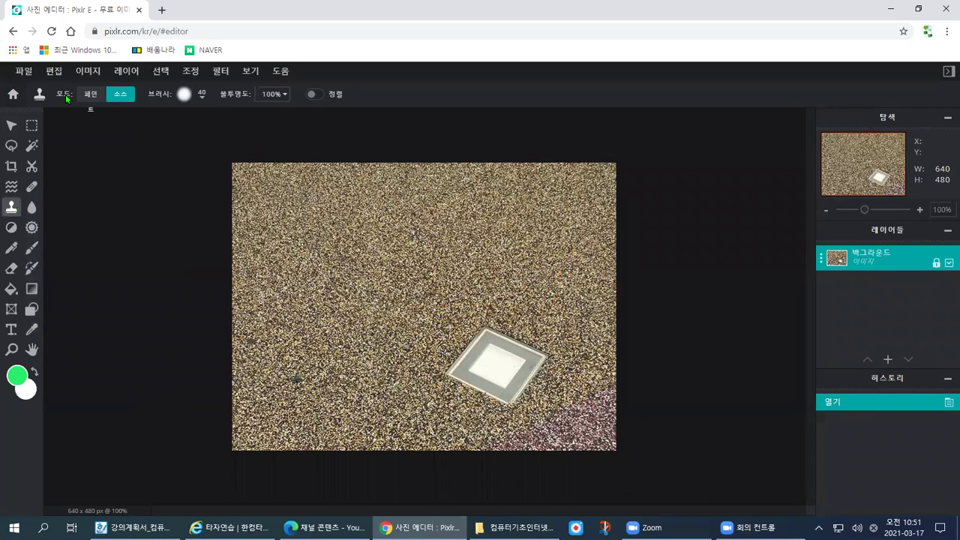
{"action": "left_click", "coordinate": [202, 96]}
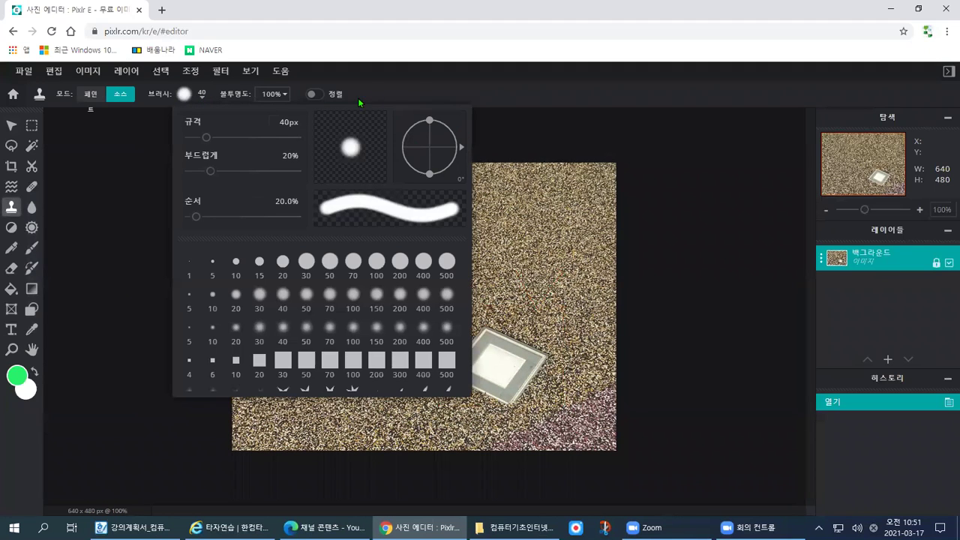
{"action": "left_click", "coordinate": [422, 76]}
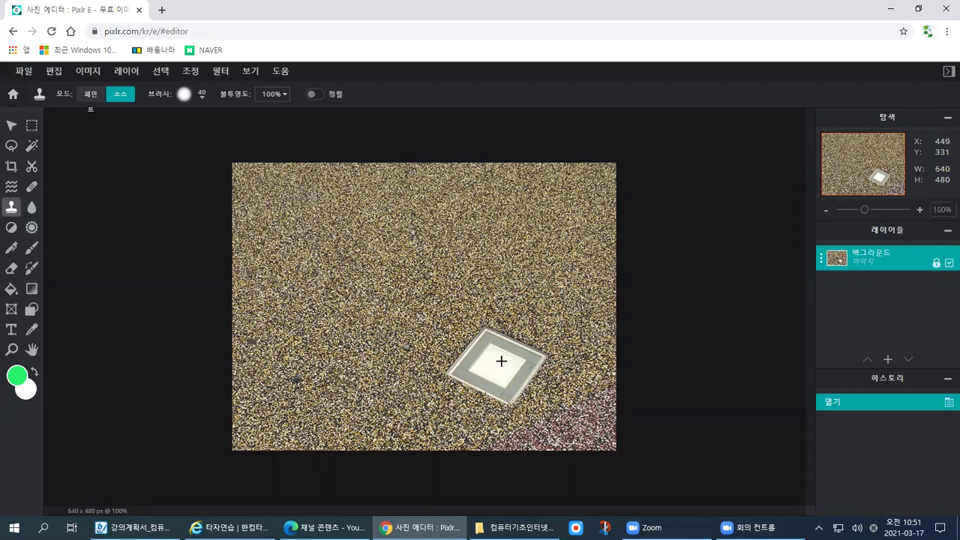
{"action": "left_click", "coordinate": [229, 528]}
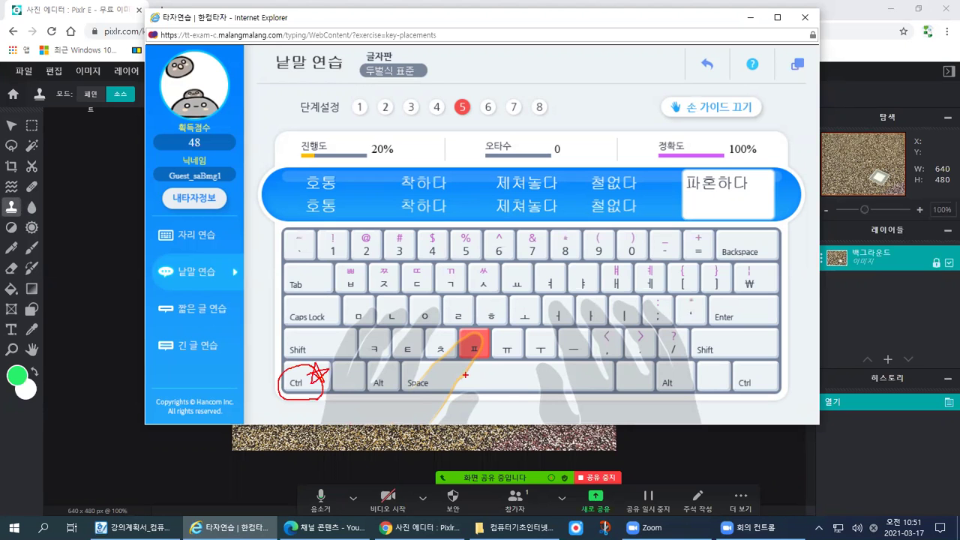
{"action": "left_click", "coordinate": [748, 18]}
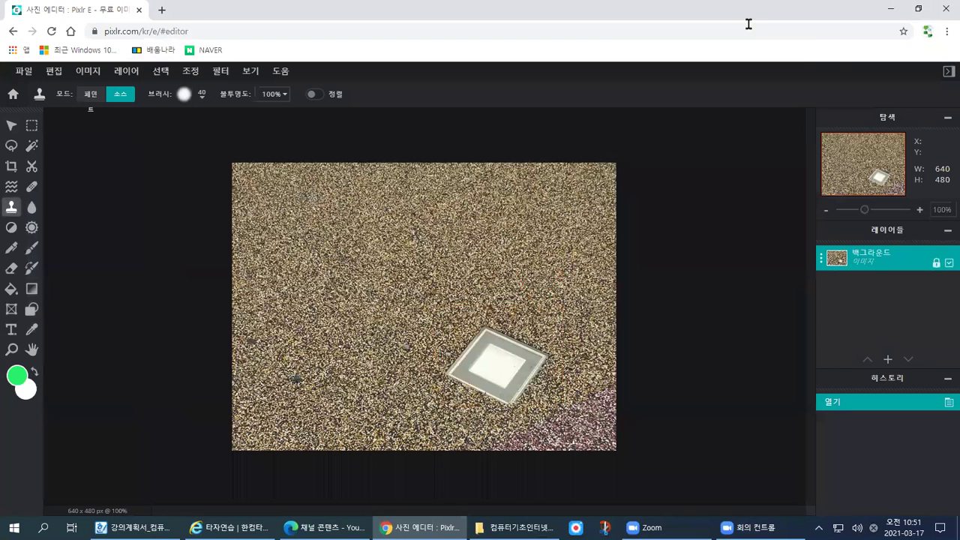
- Sample the centre of the square floor tile and clone-paint a copy of it in the image's upper-right area
{"action": "left_click", "coordinate": [494, 362]}
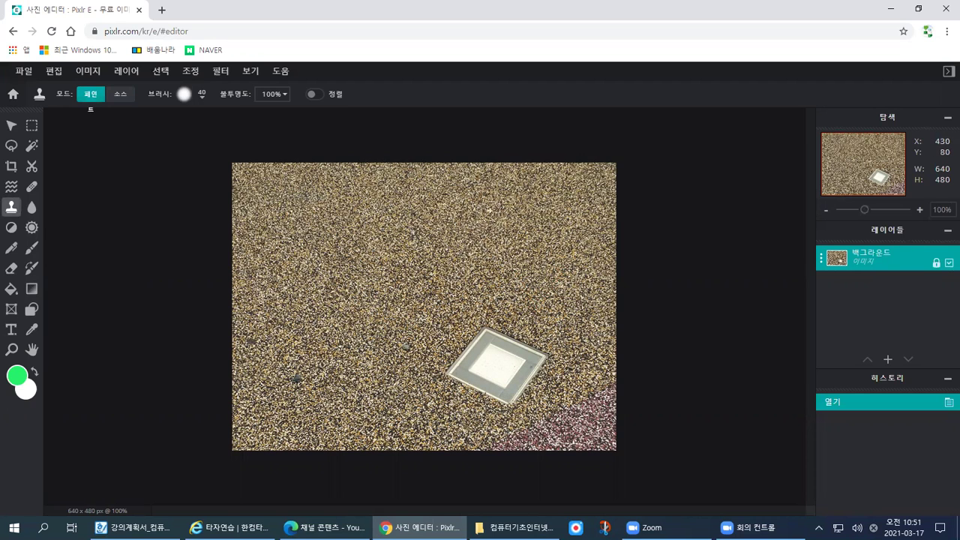
{"action": "mouse_move", "coordinate": [486, 221]}
{"action": "left_mouse_down"}
{"action": "mouse_move", "coordinate": [521, 213]}
{"action": "mouse_move", "coordinate": [491, 229]}
{"action": "mouse_move", "coordinate": [511, 231]}
{"action": "left_mouse_up"}
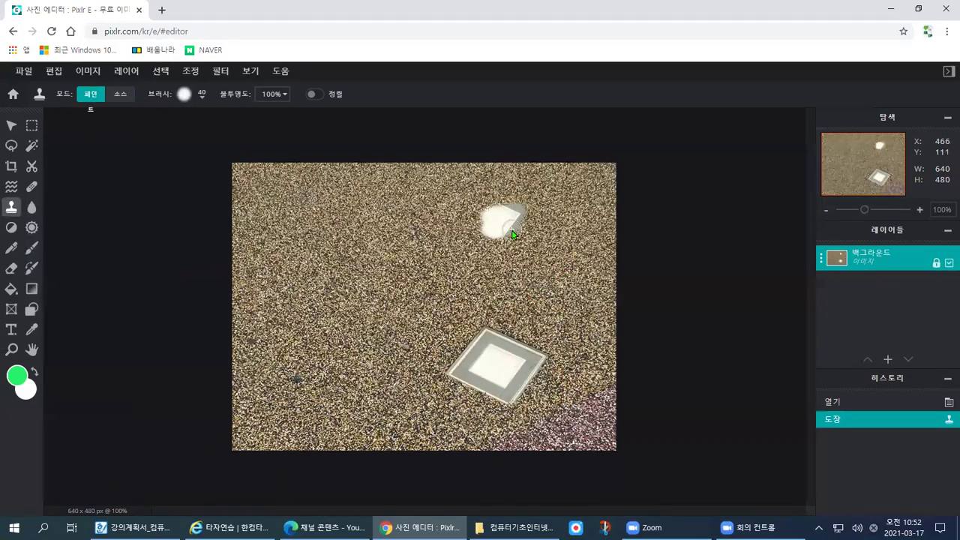
{"action": "mouse_move", "coordinate": [512, 234]}
{"action": "left_mouse_down"}
{"action": "mouse_move", "coordinate": [487, 237]}
{"action": "mouse_move", "coordinate": [492, 209]}
{"action": "mouse_move", "coordinate": [501, 211]}
{"action": "mouse_move", "coordinate": [485, 204]}
{"action": "mouse_move", "coordinate": [489, 224]}
{"action": "mouse_move", "coordinate": [479, 215]}
{"action": "mouse_move", "coordinate": [462, 231]}
{"action": "mouse_move", "coordinate": [488, 250]}
{"action": "mouse_move", "coordinate": [525, 223]}
{"action": "mouse_move", "coordinate": [495, 252]}
{"action": "mouse_move", "coordinate": [513, 255]}
{"action": "mouse_move", "coordinate": [529, 219]}
{"action": "mouse_move", "coordinate": [521, 213]}
{"action": "mouse_move", "coordinate": [491, 204]}
{"action": "mouse_move", "coordinate": [465, 223]}
{"action": "mouse_move", "coordinate": [501, 254]}
{"action": "mouse_move", "coordinate": [522, 252]}
{"action": "mouse_move", "coordinate": [541, 221]}
{"action": "mouse_move", "coordinate": [488, 197]}
{"action": "mouse_move", "coordinate": [461, 225]}
{"action": "mouse_move", "coordinate": [483, 243]}
{"action": "left_mouse_up"}
{"action": "key", "text": "ctrl+z"}
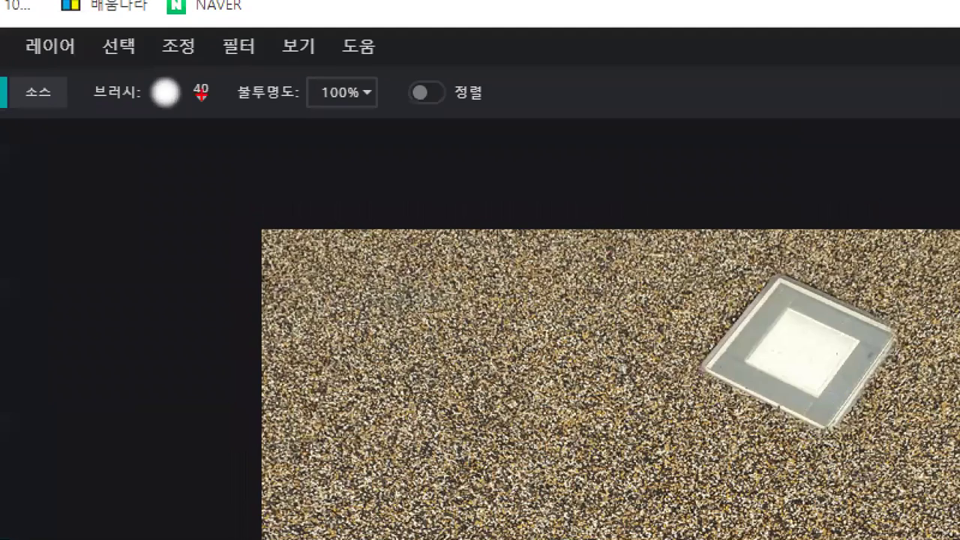
- Set the Clone Stamp brush to the hard round 100 px preset
{"action": "left_click_drag", "start_coordinate": [159, 82], "coordinate": [254, 119]}
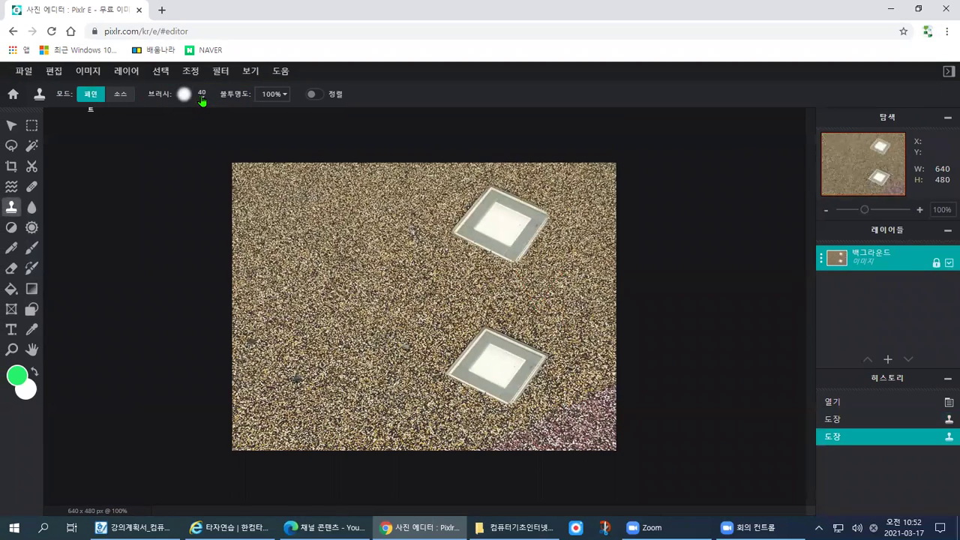
{"action": "left_click", "coordinate": [183, 94]}
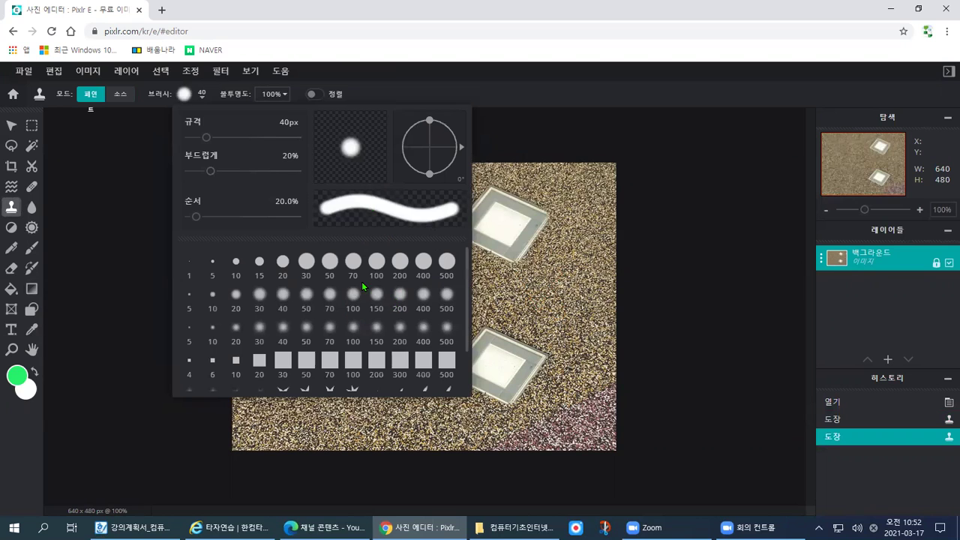
{"action": "left_click", "coordinate": [377, 264]}
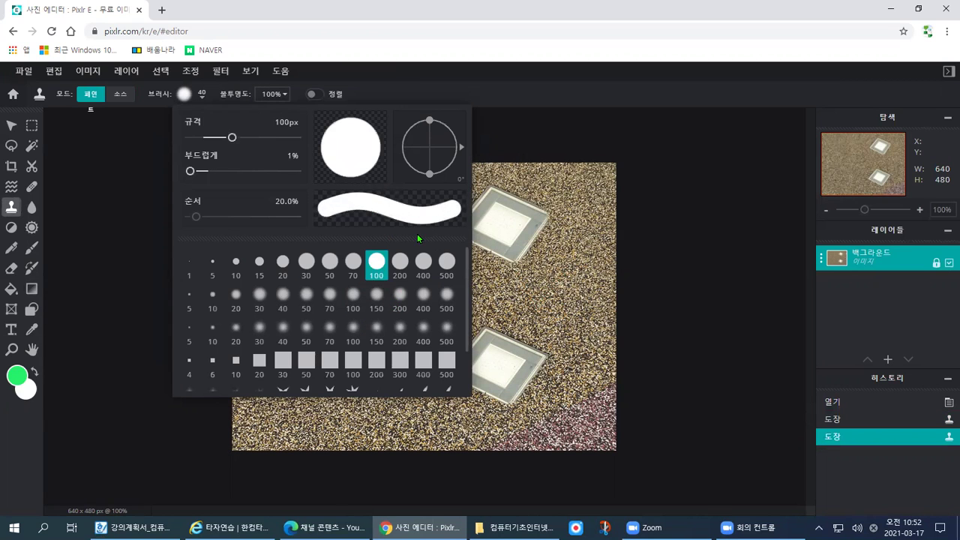
{"action": "left_click", "coordinate": [517, 120]}
- Set the centre of the original lower tile as the clone source again
{"action": "left_click", "coordinate": [15, 209]}
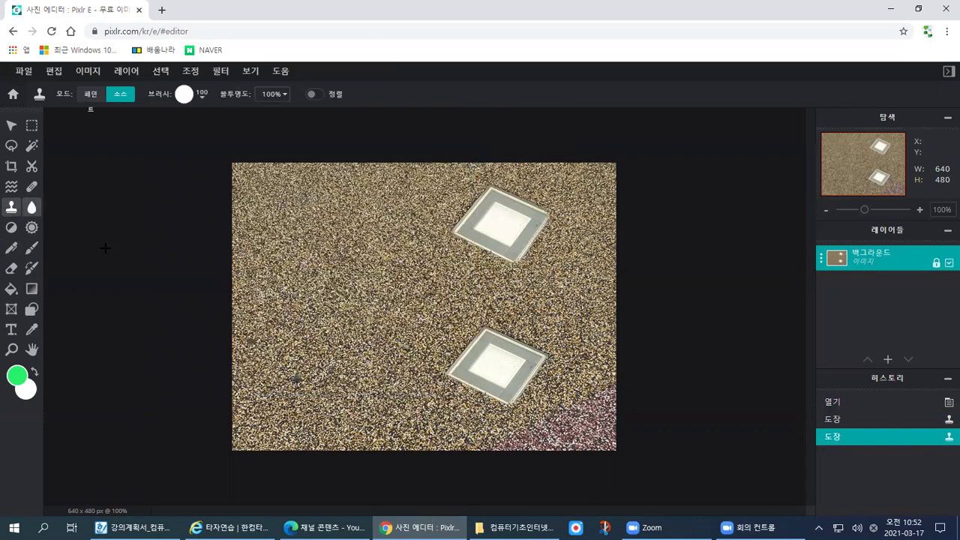
{"action": "left_click", "coordinate": [496, 364]}
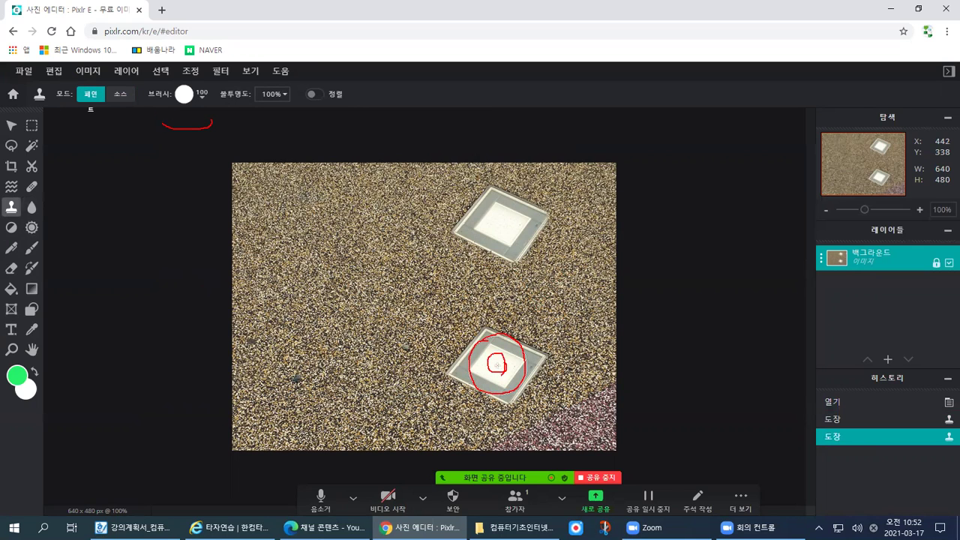
{"action": "left_click_drag", "start_coordinate": [334, 73], "coordinate": [336, 160]}
{"action": "left_click_drag", "start_coordinate": [329, 57], "coordinate": [376, 112]}
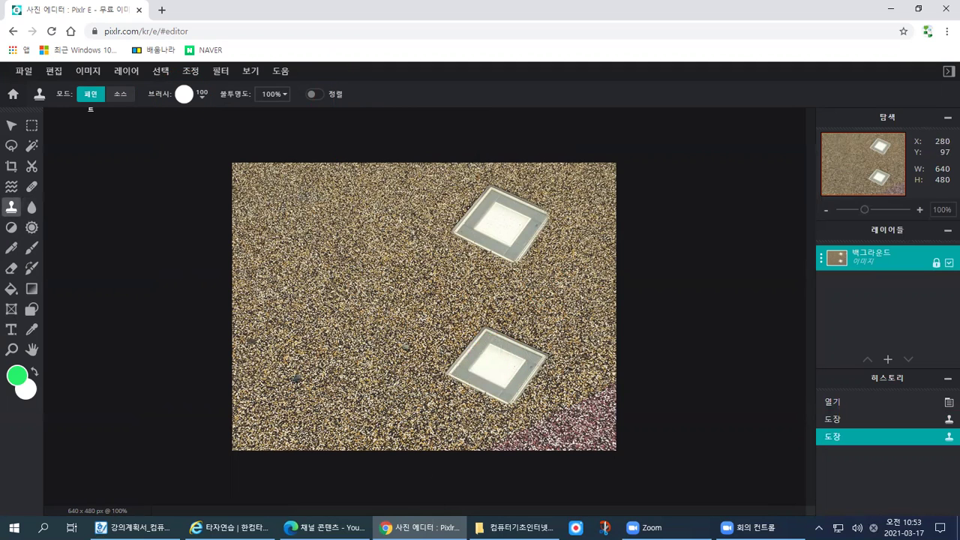
- Try stamping a copy of the tile in the image's upper-left area with the 100 px brush, and undo those stamps
{"action": "mouse_move", "coordinate": [336, 216]}
{"action": "left_mouse_down"}
{"action": "mouse_move", "coordinate": [352, 215]}
{"action": "mouse_move", "coordinate": [321, 219]}
{"action": "mouse_move", "coordinate": [342, 203]}
{"action": "mouse_move", "coordinate": [339, 219]}
{"action": "left_mouse_up"}
{"action": "key", "text": "ctrl+z"}
{"action": "key", "text": "ctrl+z"}
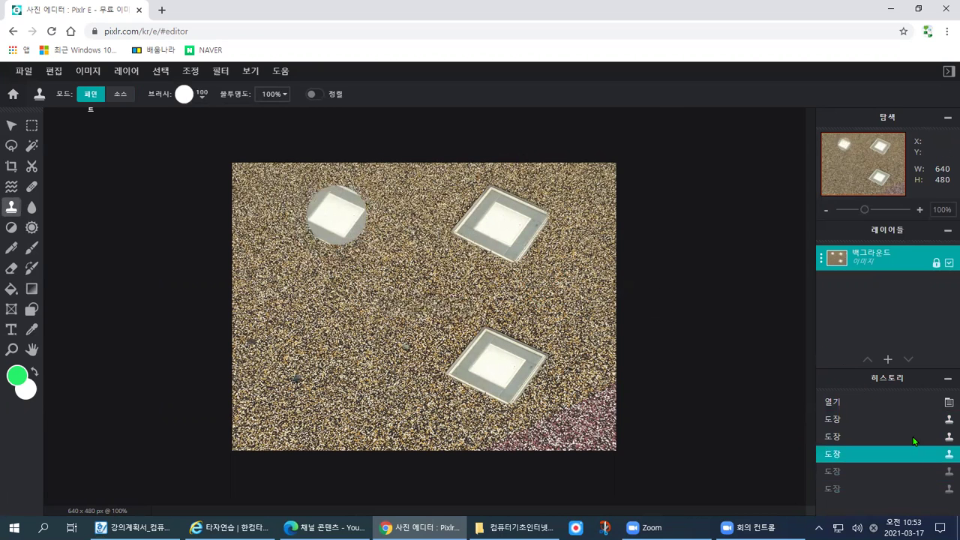
{"action": "key", "text": "ctrl+z"}
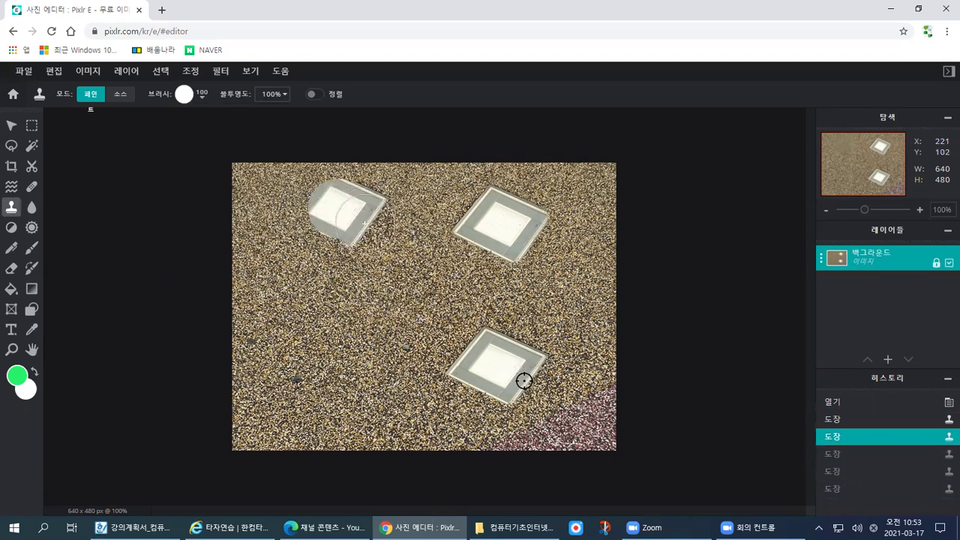
- Try clone-painting tile copies in the image's upper-left, left and central areas, and revert the image to its opened state
{"action": "left_click_drag", "start_coordinate": [481, 371], "coordinate": [495, 350]}
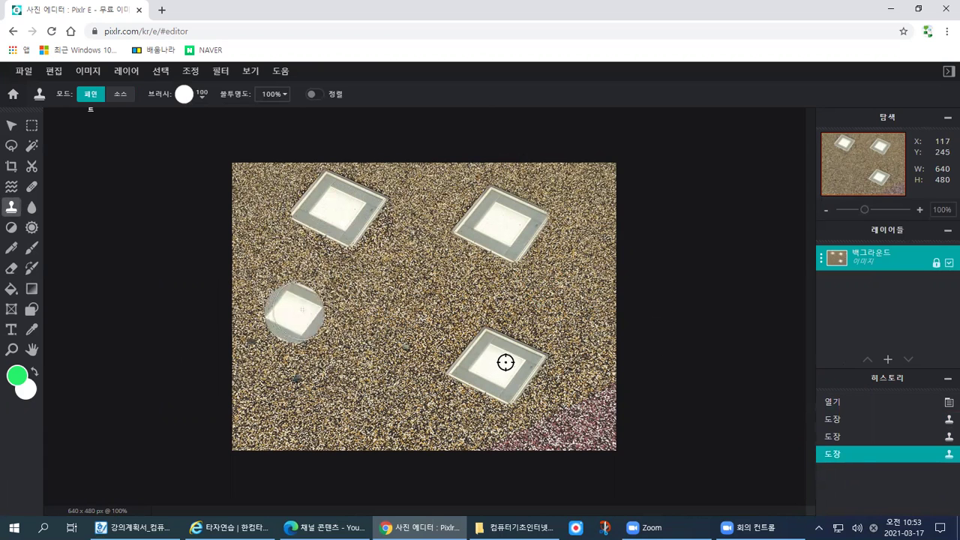
{"action": "mouse_move", "coordinate": [516, 383]}
{"action": "left_mouse_down"}
{"action": "mouse_move", "coordinate": [490, 386]}
{"action": "mouse_move", "coordinate": [480, 365]}
{"action": "mouse_move", "coordinate": [497, 350]}
{"action": "left_mouse_up"}
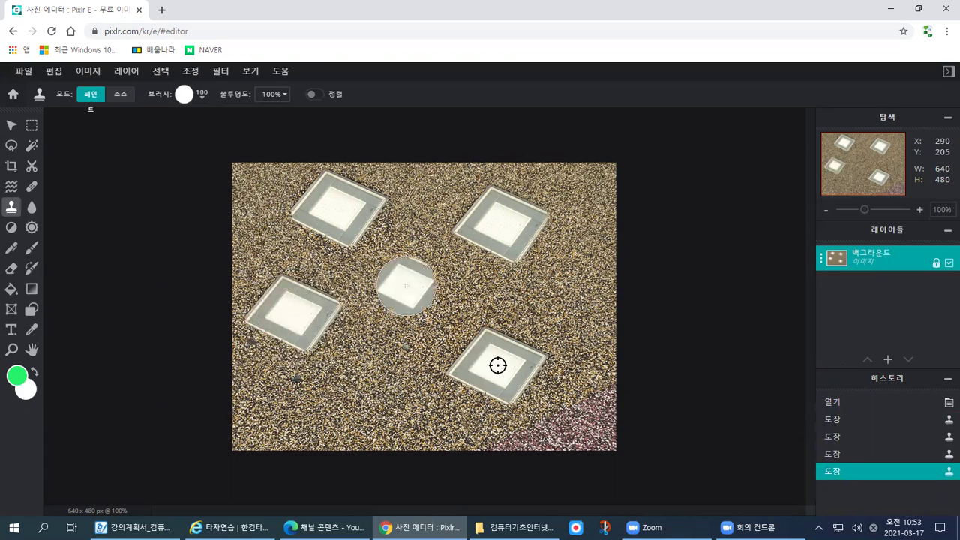
{"action": "mouse_move", "coordinate": [513, 386]}
{"action": "left_mouse_down"}
{"action": "mouse_move", "coordinate": [473, 382]}
{"action": "mouse_move", "coordinate": [476, 358]}
{"action": "mouse_move", "coordinate": [497, 352]}
{"action": "mouse_move", "coordinate": [525, 363]}
{"action": "left_mouse_up"}
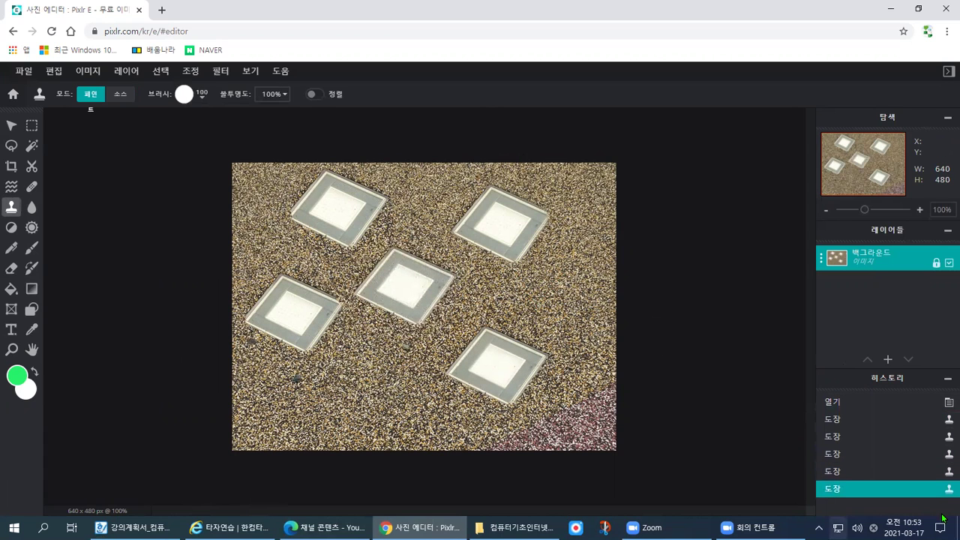
{"action": "left_click", "coordinate": [898, 402]}
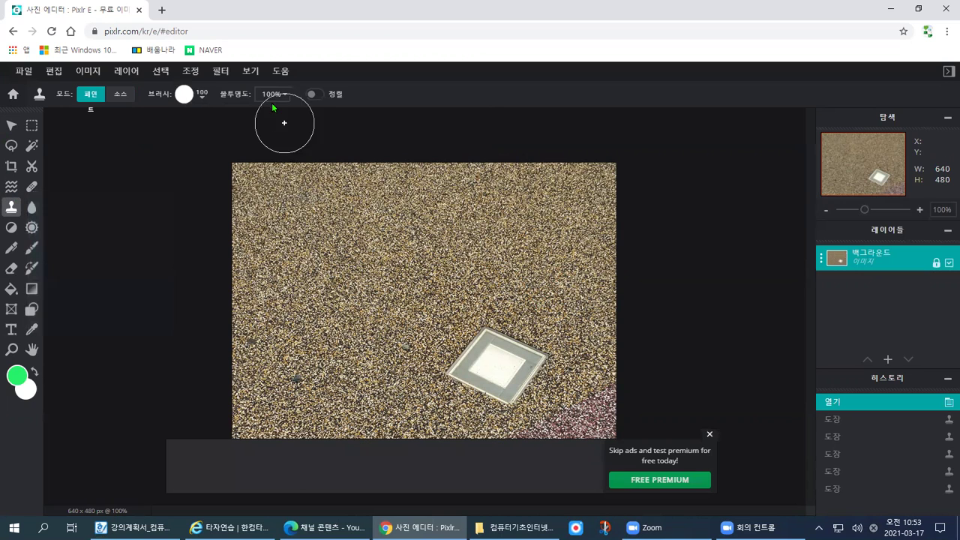
- Set the Clone Stamp brush to the soft round 40 px preset with 25% softness
{"action": "left_click", "coordinate": [202, 96]}
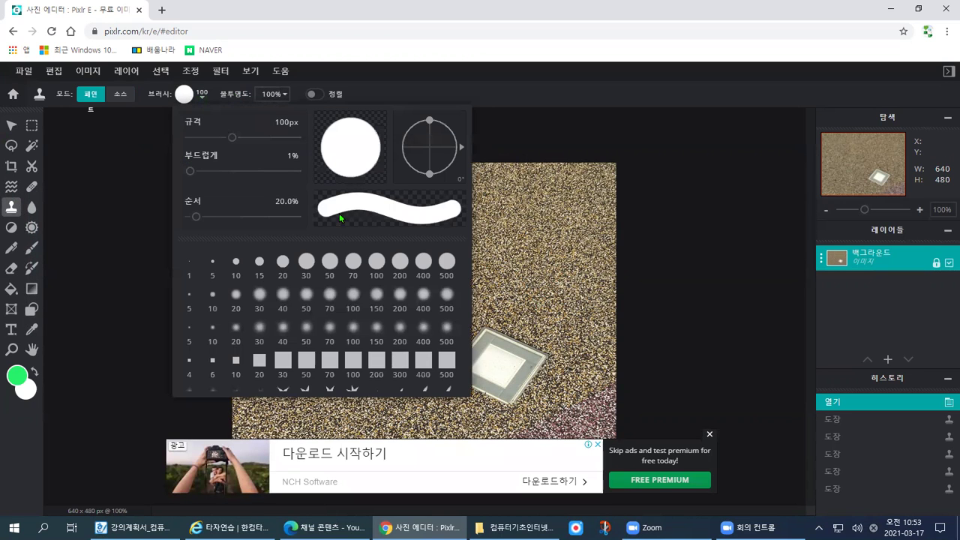
{"action": "left_click", "coordinate": [283, 300]}
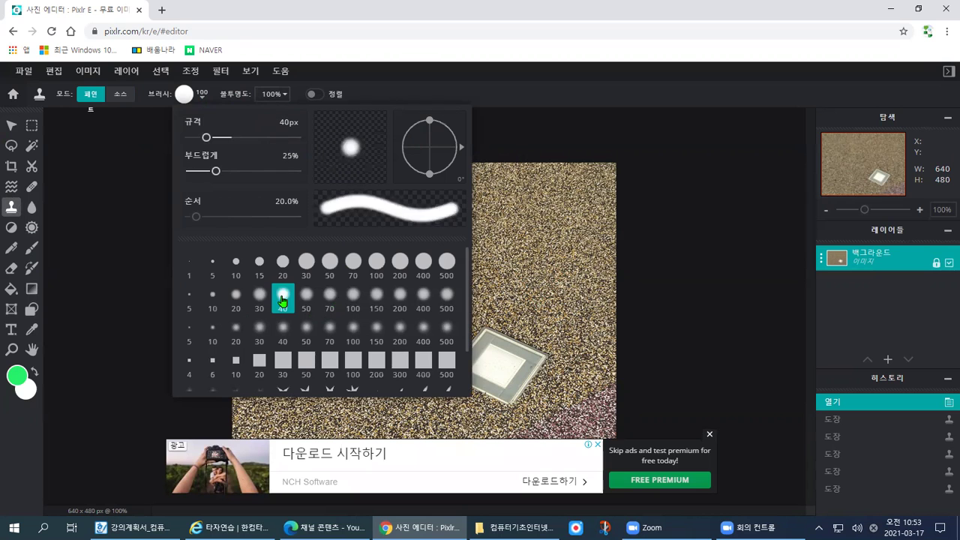
{"action": "left_click", "coordinate": [460, 93]}
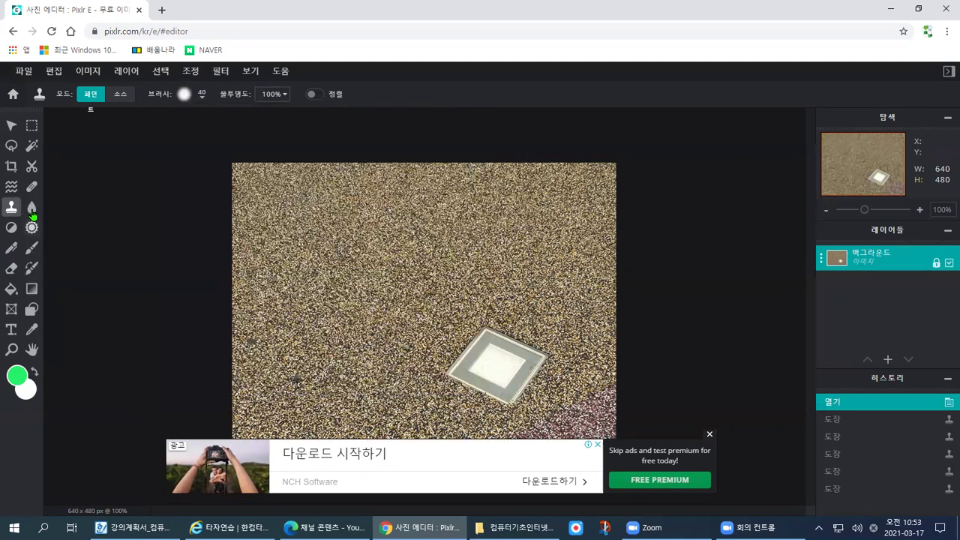
- Sample the centre of the original tile and clone-paint complete copies of it in the image's upper-right and upper-left areas
{"action": "left_click", "coordinate": [120, 93]}
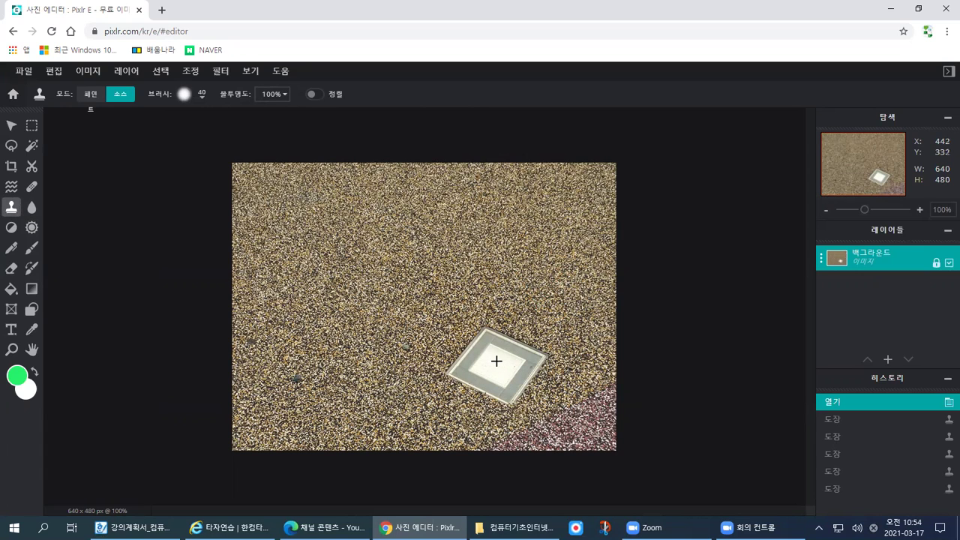
{"action": "left_click", "coordinate": [496, 361]}
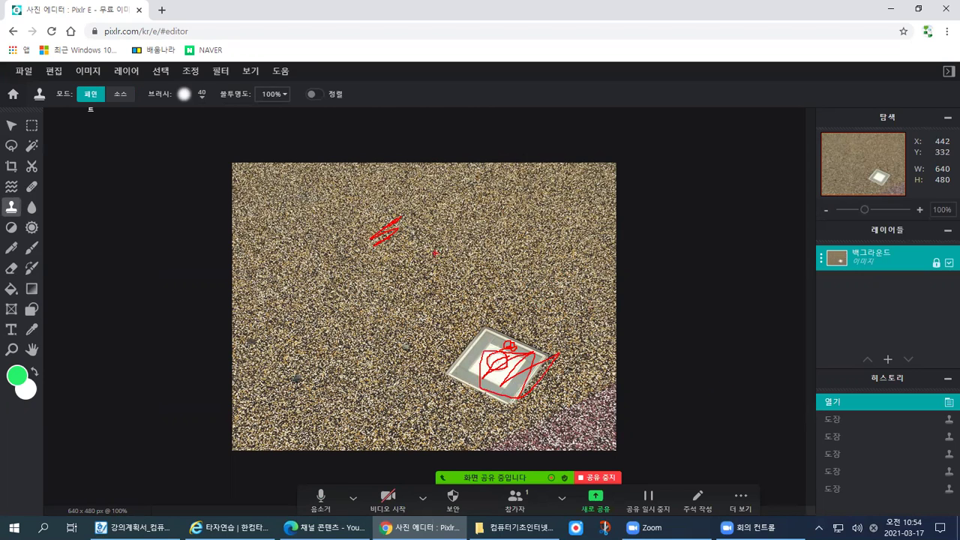
{"action": "key", "text": "Escape"}
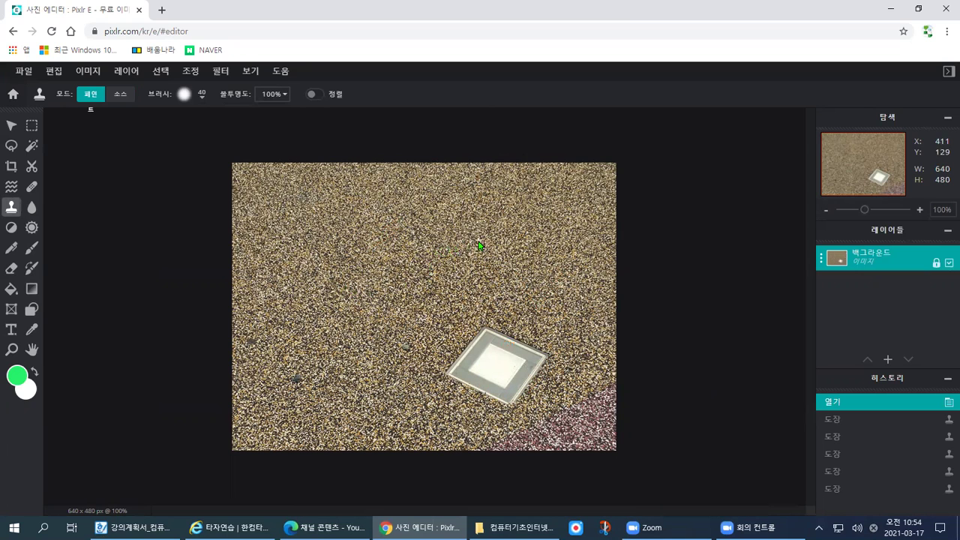
{"action": "mouse_move", "coordinate": [476, 232]}
{"action": "left_mouse_down"}
{"action": "mouse_move", "coordinate": [513, 219]}
{"action": "mouse_move", "coordinate": [484, 243]}
{"action": "mouse_move", "coordinate": [525, 225]}
{"action": "mouse_move", "coordinate": [489, 255]}
{"action": "mouse_move", "coordinate": [495, 236]}
{"action": "mouse_move", "coordinate": [474, 263]}
{"action": "mouse_move", "coordinate": [486, 240]}
{"action": "mouse_move", "coordinate": [461, 257]}
{"action": "mouse_move", "coordinate": [467, 244]}
{"action": "mouse_move", "coordinate": [441, 253]}
{"action": "mouse_move", "coordinate": [460, 231]}
{"action": "mouse_move", "coordinate": [437, 231]}
{"action": "mouse_move", "coordinate": [487, 210]}
{"action": "left_mouse_up"}
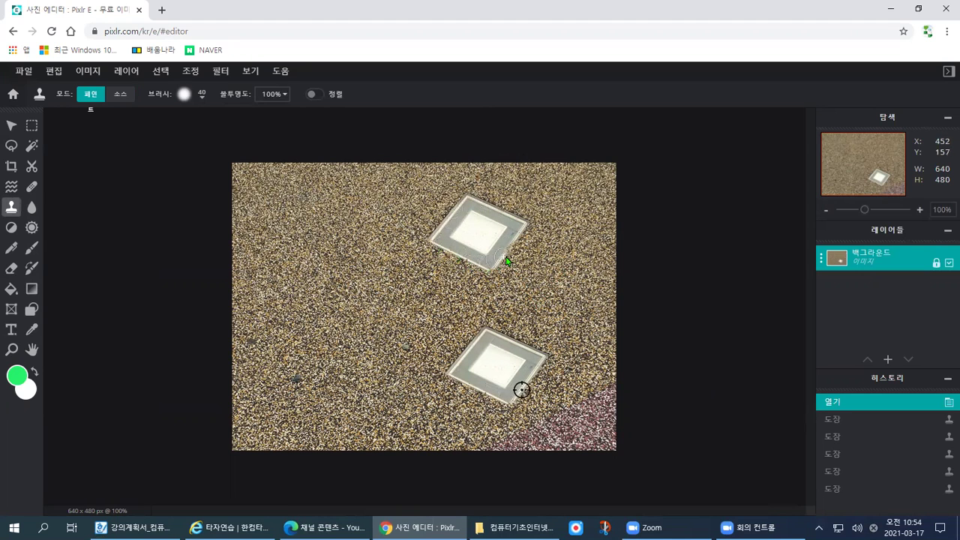
{"action": "mouse_move", "coordinate": [323, 199]}
{"action": "left_mouse_down"}
{"action": "mouse_move", "coordinate": [401, 215]}
{"action": "mouse_move", "coordinate": [319, 208]}
{"action": "mouse_move", "coordinate": [293, 182]}
{"action": "mouse_move", "coordinate": [345, 180]}
{"action": "mouse_move", "coordinate": [341, 196]}
{"action": "mouse_move", "coordinate": [360, 218]}
{"action": "mouse_move", "coordinate": [311, 228]}
{"action": "mouse_move", "coordinate": [345, 229]}
{"action": "left_mouse_up"}
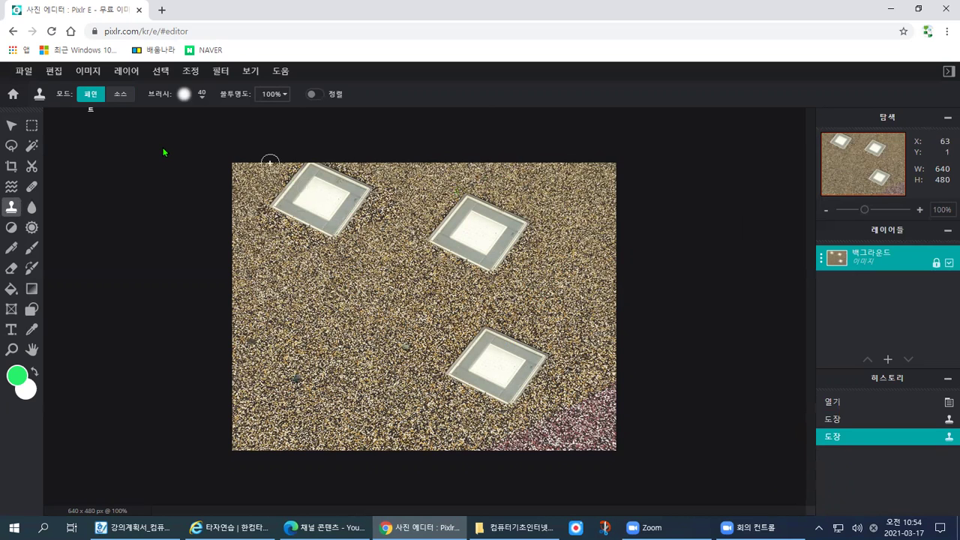
- Switch the brush to the soft round 100 px preset and set the original tile's centre as the clone source again
{"action": "left_click", "coordinate": [202, 98]}
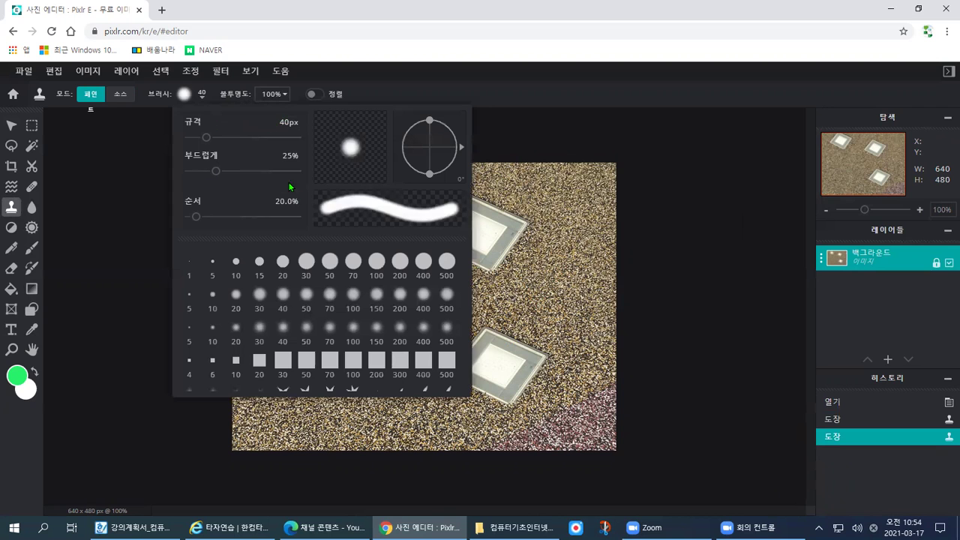
{"action": "left_click", "coordinate": [353, 297]}
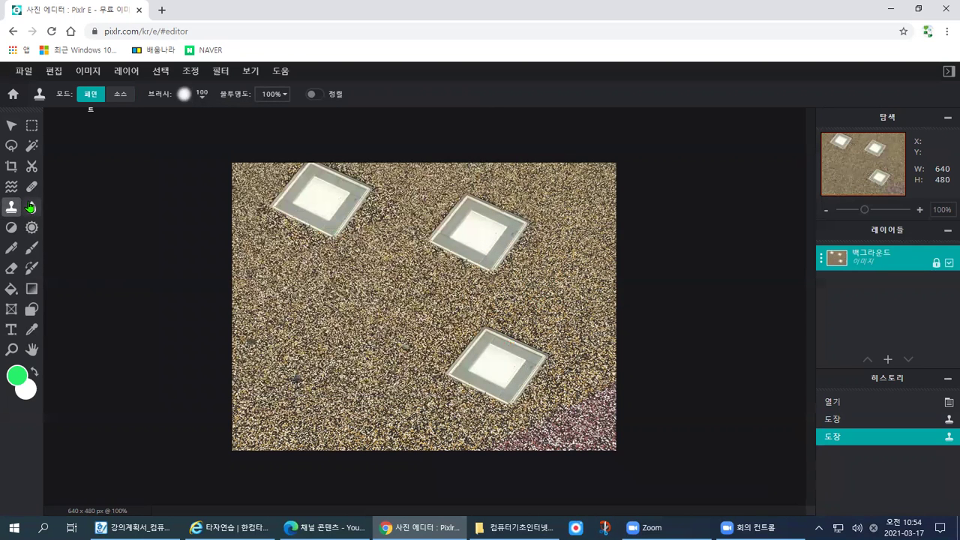
{"action": "left_click", "coordinate": [120, 94]}
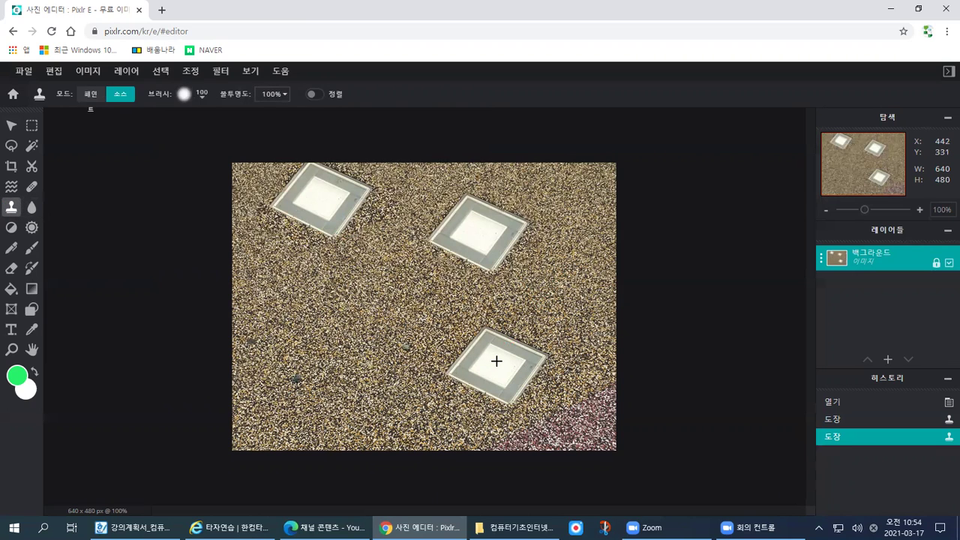
{"action": "left_click", "coordinate": [495, 363]}
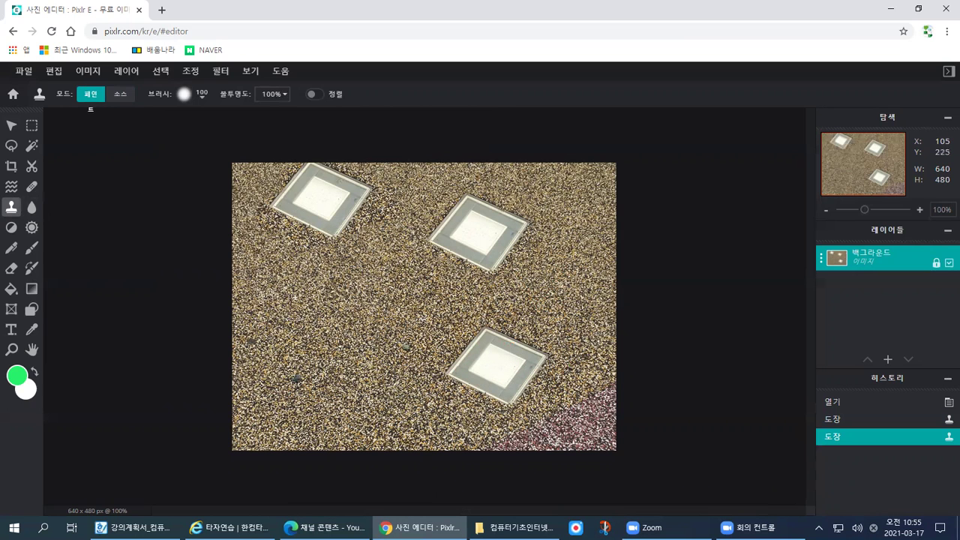
- Clone-paint four more tile copies: at the image's left, centre, lower left and right, above the original tile
{"action": "left_click", "coordinate": [299, 294]}
{"action": "mouse_move", "coordinate": [303, 291]}
{"action": "left_mouse_down"}
{"action": "mouse_move", "coordinate": [315, 308]}
{"action": "mouse_move", "coordinate": [273, 328]}
{"action": "mouse_move", "coordinate": [279, 278]}
{"action": "mouse_move", "coordinate": [325, 280]}
{"action": "mouse_move", "coordinate": [313, 322]}
{"action": "mouse_move", "coordinate": [295, 328]}
{"action": "mouse_move", "coordinate": [319, 344]}
{"action": "left_mouse_up"}
{"action": "mouse_move", "coordinate": [390, 313]}
{"action": "left_mouse_down"}
{"action": "mouse_move", "coordinate": [440, 318]}
{"action": "mouse_move", "coordinate": [402, 351]}
{"action": "mouse_move", "coordinate": [356, 325]}
{"action": "mouse_move", "coordinate": [369, 282]}
{"action": "mouse_move", "coordinate": [412, 297]}
{"action": "left_mouse_up"}
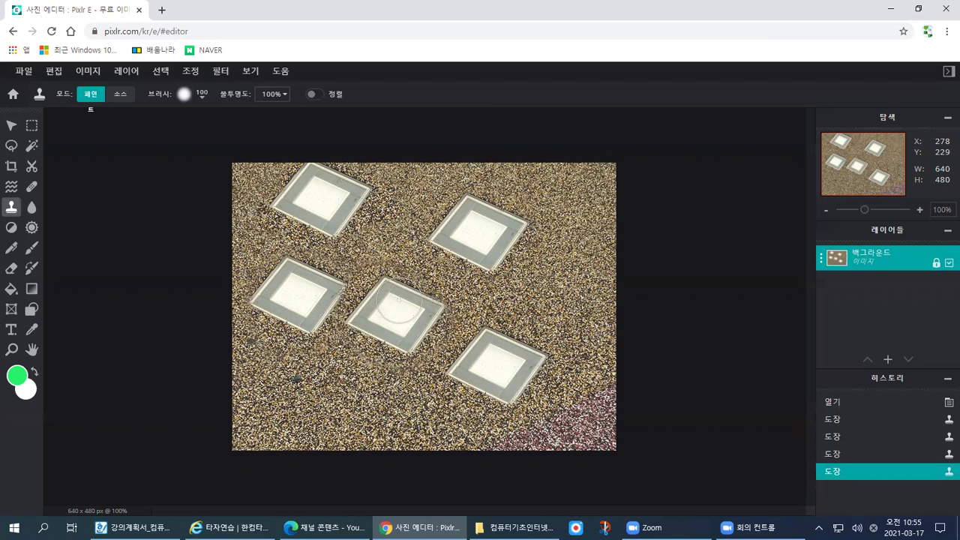
{"action": "mouse_move", "coordinate": [299, 378]}
{"action": "left_mouse_down"}
{"action": "mouse_move", "coordinate": [336, 415]}
{"action": "mouse_move", "coordinate": [312, 423]}
{"action": "mouse_move", "coordinate": [312, 391]}
{"action": "mouse_move", "coordinate": [264, 394]}
{"action": "mouse_move", "coordinate": [276, 369]}
{"action": "left_mouse_up"}
{"action": "mouse_move", "coordinate": [330, 405]}
{"action": "left_mouse_down"}
{"action": "mouse_move", "coordinate": [311, 398]}
{"action": "mouse_move", "coordinate": [273, 418]}
{"action": "mouse_move", "coordinate": [327, 418]}
{"action": "mouse_move", "coordinate": [353, 362]}
{"action": "mouse_move", "coordinate": [275, 367]}
{"action": "left_mouse_up"}
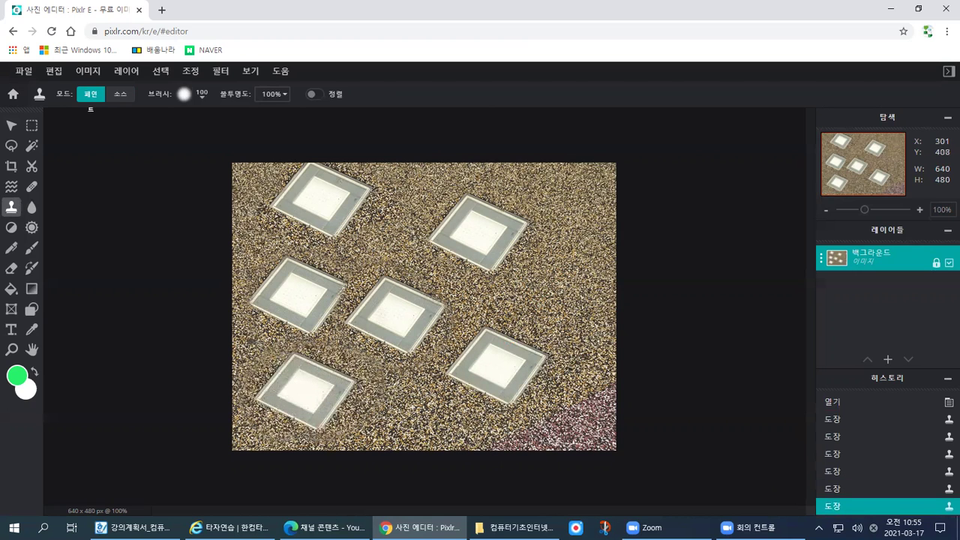
{"action": "mouse_move", "coordinate": [525, 364]}
{"action": "left_mouse_down"}
{"action": "mouse_move", "coordinate": [492, 365]}
{"action": "mouse_move", "coordinate": [483, 336]}
{"action": "left_mouse_up"}
{"action": "mouse_move", "coordinate": [532, 294]}
{"action": "left_mouse_down"}
{"action": "mouse_move", "coordinate": [587, 281]}
{"action": "mouse_move", "coordinate": [586, 325]}
{"action": "mouse_move", "coordinate": [520, 316]}
{"action": "mouse_move", "coordinate": [524, 279]}
{"action": "mouse_move", "coordinate": [570, 279]}
{"action": "left_mouse_up"}
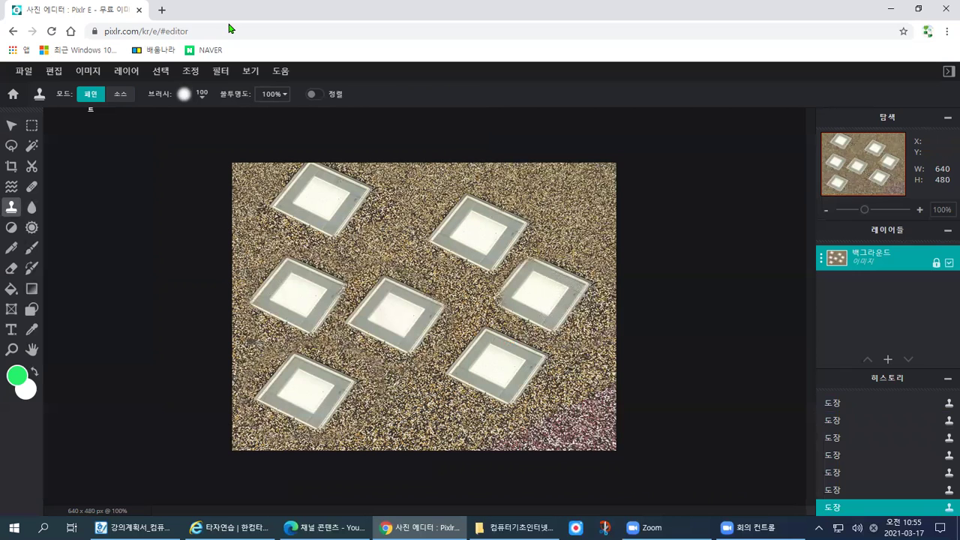
{"action": "left_click", "coordinate": [202, 96]}
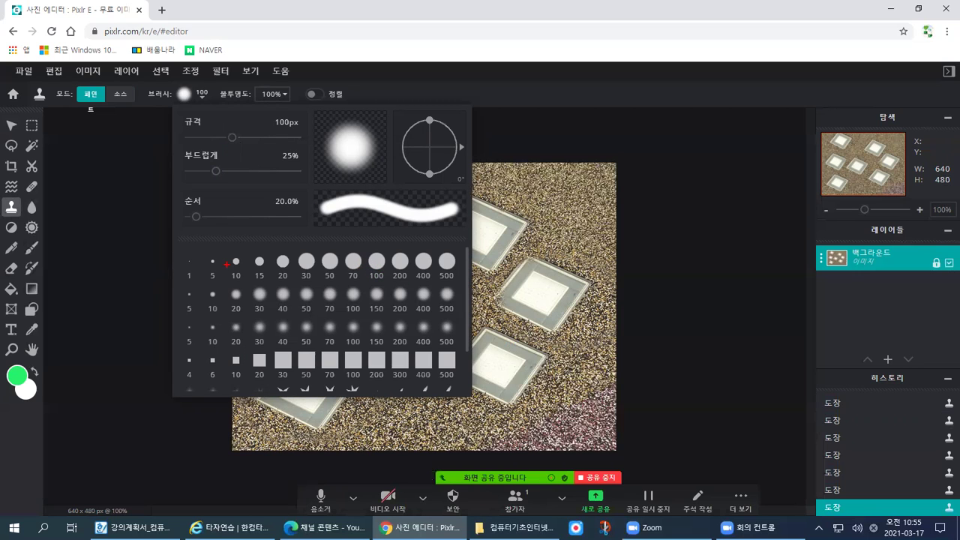
{"action": "mouse_move", "coordinate": [230, 264]}
{"action": "left_mouse_down"}
{"action": "mouse_move", "coordinate": [255, 252]}
{"action": "mouse_move", "coordinate": [280, 280]}
{"action": "mouse_move", "coordinate": [308, 267]}
{"action": "left_mouse_up"}
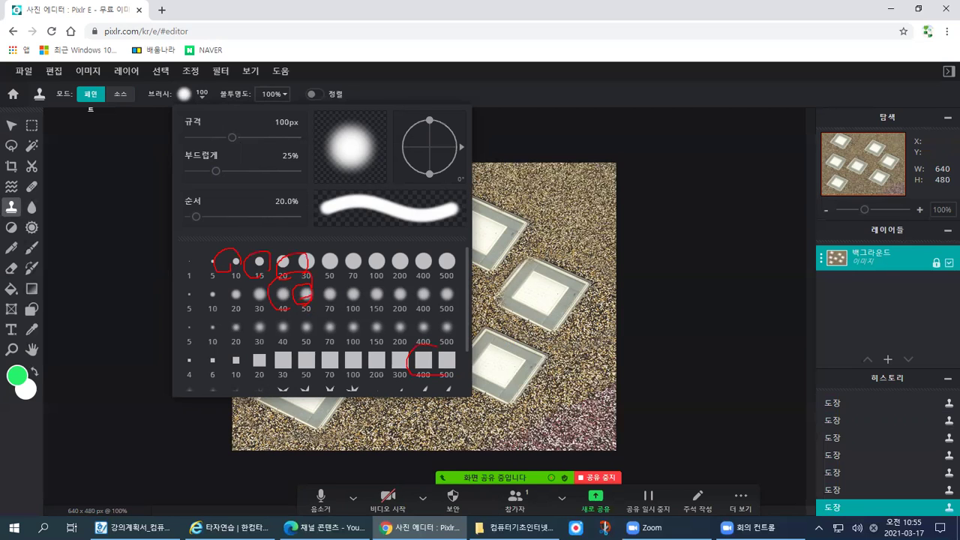
{"action": "mouse_move", "coordinate": [267, 148]}
{"action": "left_mouse_down"}
{"action": "mouse_move", "coordinate": [235, 152]}
{"action": "mouse_move", "coordinate": [283, 156]}
{"action": "left_mouse_up"}
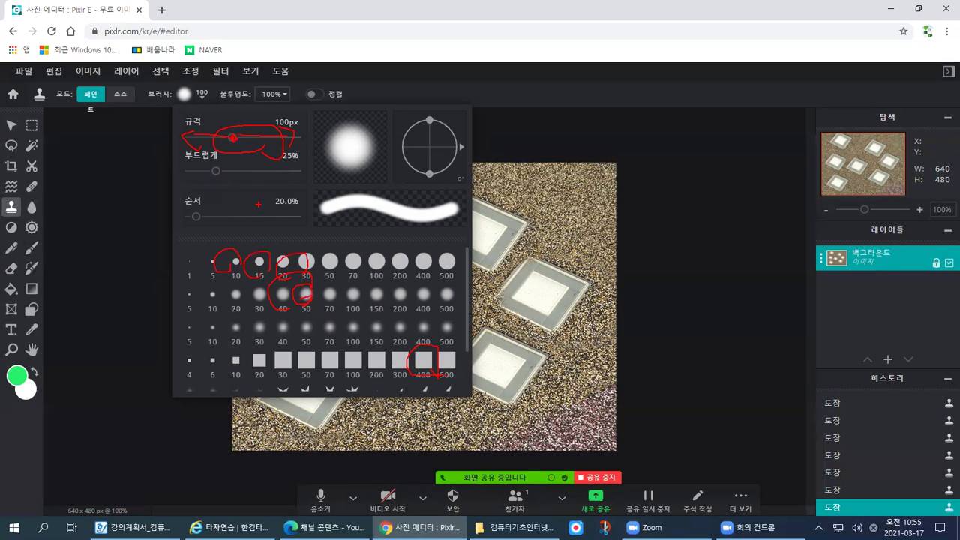
{"action": "left_click", "coordinate": [636, 203]}
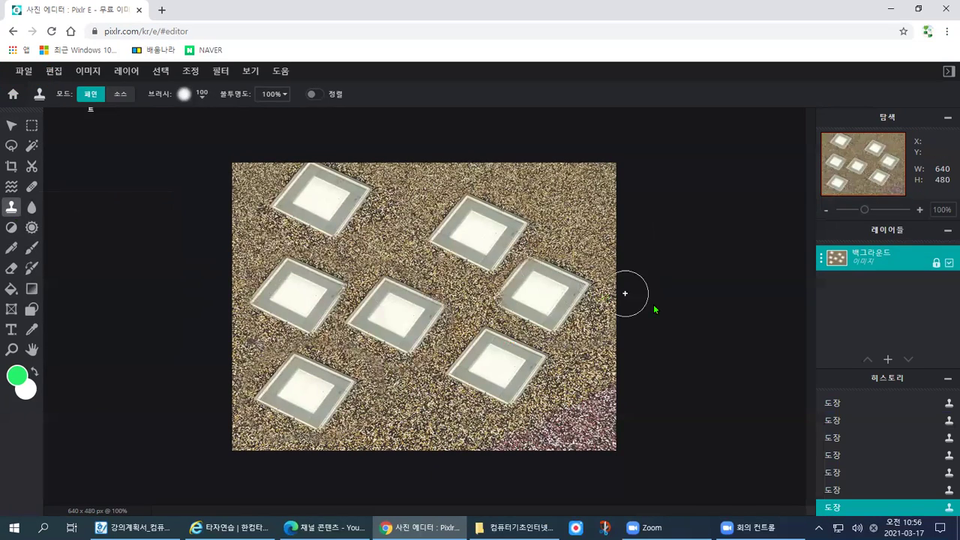
{"action": "mouse_move", "coordinate": [255, 218]}
{"action": "left_mouse_down"}
{"action": "mouse_move", "coordinate": [599, 183]}
{"action": "mouse_move", "coordinate": [602, 403]}
{"action": "mouse_move", "coordinate": [355, 342]}
{"action": "mouse_move", "coordinate": [546, 171]}
{"action": "mouse_move", "coordinate": [571, 349]}
{"action": "mouse_move", "coordinate": [336, 159]}
{"action": "mouse_move", "coordinate": [587, 202]}
{"action": "left_mouse_up"}
{"action": "key", "text": "ctrl+z"}
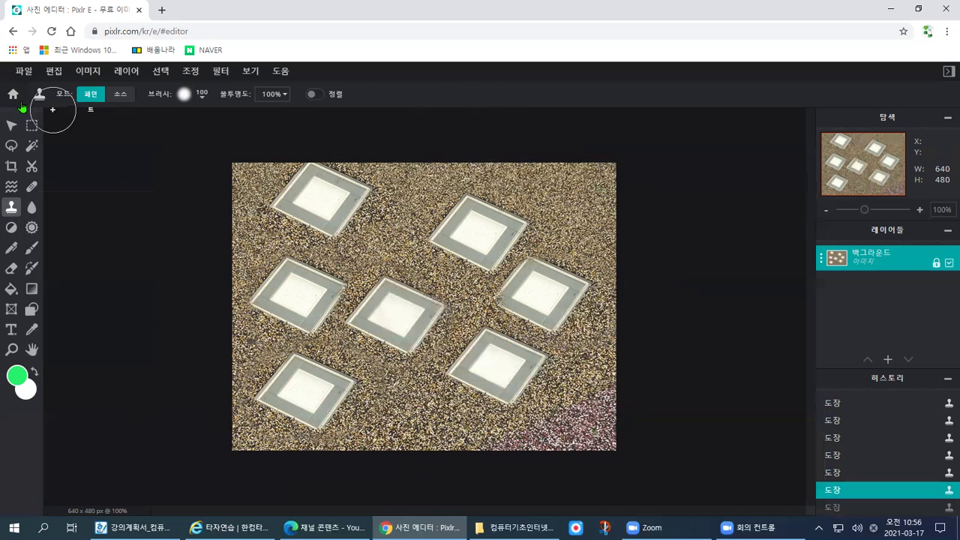
- Open the save dialog for the finished tile image
{"action": "left_click", "coordinate": [23, 75]}
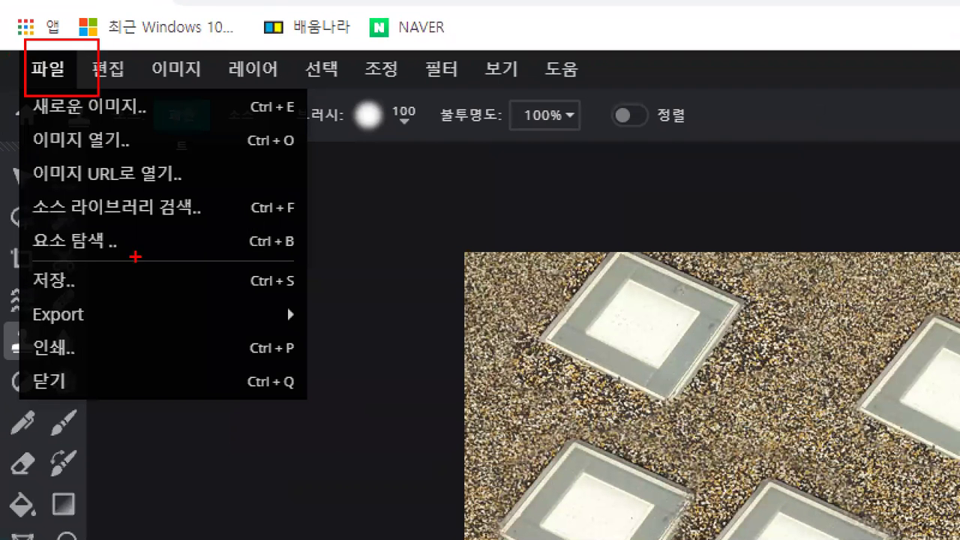
{"action": "left_click_drag", "start_coordinate": [28, 260], "coordinate": [137, 307]}
{"action": "left_click_drag", "start_coordinate": [75, 264], "coordinate": [171, 242]}
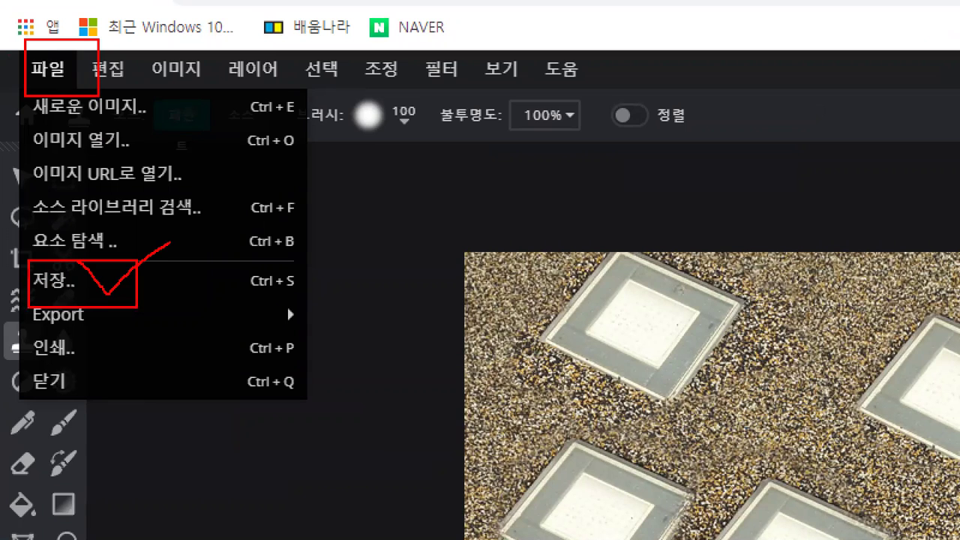
{"action": "key", "text": "Escape"}
{"action": "left_click", "coordinate": [38, 73]}
{"action": "left_click", "coordinate": [37, 72]}
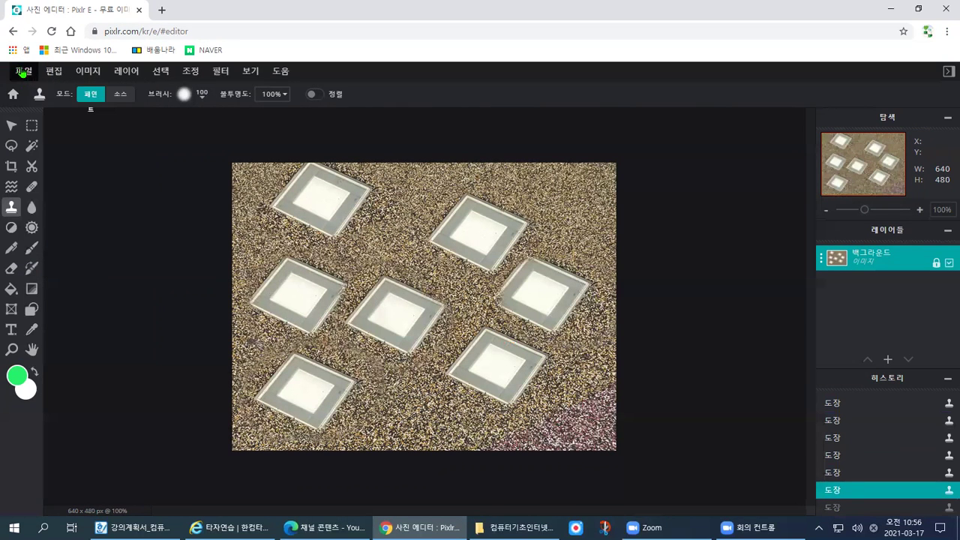
{"action": "left_click", "coordinate": [23, 73]}
{"action": "left_click", "coordinate": [35, 178]}
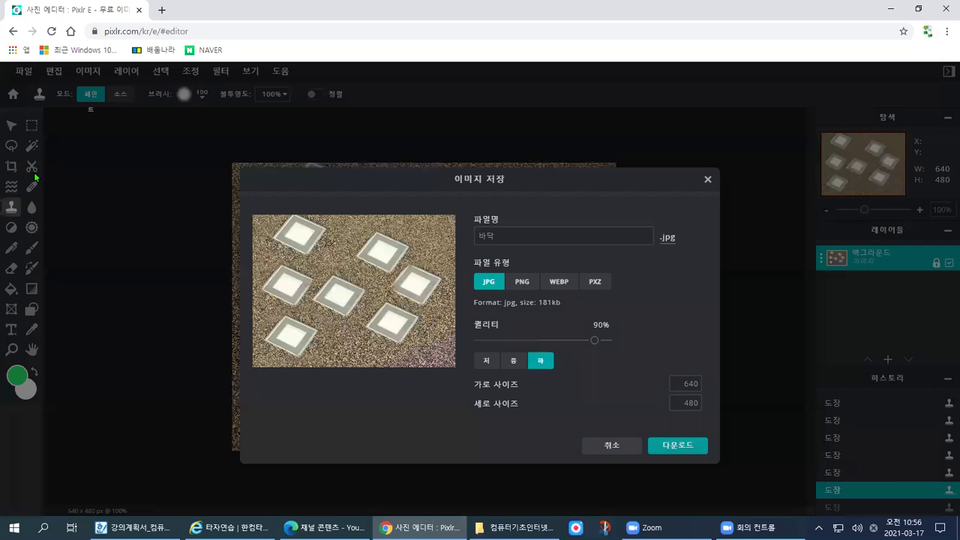
- Name the file 바닥완성, download it as a JPG and close the save dialog
{"action": "left_click", "coordinate": [536, 236]}
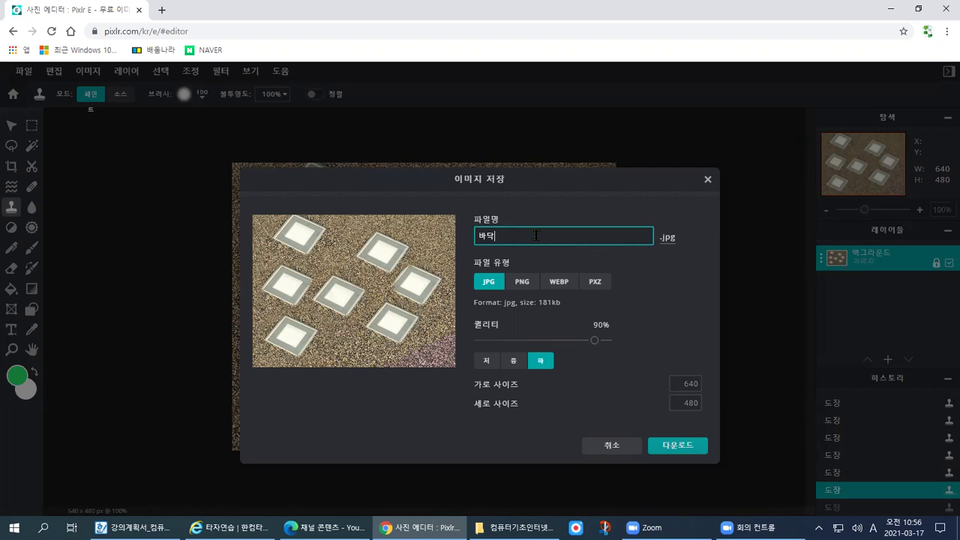
{"action": "type", "text": "완시"}
{"action": "left_click", "coordinate": [685, 402]}
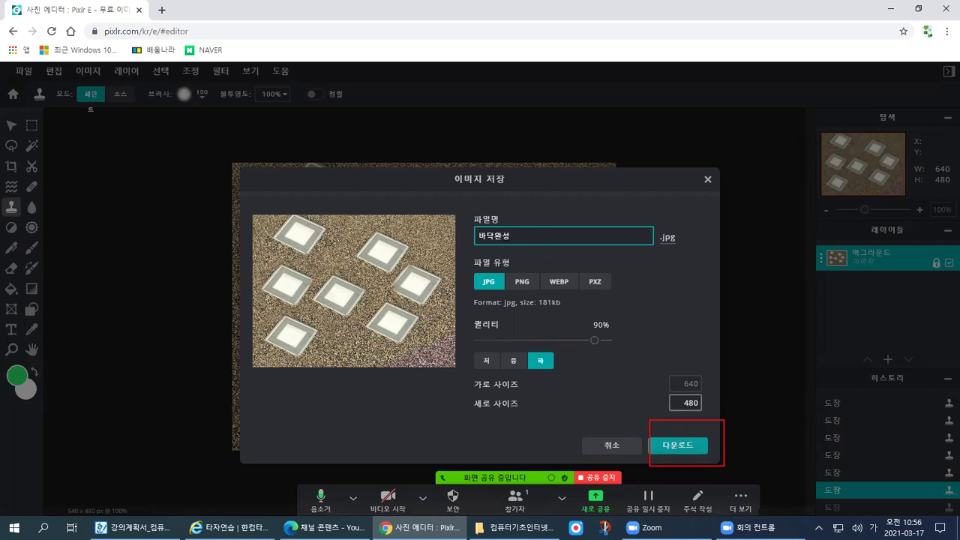
{"action": "left_click", "coordinate": [666, 445]}
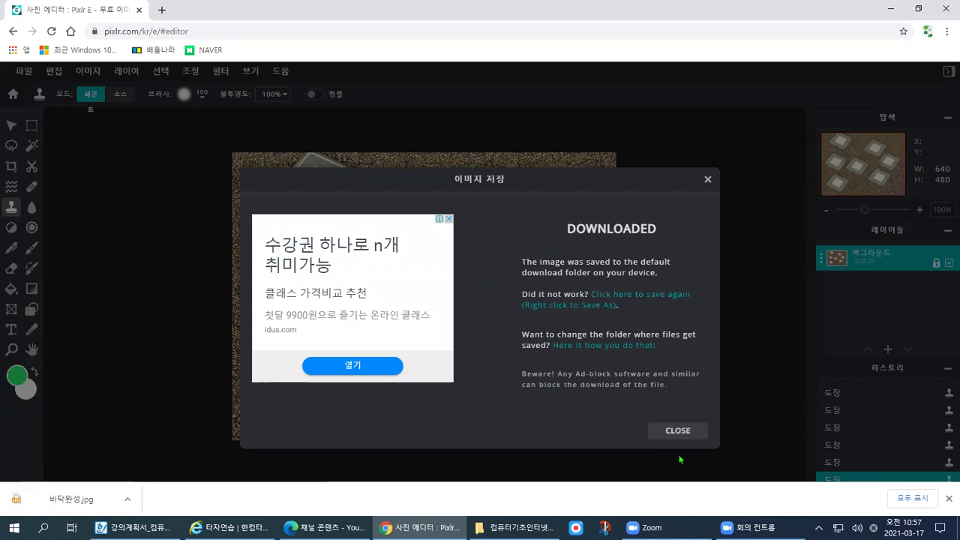
{"action": "left_click", "coordinate": [678, 430]}
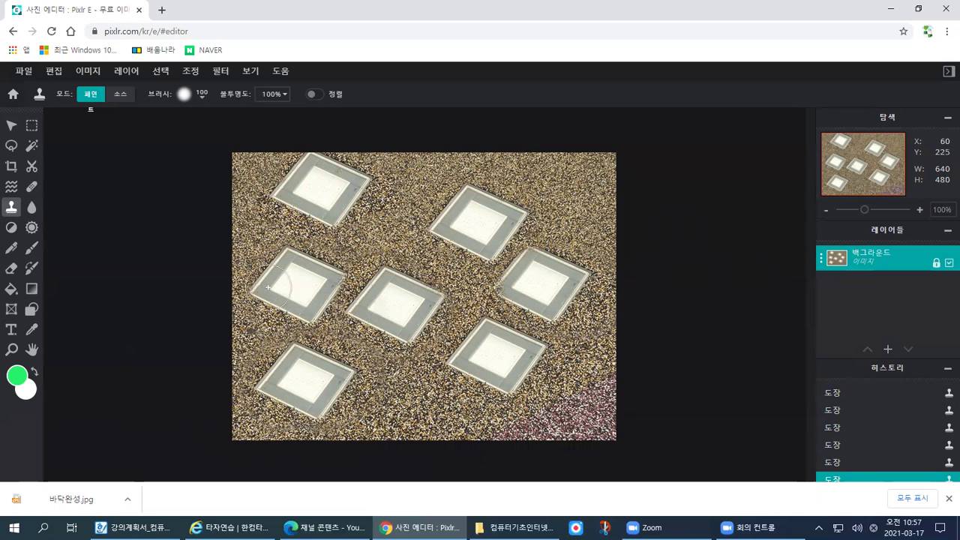
{"action": "left_click", "coordinate": [24, 71]}
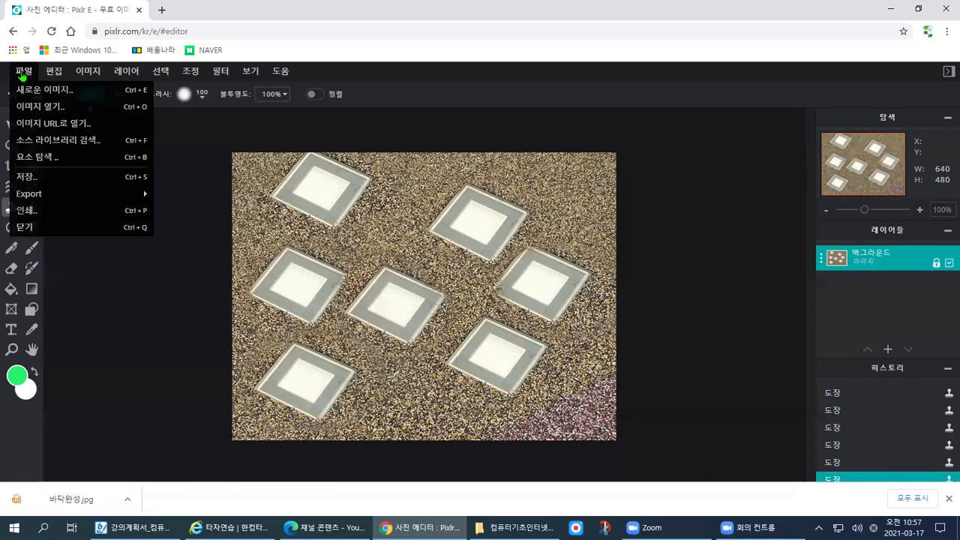
{"action": "left_click", "coordinate": [37, 112]}
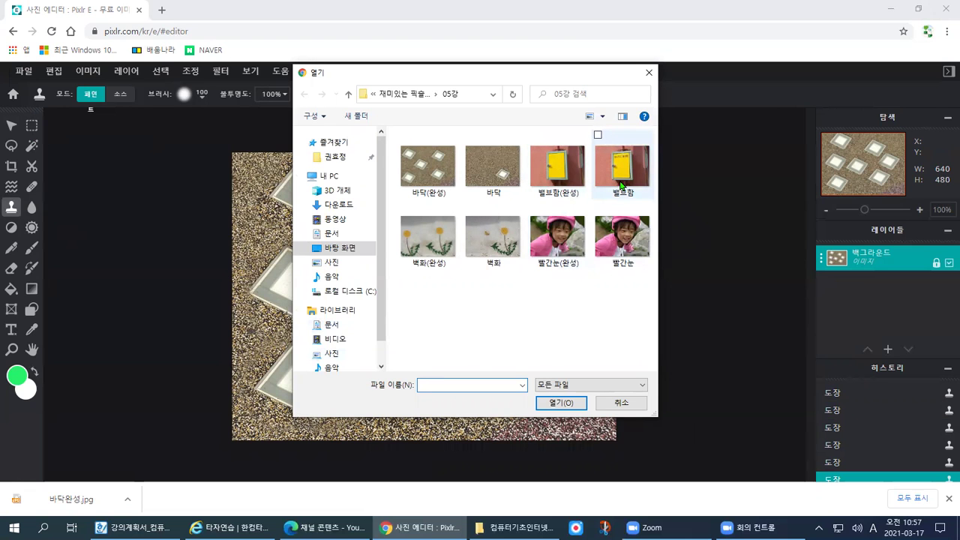
{"action": "key", "text": "Escape"}
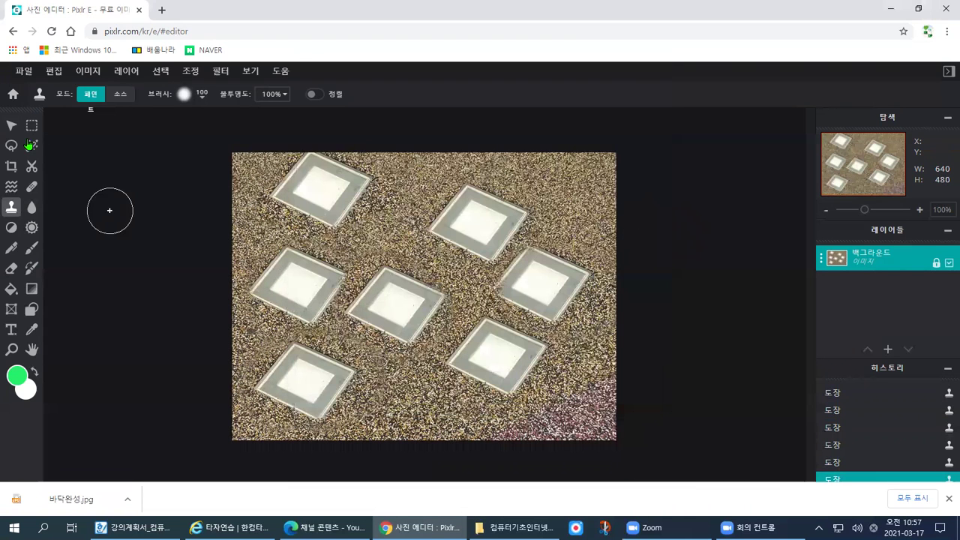
- Open the 밸브함 image from the 05강 folder
{"action": "left_click", "coordinate": [23, 70]}
{"action": "left_click", "coordinate": [40, 106]}
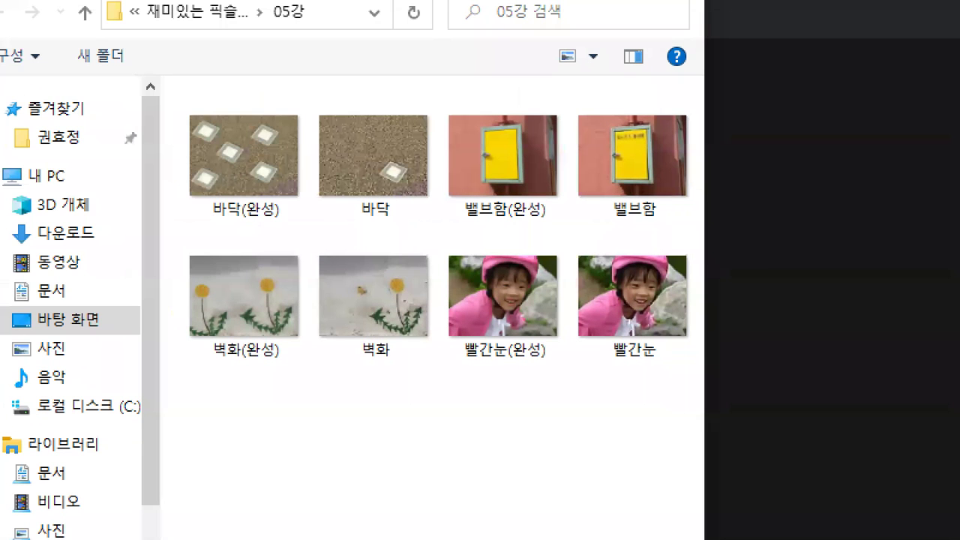
{"action": "mouse_move", "coordinate": [647, 138]}
{"action": "left_mouse_down"}
{"action": "mouse_move", "coordinate": [602, 141]}
{"action": "mouse_move", "coordinate": [636, 128]}
{"action": "left_mouse_up"}
{"action": "mouse_move", "coordinate": [645, 129]}
{"action": "left_mouse_down"}
{"action": "mouse_move", "coordinate": [612, 149]}
{"action": "mouse_move", "coordinate": [634, 160]}
{"action": "mouse_move", "coordinate": [571, 92]}
{"action": "mouse_move", "coordinate": [483, 114]}
{"action": "mouse_move", "coordinate": [500, 133]}
{"action": "mouse_move", "coordinate": [469, 90]}
{"action": "left_mouse_up"}
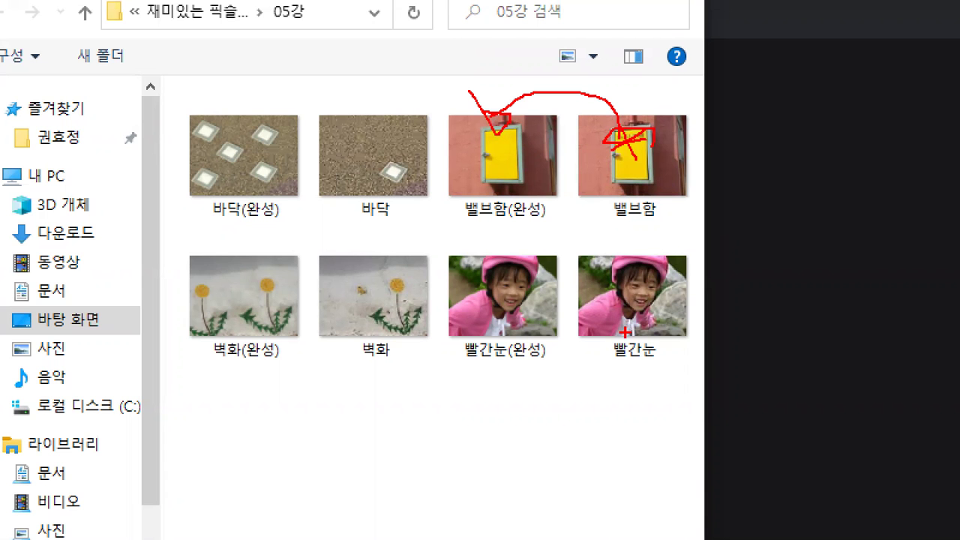
{"action": "key", "text": "Escape"}
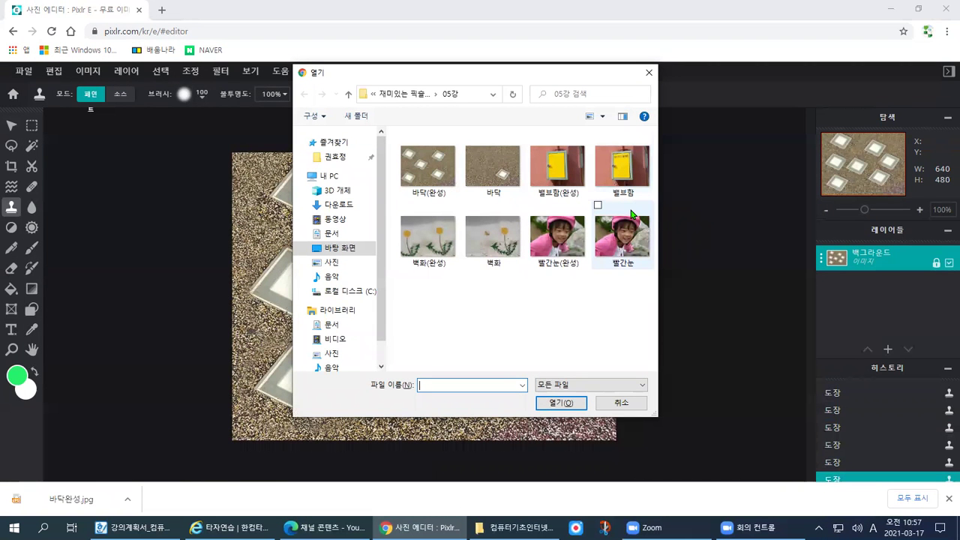
{"action": "left_click", "coordinate": [623, 168]}
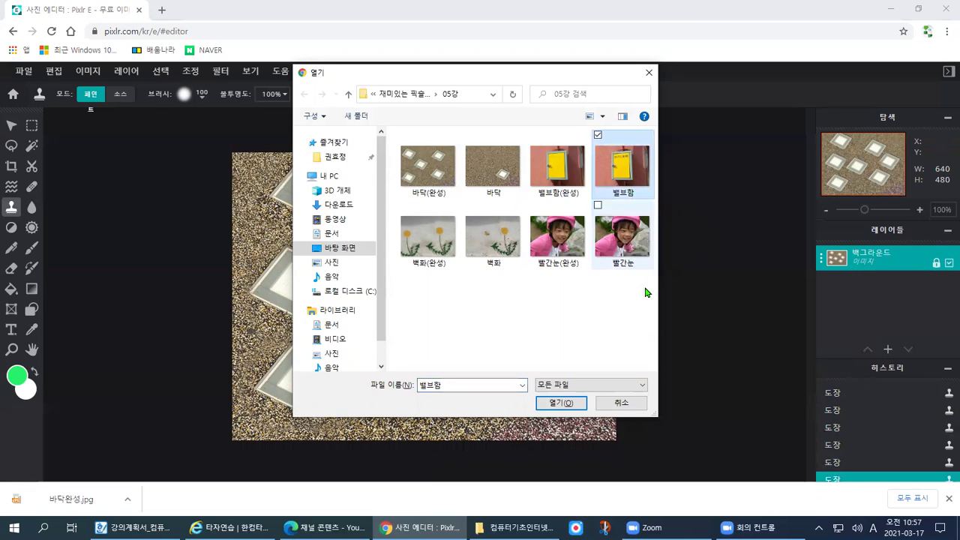
{"action": "key", "text": "ctrl+1"}
{"action": "left_click_drag", "start_coordinate": [523, 386], "coordinate": [610, 425]}
{"action": "key", "text": "Escape"}
{"action": "left_click", "coordinate": [609, 396]}
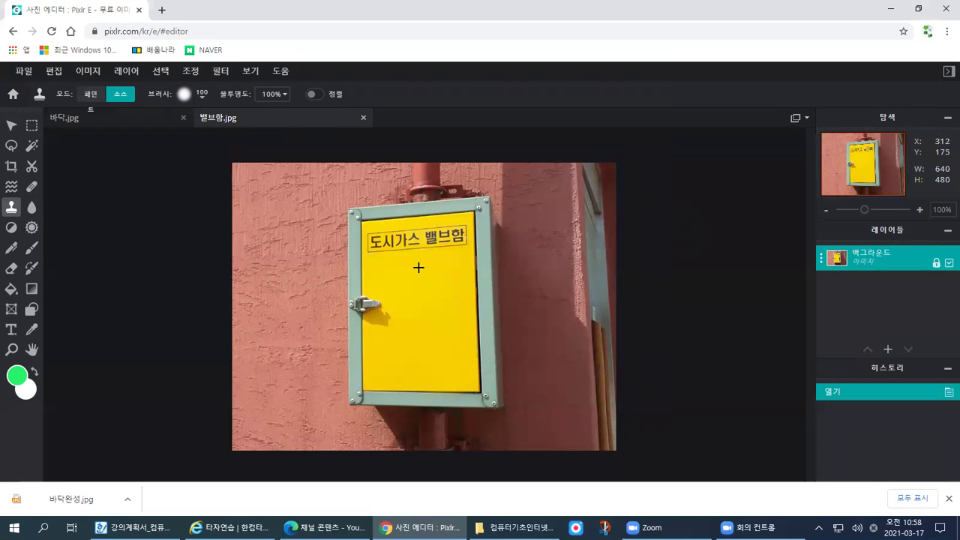
- Patch over the 도시가스 밸브함 lettering on the yellow door with the healing brush at size 50
{"action": "mouse_move", "coordinate": [60, 190]}
{"action": "left_mouse_down"}
{"action": "mouse_move", "coordinate": [23, 195]}
{"action": "mouse_move", "coordinate": [52, 178]}
{"action": "mouse_move", "coordinate": [47, 208]}
{"action": "left_mouse_up"}
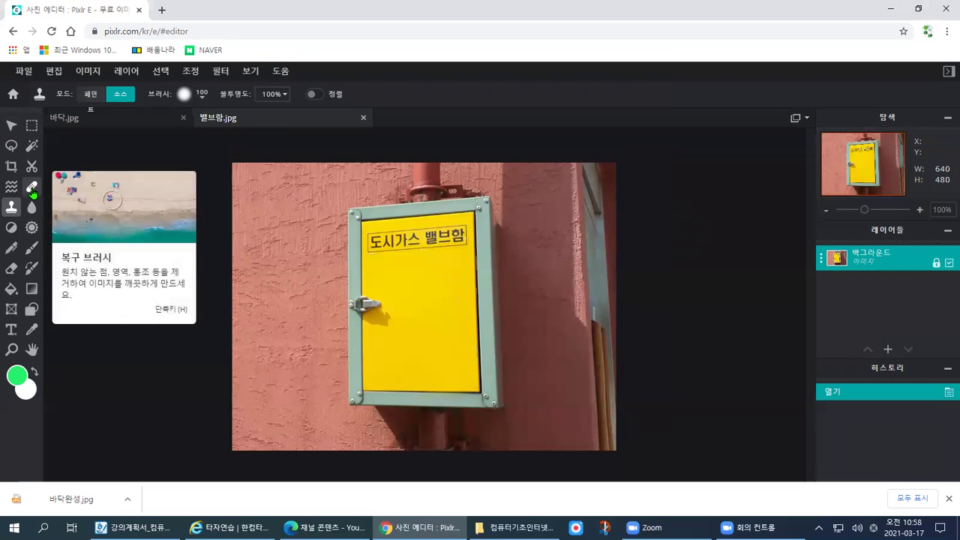
{"action": "left_click", "coordinate": [32, 192]}
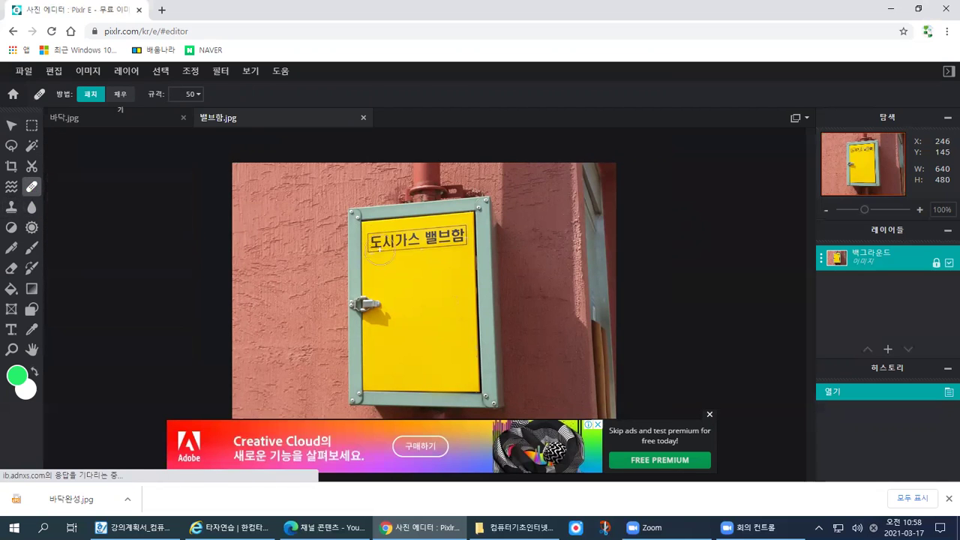
{"action": "left_click", "coordinate": [381, 244]}
{"action": "left_click", "coordinate": [384, 243]}
{"action": "left_click", "coordinate": [390, 243]}
{"action": "left_click", "coordinate": [410, 241]}
{"action": "left_click", "coordinate": [428, 240]}
{"action": "left_click", "coordinate": [441, 257]}
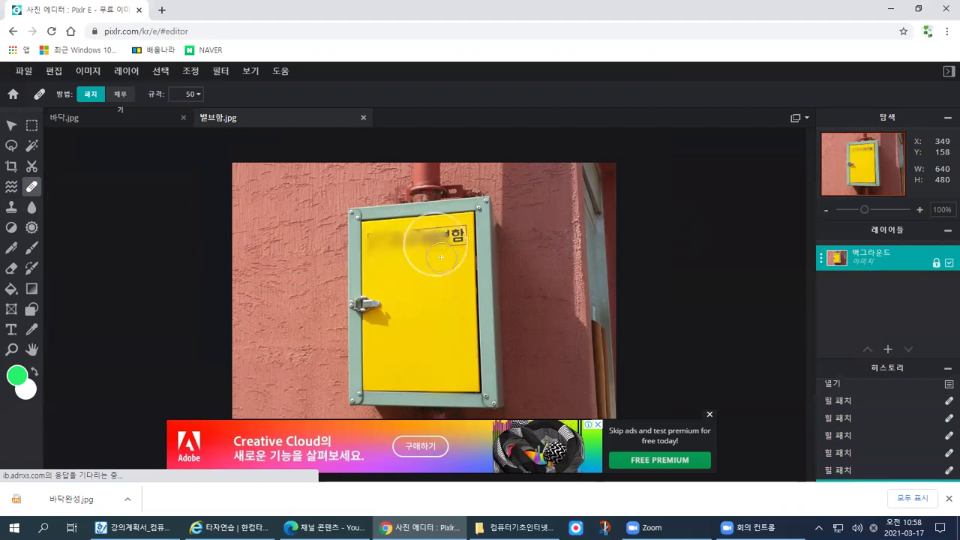
{"action": "left_click", "coordinate": [456, 240]}
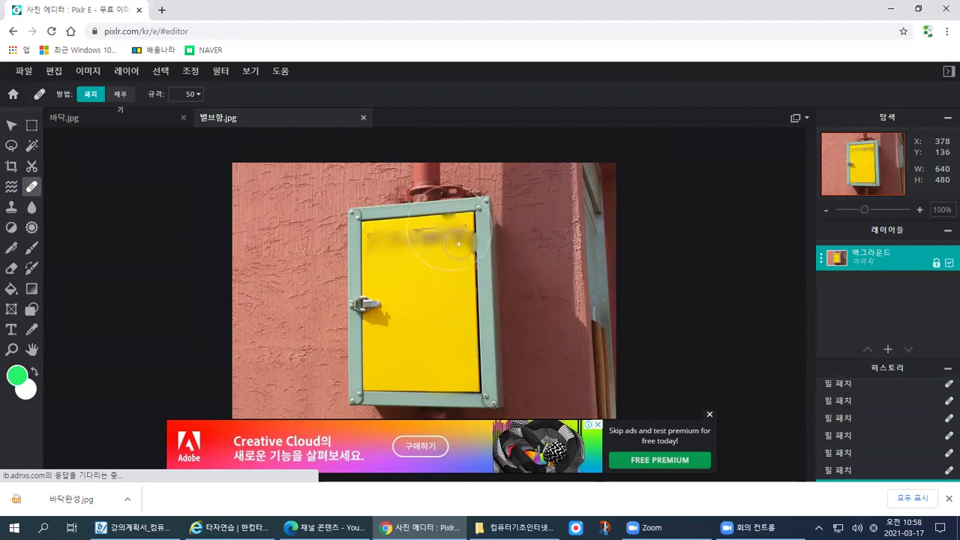
- Undo the last patches at the lettering's end and patch out the remaining letters and label border again
{"action": "key", "text": "ctrl+z"}
{"action": "key", "text": "ctrl+z"}
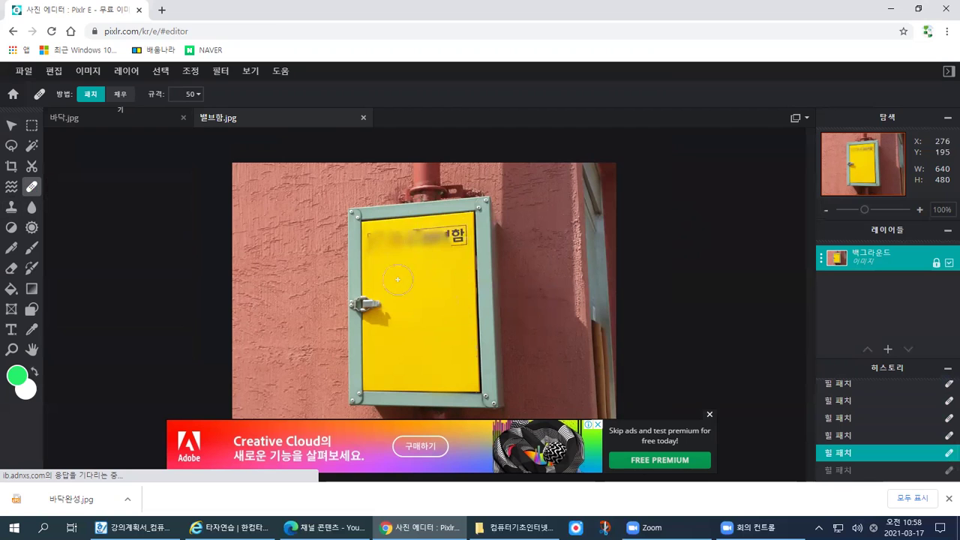
{"action": "left_click", "coordinate": [455, 237]}
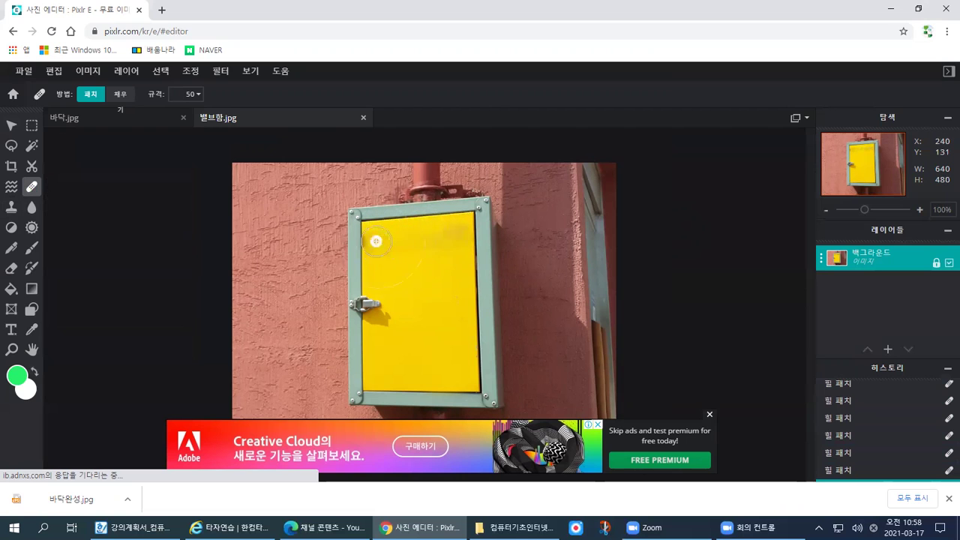
{"action": "key", "text": "ctrl+z"}
{"action": "key", "text": "ctrl+y"}
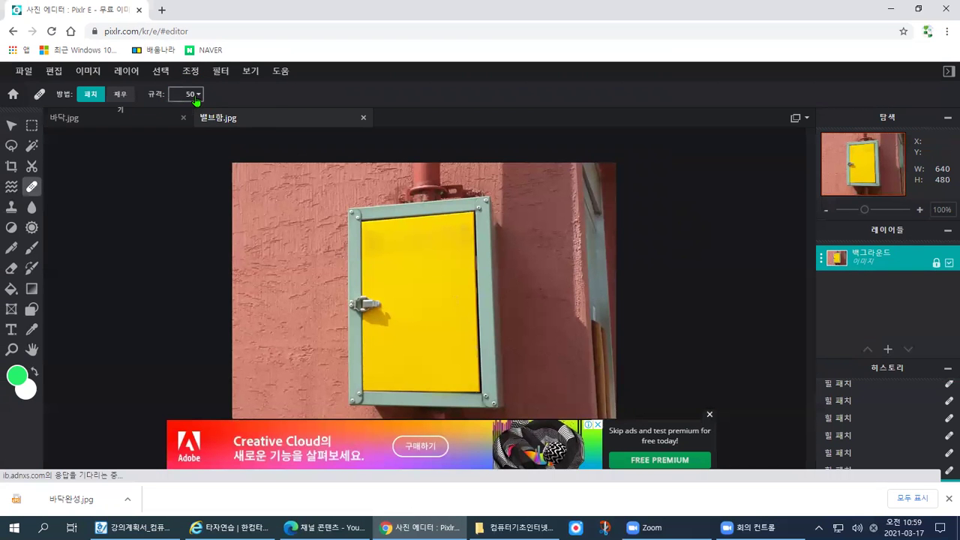
- Reduce the healing brush size to 36
{"action": "left_click", "coordinate": [195, 94]}
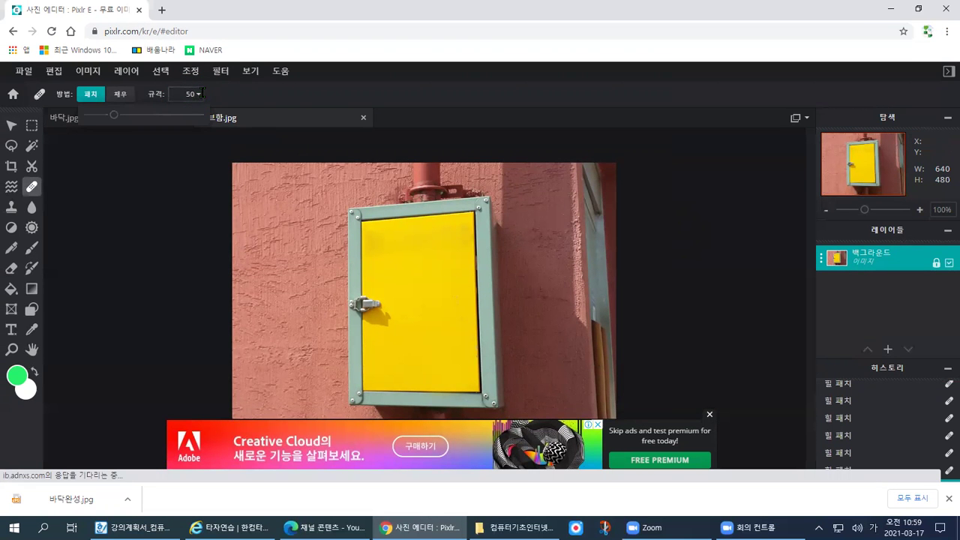
{"action": "left_click", "coordinate": [175, 90]}
{"action": "key", "text": "BackSpace"}
{"action": "type", "text": "50"}
{"action": "mouse_move", "coordinate": [114, 115]}
{"action": "left_mouse_down"}
{"action": "mouse_move", "coordinate": [96, 119]}
{"action": "mouse_move", "coordinate": [199, 128]}
{"action": "mouse_move", "coordinate": [112, 119]}
{"action": "left_mouse_up"}
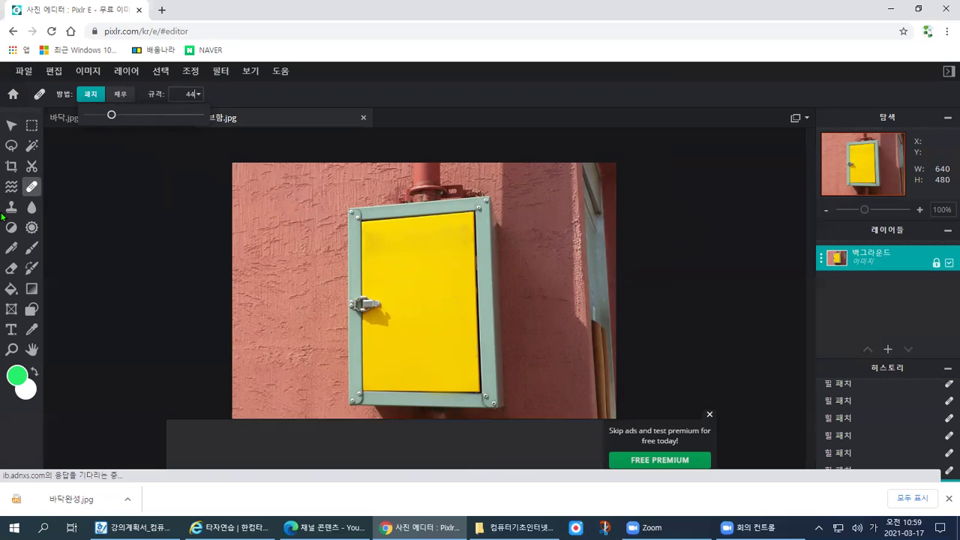
{"action": "mouse_move", "coordinate": [112, 115]}
{"action": "left_mouse_down"}
{"action": "mouse_move", "coordinate": [88, 115]}
{"action": "mouse_move", "coordinate": [106, 115]}
{"action": "left_mouse_up"}
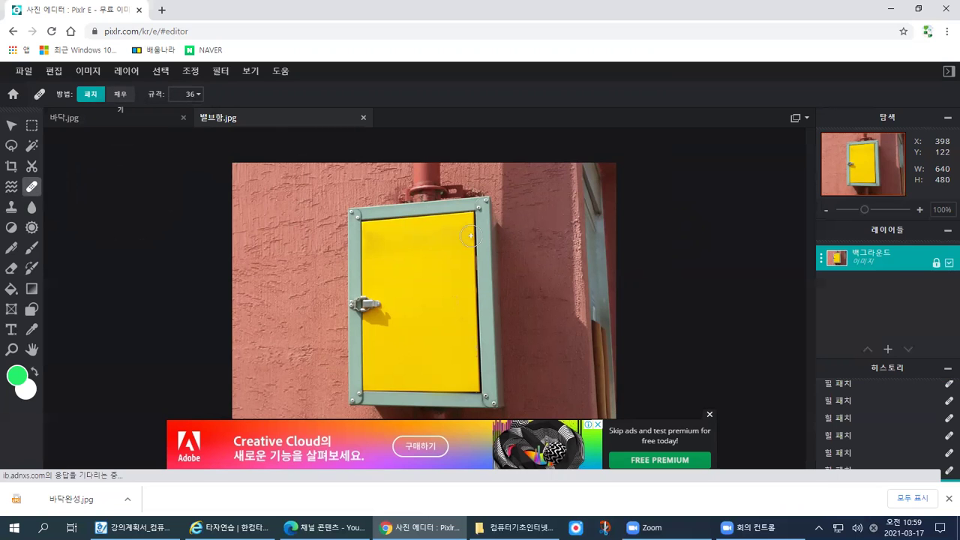
- Save the retouched valve box image as 밸브함완성 in JPG format, download it and close the save dialog
{"action": "left_click", "coordinate": [25, 71]}
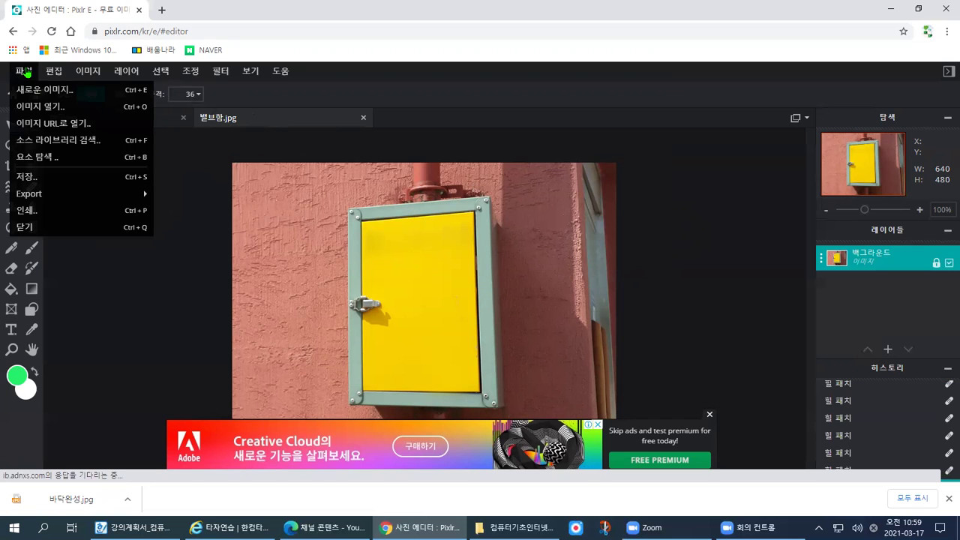
{"action": "left_click", "coordinate": [45, 177]}
{"action": "left_click", "coordinate": [505, 219]}
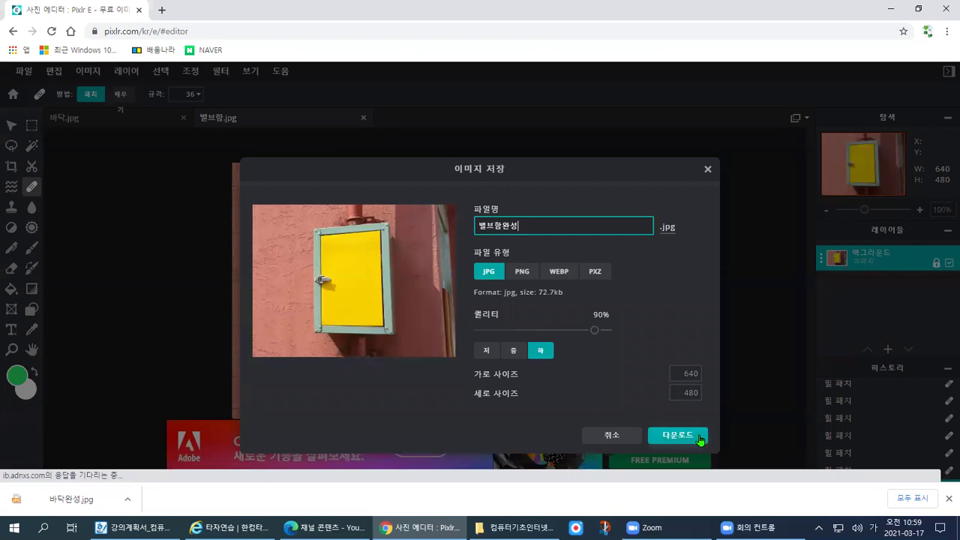
{"action": "left_click", "coordinate": [698, 437]}
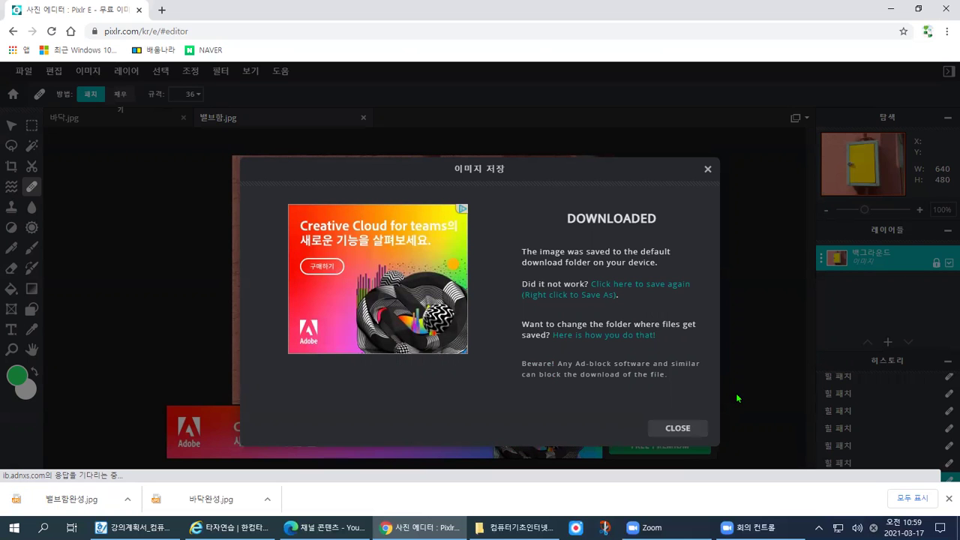
{"action": "left_click", "coordinate": [690, 432]}
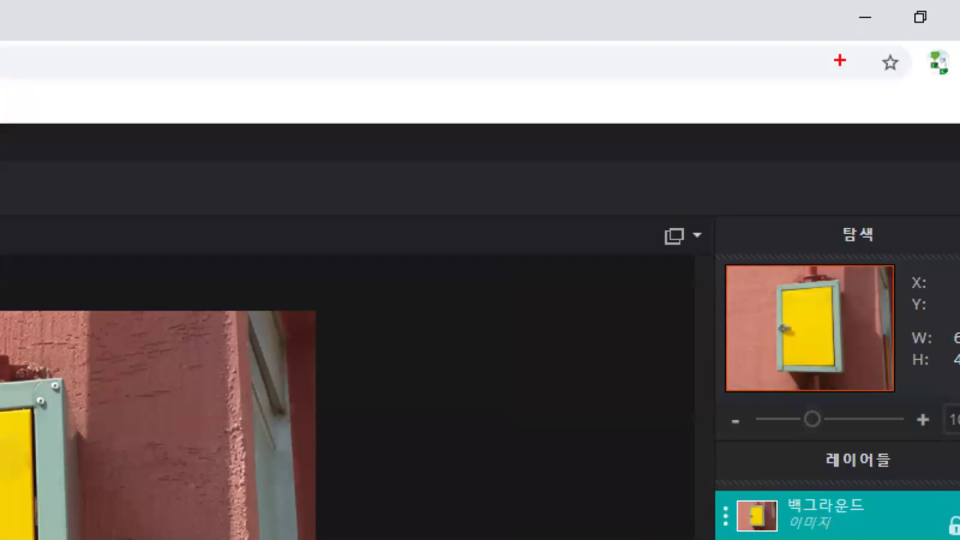
- Minimize the browser and open the 다운로드 folder from 내 PC on the desktop
{"action": "left_click_drag", "start_coordinate": [896, 48], "coordinate": [838, 35]}
{"action": "left_click_drag", "start_coordinate": [882, 6], "coordinate": [885, 93]}
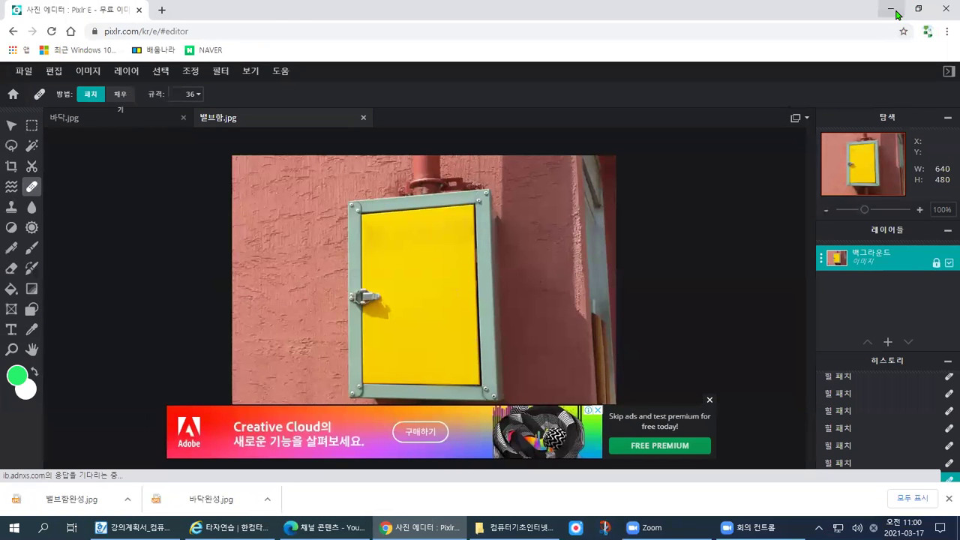
{"action": "left_click", "coordinate": [897, 11]}
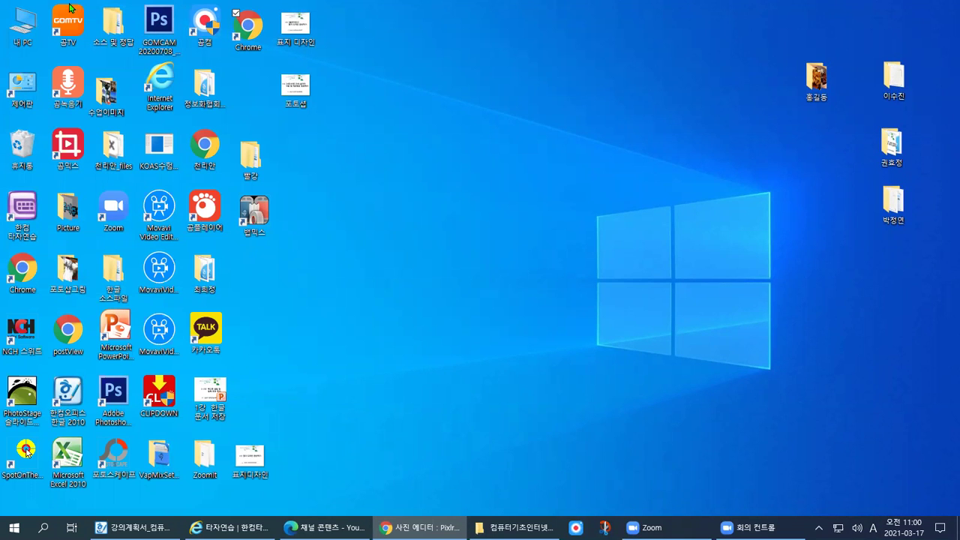
{"action": "key", "text": "Hangul"}
{"action": "double_click", "coordinate": [20, 26]}
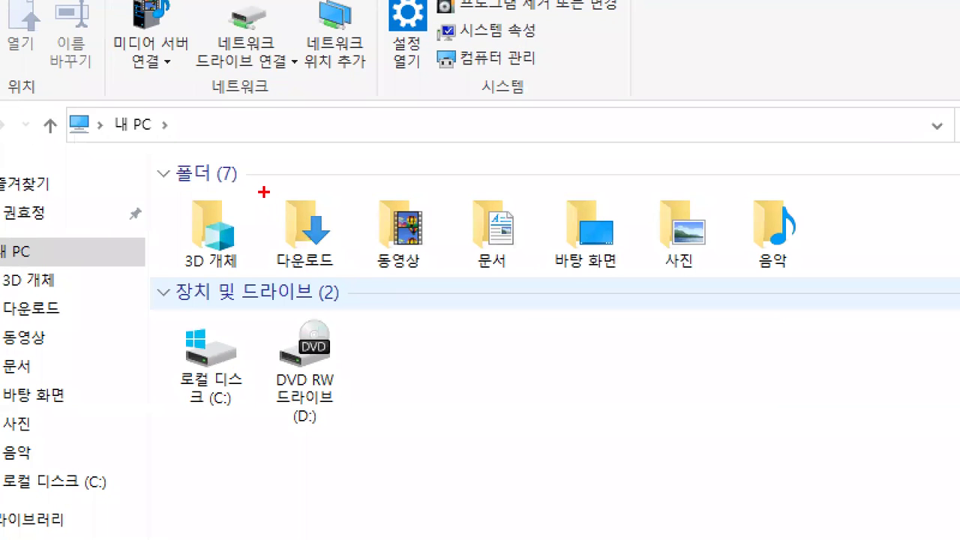
{"action": "left_click_drag", "start_coordinate": [261, 188], "coordinate": [343, 279]}
{"action": "mouse_move", "coordinate": [322, 189]}
{"action": "left_mouse_down"}
{"action": "mouse_move", "coordinate": [346, 176]}
{"action": "mouse_move", "coordinate": [338, 212]}
{"action": "mouse_move", "coordinate": [376, 219]}
{"action": "mouse_move", "coordinate": [334, 154]}
{"action": "left_mouse_up"}
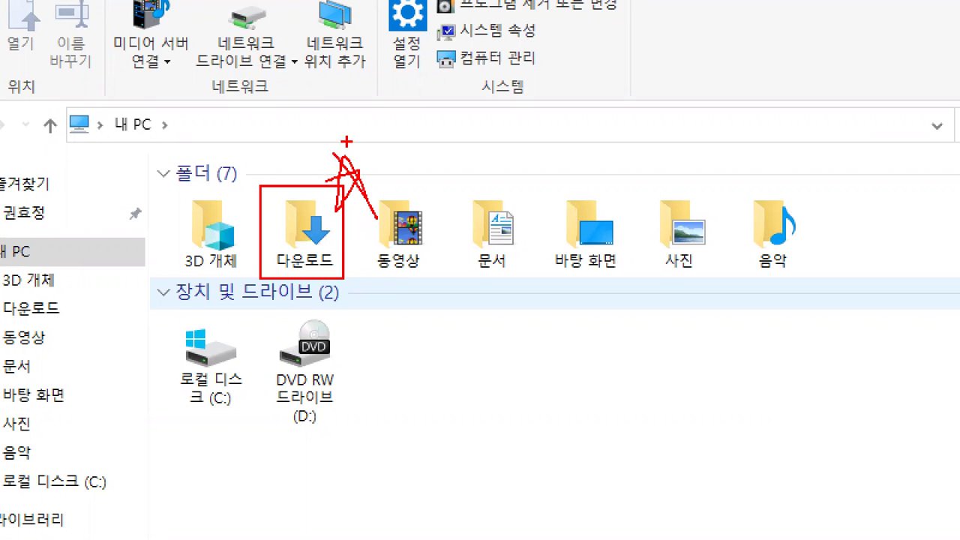
{"action": "key", "text": "Escape"}
{"action": "left_click", "coordinate": [306, 228]}
{"action": "double_click", "coordinate": [334, 254]}
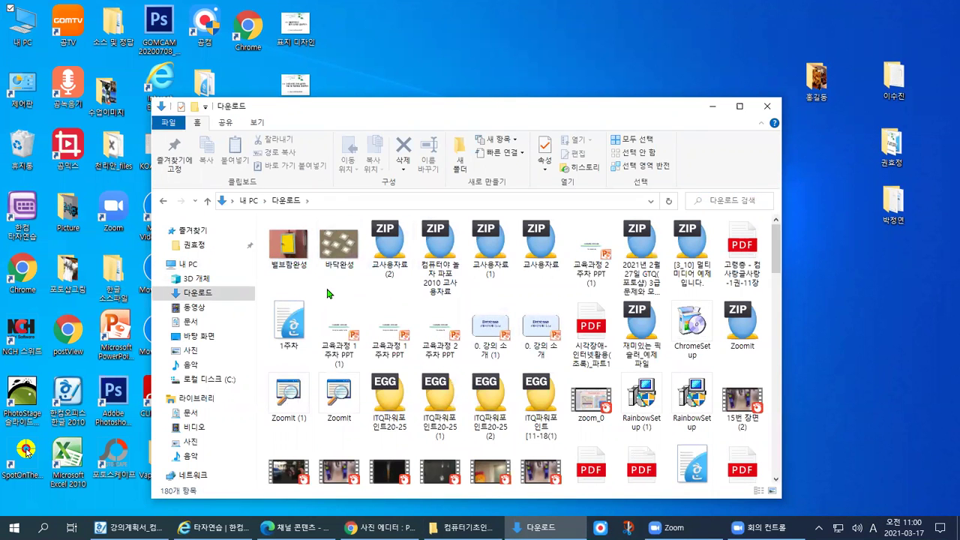
- Move the 밸브함완성 and 바닥완성 images from 다운로드 into the middle of the three stacked personal-name folders on the desktop
{"action": "key", "text": "ctrl+1"}
{"action": "mouse_move", "coordinate": [306, 273]}
{"action": "left_mouse_down"}
{"action": "mouse_move", "coordinate": [210, 246]}
{"action": "mouse_move", "coordinate": [214, 160]}
{"action": "mouse_move", "coordinate": [290, 253]}
{"action": "left_mouse_up"}
{"action": "mouse_move", "coordinate": [394, 281]}
{"action": "left_mouse_down"}
{"action": "mouse_move", "coordinate": [315, 259]}
{"action": "mouse_move", "coordinate": [346, 174]}
{"action": "mouse_move", "coordinate": [421, 159]}
{"action": "mouse_move", "coordinate": [356, 284]}
{"action": "left_mouse_up"}
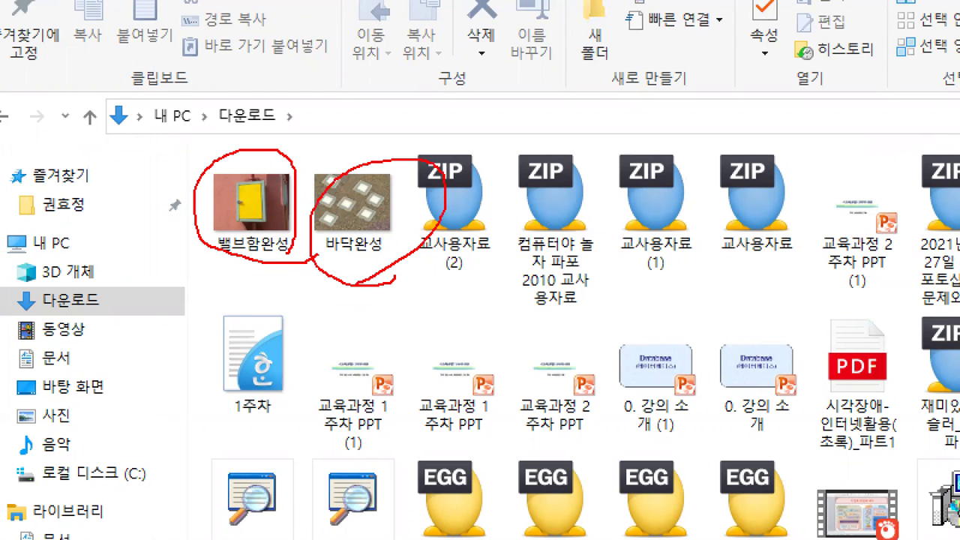
{"action": "key", "text": "Escape"}
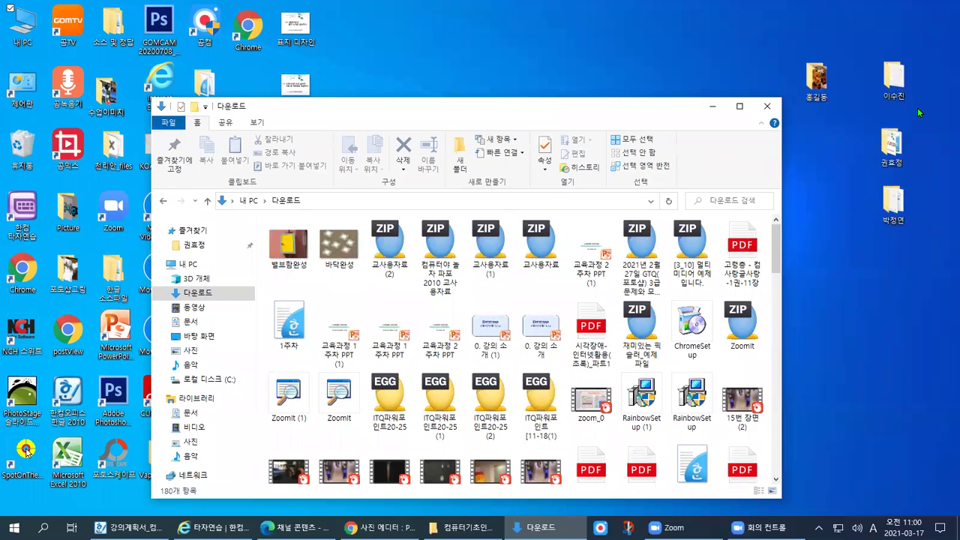
{"action": "double_click", "coordinate": [904, 161]}
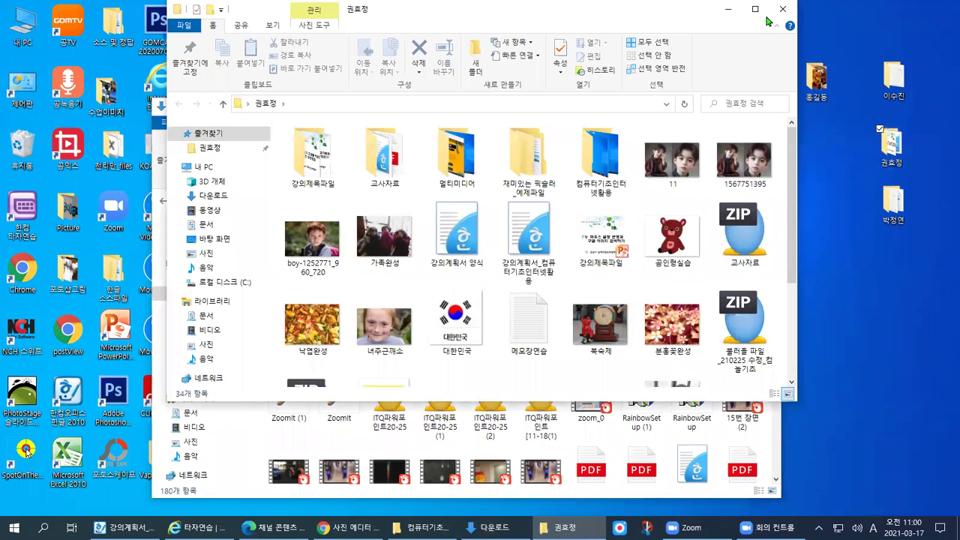
{"action": "left_click", "coordinate": [782, 9]}
{"action": "left_click_drag", "start_coordinate": [286, 252], "coordinate": [893, 150]}
{"action": "left_click_drag", "start_coordinate": [300, 255], "coordinate": [893, 150]}
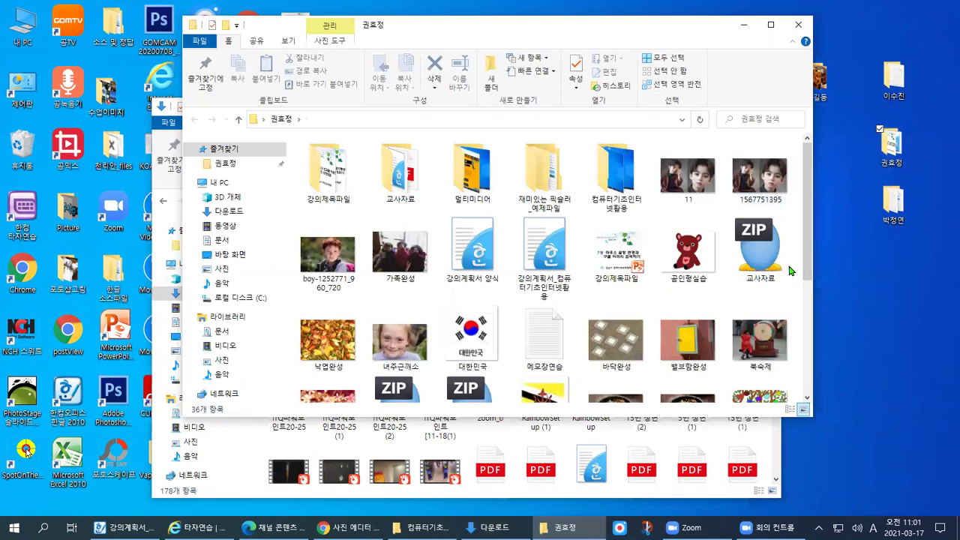
- Look through the personal folder for the moved 바닥완성 and 밸브함완성 images and check the folder's name
{"action": "scroll", "coordinate": [794, 292], "scroll_direction": "down", "scroll_amount": 3}
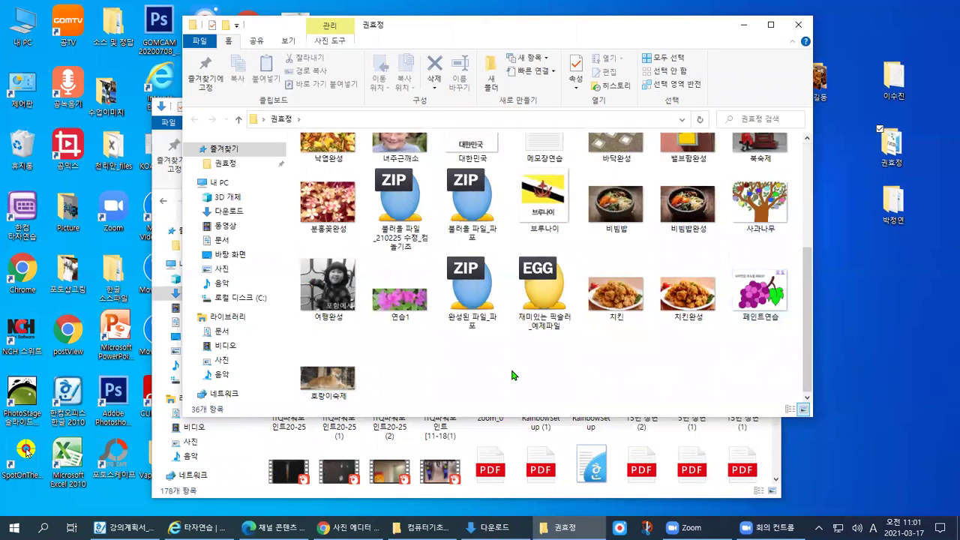
{"action": "scroll", "coordinate": [631, 350], "scroll_direction": "up", "scroll_amount": 3}
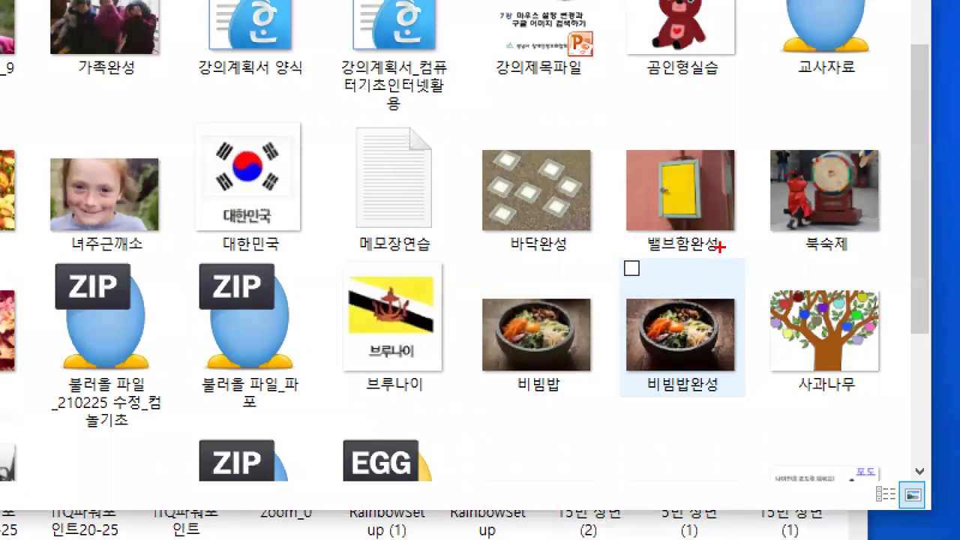
{"action": "mouse_move", "coordinate": [718, 270]}
{"action": "left_mouse_down"}
{"action": "mouse_move", "coordinate": [702, 302]}
{"action": "mouse_move", "coordinate": [595, 260]}
{"action": "mouse_move", "coordinate": [636, 221]}
{"action": "left_mouse_up"}
{"action": "mouse_move", "coordinate": [577, 118]}
{"action": "left_mouse_down"}
{"action": "mouse_move", "coordinate": [712, 135]}
{"action": "mouse_move", "coordinate": [738, 213]}
{"action": "left_mouse_up"}
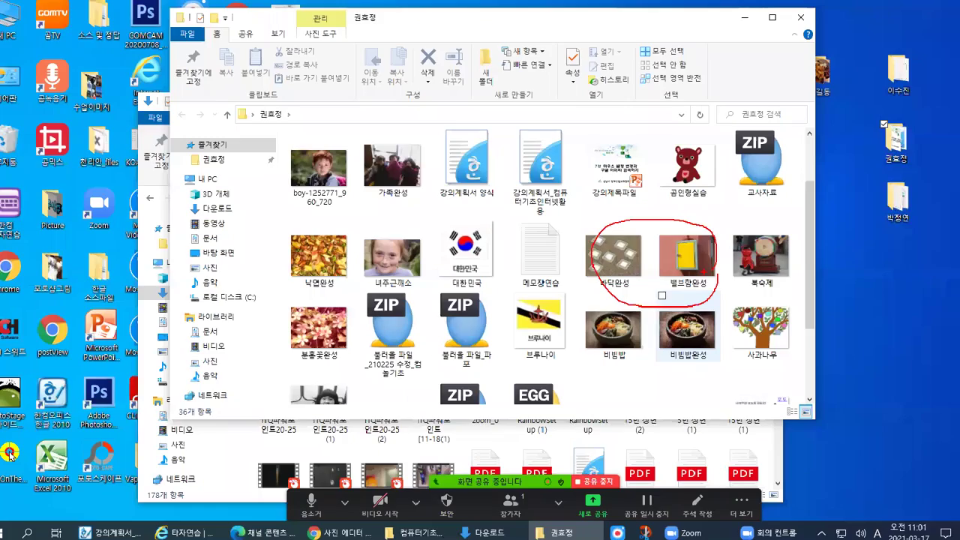
{"action": "scroll", "coordinate": [702, 360], "scroll_direction": "down", "scroll_amount": 2}
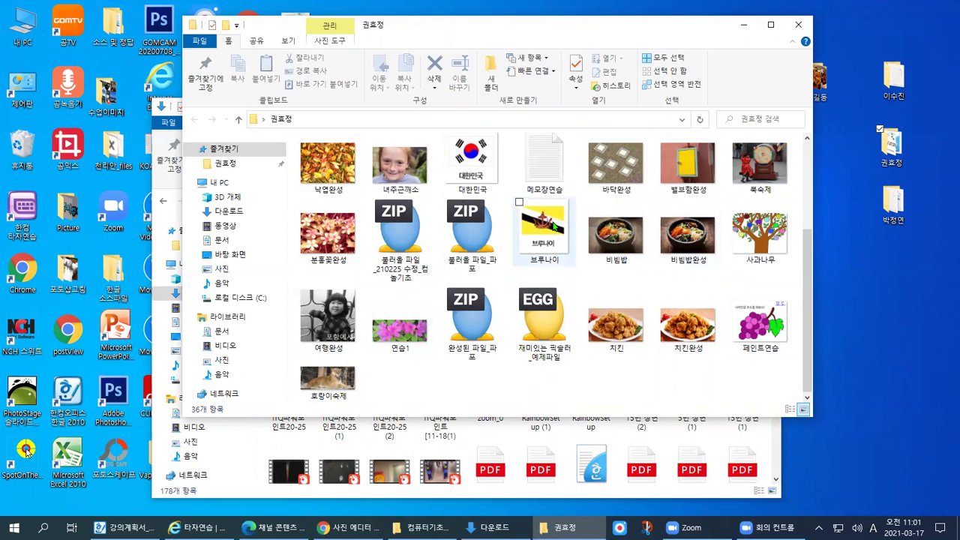
{"action": "scroll", "coordinate": [553, 226], "scroll_direction": "up", "scroll_amount": 3}
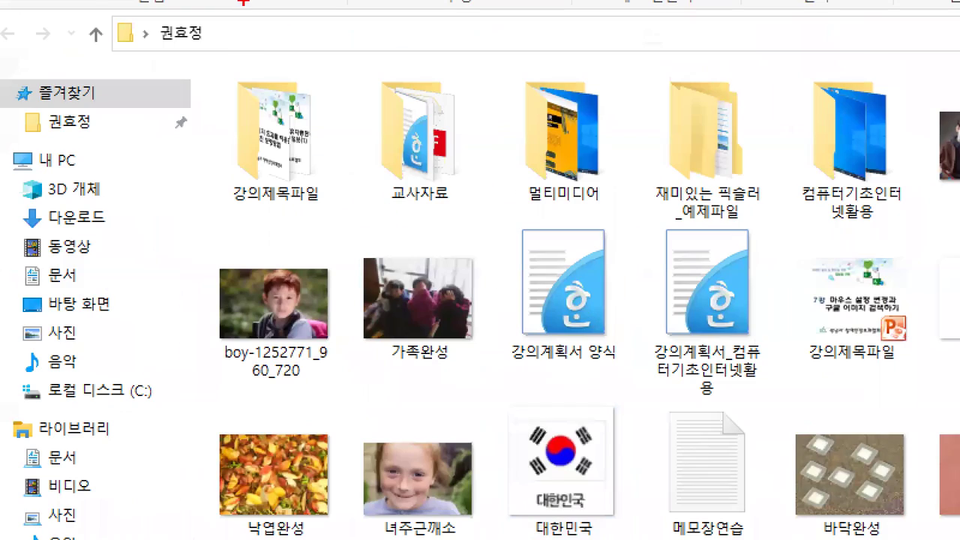
{"action": "mouse_move", "coordinate": [247, 26]}
{"action": "left_mouse_down"}
{"action": "mouse_move", "coordinate": [222, 61]}
{"action": "mouse_move", "coordinate": [228, 93]}
{"action": "left_mouse_up"}
{"action": "left_click_drag", "start_coordinate": [233, 51], "coordinate": [313, 11]}
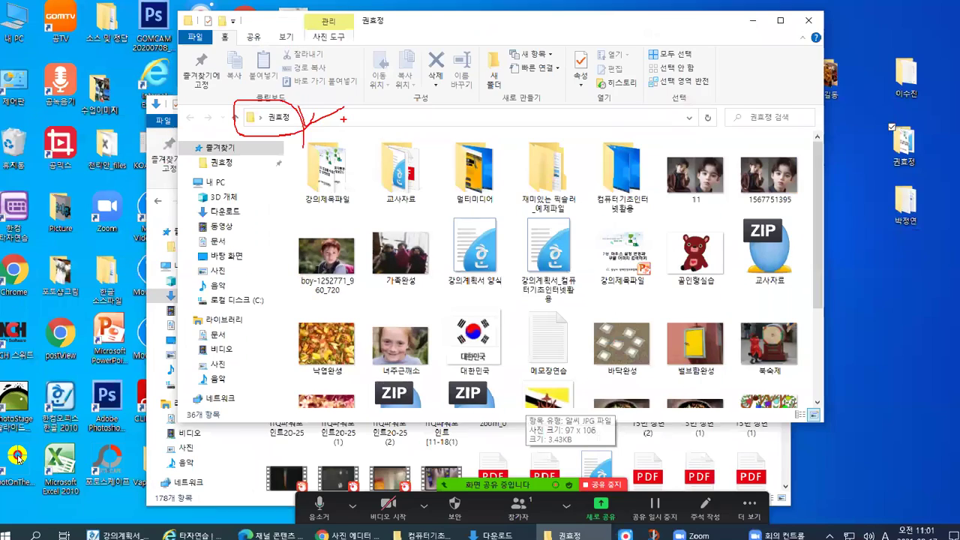
{"action": "scroll", "coordinate": [613, 277], "scroll_direction": "down", "scroll_amount": 3}
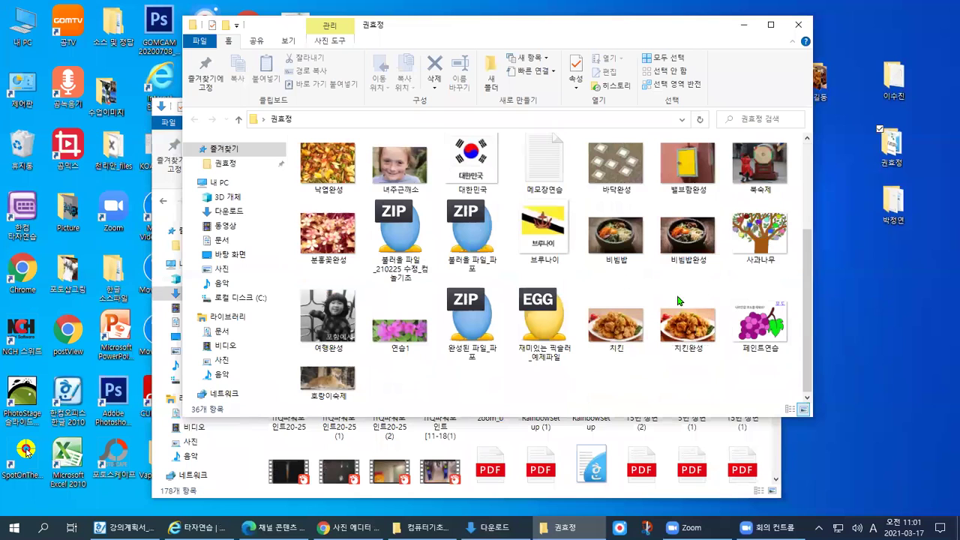
{"action": "left_click", "coordinate": [688, 235]}
{"action": "left_click", "coordinate": [760, 217]}
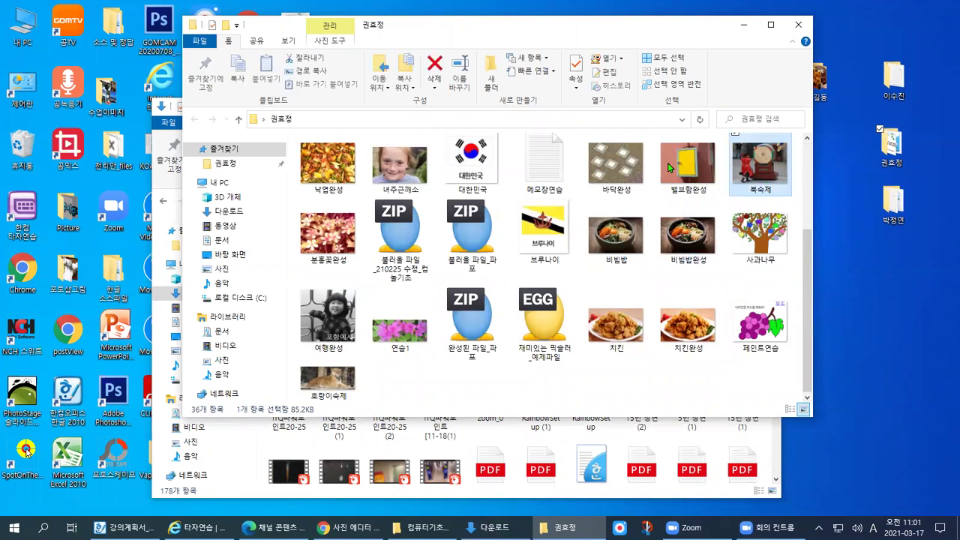
{"action": "left_click", "coordinate": [671, 168]}
{"action": "left_click", "coordinate": [637, 179]}
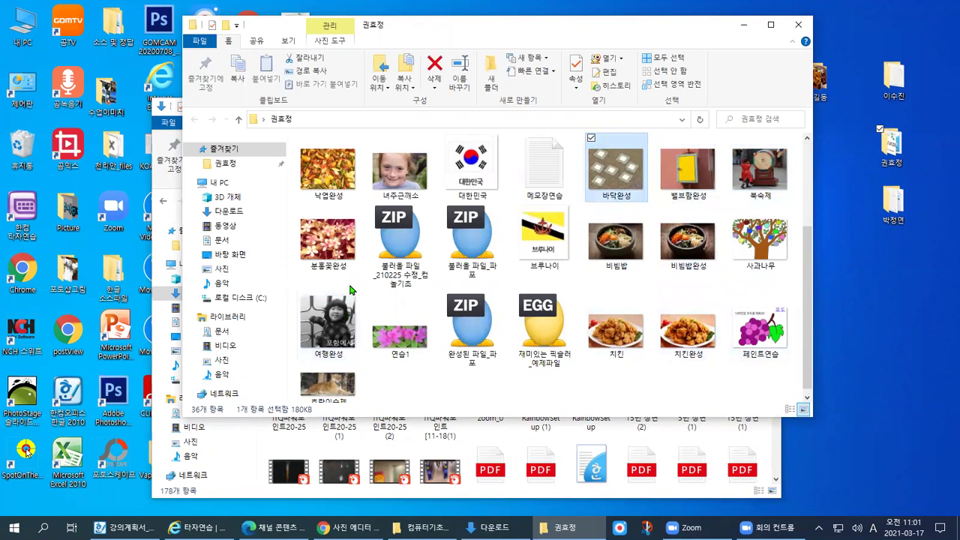
{"action": "scroll", "coordinate": [656, 337], "scroll_direction": "down", "scroll_amount": 1}
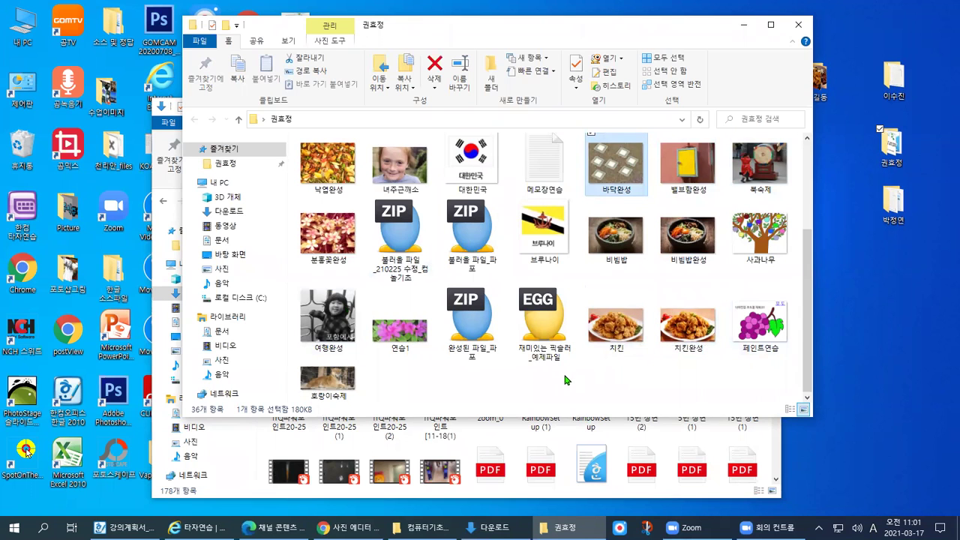
{"action": "mouse_move", "coordinate": [537, 390]}
{"action": "left_mouse_down"}
{"action": "mouse_move", "coordinate": [448, 399]}
{"action": "mouse_move", "coordinate": [405, 386]}
{"action": "left_mouse_up"}
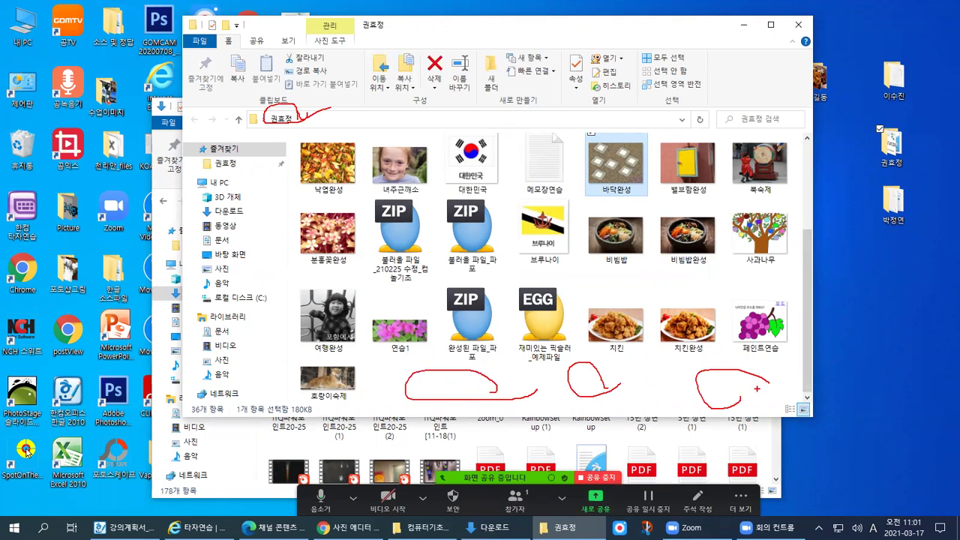
- Create a new folder named 픽슬러완성 inside the open personal folder
{"action": "right_click", "coordinate": [682, 387]}
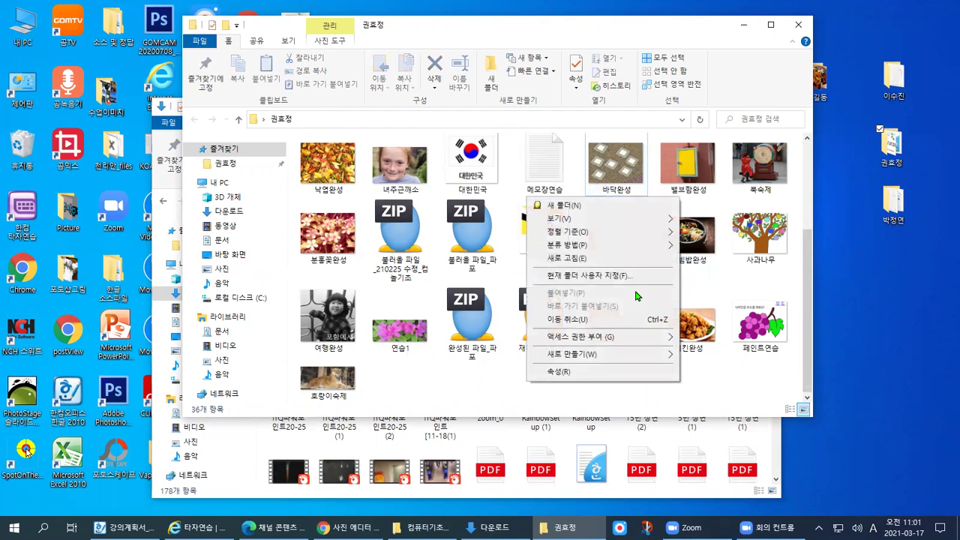
{"action": "left_click", "coordinate": [607, 206]}
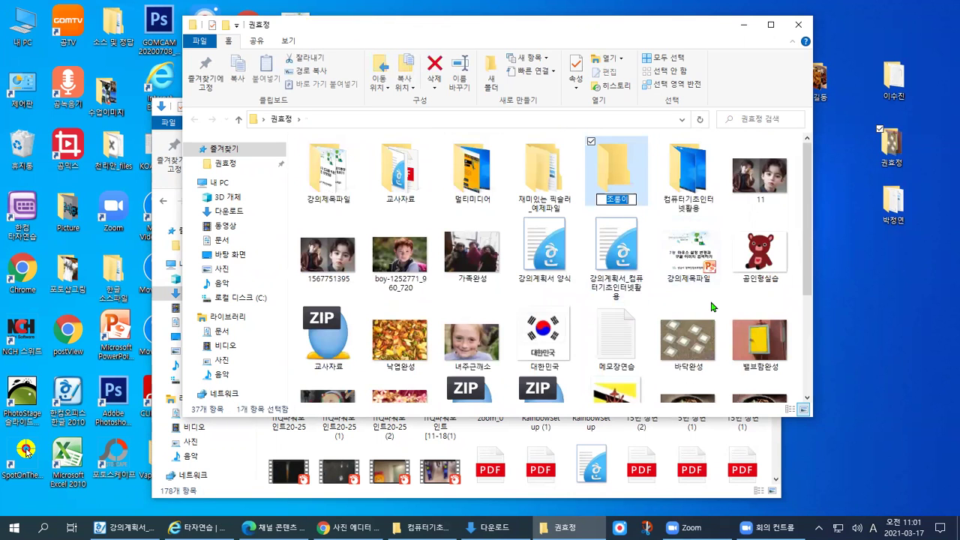
{"action": "type", "text": "ㅂ"}
{"action": "type", "text": "ㅣㄹ"}
{"action": "type", "text": "슬러완성"}
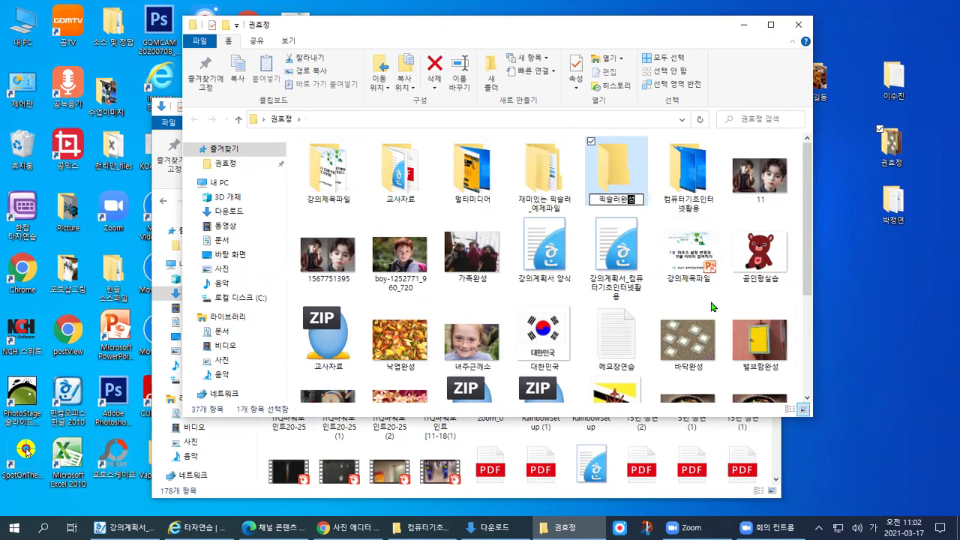
{"action": "key", "text": "Return"}
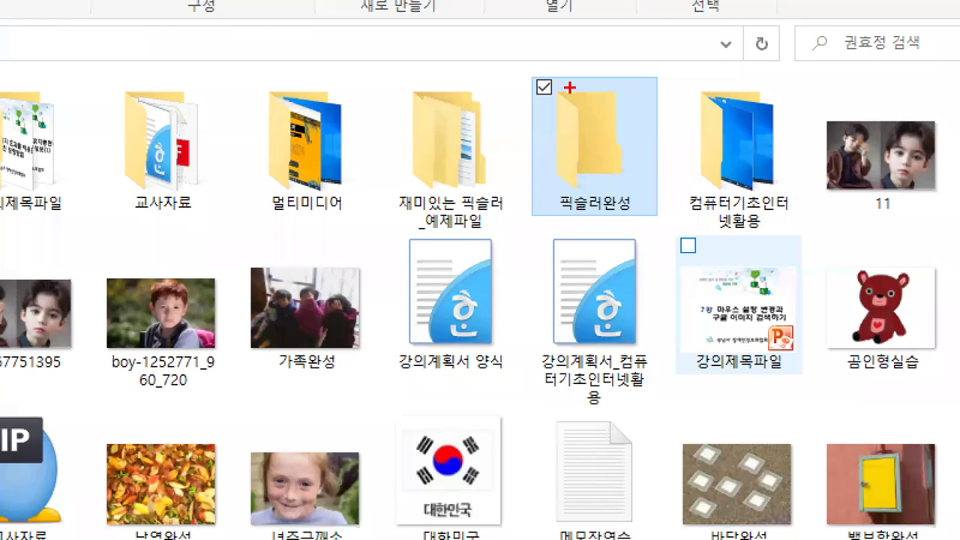
{"action": "left_click_drag", "start_coordinate": [542, 67], "coordinate": [699, 231]}
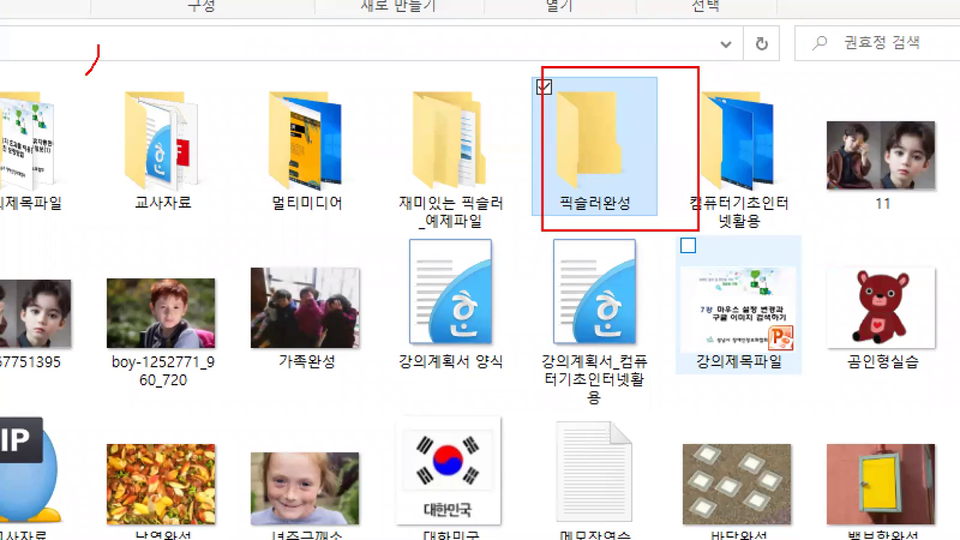
{"action": "left_click_drag", "start_coordinate": [98, 45], "coordinate": [101, 73]}
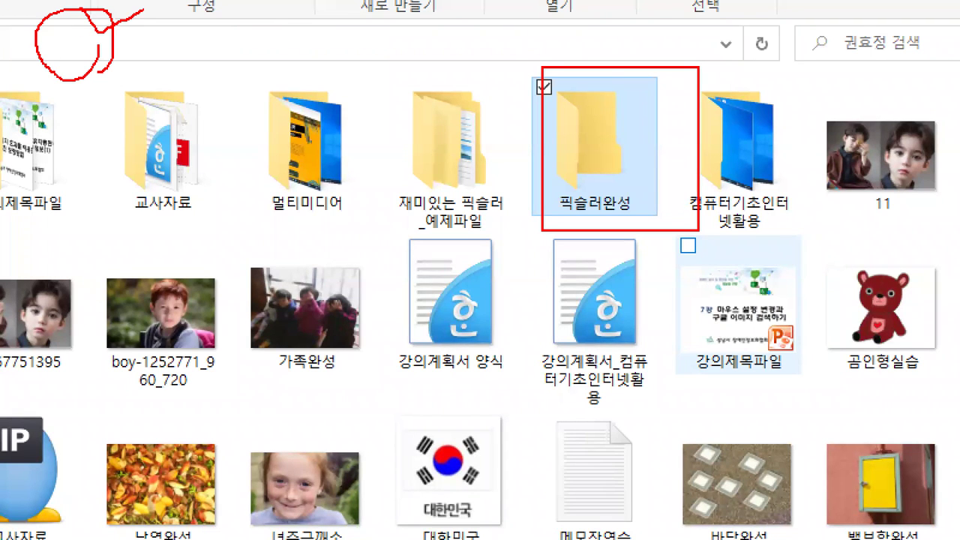
{"action": "left_click_drag", "start_coordinate": [459, 66], "coordinate": [559, 59]}
{"action": "mouse_move", "coordinate": [712, 255]}
{"action": "left_mouse_down"}
{"action": "mouse_move", "coordinate": [511, 51]}
{"action": "mouse_move", "coordinate": [746, 124]}
{"action": "mouse_move", "coordinate": [720, 216]}
{"action": "left_mouse_up"}
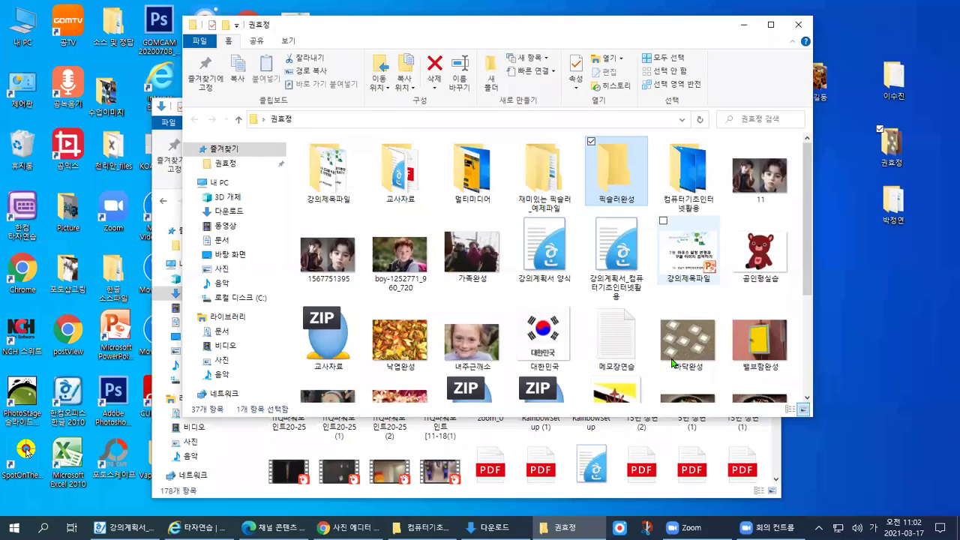
- Create another new folder in the personal folder and rename it 픽슬러완성 as well
{"action": "scroll", "coordinate": [642, 350], "scroll_direction": "down", "scroll_amount": 3}
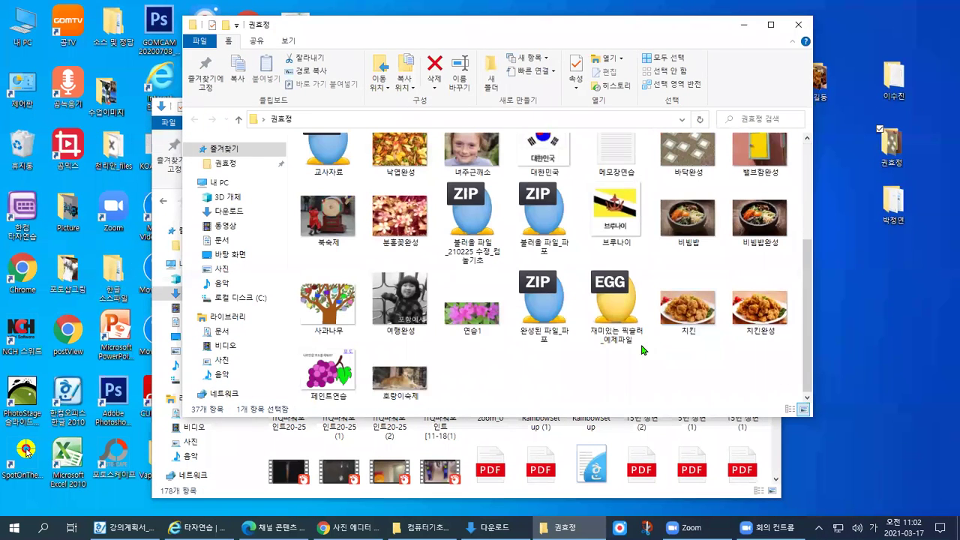
{"action": "right_click", "coordinate": [611, 373]}
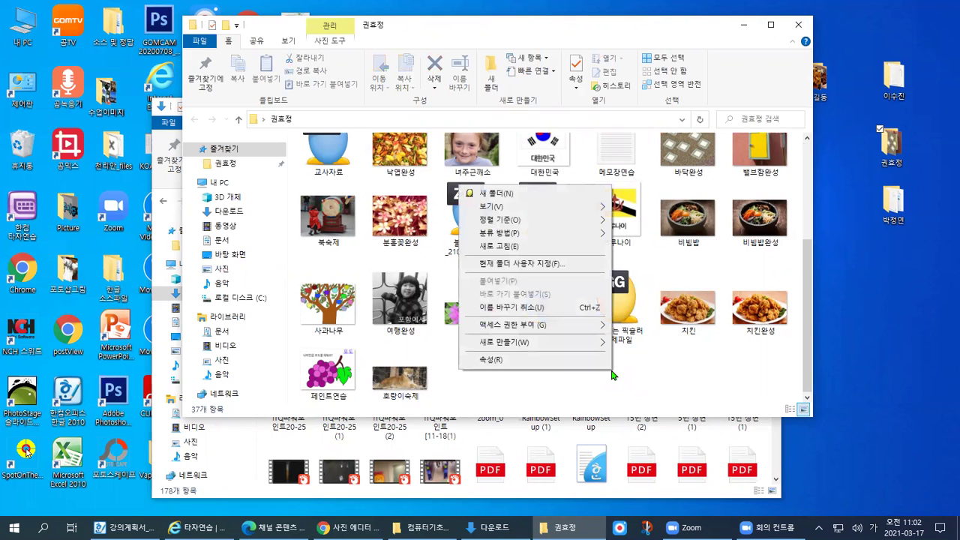
{"action": "left_click", "coordinate": [553, 199]}
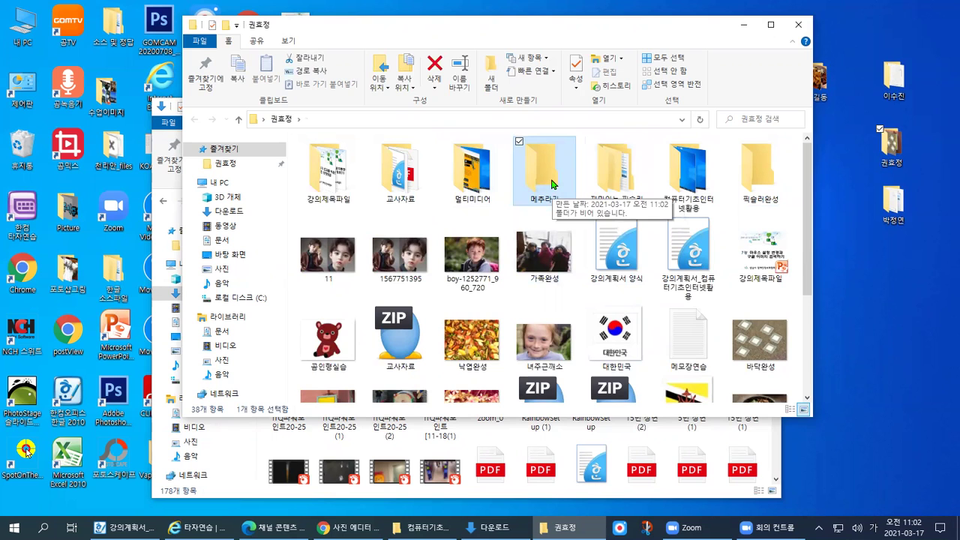
{"action": "right_click", "coordinate": [553, 181]}
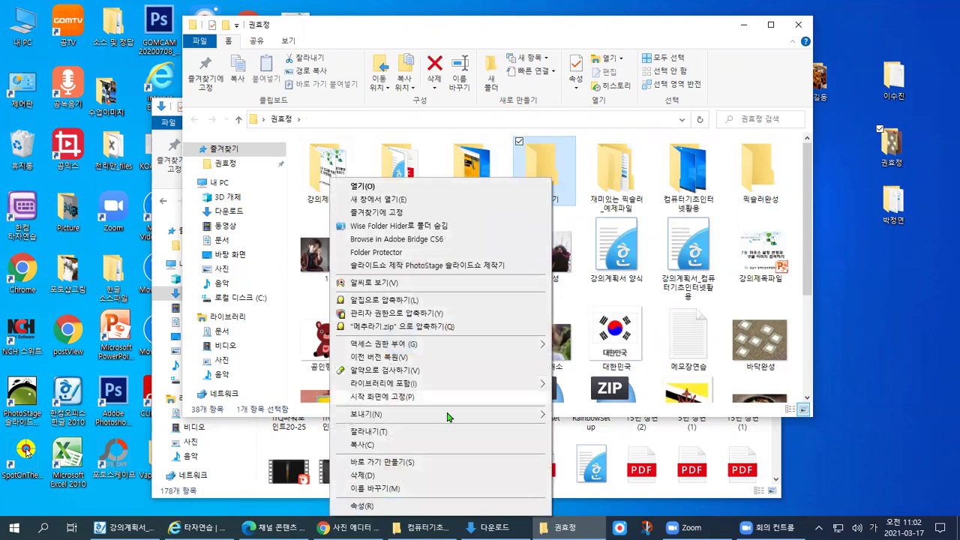
{"action": "left_click", "coordinate": [418, 489]}
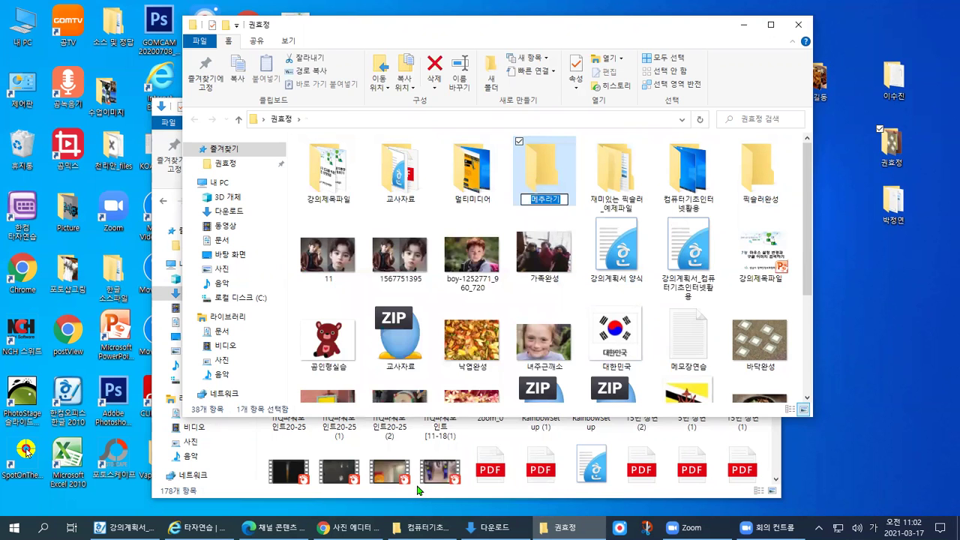
{"action": "type", "text": "픽슬러완성"}
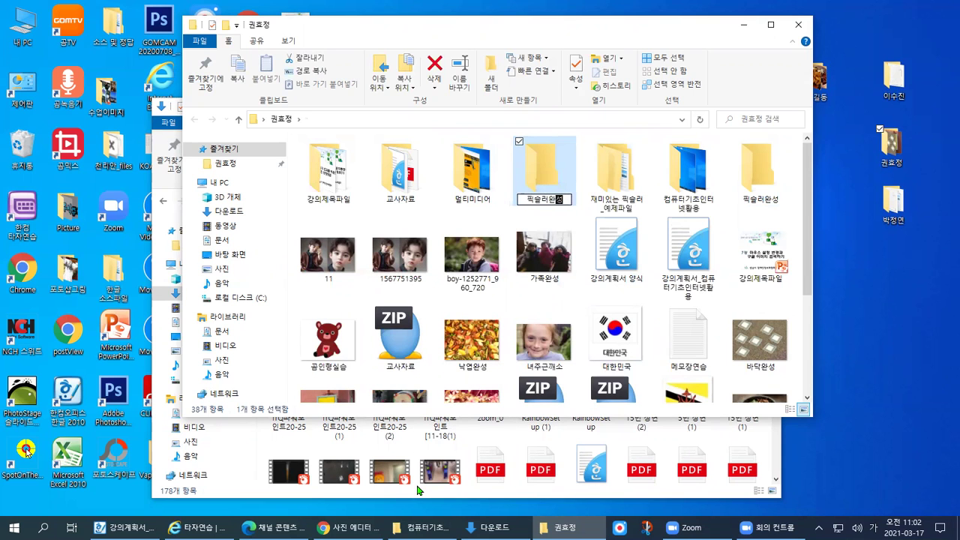
{"action": "key", "text": "Return"}
{"action": "left_click", "coordinate": [527, 383]}
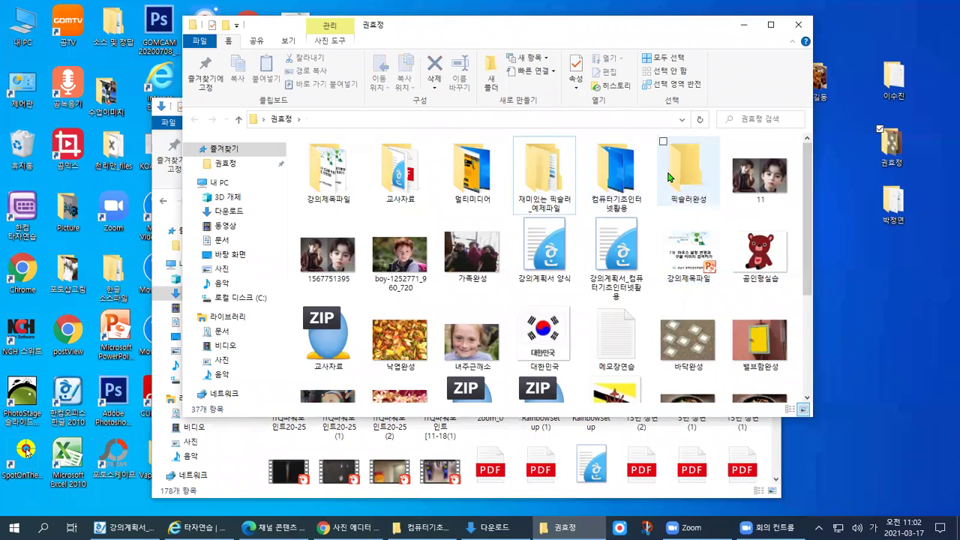
- Move the 가족완성 image into the 픽슬러완성 folder and clear the image named 11 out of the personal folder
{"action": "left_click", "coordinate": [709, 188]}
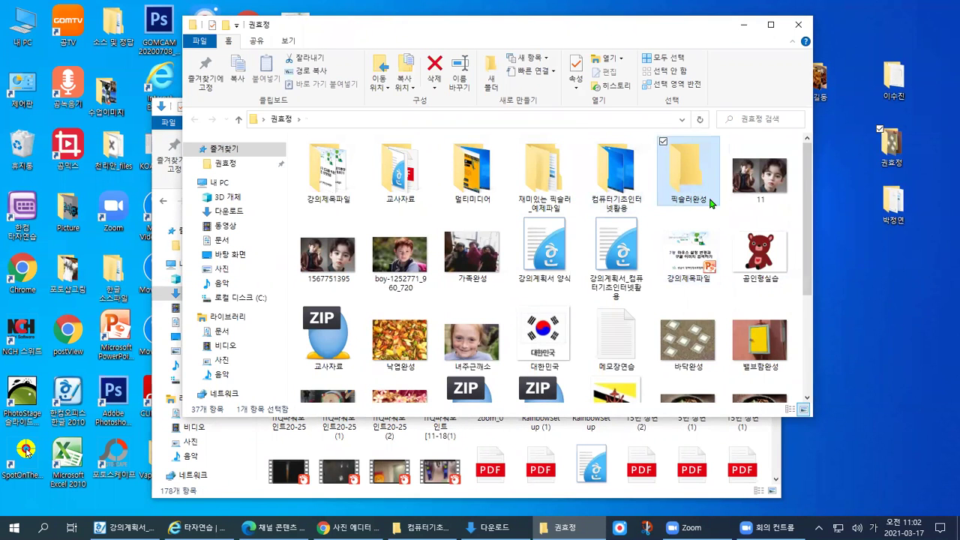
{"action": "left_click", "coordinate": [477, 256]}
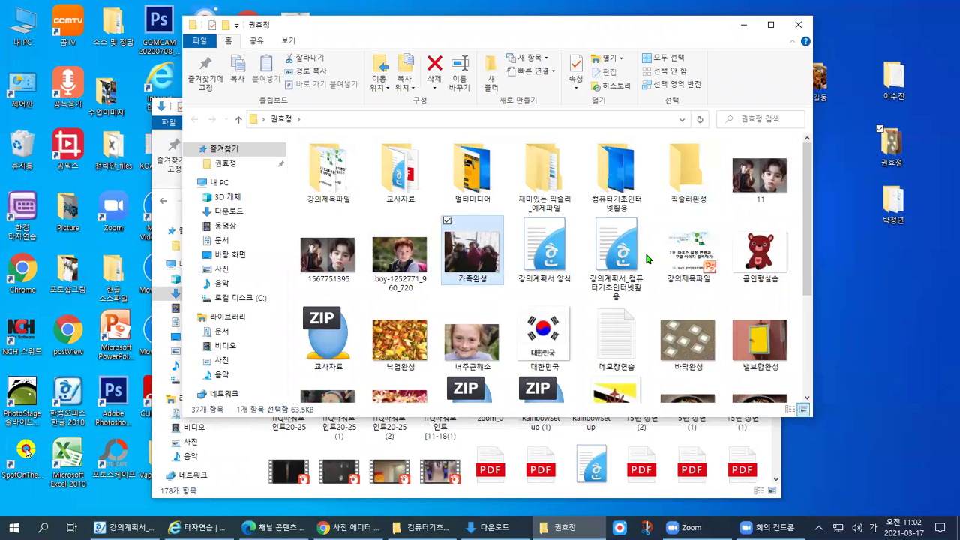
{"action": "left_click_drag", "start_coordinate": [694, 189], "coordinate": [696, 190]}
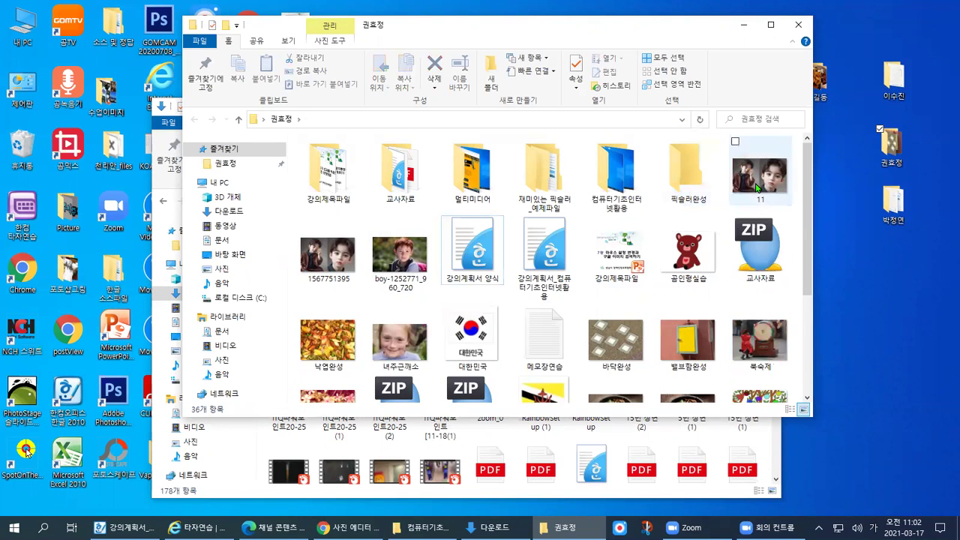
{"action": "left_click_drag", "start_coordinate": [769, 240], "coordinate": [769, 240]}
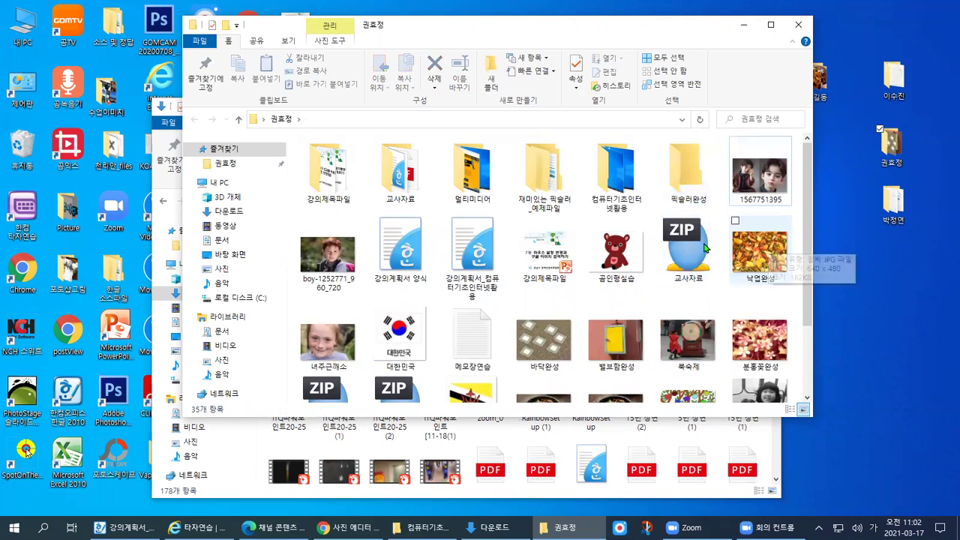
- Clear boy-1252771_960_720, 곰인형실습, 녀주근깨소 and 대한민국 out of the personal folder and put 낙엽완성 into 픽슬러완성
{"action": "left_click", "coordinate": [328, 256]}
{"action": "left_click", "coordinate": [627, 283], "text": "ctrl"}
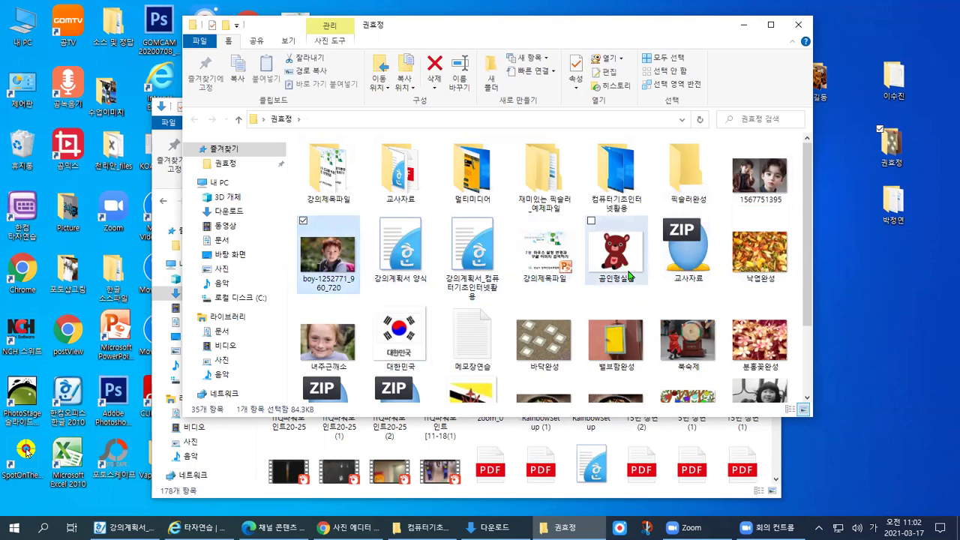
{"action": "left_click_drag", "start_coordinate": [627, 283], "coordinate": [687, 174]}
{"action": "left_click", "coordinate": [703, 269]}
{"action": "left_click_drag", "start_coordinate": [630, 270], "coordinate": [687, 166]}
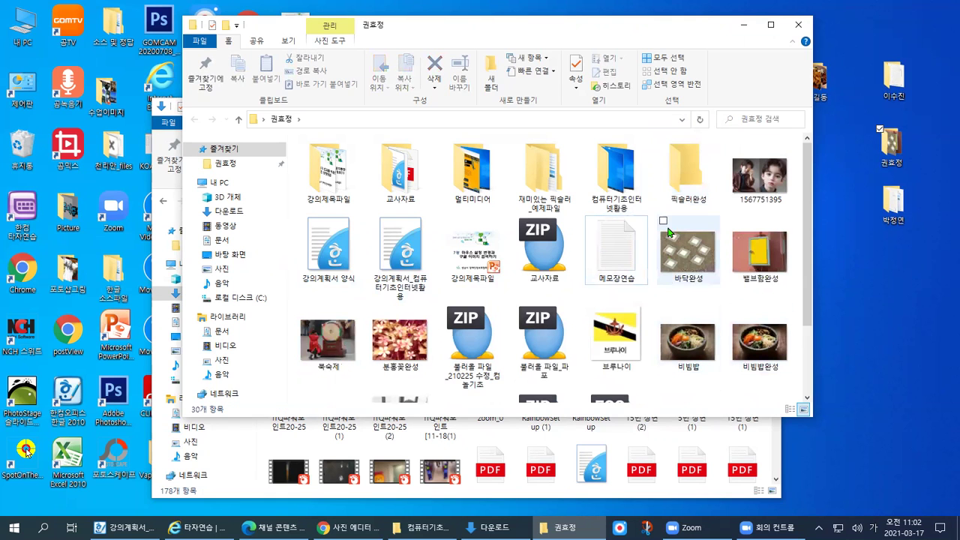
- Move 바닥완성, 비빔밥완성, 밸브함완성 and 분홍꽃완성 into the 픽슬러완성 folder and delete 북숙제
{"action": "left_click", "coordinate": [688, 341]}
{"action": "left_click_drag", "start_coordinate": [683, 233], "coordinate": [747, 337]}
{"action": "left_click", "coordinate": [750, 338]}
{"action": "left_click_drag", "start_coordinate": [709, 238], "coordinate": [686, 169]}
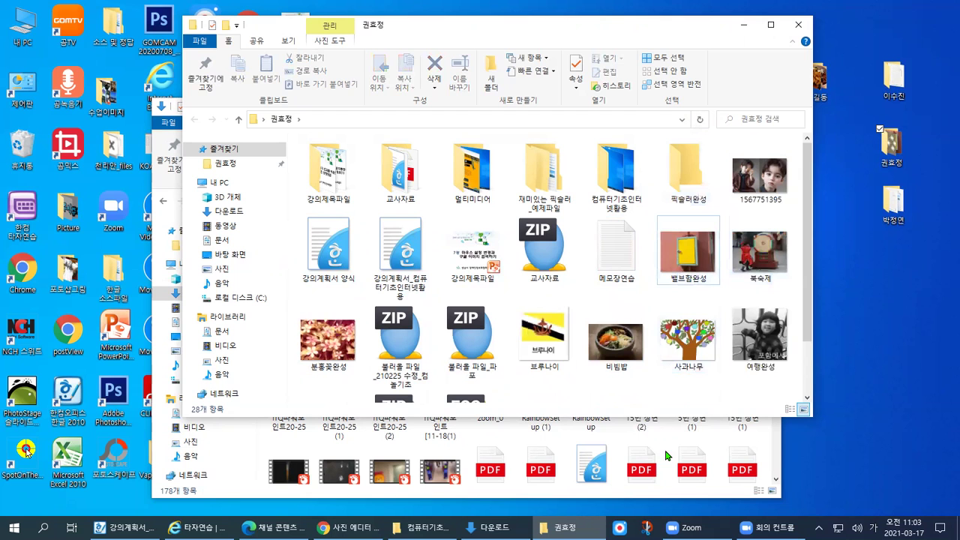
{"action": "left_click_drag", "start_coordinate": [698, 259], "coordinate": [696, 189]}
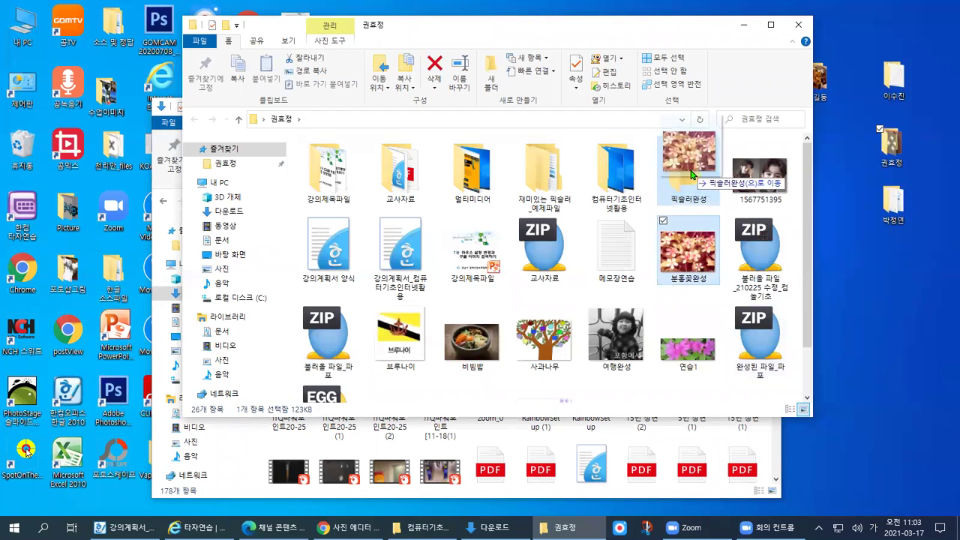
{"action": "key", "text": "Delete"}
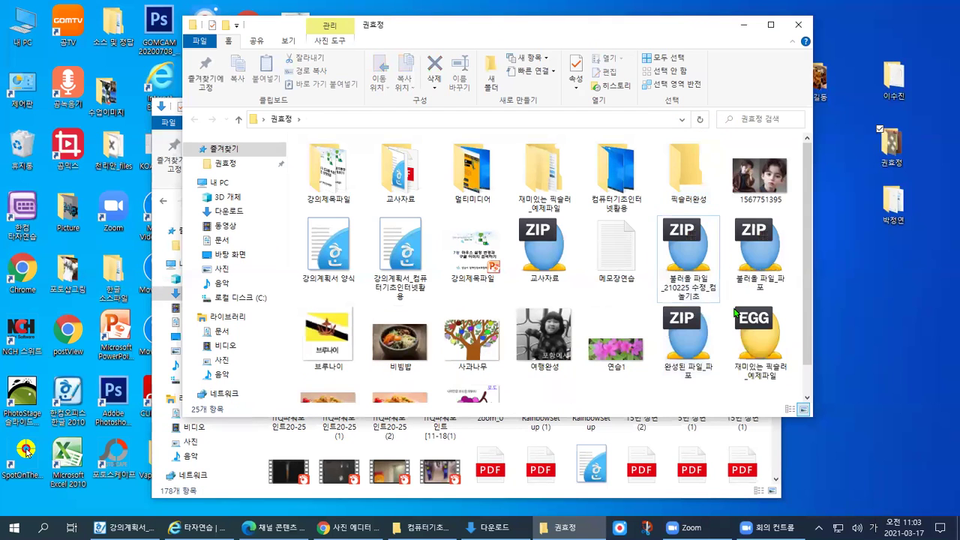
- Delete the 메모장연습 text file and move the 여행완성 image into the 픽슬러완성 folder
{"action": "left_click", "coordinate": [629, 257]}
{"action": "key", "text": "Delete"}
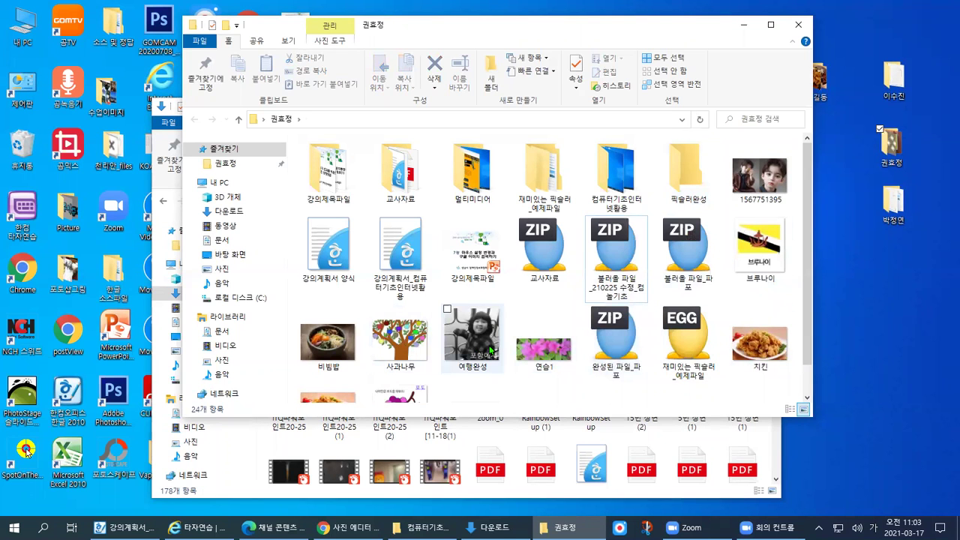
{"action": "left_click", "coordinate": [472, 337]}
{"action": "left_click_drag", "start_coordinate": [630, 169], "coordinate": [687, 170]}
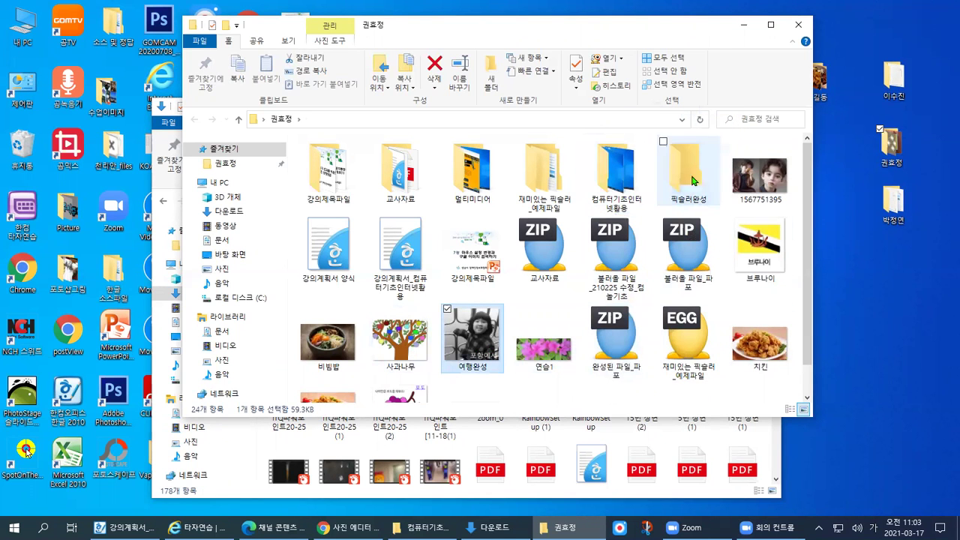
- Delete the 비빔밥 and 사과나무 images from the personal folder
{"action": "left_click", "coordinate": [324, 367]}
{"action": "key", "text": "Delete"}
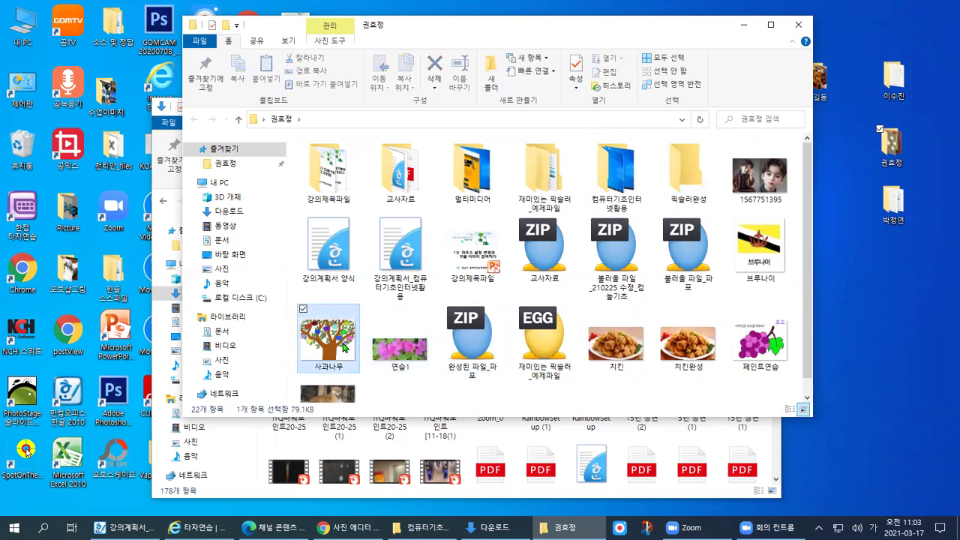
{"action": "key", "text": "Delete"}
- Move 치킨완성 into the 픽슬러완성 folder and delete the 치킨, 페인트연습 and 호랑이숙제 images
{"action": "left_click", "coordinate": [456, 342]}
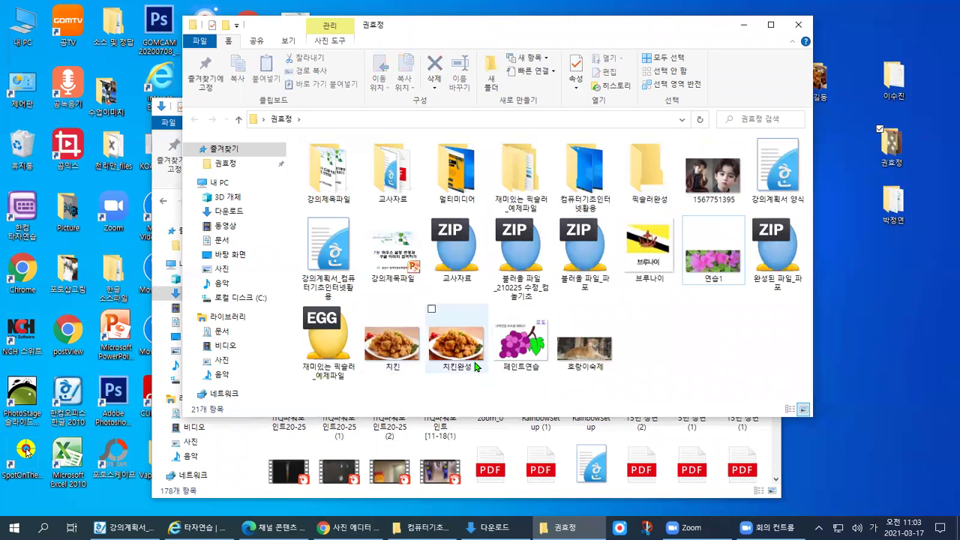
{"action": "left_click_drag", "start_coordinate": [456, 341], "coordinate": [647, 171]}
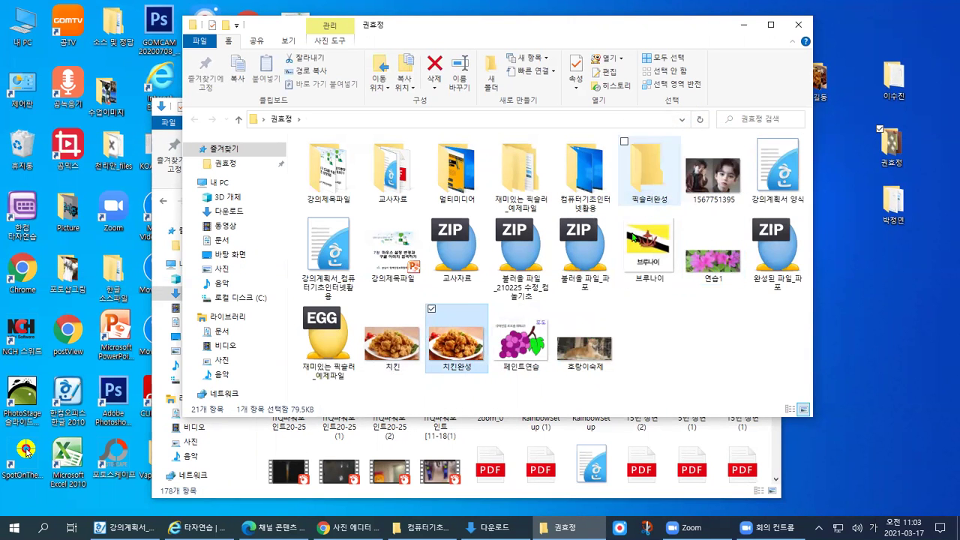
{"action": "left_click_drag", "start_coordinate": [519, 349], "coordinate": [646, 169]}
{"action": "left_click_drag", "start_coordinate": [522, 393], "coordinate": [363, 305]}
{"action": "key", "text": "Delete"}
{"action": "left_click", "coordinate": [721, 270]}
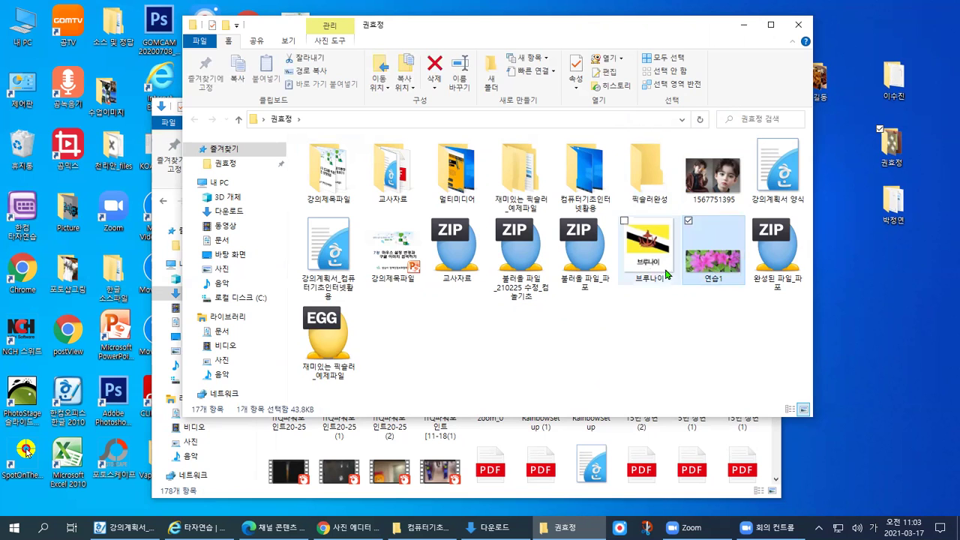
{"action": "key", "text": "Delete"}
{"action": "left_click", "coordinate": [655, 268]}
{"action": "key", "text": "Delete"}
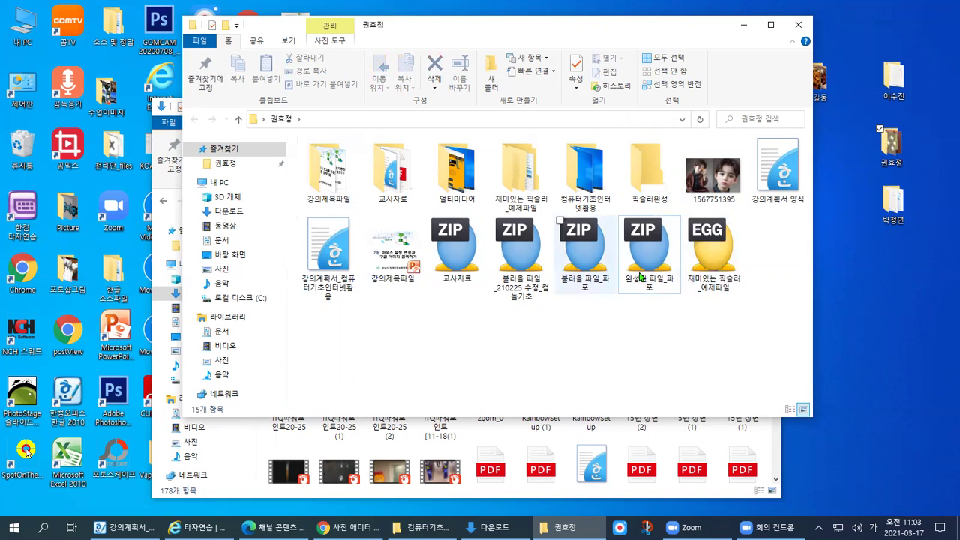
{"action": "left_click", "coordinate": [702, 188]}
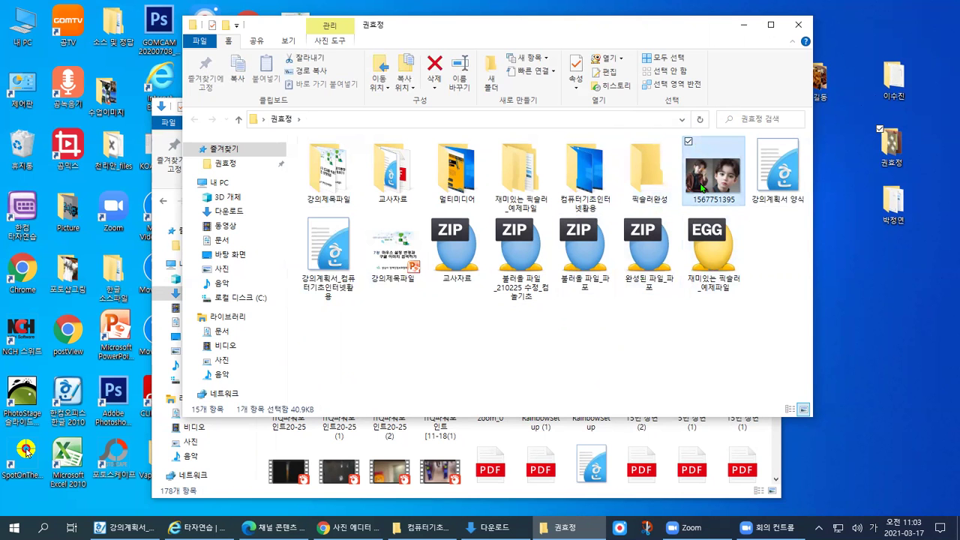
{"action": "key", "text": "Delete"}
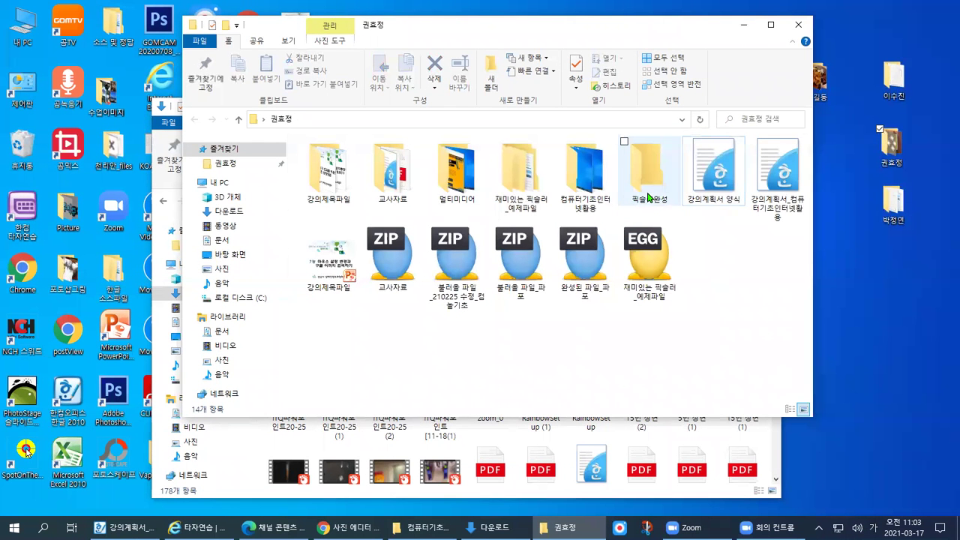
- Review the finished images gathered in the 픽슬러완성 folder and return to the personal folder
{"action": "left_click", "coordinate": [648, 199]}
{"action": "double_click", "coordinate": [648, 198]}
{"action": "left_click_drag", "start_coordinate": [799, 370], "coordinate": [320, 142]}
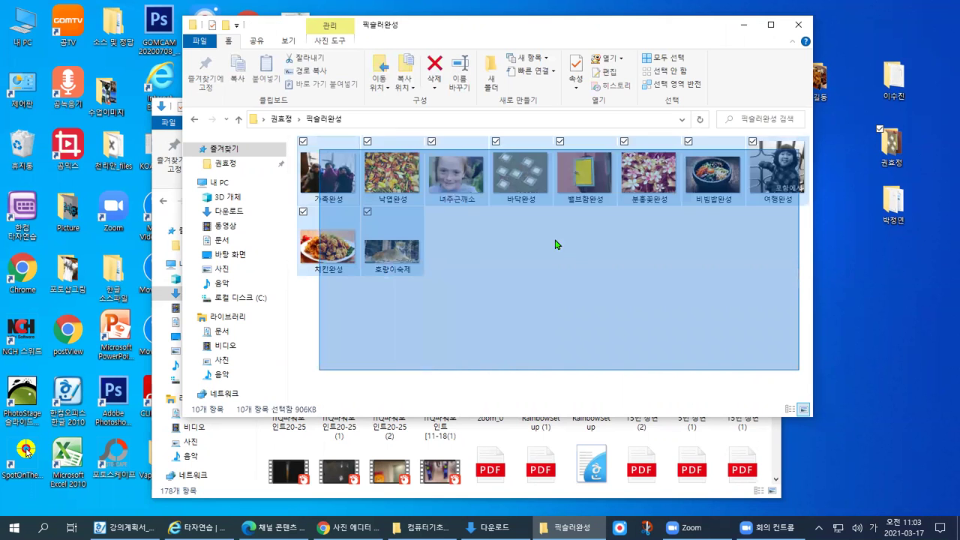
{"action": "left_click", "coordinate": [557, 244]}
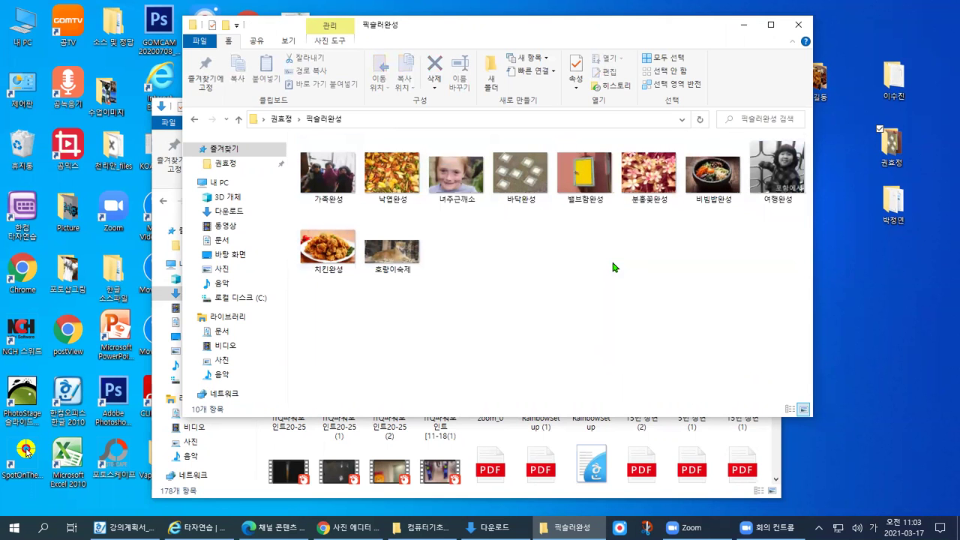
{"action": "left_click", "coordinate": [196, 120]}
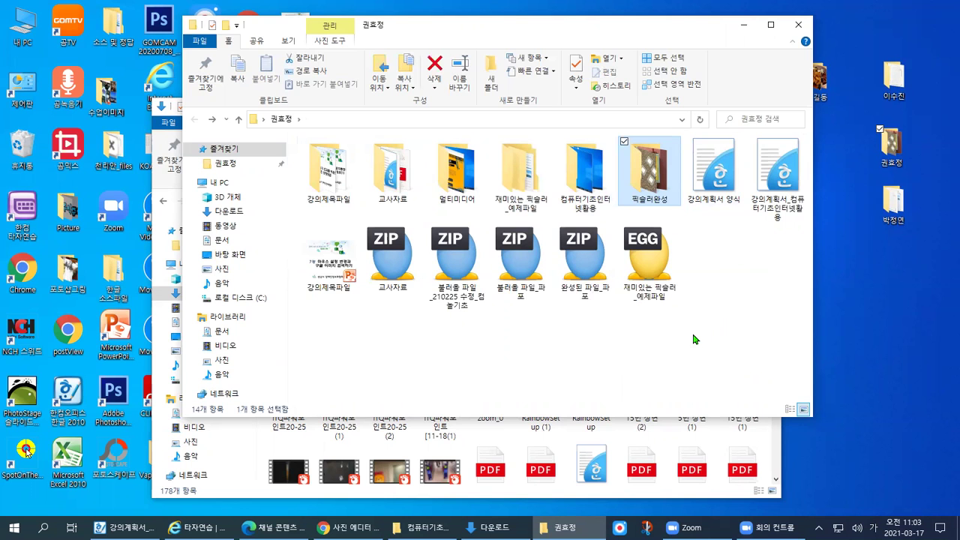
- Close the personal folder window, clear the Downloads window out of the way and switch to Pixlr E in Chrome
{"action": "left_click", "coordinate": [799, 24]}
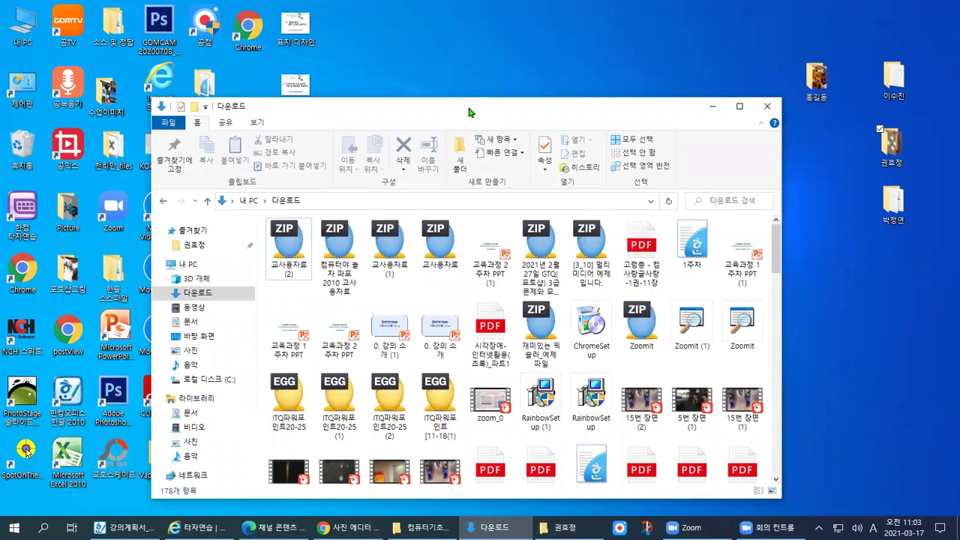
{"action": "left_click_drag", "start_coordinate": [466, 108], "coordinate": [418, 31]}
{"action": "key", "text": "super+d"}
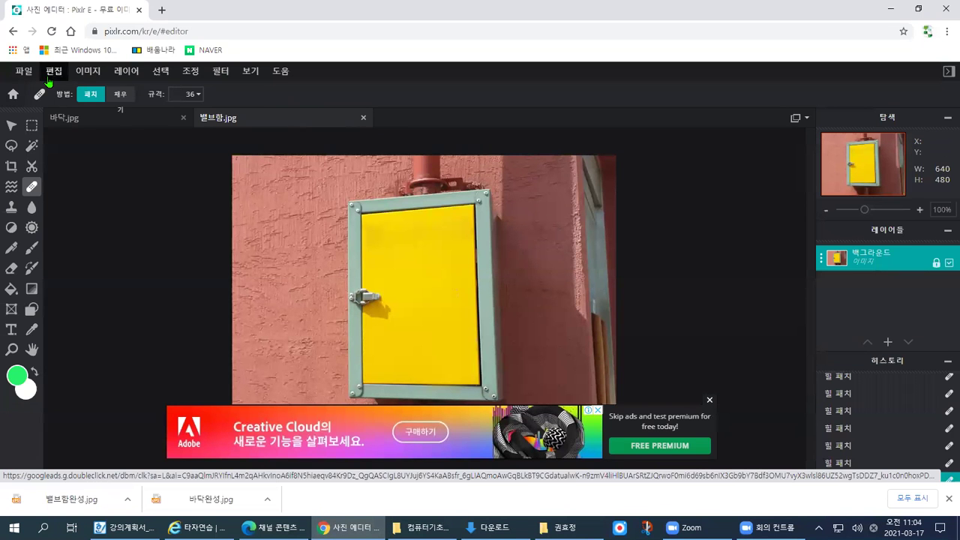
- Start opening an image and browse from the desktop through the personal folder to the 재미있는 픽슬러_예제파일 folder
{"action": "left_click", "coordinate": [21, 73]}
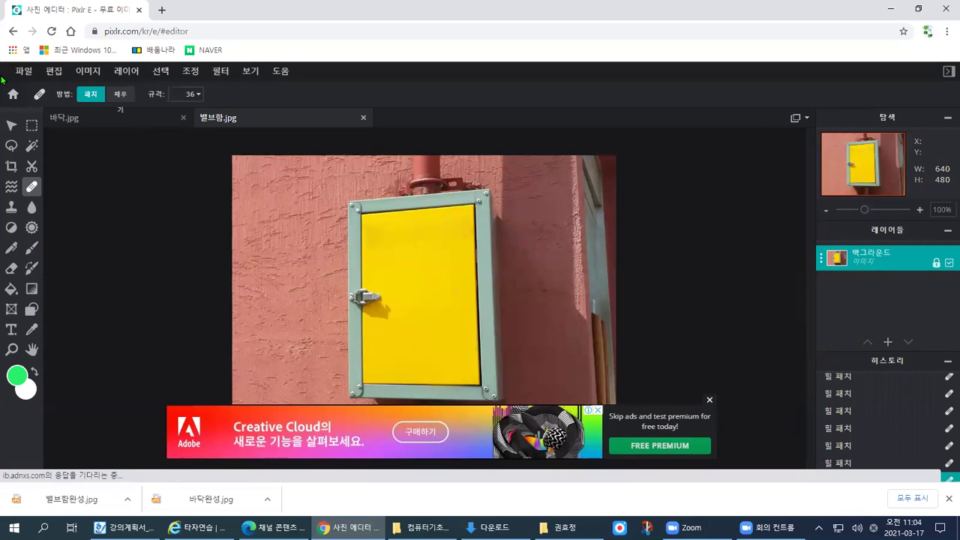
{"action": "left_click", "coordinate": [47, 37]}
{"action": "left_click", "coordinate": [22, 78]}
{"action": "left_click", "coordinate": [25, 75]}
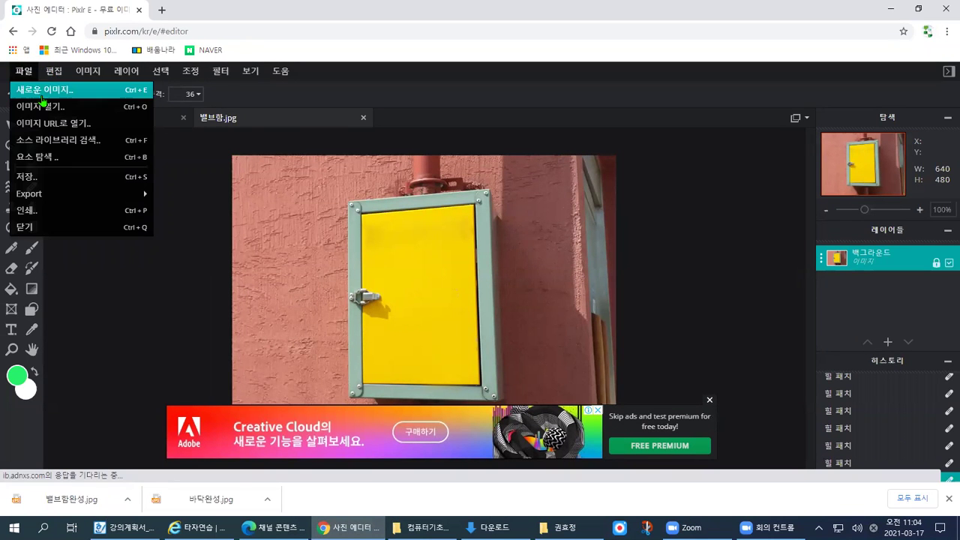
{"action": "left_click", "coordinate": [46, 106]}
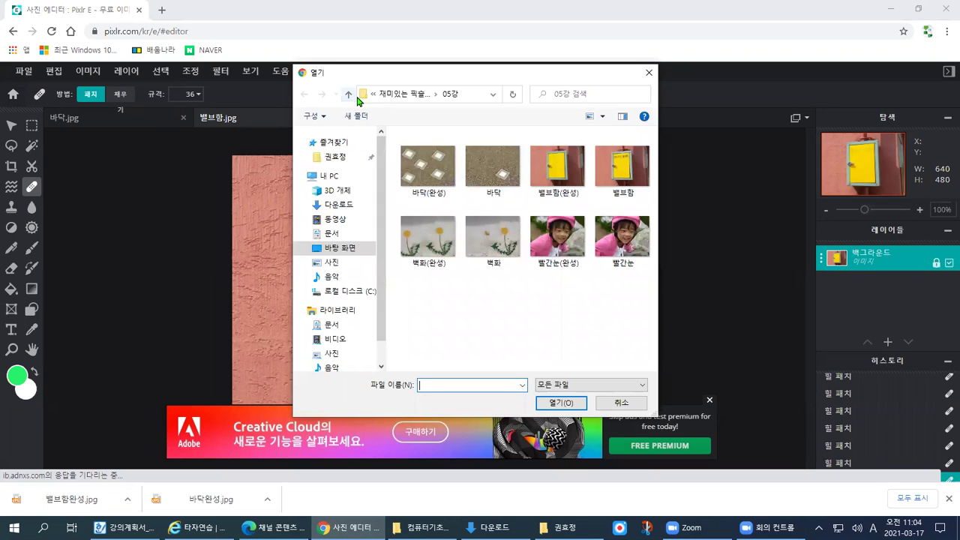
{"action": "left_click", "coordinate": [344, 253]}
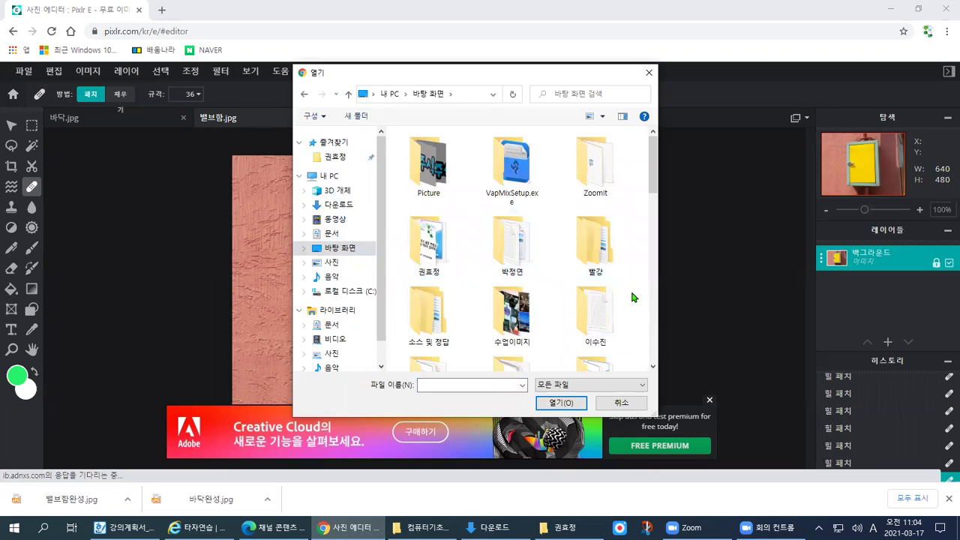
{"action": "double_click", "coordinate": [422, 240]}
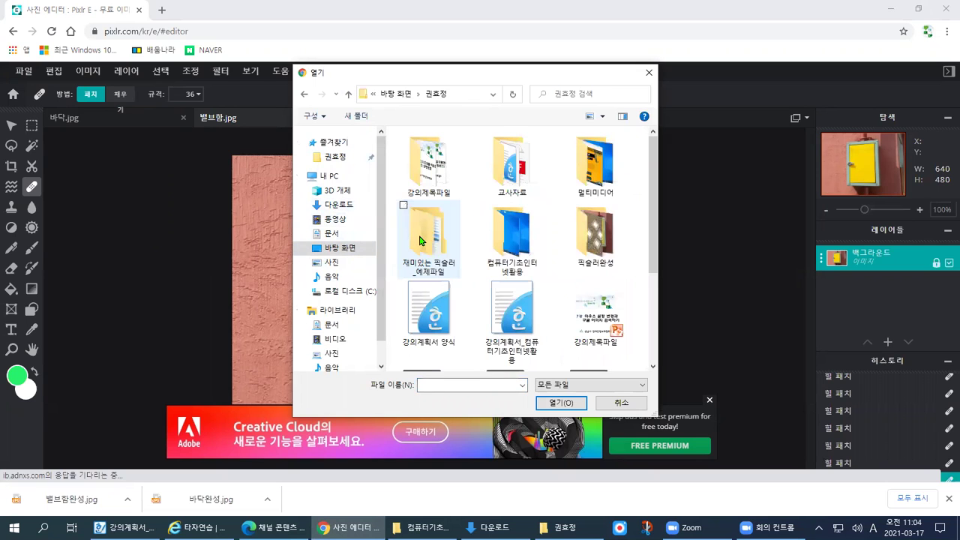
{"action": "double_click", "coordinate": [445, 265]}
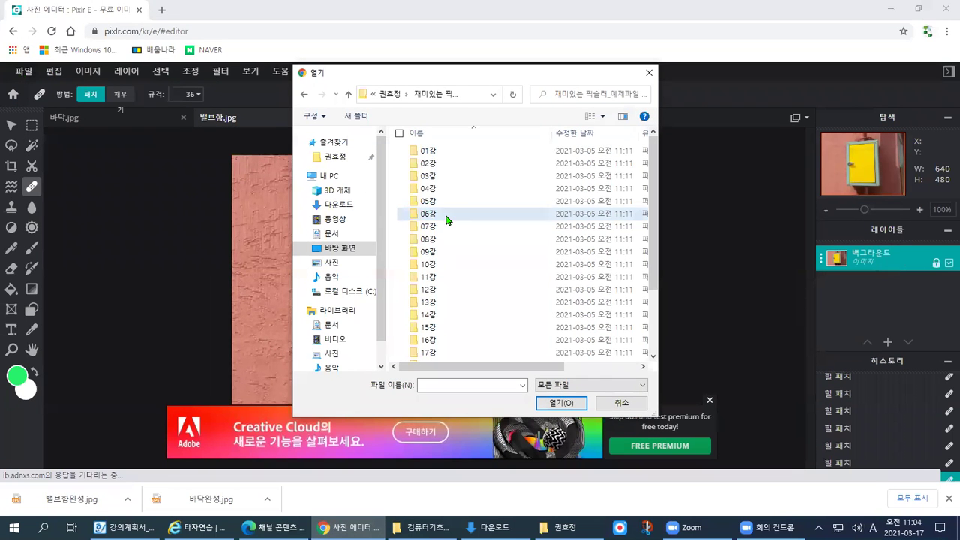
- Open the 학교 image from the 06강 folder and dismiss the advertisement covering the canvas
{"action": "double_click", "coordinate": [447, 218]}
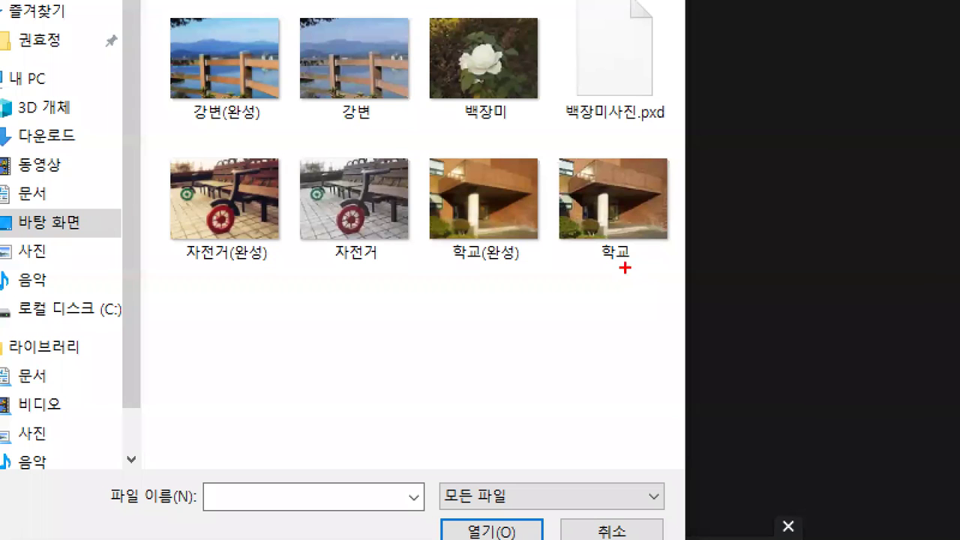
{"action": "left_click_drag", "start_coordinate": [581, 208], "coordinate": [655, 269]}
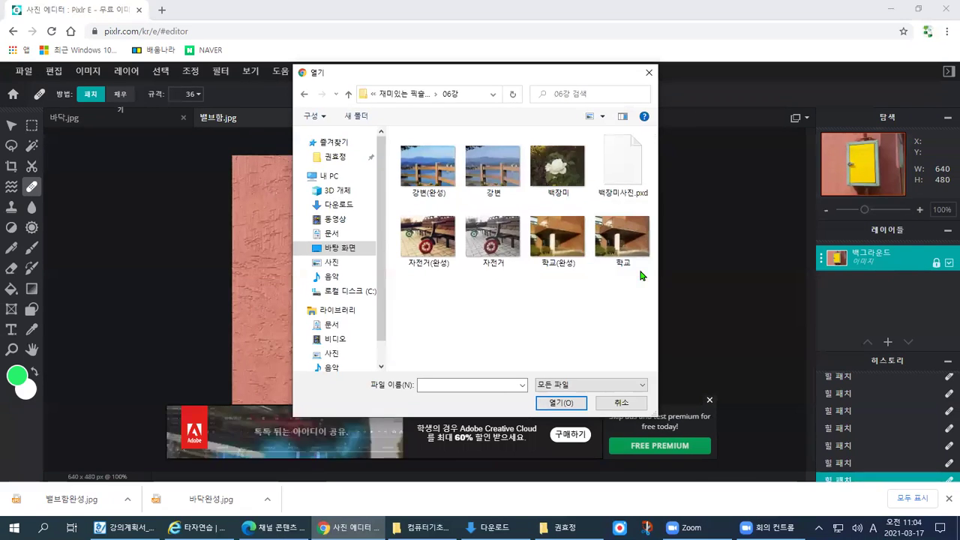
{"action": "double_click", "coordinate": [615, 208]}
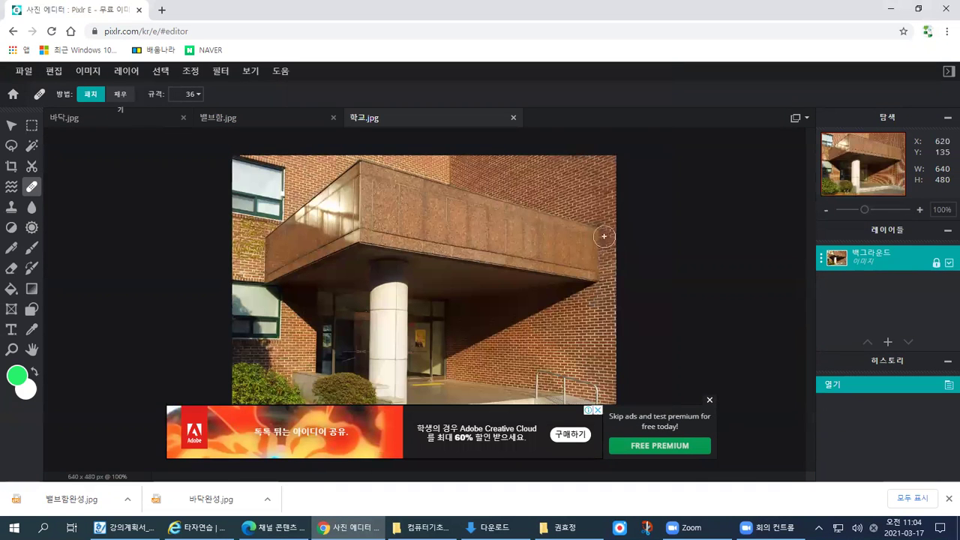
{"action": "left_click", "coordinate": [709, 400]}
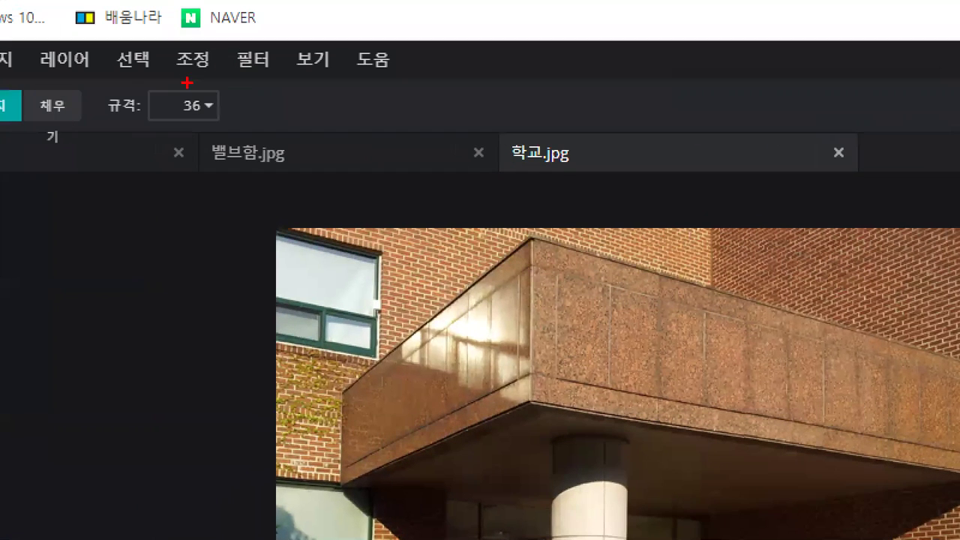
{"action": "mouse_move", "coordinate": [189, 80]}
{"action": "left_mouse_down"}
{"action": "mouse_move", "coordinate": [208, 73]}
{"action": "mouse_move", "coordinate": [135, 45]}
{"action": "left_mouse_up"}
{"action": "left_click", "coordinate": [192, 59]}
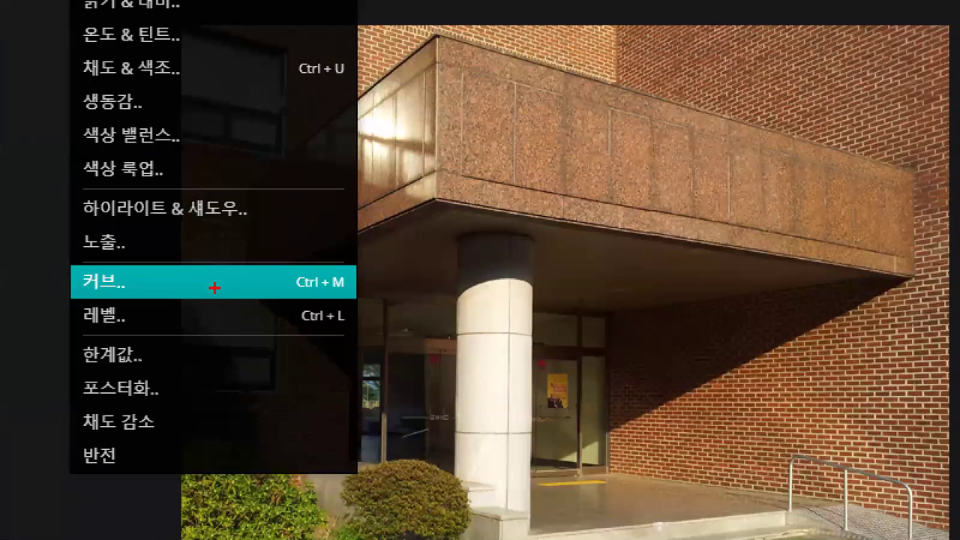
{"action": "mouse_move", "coordinate": [249, 284]}
{"action": "left_mouse_down"}
{"action": "mouse_move", "coordinate": [165, 288]}
{"action": "mouse_move", "coordinate": [219, 296]}
{"action": "mouse_move", "coordinate": [277, 260]}
{"action": "left_mouse_up"}
{"action": "left_click_drag", "start_coordinate": [184, 193], "coordinate": [225, 283]}
{"action": "left_click_drag", "start_coordinate": [187, 255], "coordinate": [229, 288]}
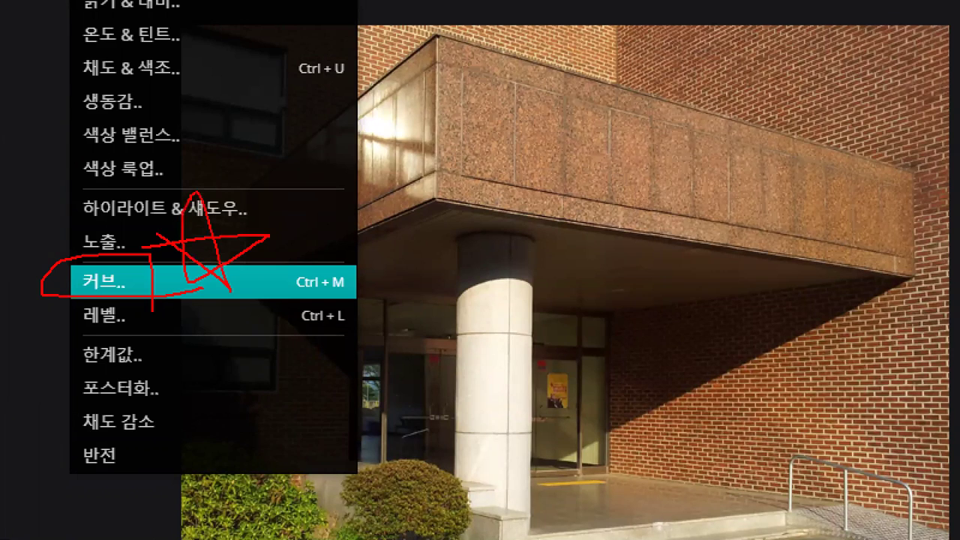
{"action": "key", "text": "Escape"}
{"action": "left_click", "coordinate": [192, 71]}
{"action": "left_click", "coordinate": [192, 71]}
{"action": "left_click", "coordinate": [192, 71]}
{"action": "left_click", "coordinate": [223, 290]}
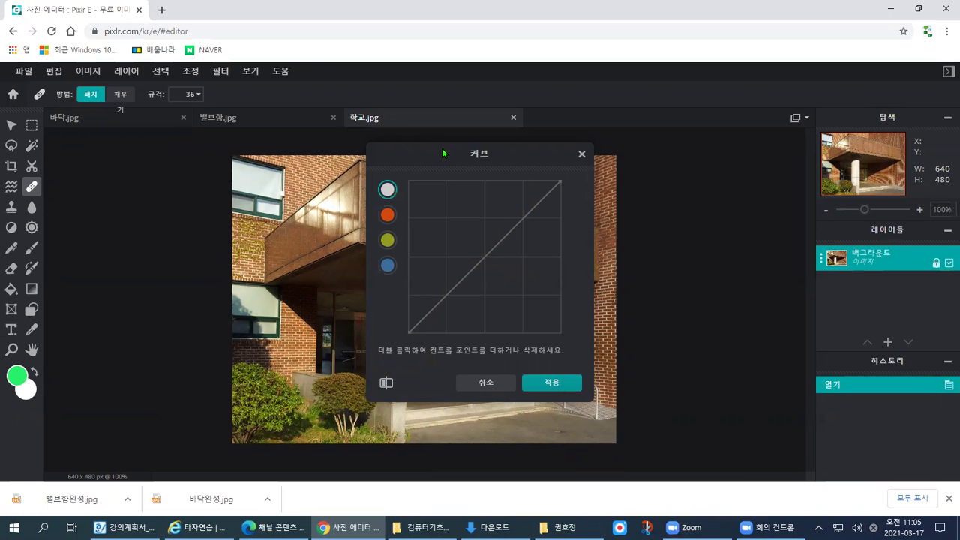
{"action": "left_click_drag", "start_coordinate": [440, 154], "coordinate": [730, 156]}
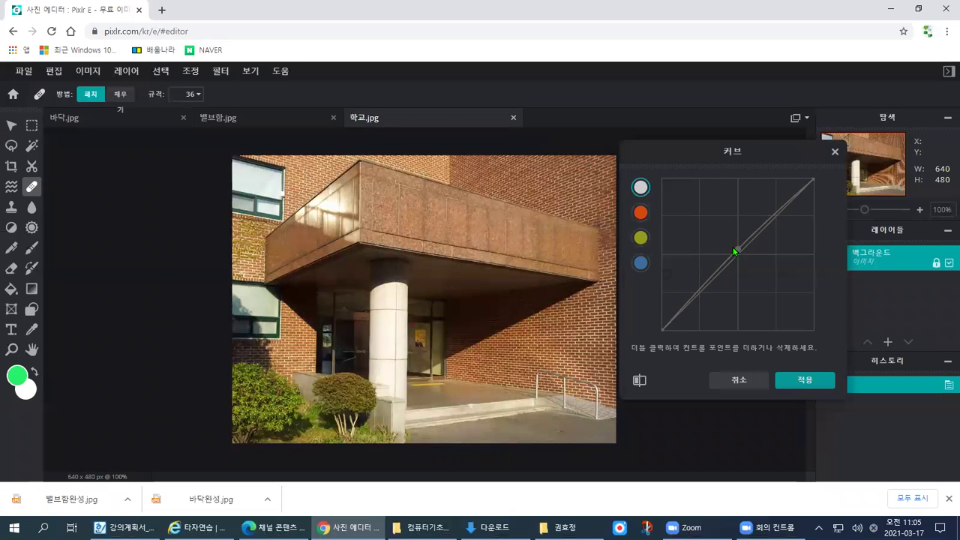
{"action": "mouse_move", "coordinate": [738, 253]}
{"action": "left_mouse_down"}
{"action": "mouse_move", "coordinate": [725, 237]}
{"action": "mouse_move", "coordinate": [740, 254]}
{"action": "left_mouse_up"}
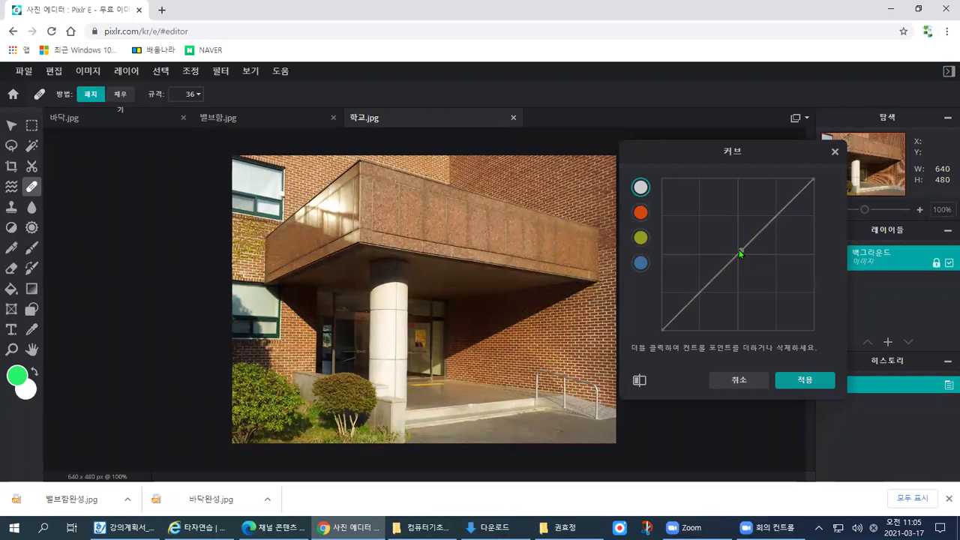
{"action": "left_click_drag", "start_coordinate": [739, 251], "coordinate": [740, 251]}
{"action": "left_click", "coordinate": [739, 379]}
- Open the Curves adjustment for 학교.jpg, add a middle control point to the master curve and raise it above the diagonal to brighten the photo
{"action": "left_click", "coordinate": [191, 70]}
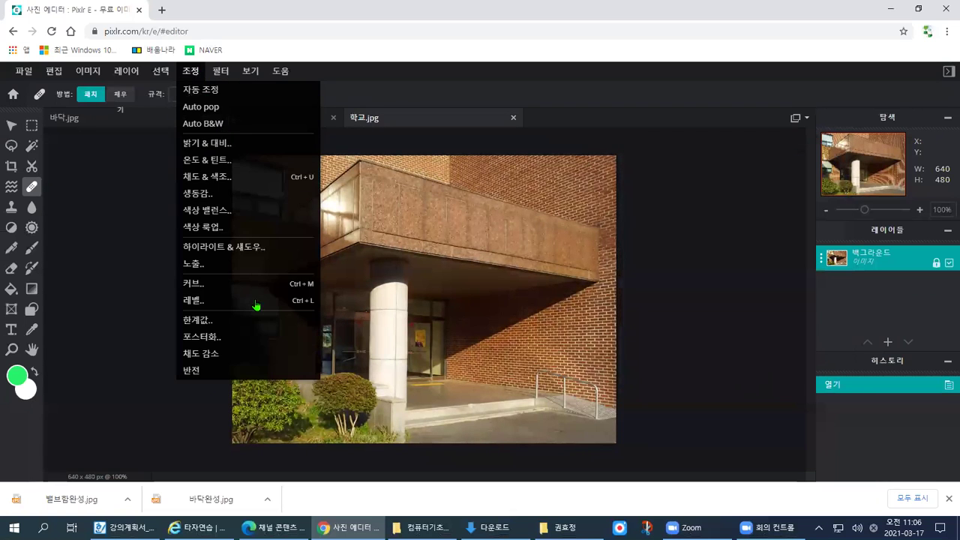
{"action": "left_click", "coordinate": [250, 285]}
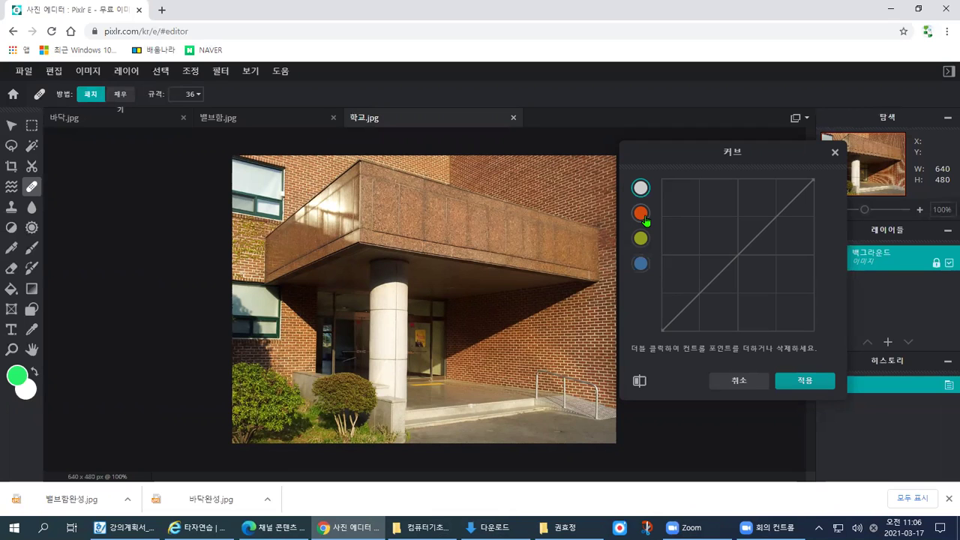
{"action": "double_click", "coordinate": [740, 252]}
{"action": "key", "text": "ctrl+1"}
{"action": "mouse_move", "coordinate": [746, 263]}
{"action": "left_mouse_down"}
{"action": "mouse_move", "coordinate": [708, 242]}
{"action": "mouse_move", "coordinate": [781, 215]}
{"action": "mouse_move", "coordinate": [744, 264]}
{"action": "left_mouse_up"}
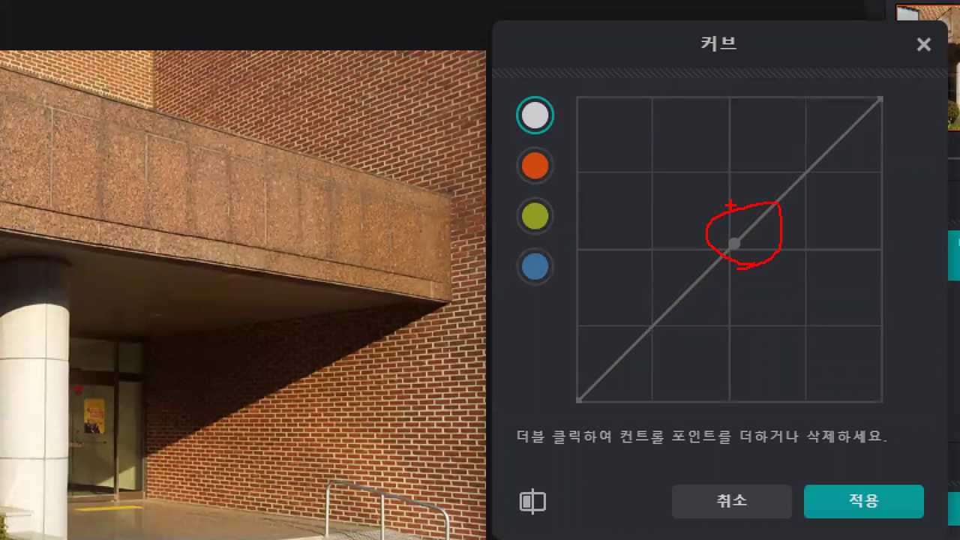
{"action": "mouse_move", "coordinate": [740, 230]}
{"action": "left_mouse_down"}
{"action": "mouse_move", "coordinate": [769, 189]}
{"action": "mouse_move", "coordinate": [654, 145]}
{"action": "mouse_move", "coordinate": [678, 148]}
{"action": "left_mouse_up"}
{"action": "mouse_move", "coordinate": [769, 335]}
{"action": "left_mouse_down"}
{"action": "mouse_move", "coordinate": [821, 387]}
{"action": "mouse_move", "coordinate": [783, 382]}
{"action": "mouse_move", "coordinate": [857, 328]}
{"action": "left_mouse_up"}
{"action": "mouse_move", "coordinate": [812, 217]}
{"action": "left_mouse_down"}
{"action": "mouse_move", "coordinate": [808, 192]}
{"action": "mouse_move", "coordinate": [825, 122]}
{"action": "mouse_move", "coordinate": [854, 51]}
{"action": "left_mouse_up"}
{"action": "mouse_move", "coordinate": [659, 405]}
{"action": "left_mouse_down"}
{"action": "mouse_move", "coordinate": [557, 419]}
{"action": "mouse_move", "coordinate": [662, 349]}
{"action": "mouse_move", "coordinate": [657, 394]}
{"action": "mouse_move", "coordinate": [600, 413]}
{"action": "mouse_move", "coordinate": [584, 369]}
{"action": "left_mouse_up"}
{"action": "key", "text": "Escape"}
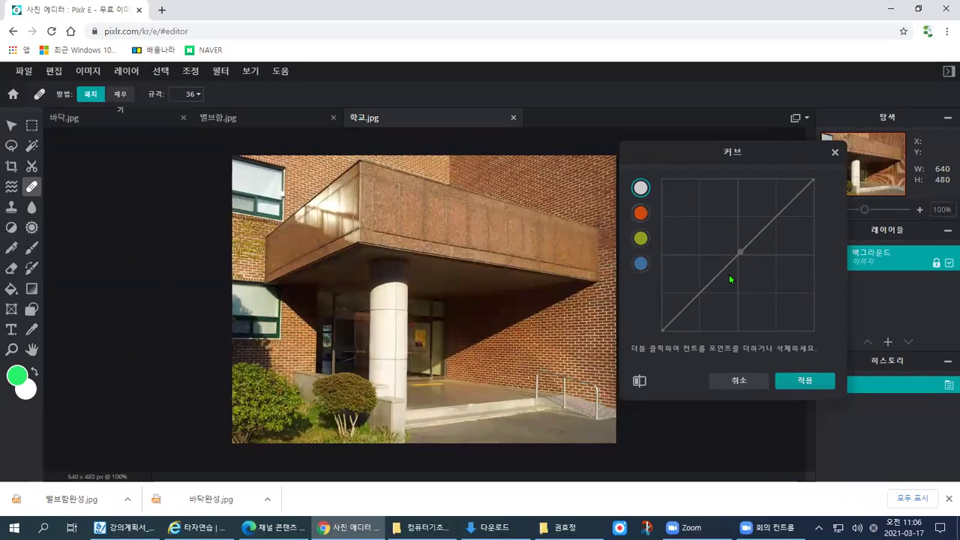
{"action": "left_click_drag", "start_coordinate": [740, 251], "coordinate": [734, 313]}
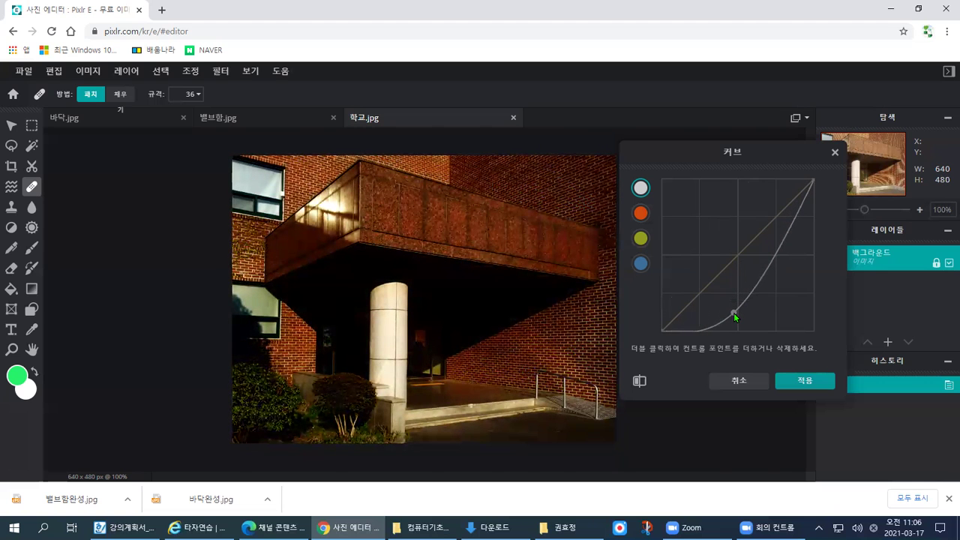
{"action": "left_click_drag", "start_coordinate": [734, 313], "coordinate": [708, 255]}
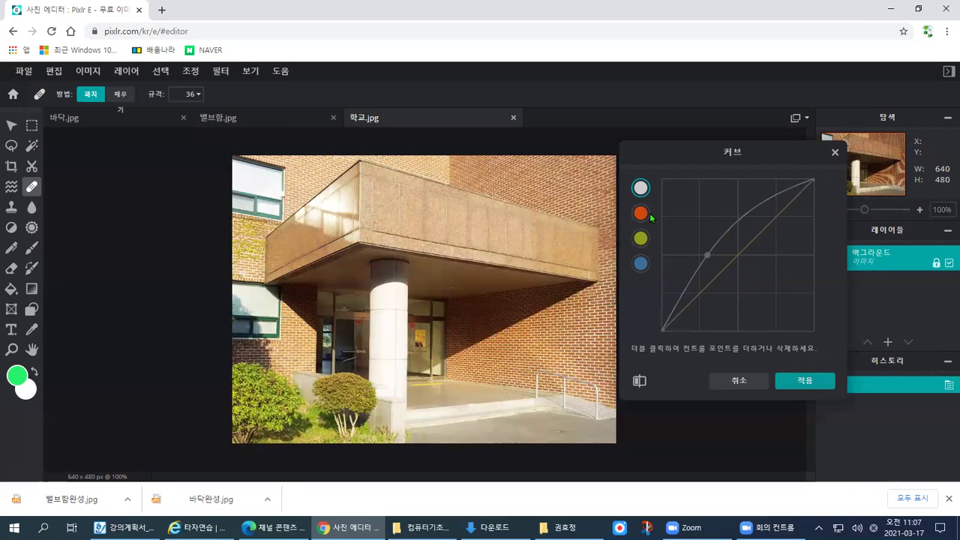
- Add control points to the red, green and blue curves, raising red and green slightly and blue more strongly above the diagonal
{"action": "left_click", "coordinate": [641, 213]}
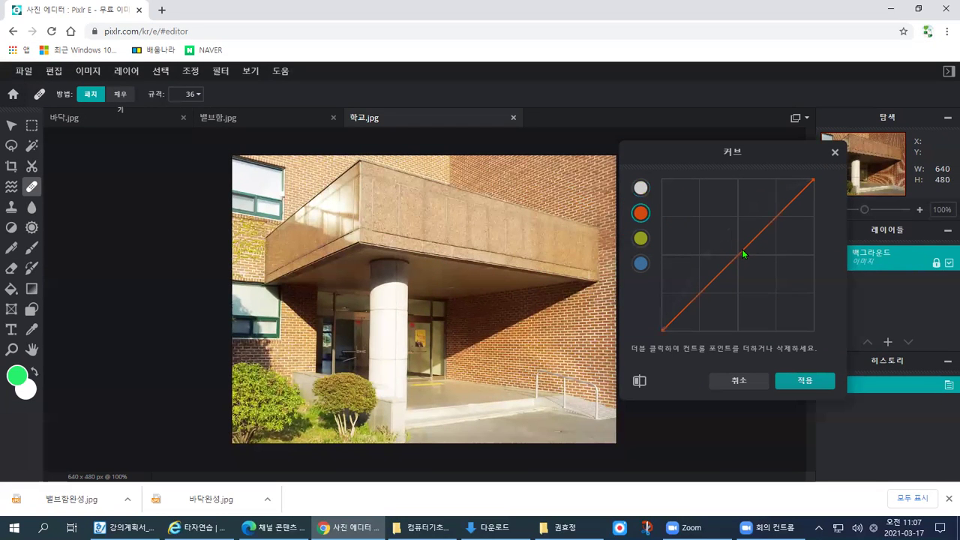
{"action": "mouse_move", "coordinate": [743, 250]}
{"action": "left_mouse_down"}
{"action": "mouse_move", "coordinate": [727, 224]}
{"action": "mouse_move", "coordinate": [753, 270]}
{"action": "mouse_move", "coordinate": [714, 236]}
{"action": "mouse_move", "coordinate": [732, 251]}
{"action": "mouse_move", "coordinate": [735, 230]}
{"action": "mouse_move", "coordinate": [747, 244]}
{"action": "left_mouse_up"}
{"action": "left_click", "coordinate": [642, 238]}
{"action": "left_click", "coordinate": [742, 255]}
{"action": "mouse_move", "coordinate": [741, 252]}
{"action": "left_mouse_down"}
{"action": "mouse_move", "coordinate": [720, 228]}
{"action": "mouse_move", "coordinate": [745, 257]}
{"action": "mouse_move", "coordinate": [732, 252]}
{"action": "left_mouse_up"}
{"action": "left_click", "coordinate": [641, 263]}
{"action": "mouse_move", "coordinate": [739, 254]}
{"action": "left_mouse_down"}
{"action": "mouse_move", "coordinate": [724, 230]}
{"action": "mouse_move", "coordinate": [742, 247]}
{"action": "left_mouse_up"}
{"action": "mouse_move", "coordinate": [718, 232]}
{"action": "left_mouse_down"}
{"action": "mouse_move", "coordinate": [709, 223]}
{"action": "mouse_move", "coordinate": [717, 239]}
{"action": "left_mouse_up"}
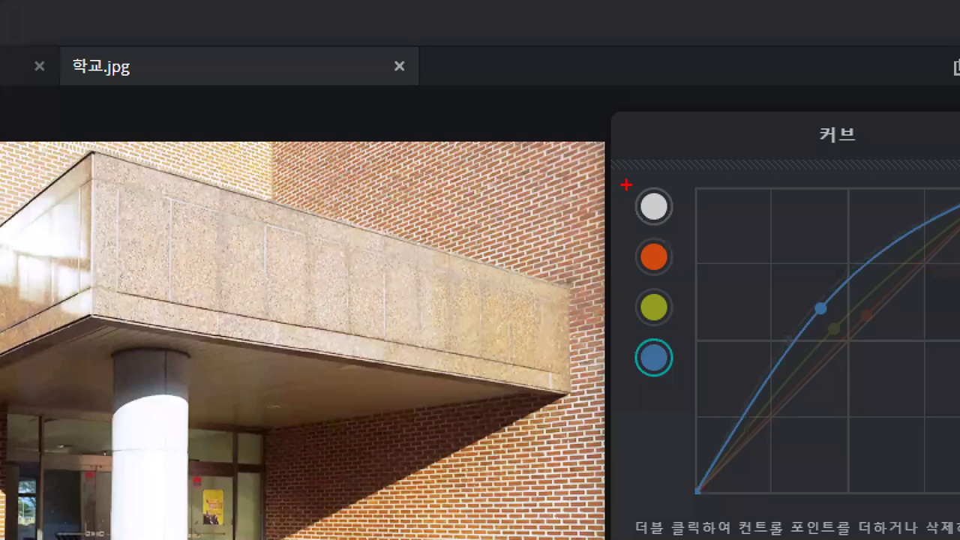
{"action": "left_click_drag", "start_coordinate": [627, 177], "coordinate": [670, 204]}
{"action": "mouse_move", "coordinate": [656, 164]}
{"action": "left_mouse_down"}
{"action": "mouse_move", "coordinate": [669, 189]}
{"action": "mouse_move", "coordinate": [760, 180]}
{"action": "left_mouse_up"}
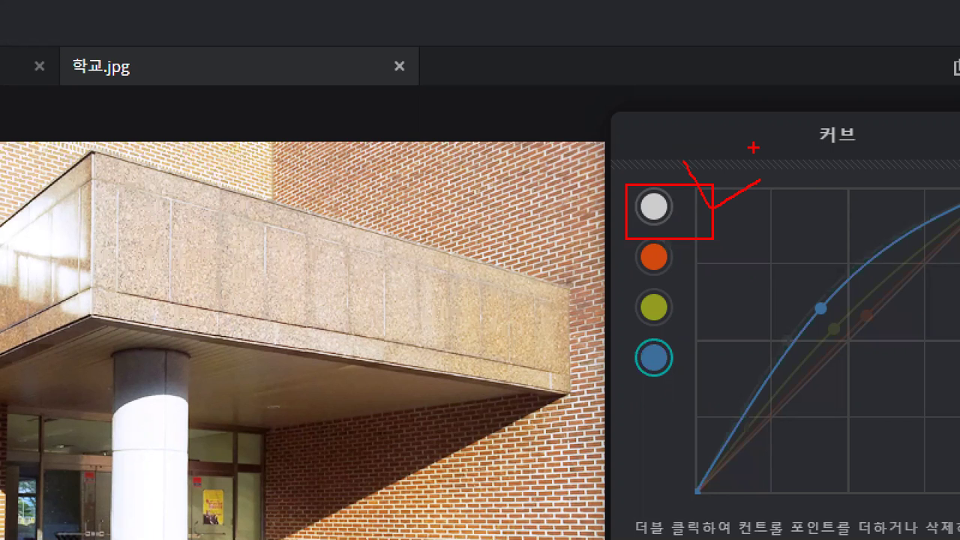
{"action": "mouse_move", "coordinate": [639, 254]}
{"action": "left_mouse_down"}
{"action": "mouse_move", "coordinate": [610, 265]}
{"action": "mouse_move", "coordinate": [608, 291]}
{"action": "mouse_move", "coordinate": [597, 291]}
{"action": "mouse_move", "coordinate": [610, 299]}
{"action": "mouse_move", "coordinate": [593, 328]}
{"action": "mouse_move", "coordinate": [597, 359]}
{"action": "mouse_move", "coordinate": [655, 368]}
{"action": "left_mouse_up"}
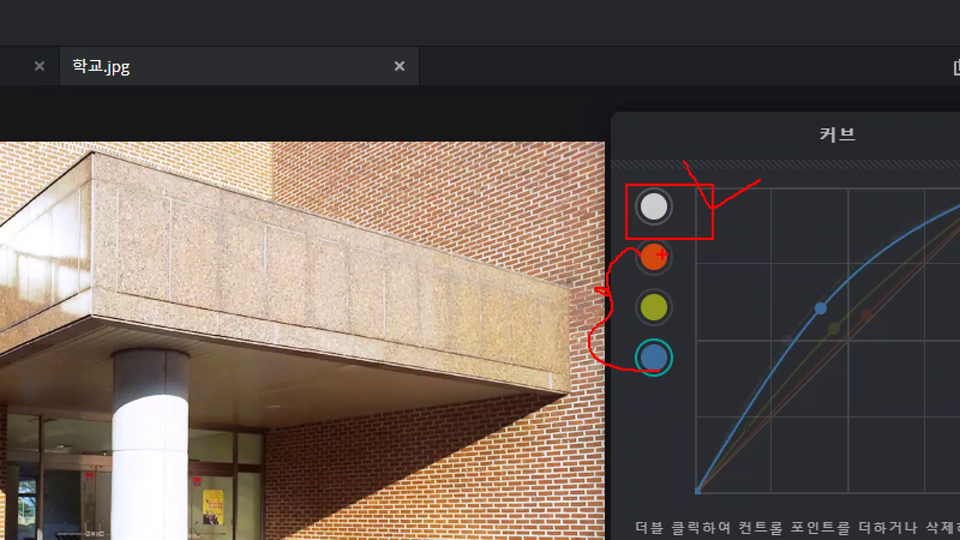
{"action": "mouse_move", "coordinate": [802, 160]}
{"action": "left_mouse_down"}
{"action": "mouse_move", "coordinate": [780, 180]}
{"action": "mouse_move", "coordinate": [611, 161]}
{"action": "mouse_move", "coordinate": [701, 227]}
{"action": "left_mouse_up"}
{"action": "left_click_drag", "start_coordinate": [682, 184], "coordinate": [728, 117]}
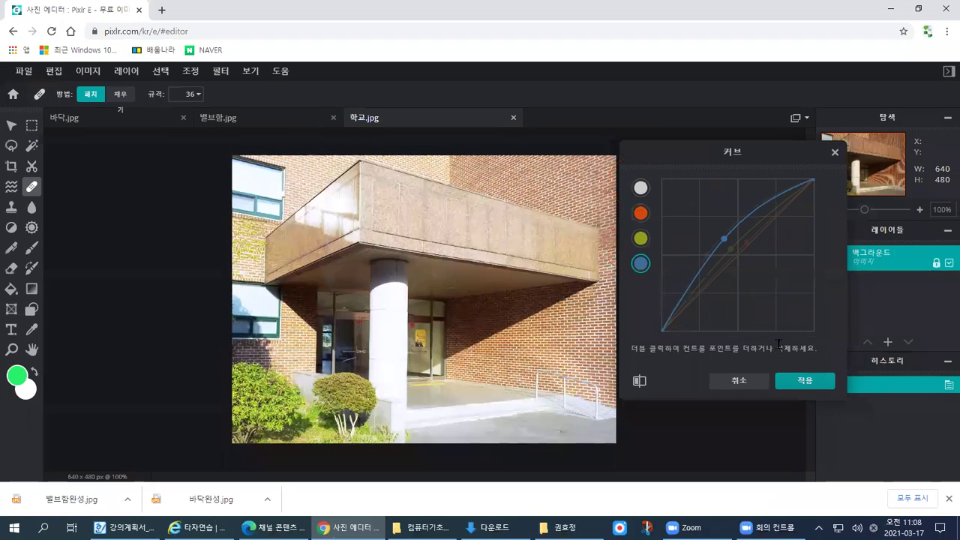
- Discard the pending multi-channel curve changes and reopen the Curves adjustment for 학교.jpg
{"action": "left_click", "coordinate": [738, 380]}
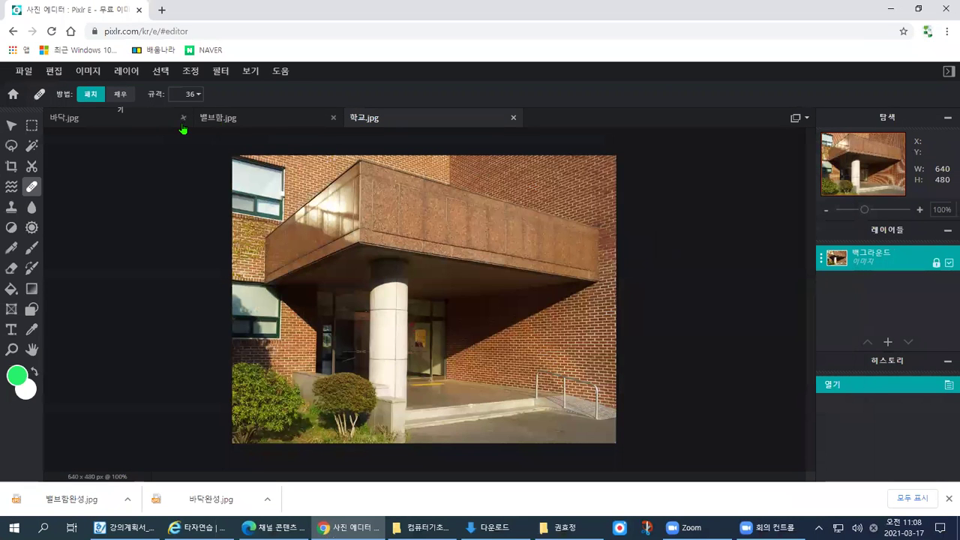
{"action": "left_click", "coordinate": [219, 75]}
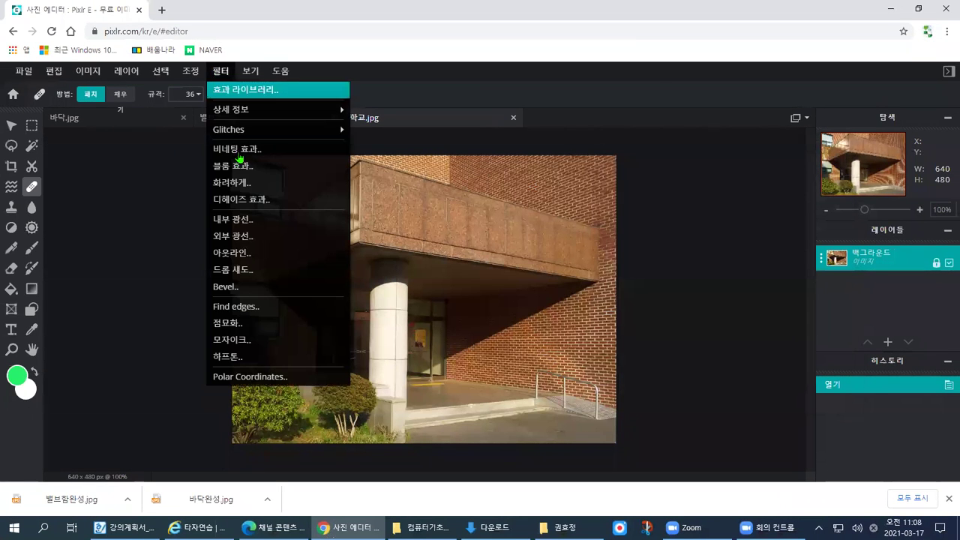
{"action": "left_click", "coordinate": [192, 70]}
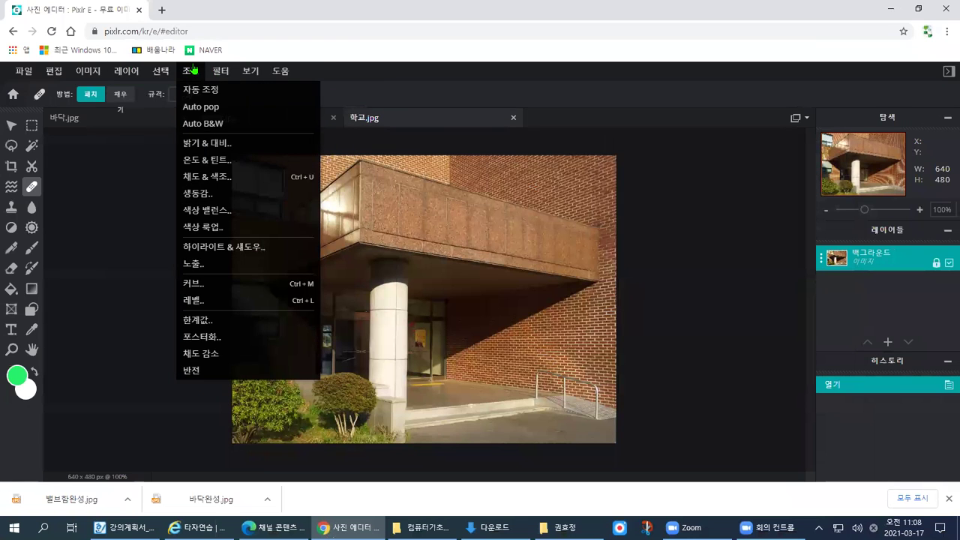
{"action": "left_click", "coordinate": [229, 286]}
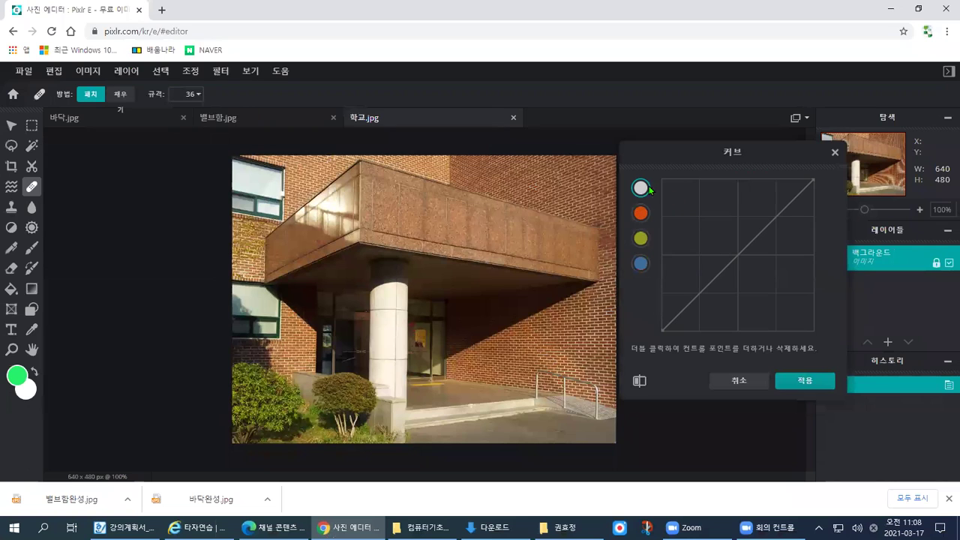
- Add a middle control point to the master curve and raise it above the diagonal to brighten the photo
{"action": "double_click", "coordinate": [738, 251]}
{"action": "mouse_move", "coordinate": [739, 256]}
{"action": "left_mouse_down"}
{"action": "mouse_move", "coordinate": [702, 183]}
{"action": "mouse_move", "coordinate": [743, 263]}
{"action": "mouse_move", "coordinate": [738, 236]}
{"action": "mouse_move", "coordinate": [648, 127]}
{"action": "mouse_move", "coordinate": [689, 149]}
{"action": "left_mouse_up"}
{"action": "mouse_move", "coordinate": [739, 238]}
{"action": "left_mouse_down"}
{"action": "mouse_move", "coordinate": [754, 268]}
{"action": "mouse_move", "coordinate": [726, 389]}
{"action": "left_mouse_up"}
{"action": "mouse_move", "coordinate": [710, 351]}
{"action": "left_mouse_down"}
{"action": "mouse_move", "coordinate": [723, 406]}
{"action": "mouse_move", "coordinate": [743, 360]}
{"action": "left_mouse_up"}
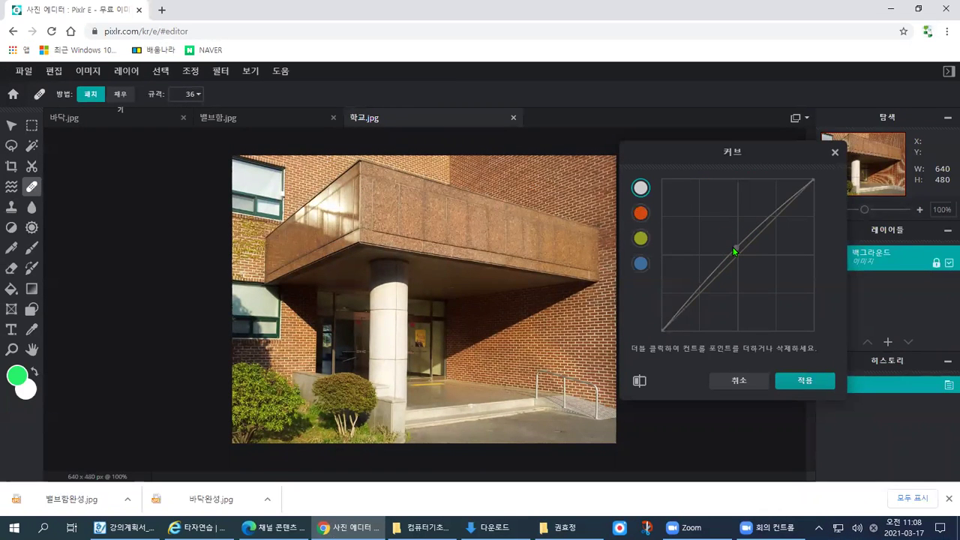
{"action": "left_click_drag", "start_coordinate": [736, 251], "coordinate": [726, 245]}
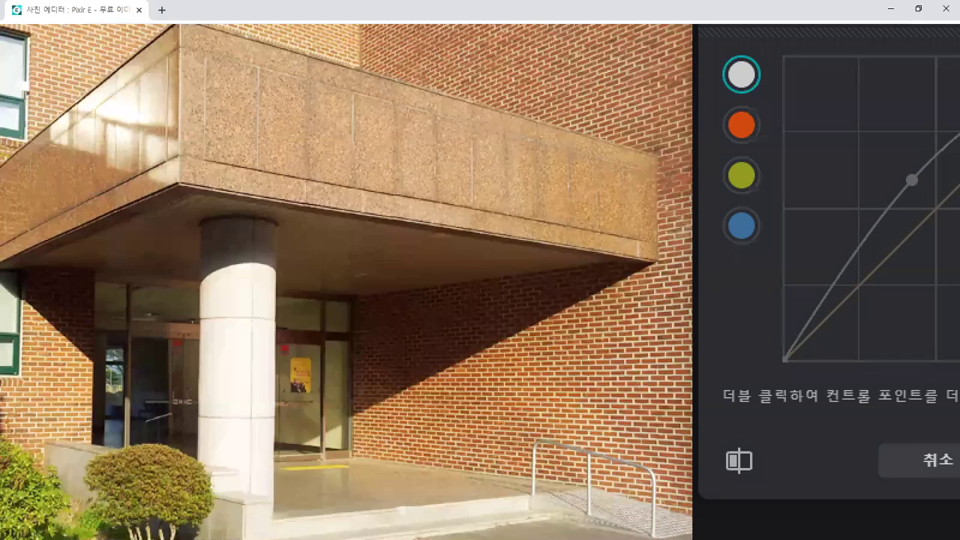
{"action": "mouse_move", "coordinate": [543, 350]}
{"action": "left_mouse_down"}
{"action": "mouse_move", "coordinate": [283, 328]}
{"action": "mouse_move", "coordinate": [535, 312]}
{"action": "left_mouse_up"}
{"action": "mouse_move", "coordinate": [498, 134]}
{"action": "left_mouse_down"}
{"action": "mouse_move", "coordinate": [546, 150]}
{"action": "mouse_move", "coordinate": [645, 69]}
{"action": "left_mouse_up"}
{"action": "key", "text": "Escape"}
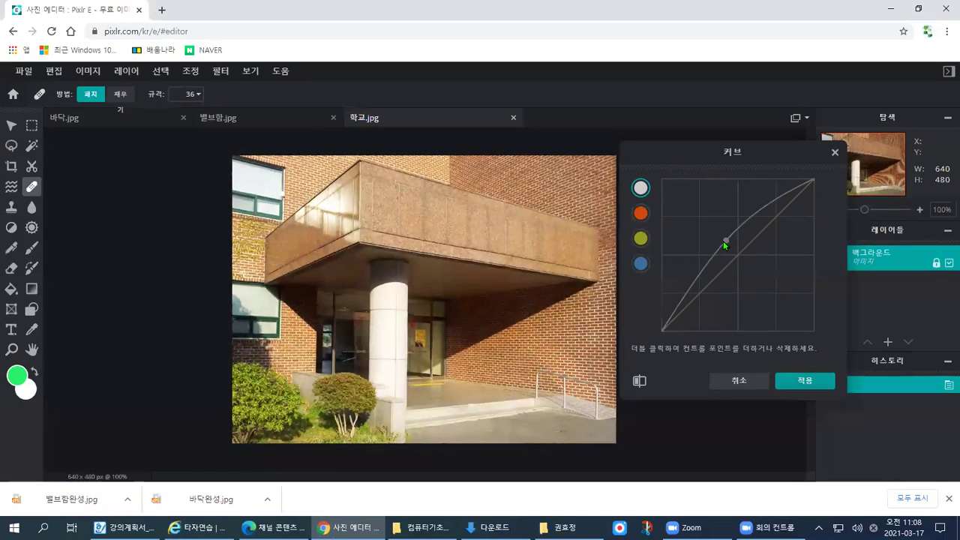
{"action": "left_click_drag", "start_coordinate": [725, 240], "coordinate": [717, 246]}
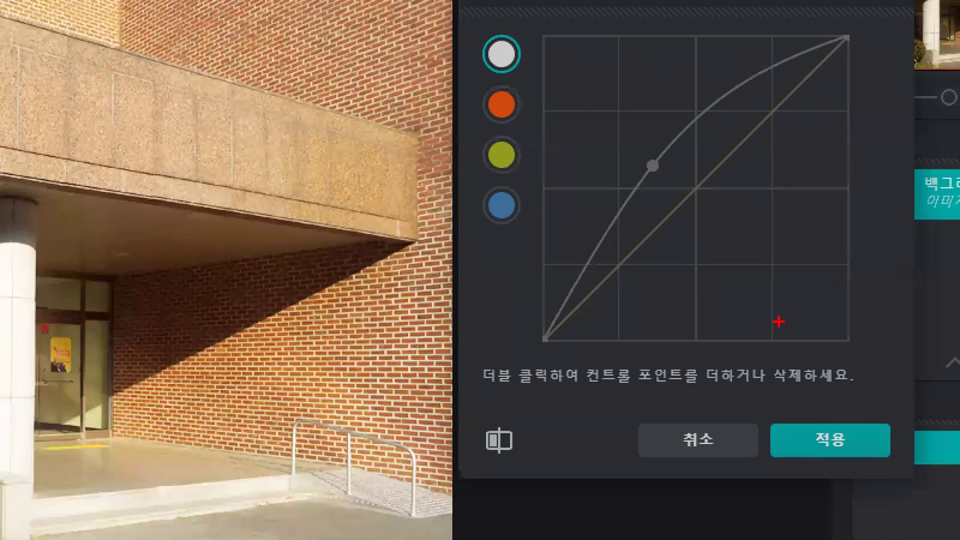
- Compare the brightened photo with the original and apply the Curves adjustment
{"action": "left_click_drag", "start_coordinate": [765, 382], "coordinate": [935, 467]}
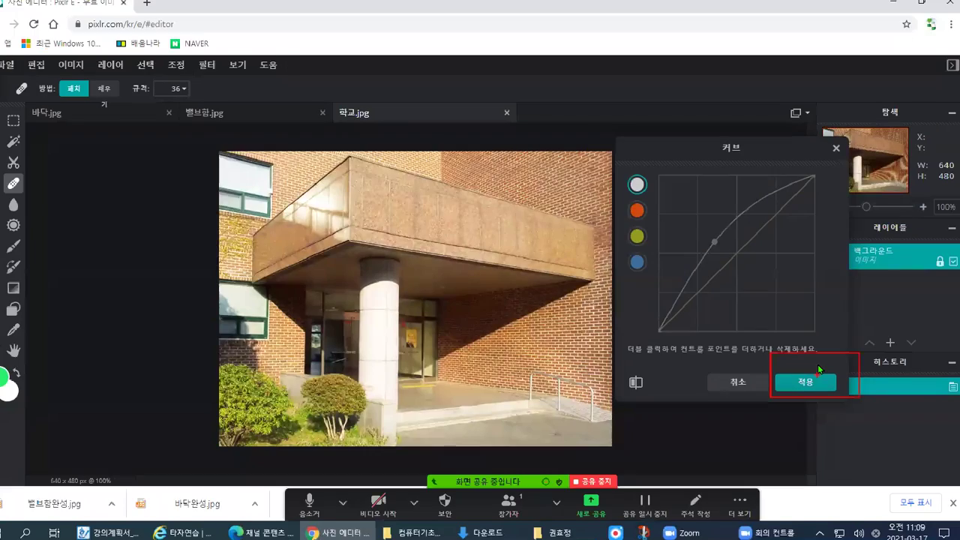
{"action": "left_click", "coordinate": [636, 383]}
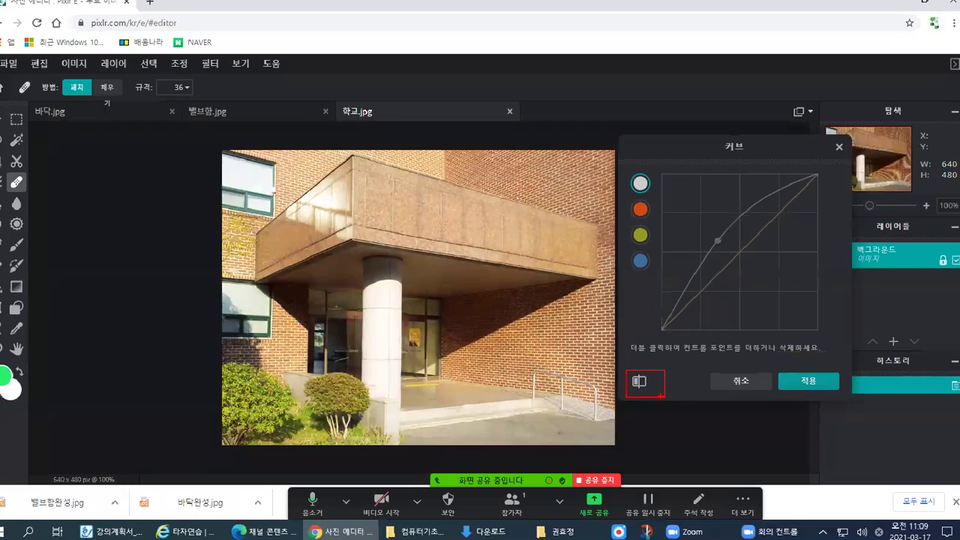
{"action": "left_click", "coordinate": [622, 377]}
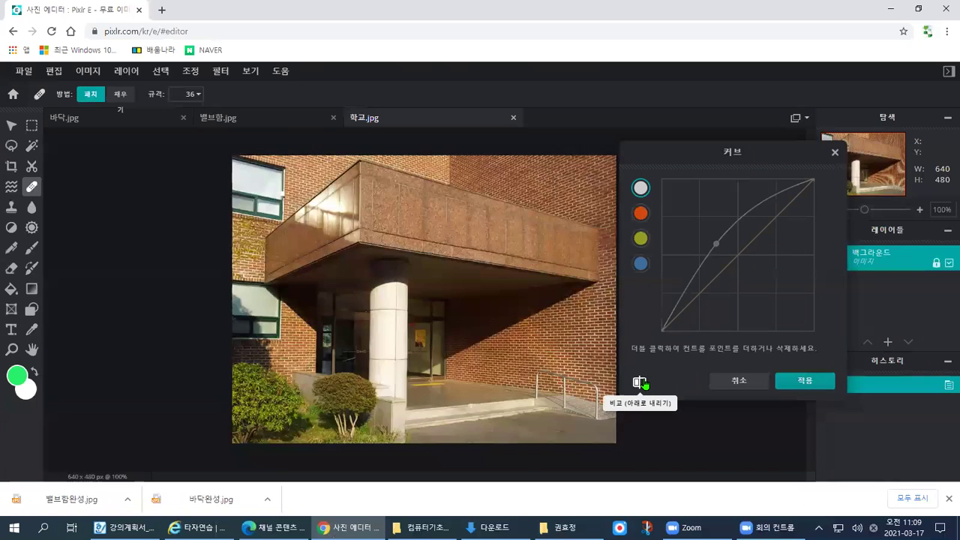
{"action": "left_click", "coordinate": [643, 384]}
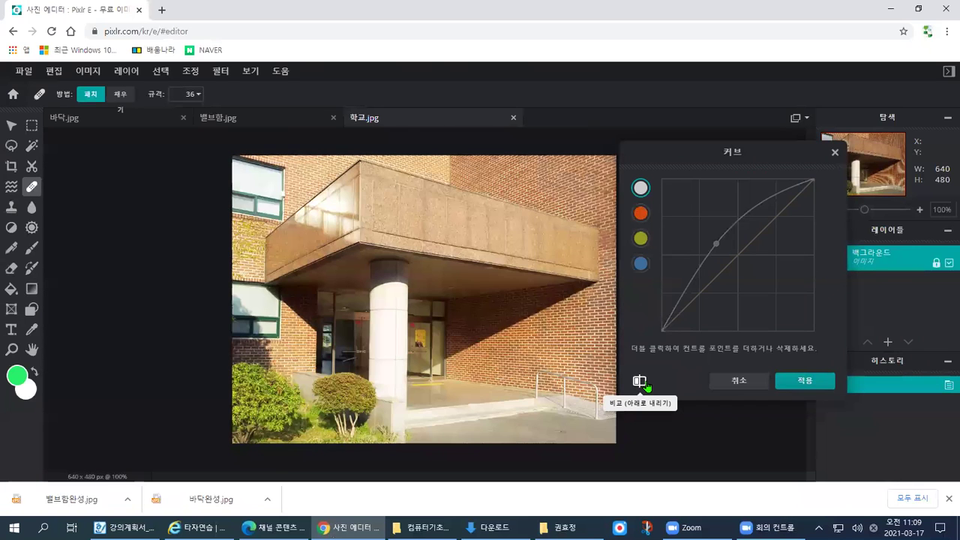
{"action": "left_click", "coordinate": [642, 384]}
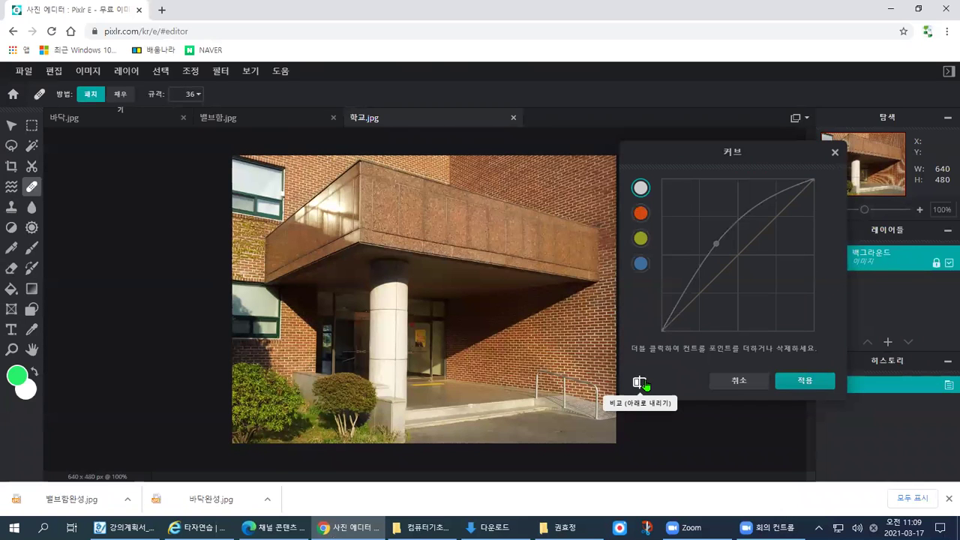
{"action": "left_click", "coordinate": [643, 384]}
{"action": "left_click", "coordinate": [815, 387]}
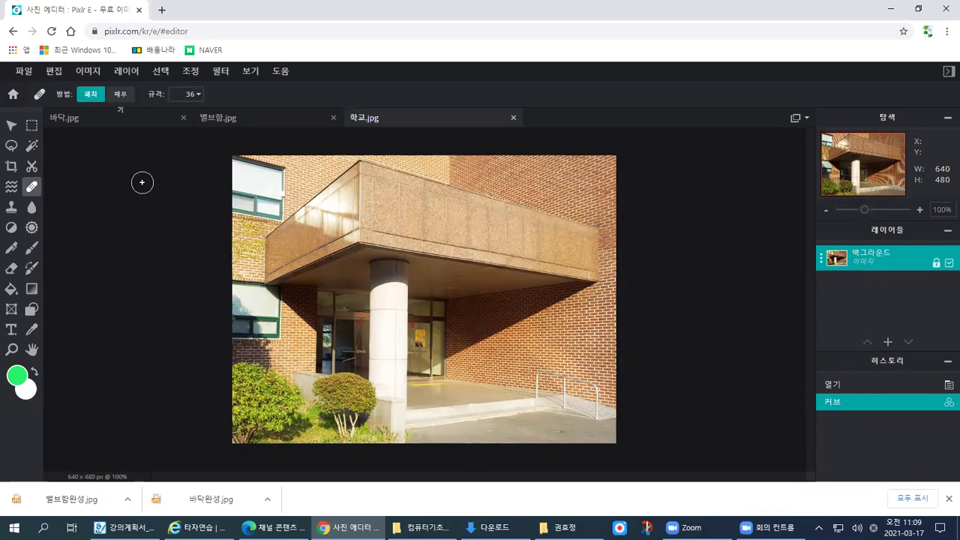
- Save the brightened photo as a JPG named 학교완성 and close the save dialog
{"action": "left_click", "coordinate": [25, 71]}
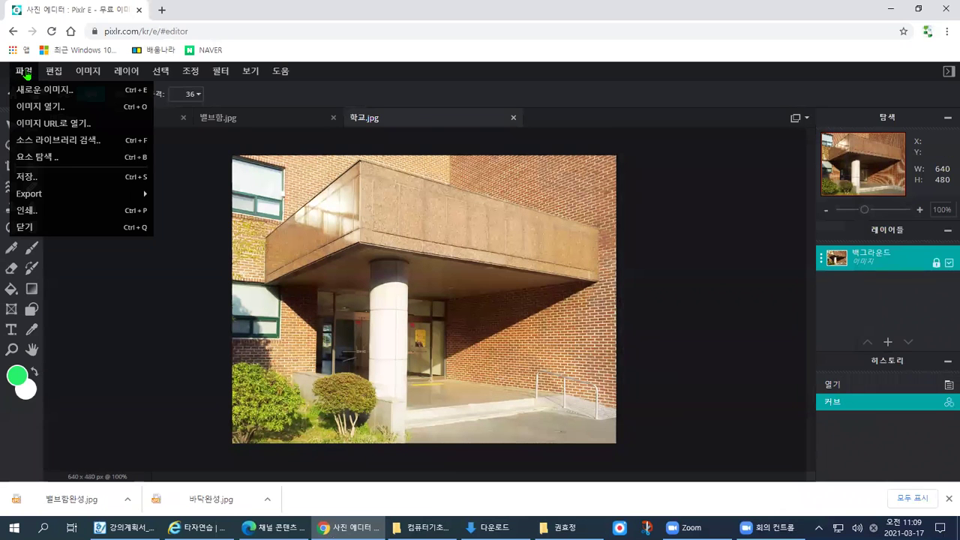
{"action": "left_click", "coordinate": [37, 179]}
{"action": "left_click", "coordinate": [756, 216]}
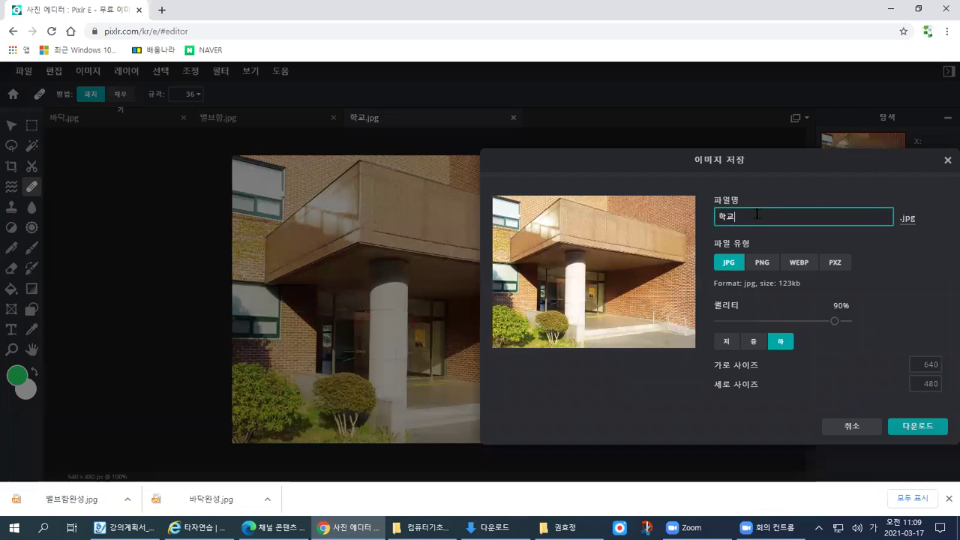
{"action": "key", "text": "BackSpace"}
{"action": "key", "text": "BackSpace"}
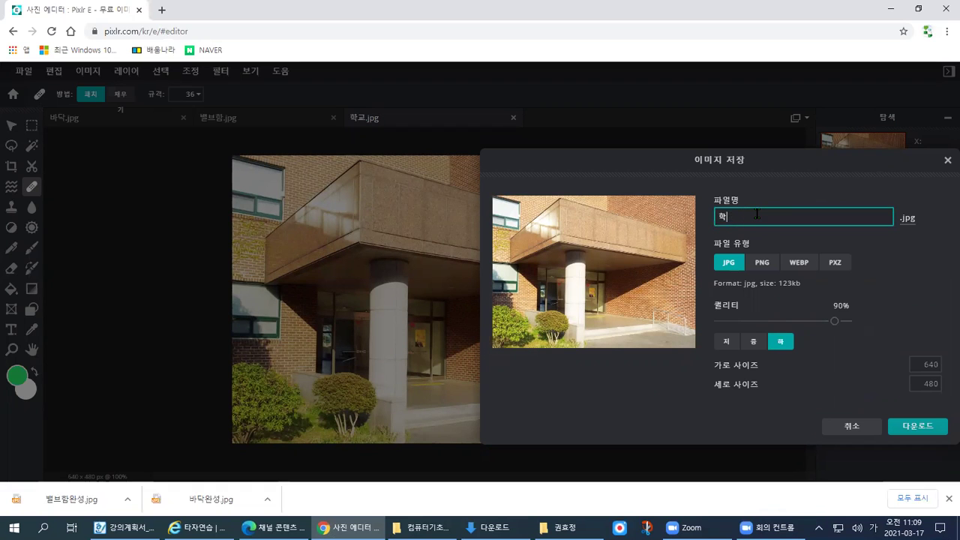
{"action": "type", "text": "학교완시"}
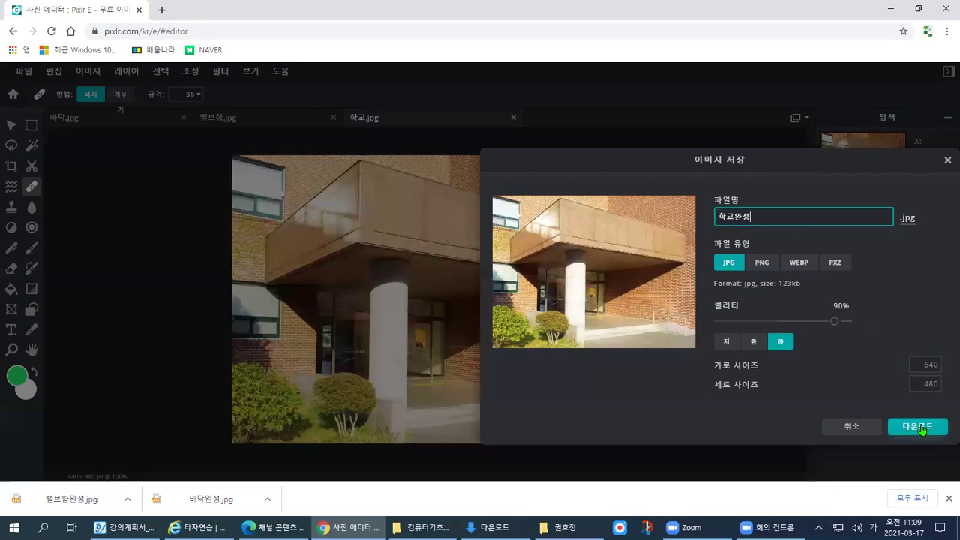
{"action": "left_click", "coordinate": [885, 425]}
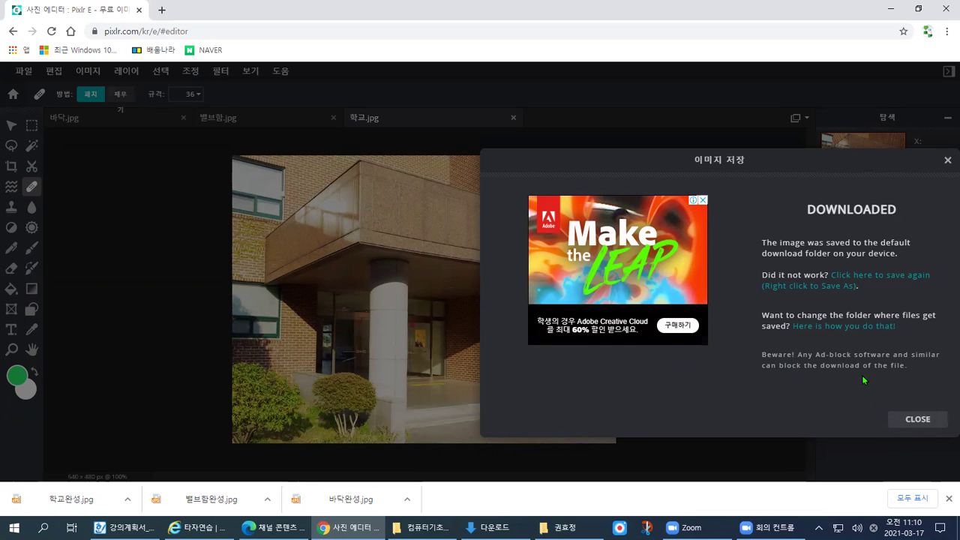
{"action": "left_click", "coordinate": [918, 420]}
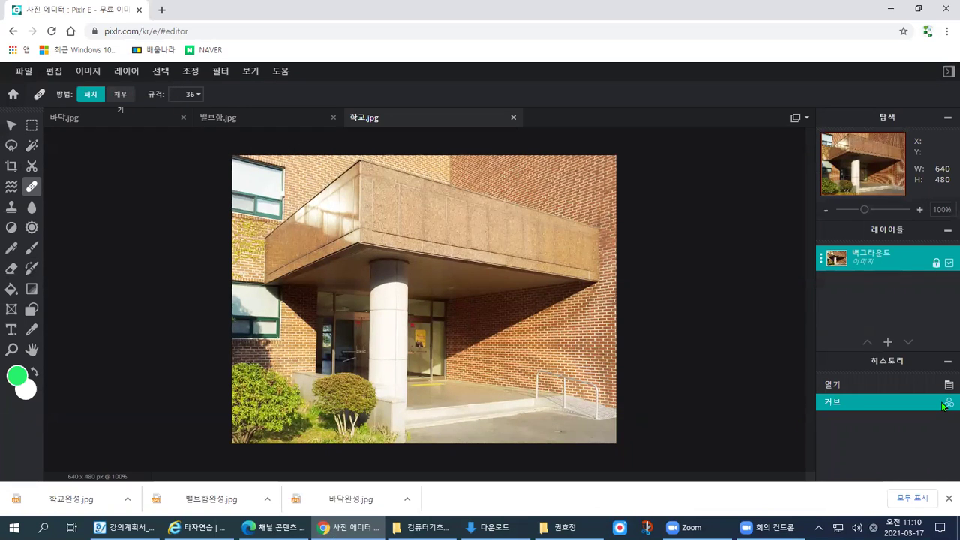
- Revert 학교.jpg to its opened state (열기) in the history
{"action": "left_click", "coordinate": [22, 71]}
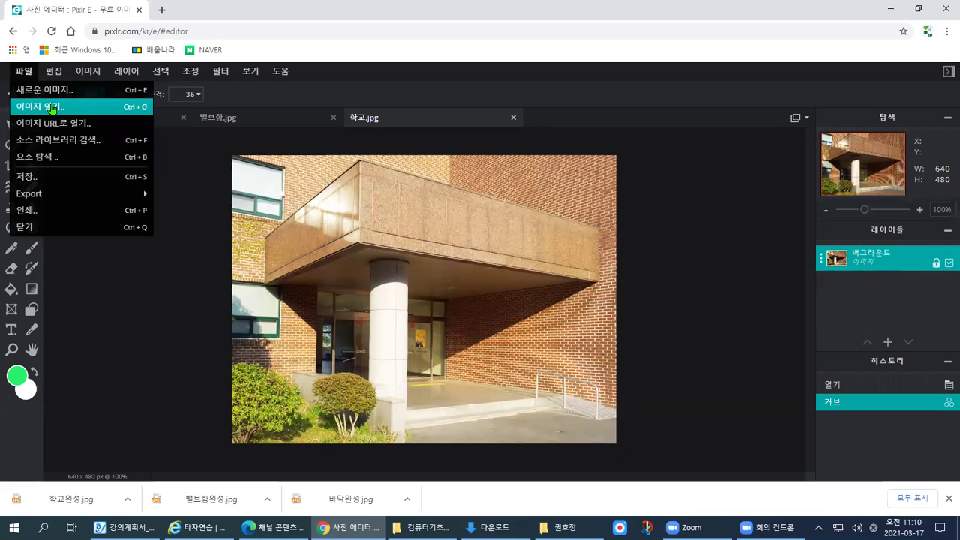
{"action": "left_click", "coordinate": [864, 389]}
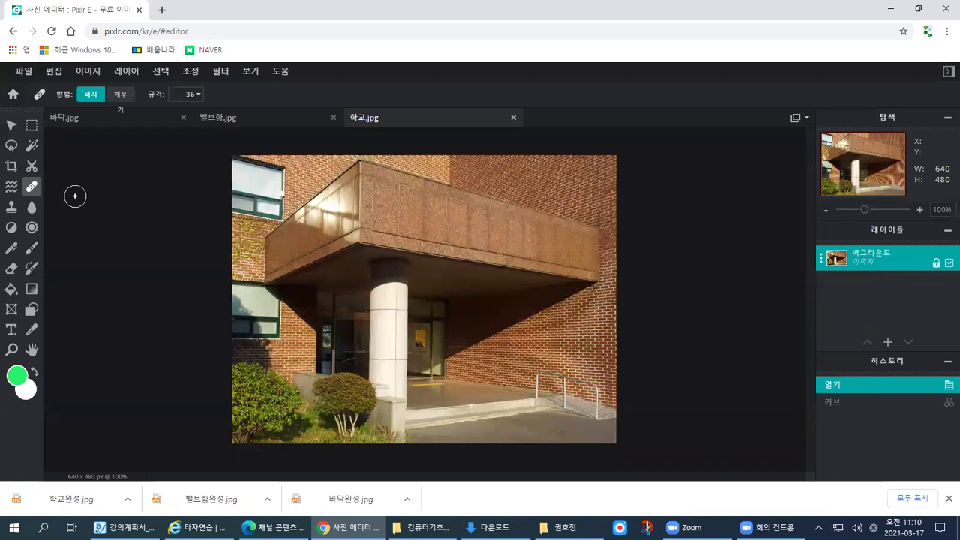
{"action": "left_click", "coordinate": [221, 71]}
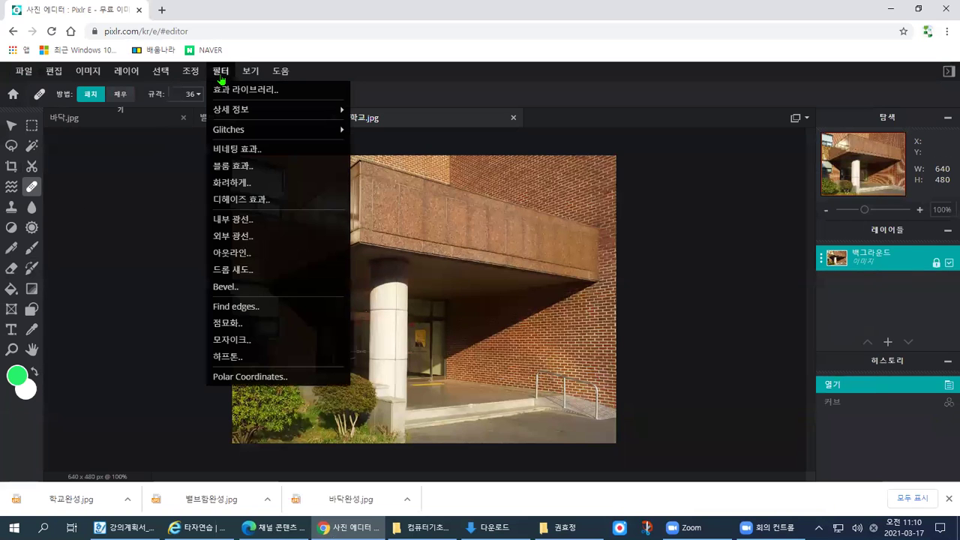
{"action": "mouse_move", "coordinate": [242, 124]}
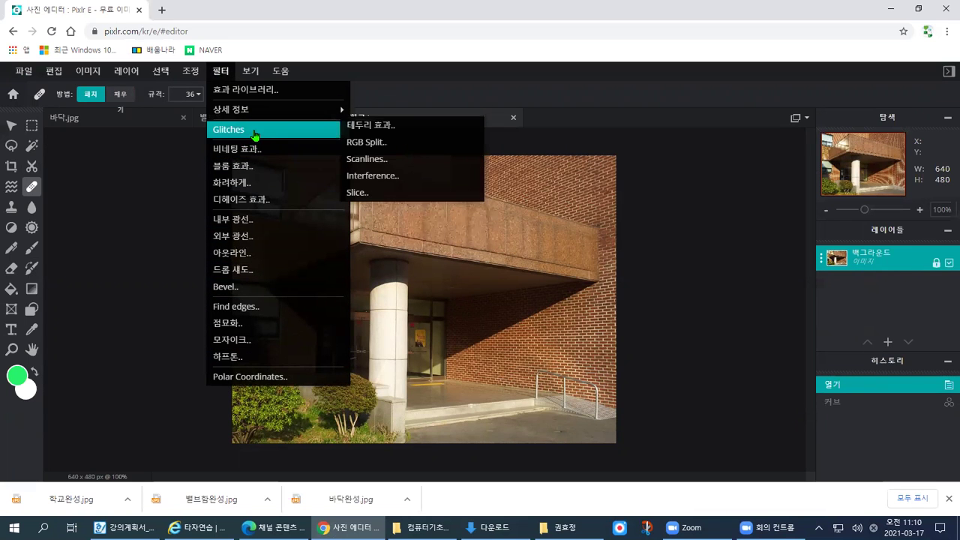
{"action": "left_click", "coordinate": [422, 131]}
{"action": "mouse_move", "coordinate": [733, 290]}
{"action": "left_mouse_down"}
{"action": "mouse_move", "coordinate": [758, 291]}
{"action": "mouse_move", "coordinate": [726, 290]}
{"action": "left_mouse_up"}
{"action": "left_click", "coordinate": [757, 325]}
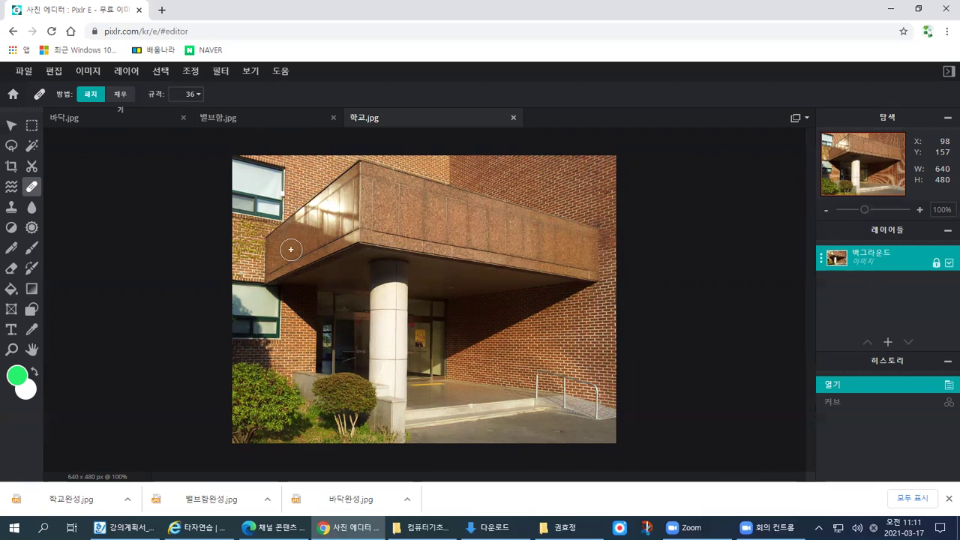
- Open the 테두리 효과 filter from the Glitches effects for 학교.jpg
{"action": "left_click", "coordinate": [228, 71]}
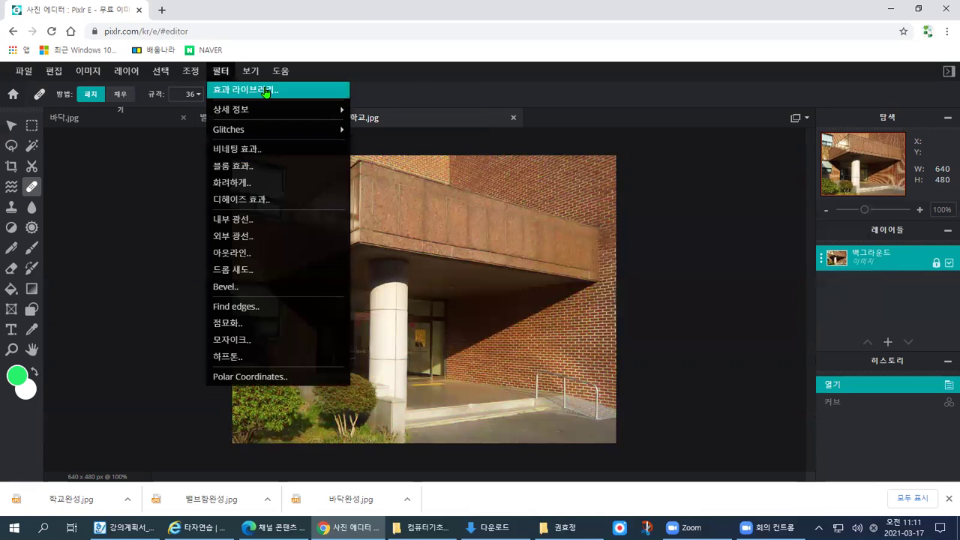
{"action": "mouse_move", "coordinate": [278, 119]}
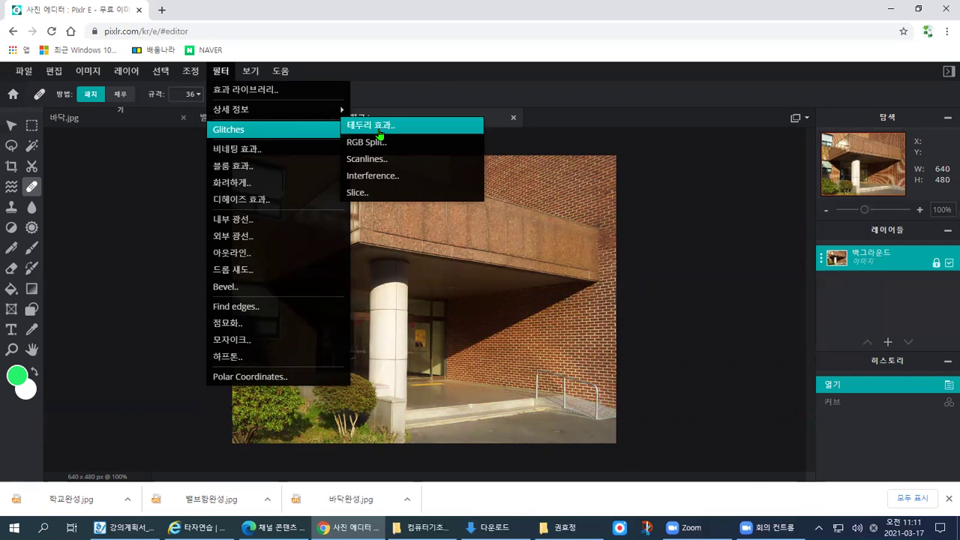
{"action": "left_click_drag", "start_coordinate": [373, 129], "coordinate": [383, 128]}
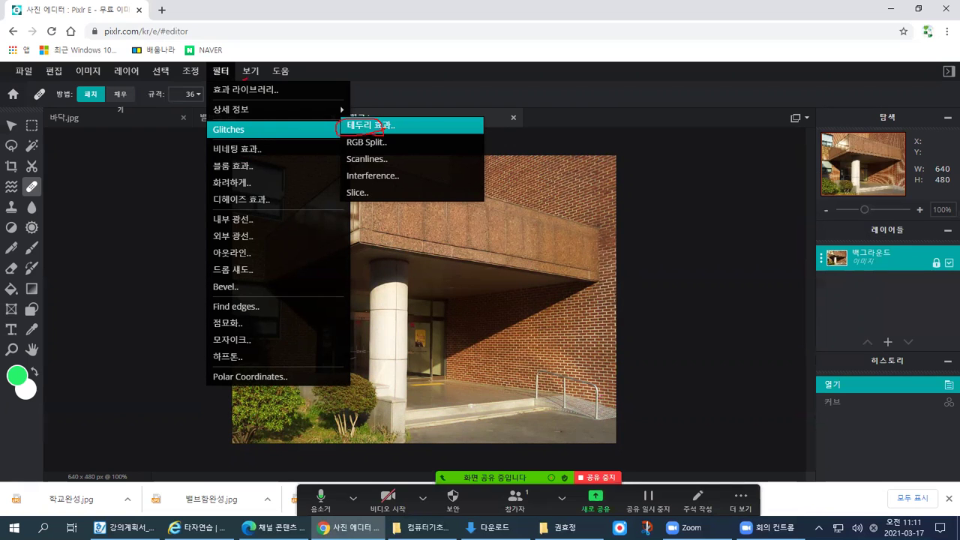
{"action": "left_click_drag", "start_coordinate": [237, 75], "coordinate": [229, 53]}
{"action": "left_click_drag", "start_coordinate": [253, 118], "coordinate": [283, 136]}
{"action": "left_click_drag", "start_coordinate": [349, 120], "coordinate": [382, 129]}
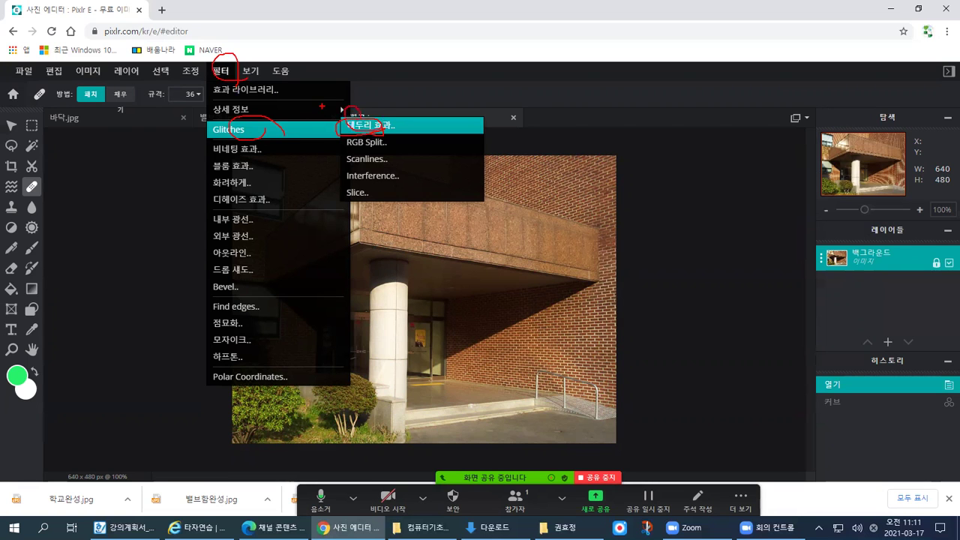
{"action": "left_click", "coordinate": [221, 70]}
{"action": "left_click", "coordinate": [221, 71]}
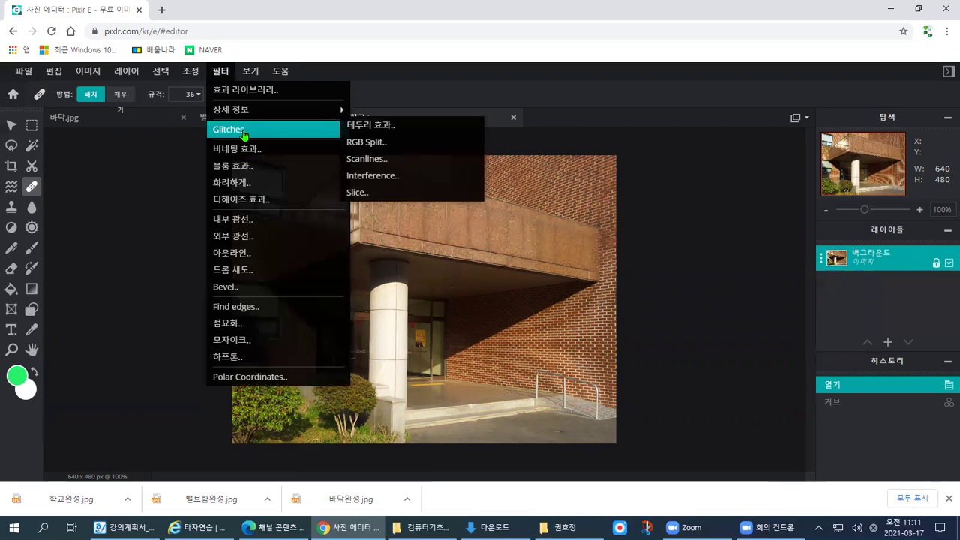
{"action": "left_click", "coordinate": [361, 124]}
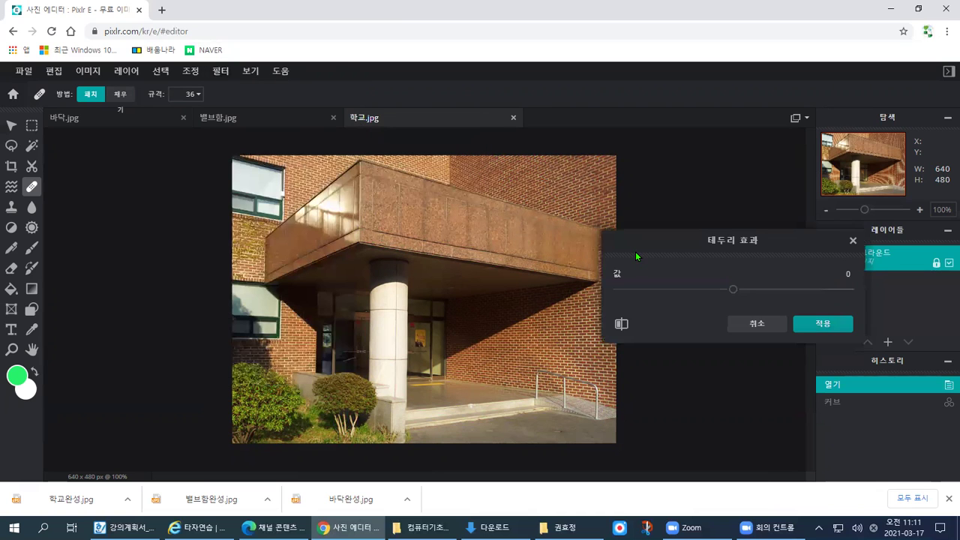
- Set the 테두리 효과 value to 17 and compare the effect with the original photo
{"action": "mouse_move", "coordinate": [766, 299]}
{"action": "left_mouse_down"}
{"action": "mouse_move", "coordinate": [709, 287]}
{"action": "mouse_move", "coordinate": [742, 301]}
{"action": "mouse_move", "coordinate": [796, 277]}
{"action": "left_mouse_up"}
{"action": "left_click_drag", "start_coordinate": [735, 289], "coordinate": [754, 291]}
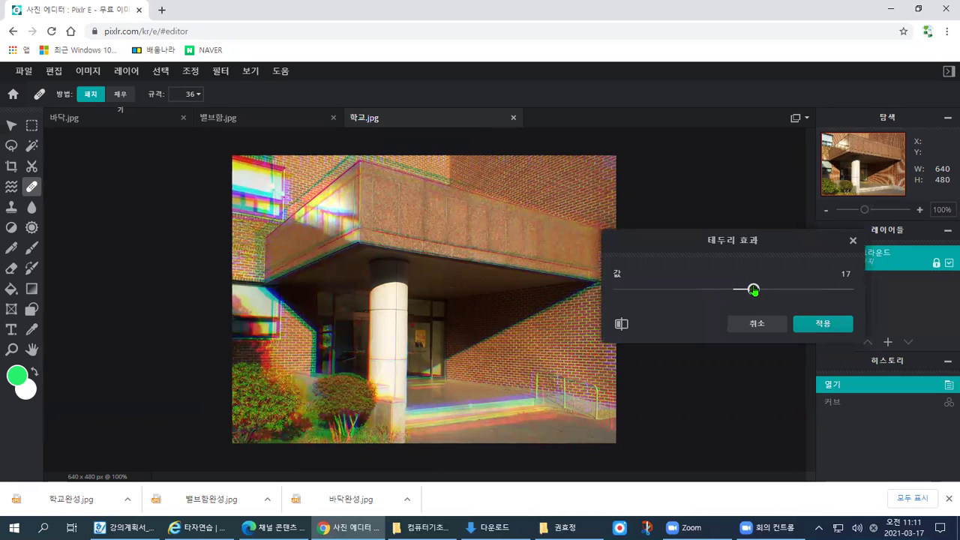
{"action": "left_click", "coordinate": [622, 326]}
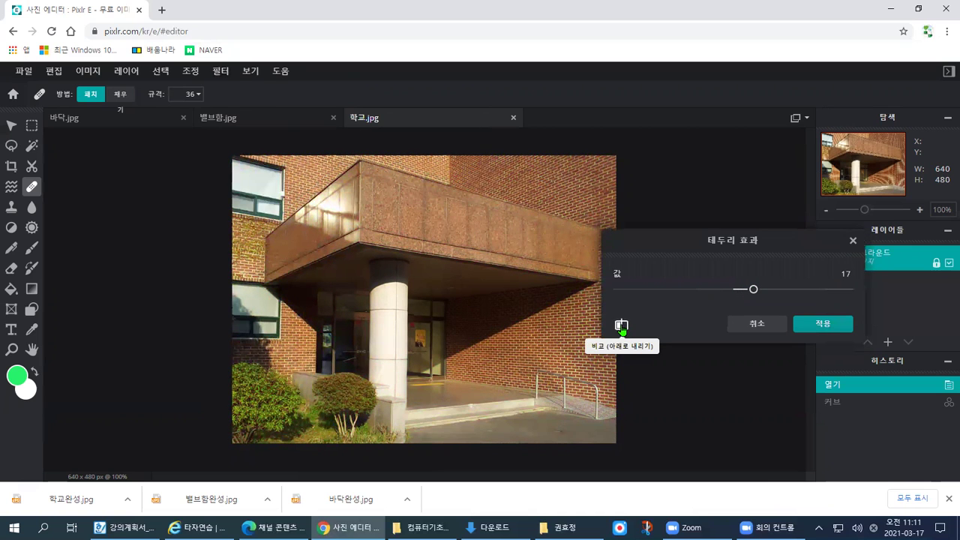
{"action": "left_click", "coordinate": [622, 326]}
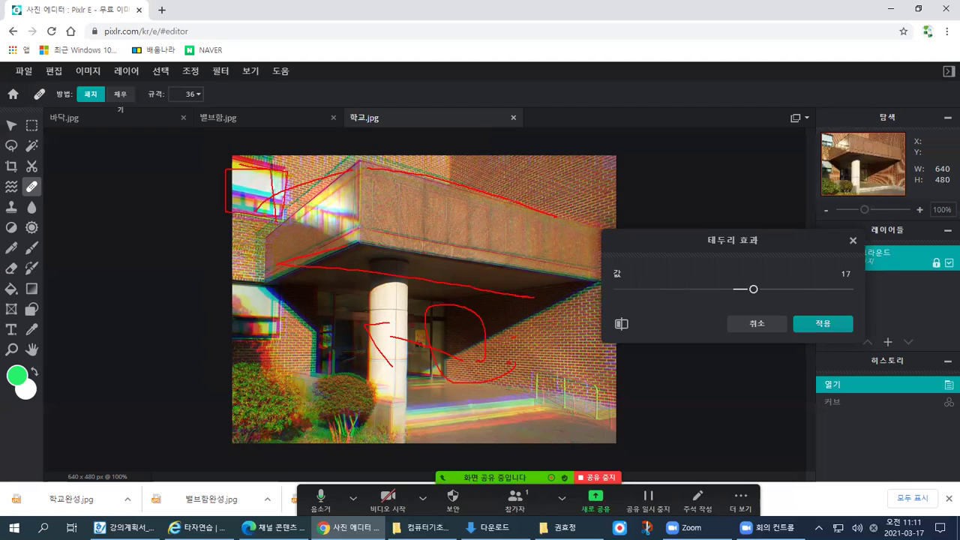
- Raise the 테두리 효과 value to 34 and compare the stronger effect with the original photo
{"action": "mouse_move", "coordinate": [752, 292]}
{"action": "left_mouse_down"}
{"action": "mouse_move", "coordinate": [583, 288]}
{"action": "mouse_move", "coordinate": [831, 301]}
{"action": "mouse_move", "coordinate": [773, 299]}
{"action": "left_mouse_up"}
{"action": "left_click", "coordinate": [619, 325]}
{"action": "left_click", "coordinate": [619, 324]}
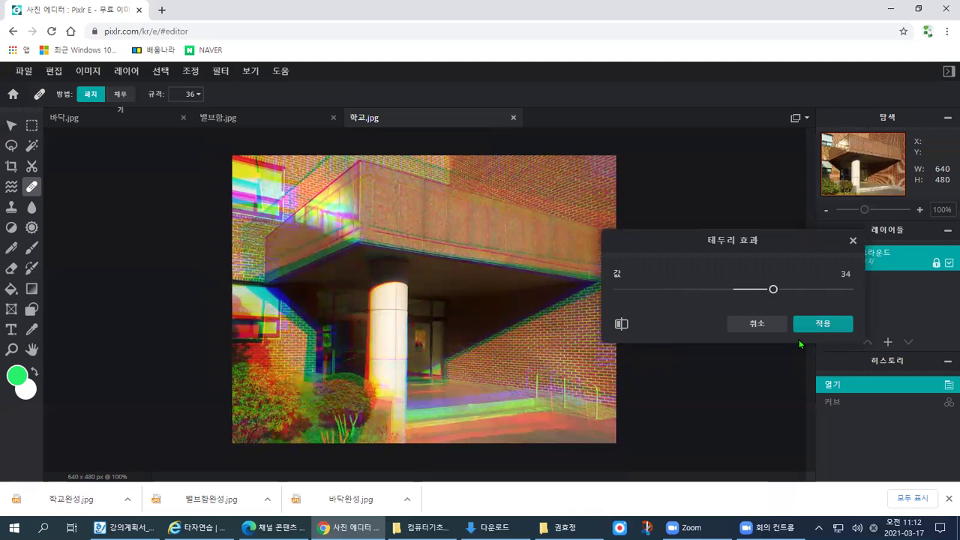
- Apply the 테두리 효과 filter to 학교.jpg and download the result as a JPG named 학교4차원완성
{"action": "left_click", "coordinate": [816, 324]}
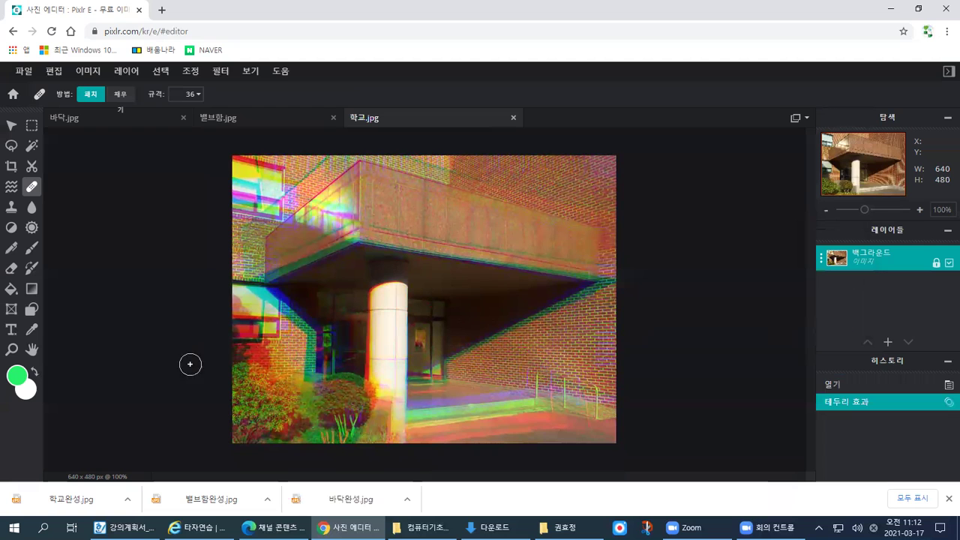
{"action": "left_click", "coordinate": [25, 72]}
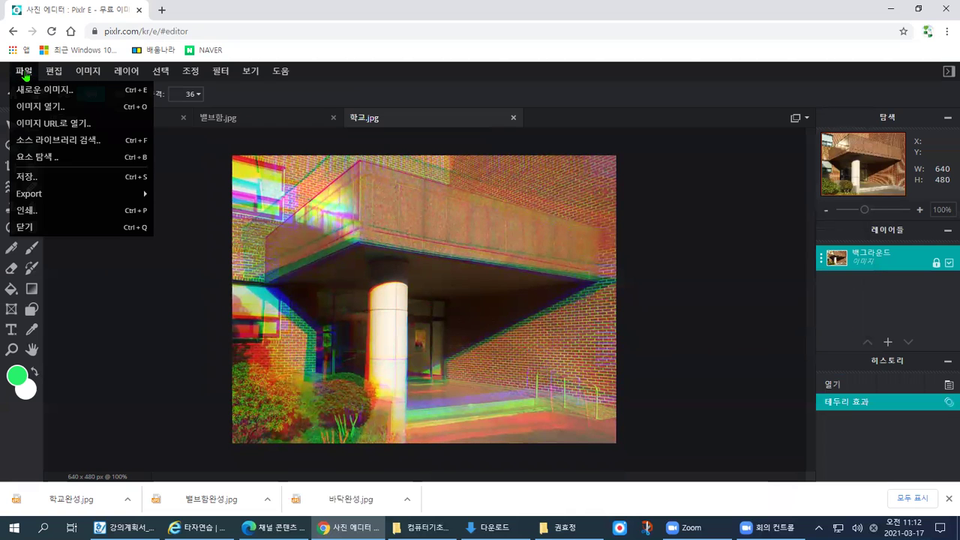
{"action": "left_click", "coordinate": [48, 177]}
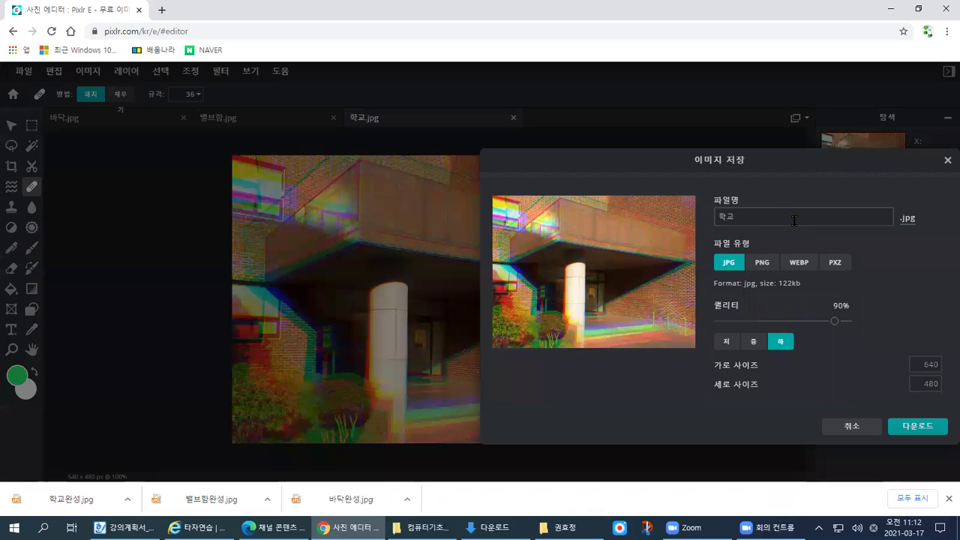
{"action": "type", "text": "테두"}
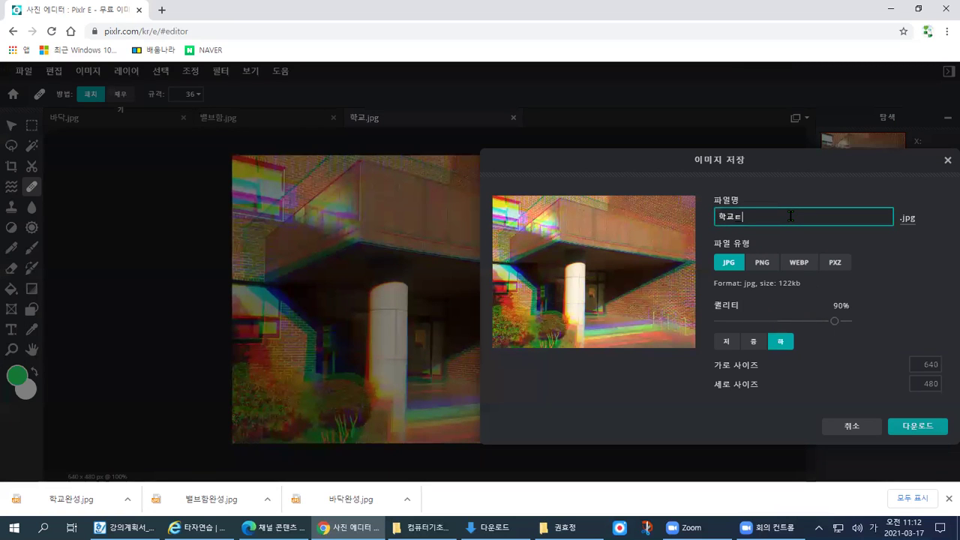
{"action": "type", "text": "리"}
{"action": "key", "text": "BackSpace"}
{"action": "key", "text": "BackSpace"}
{"action": "type", "text": "4차위"}
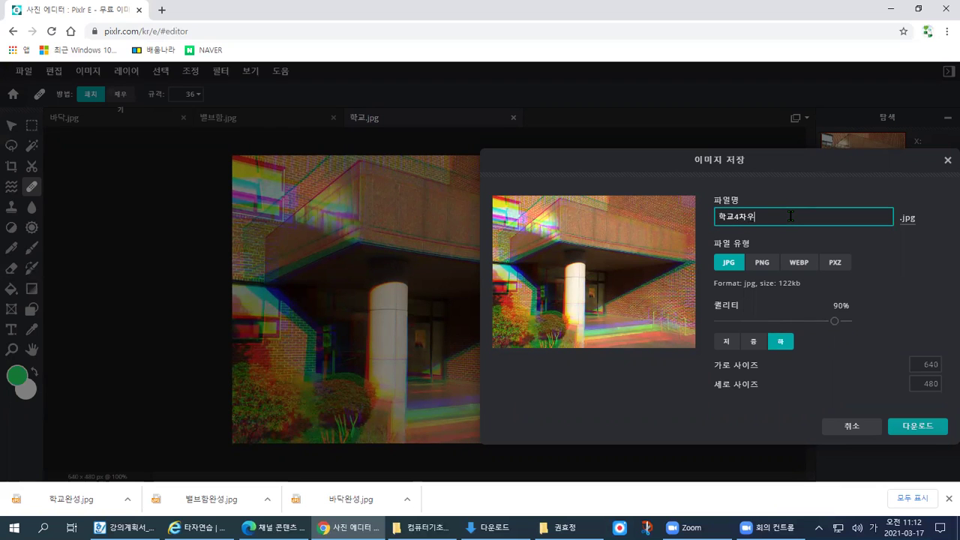
{"action": "type", "text": "의"}
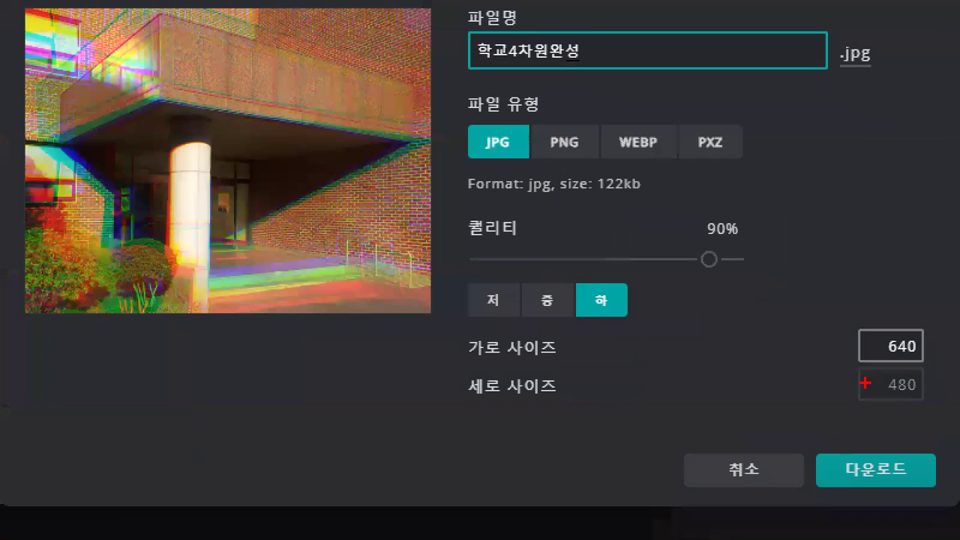
{"action": "left_click_drag", "start_coordinate": [882, 402], "coordinate": [955, 444]}
{"action": "left_click", "coordinate": [921, 480]}
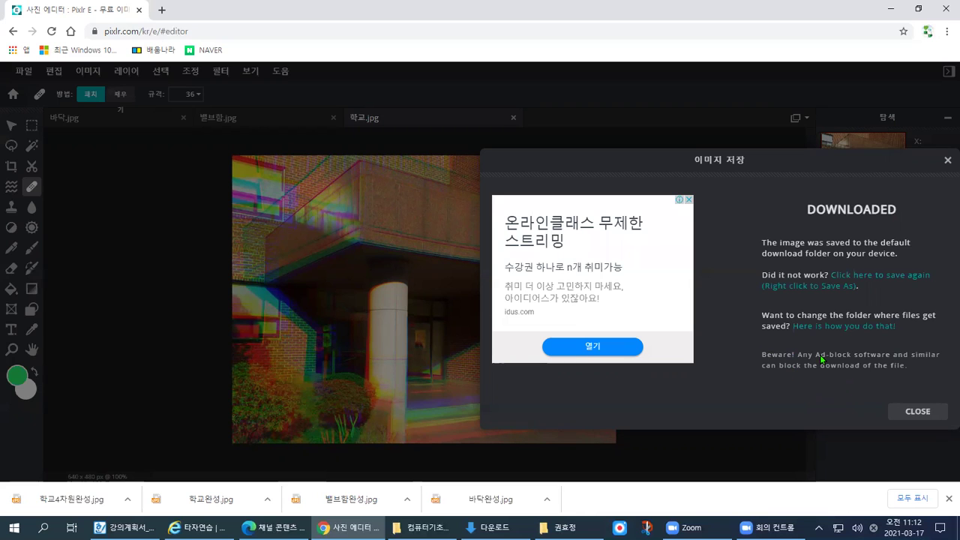
{"action": "left_click", "coordinate": [916, 412]}
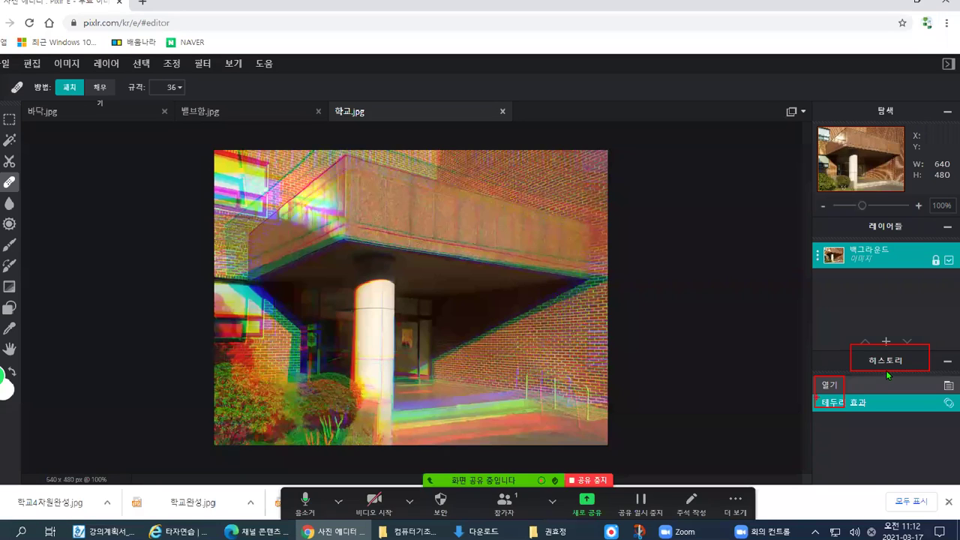
- Revert 학교.jpg to its opened state (열기) in the history and open the 온도 & 틴트 adjustment
{"action": "left_click", "coordinate": [872, 387]}
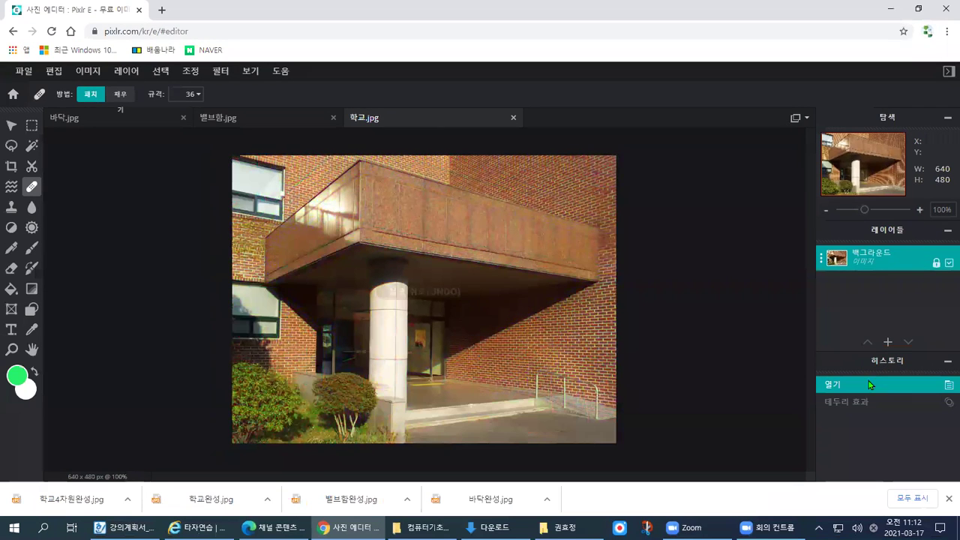
{"action": "left_click", "coordinate": [198, 75]}
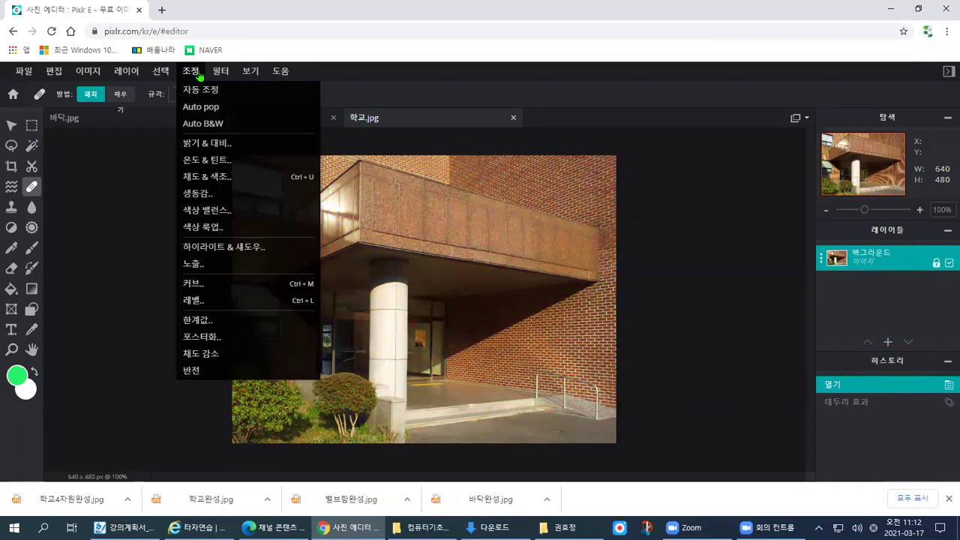
{"action": "left_click", "coordinate": [221, 161]}
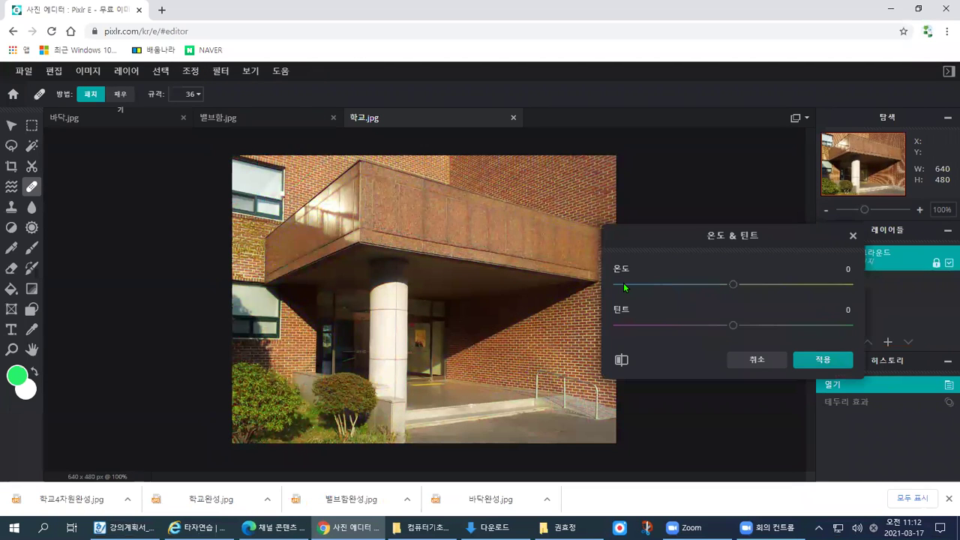
- Try the 온도 value at 67 for a warm tone and -58 for a cool tone, and bring it back to -3
{"action": "mouse_move", "coordinate": [734, 288]}
{"action": "left_mouse_down"}
{"action": "mouse_move", "coordinate": [793, 291]}
{"action": "mouse_move", "coordinate": [736, 294]}
{"action": "left_mouse_up"}
{"action": "left_click_drag", "start_coordinate": [745, 287], "coordinate": [813, 290]}
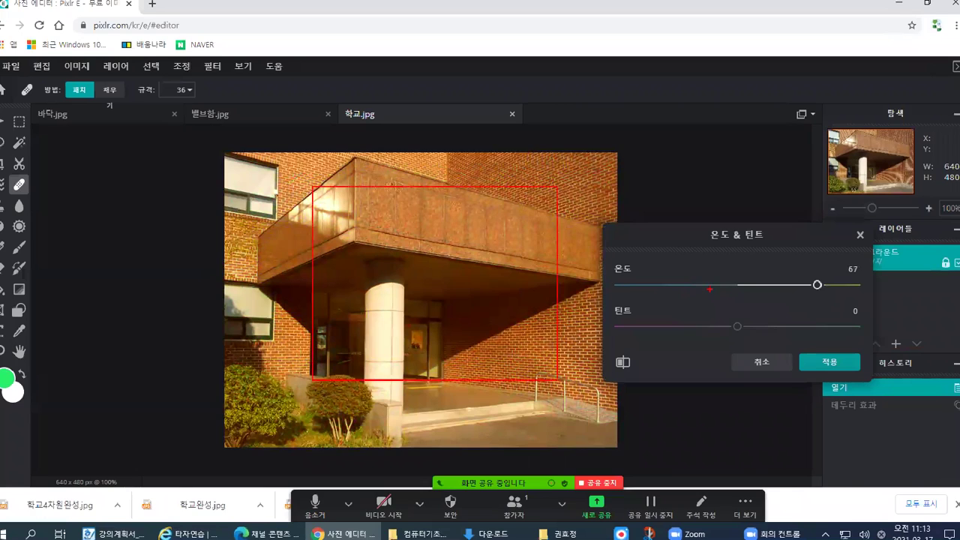
{"action": "left_click_drag", "start_coordinate": [818, 291], "coordinate": [665, 284]}
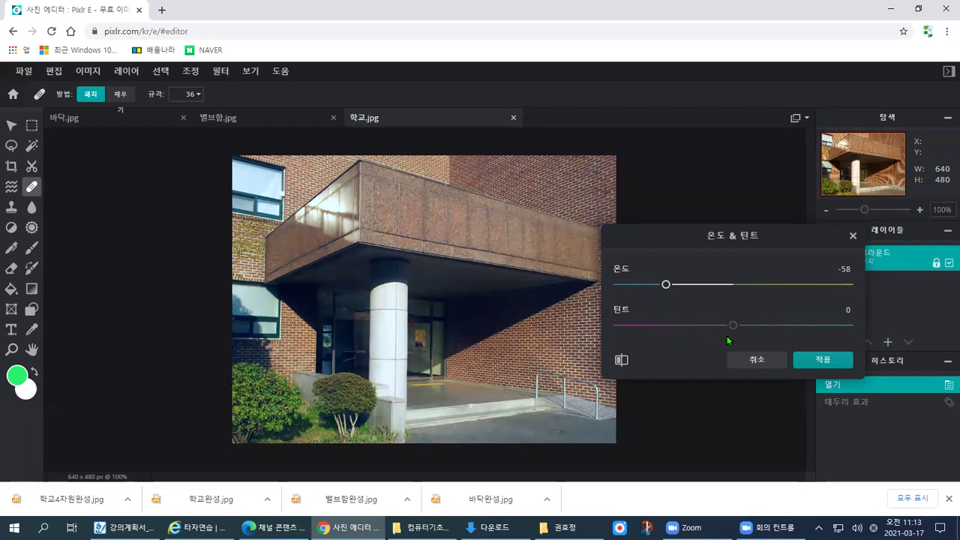
{"action": "left_click_drag", "start_coordinate": [666, 293], "coordinate": [712, 294]}
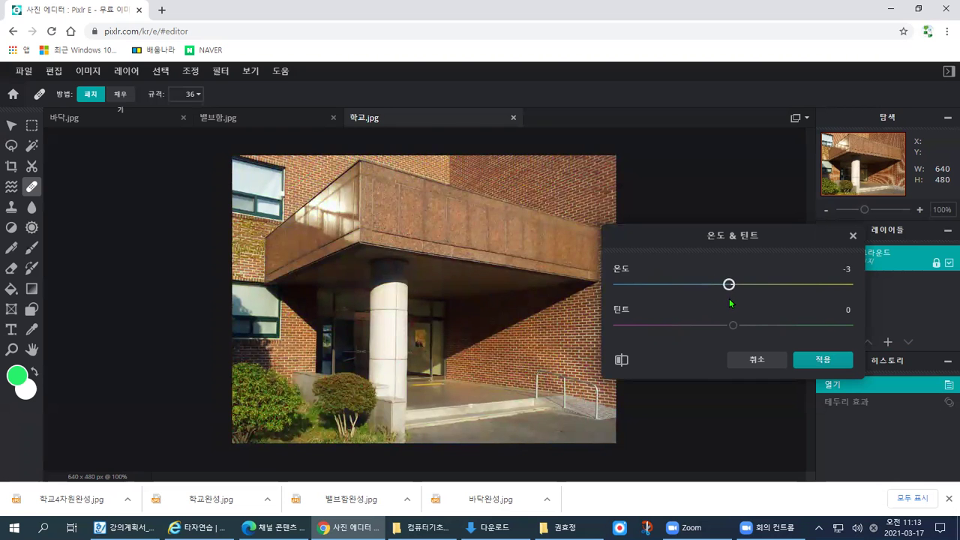
- Set 온도 to -64 and 틴트 to -6 for a cool tone on the 학교 photo
{"action": "mouse_move", "coordinate": [732, 330]}
{"action": "left_mouse_down"}
{"action": "mouse_move", "coordinate": [804, 342]}
{"action": "mouse_move", "coordinate": [637, 332]}
{"action": "mouse_move", "coordinate": [744, 341]}
{"action": "left_mouse_up"}
{"action": "mouse_move", "coordinate": [709, 260]}
{"action": "left_mouse_down"}
{"action": "mouse_move", "coordinate": [755, 296]}
{"action": "mouse_move", "coordinate": [658, 292]}
{"action": "left_mouse_up"}
{"action": "mouse_move", "coordinate": [724, 327]}
{"action": "left_mouse_down"}
{"action": "mouse_move", "coordinate": [757, 327]}
{"action": "mouse_move", "coordinate": [725, 327]}
{"action": "left_mouse_up"}
{"action": "mouse_move", "coordinate": [655, 289]}
{"action": "left_mouse_down"}
{"action": "mouse_move", "coordinate": [646, 289]}
{"action": "mouse_move", "coordinate": [659, 288]}
{"action": "left_mouse_up"}
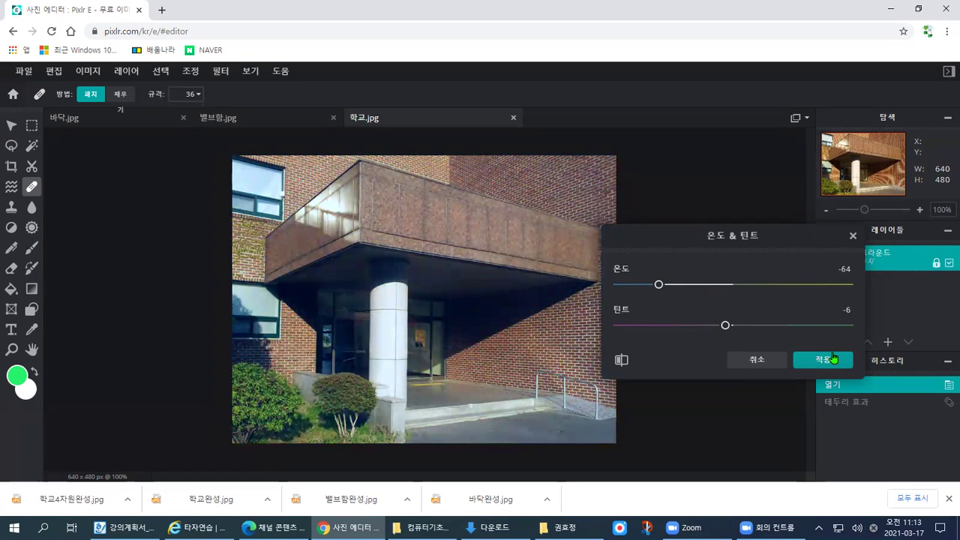
- Apply the temperature and tint adjustment to the school photo with temperature -64 and tint -6
{"action": "left_click", "coordinate": [827, 386]}
{"action": "left_click", "coordinate": [192, 72]}
{"action": "mouse_move", "coordinate": [167, 72]}
{"action": "mouse_move", "coordinate": [196, 71]}
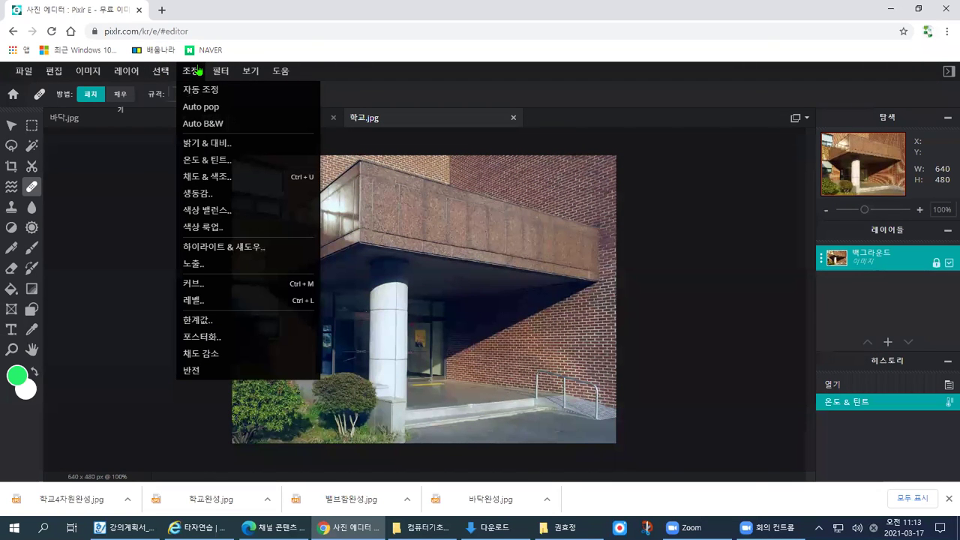
{"action": "mouse_move", "coordinate": [212, 68]}
{"action": "left_mouse_down"}
{"action": "mouse_move", "coordinate": [183, 74]}
{"action": "mouse_move", "coordinate": [211, 68]}
{"action": "mouse_move", "coordinate": [213, 80]}
{"action": "mouse_move", "coordinate": [239, 65]}
{"action": "left_mouse_up"}
{"action": "mouse_move", "coordinate": [215, 75]}
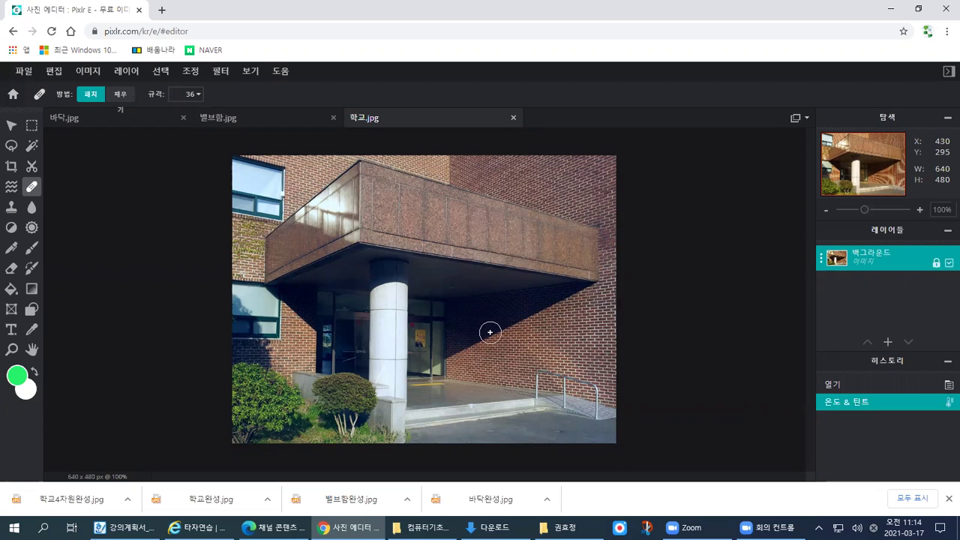
- Save the cooled school photo as a JPG named 추운학교완성
{"action": "left_click", "coordinate": [35, 73]}
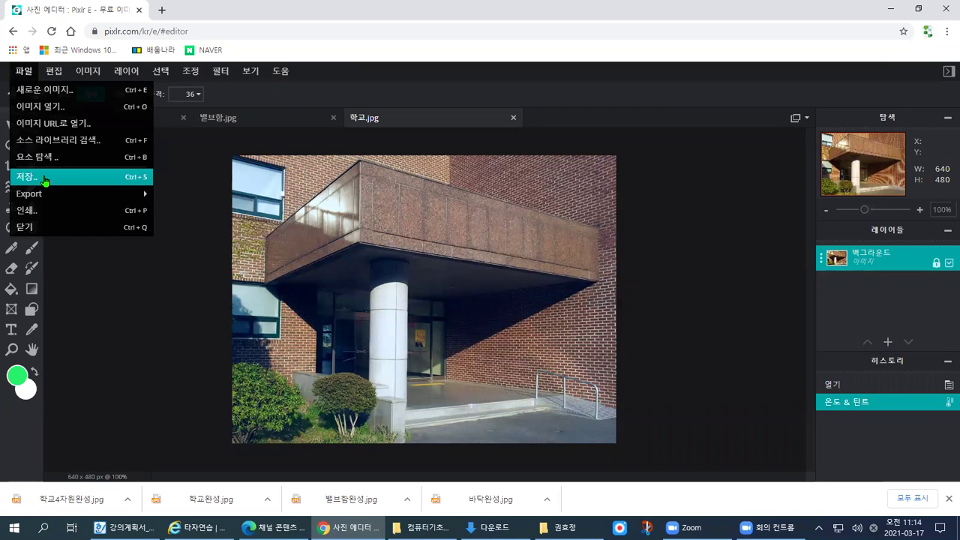
{"action": "left_click", "coordinate": [45, 181]}
{"action": "left_click", "coordinate": [755, 211]}
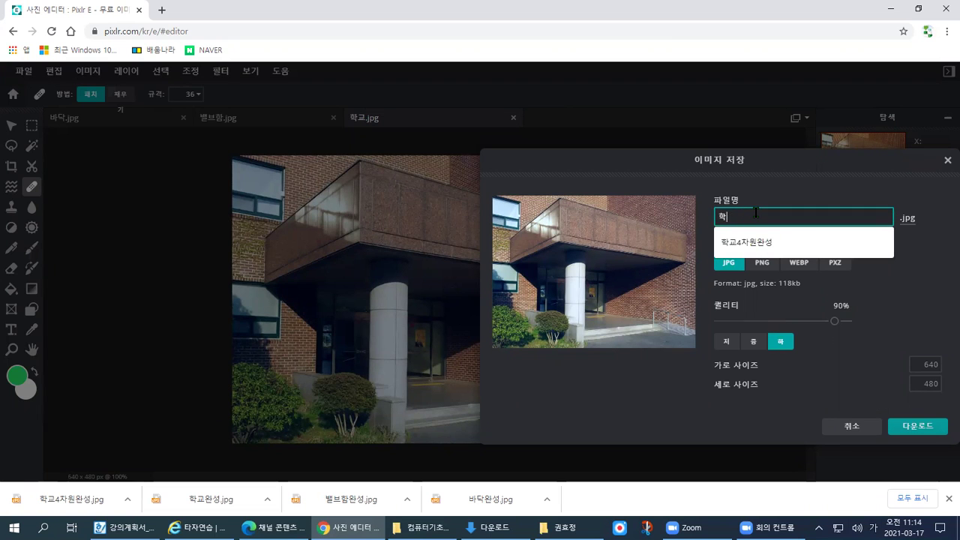
{"action": "key", "text": "BackSpace"}
{"action": "type", "text": "추운학교완서"}
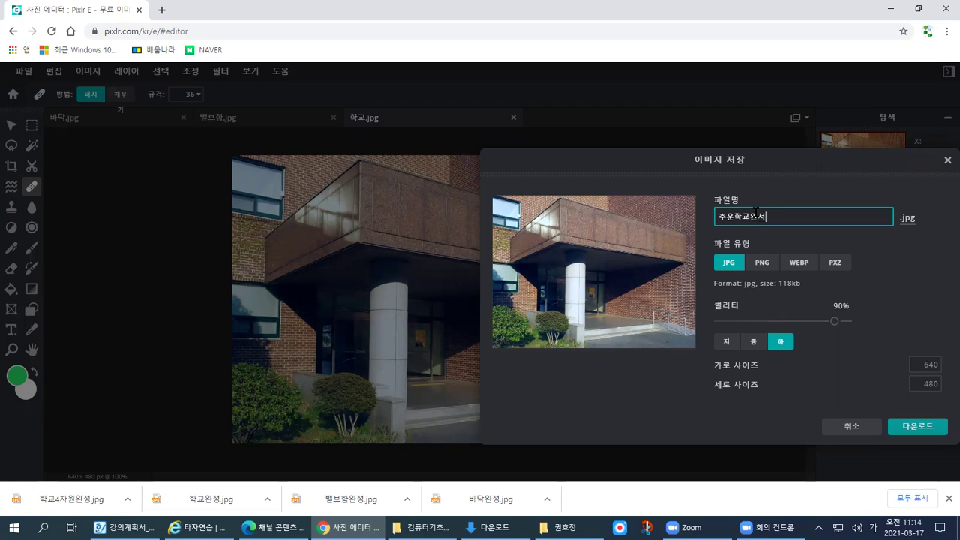
{"action": "left_click", "coordinate": [917, 428]}
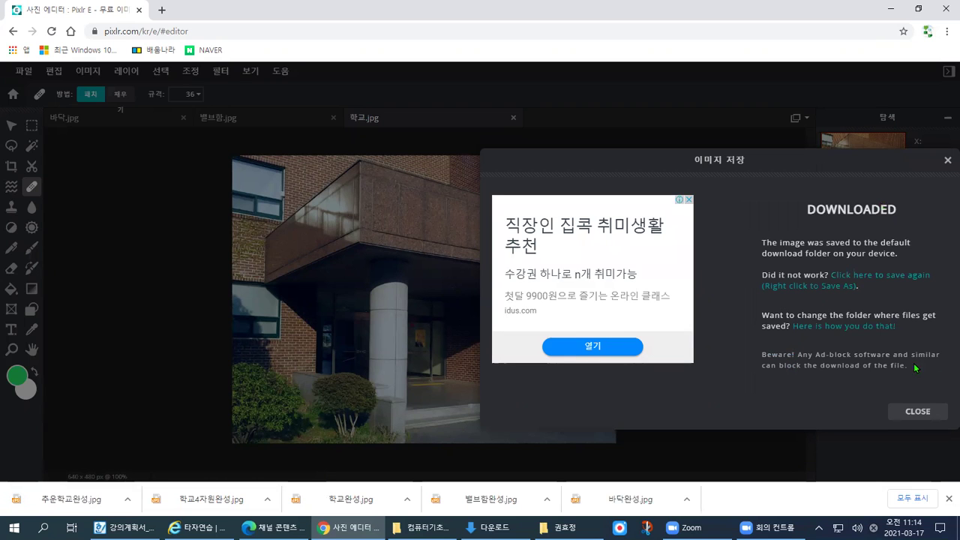
{"action": "left_click", "coordinate": [911, 411]}
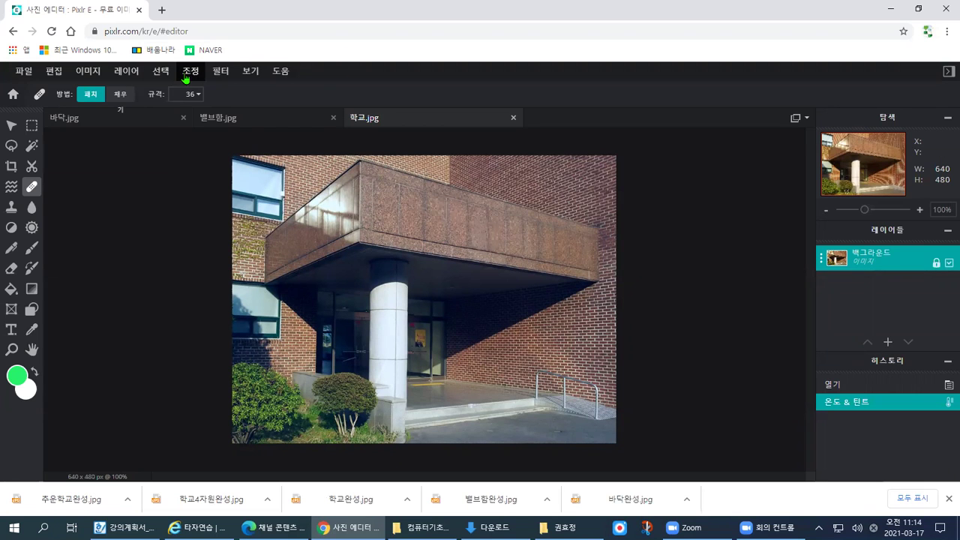
- Try the Posterize (포스터화) adjustment on the school photo
{"action": "left_click", "coordinate": [221, 72]}
{"action": "mouse_move", "coordinate": [199, 72]}
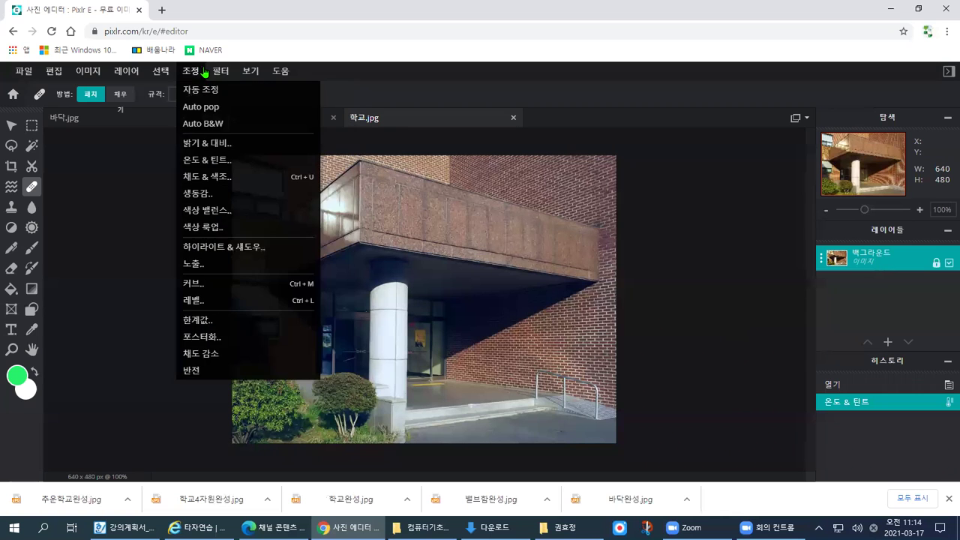
{"action": "left_click", "coordinate": [232, 339]}
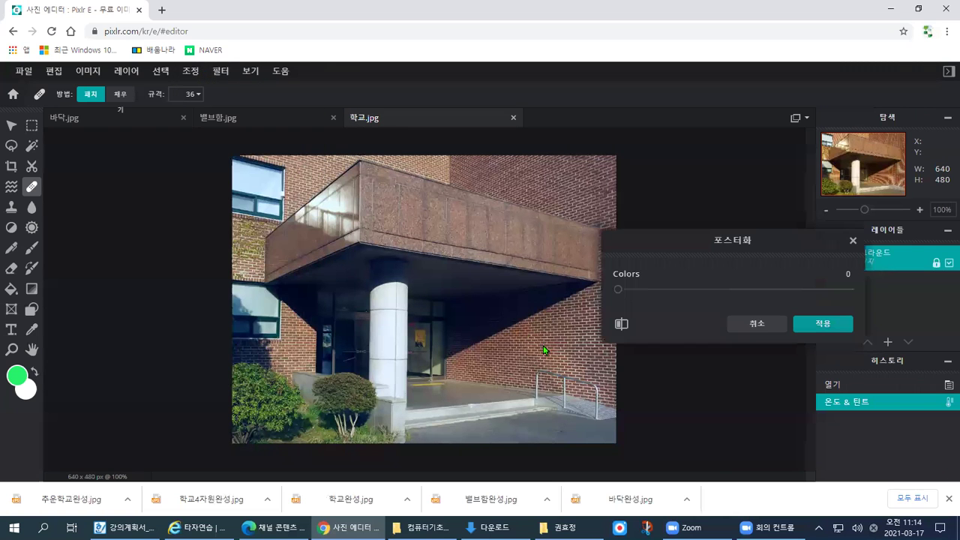
{"action": "left_click_drag", "start_coordinate": [619, 294], "coordinate": [639, 293]}
{"action": "left_click", "coordinate": [756, 324]}
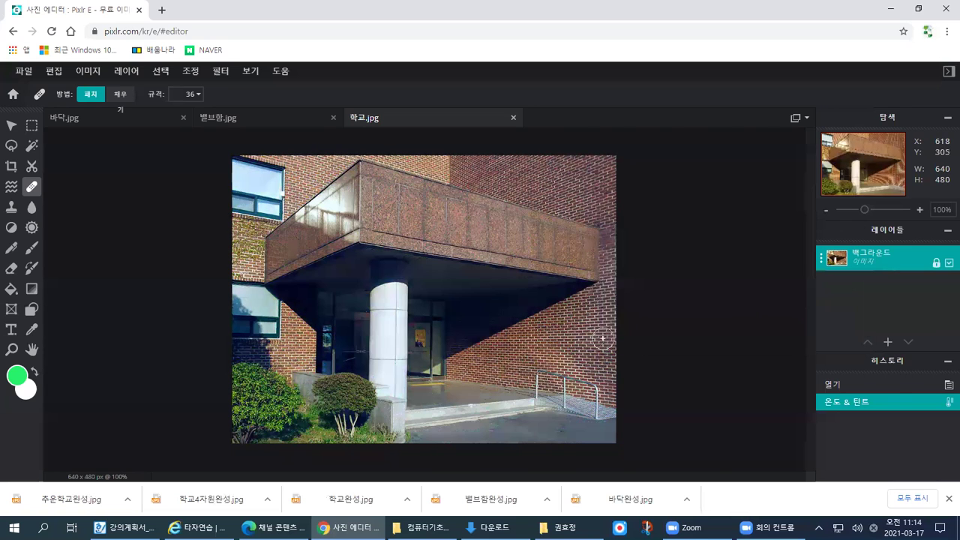
{"action": "left_click", "coordinate": [190, 72]}
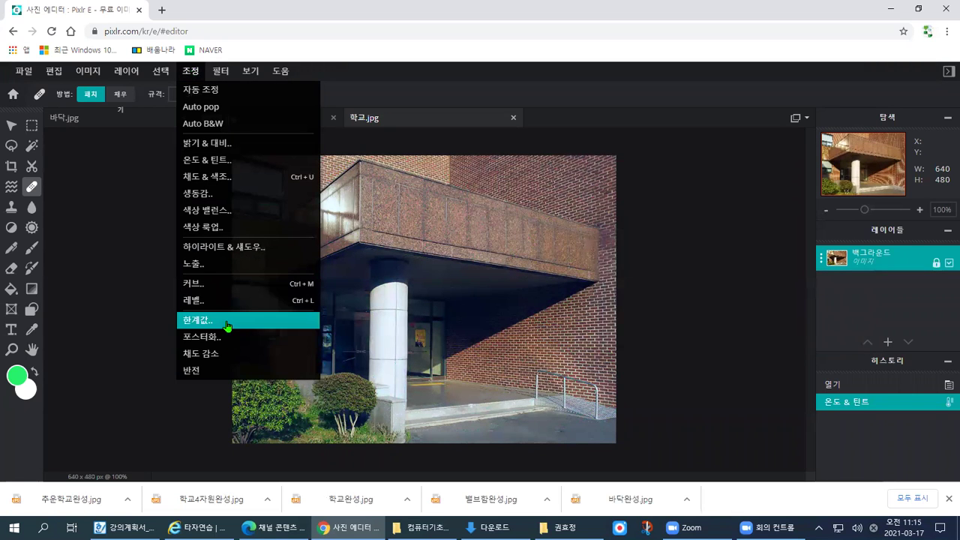
{"action": "left_click", "coordinate": [721, 304]}
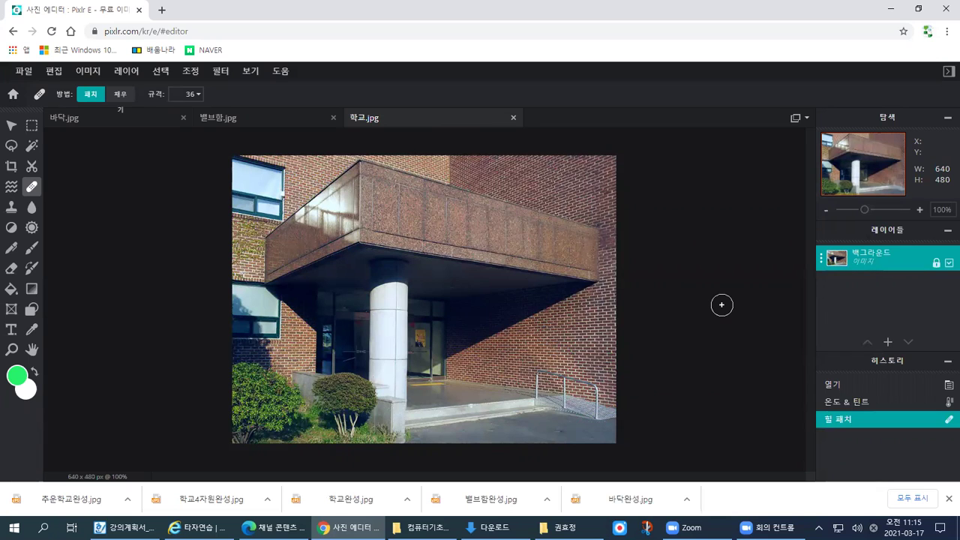
- Open the 백장미 image from the 06강 folder
{"action": "left_click", "coordinate": [24, 72]}
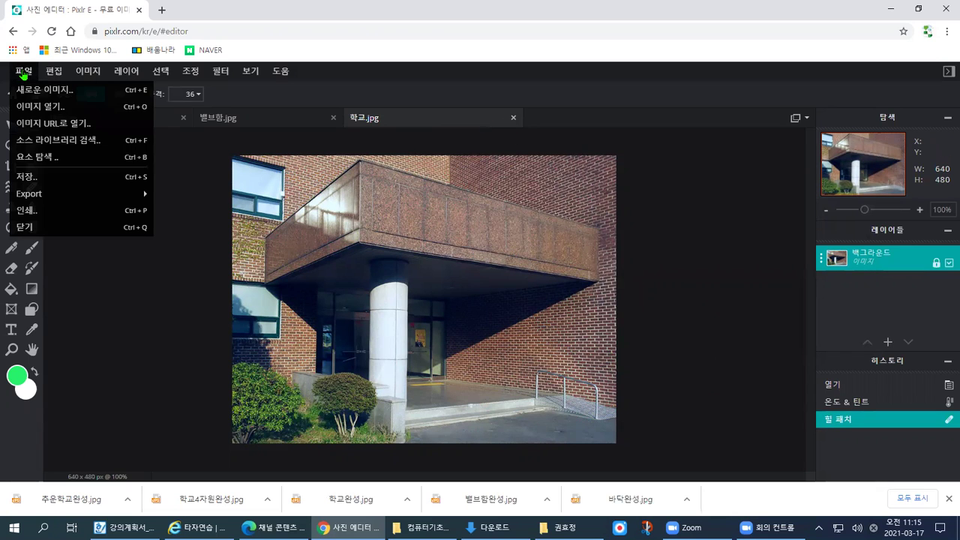
{"action": "left_click", "coordinate": [35, 110]}
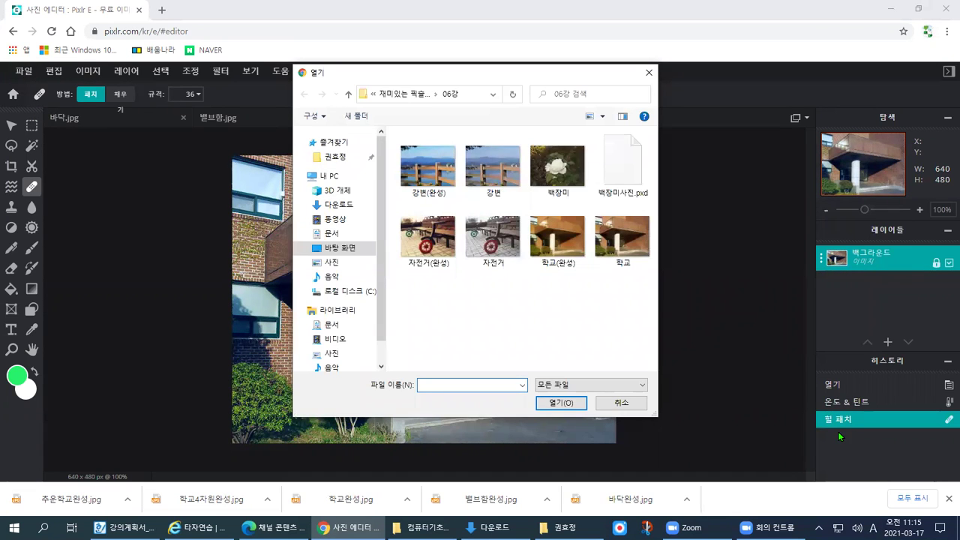
{"action": "left_click", "coordinate": [568, 187]}
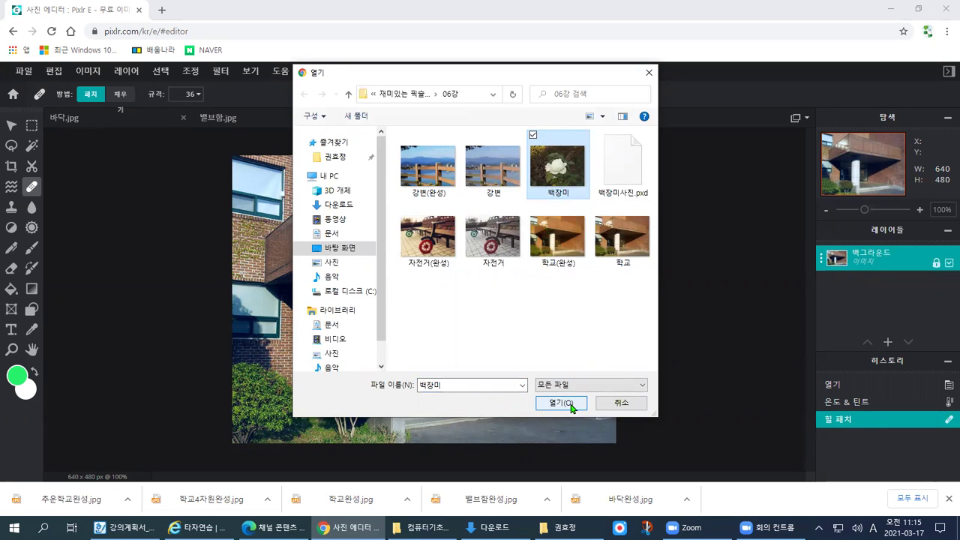
{"action": "left_click_drag", "start_coordinate": [546, 396], "coordinate": [593, 426]}
{"action": "left_click_drag", "start_coordinate": [550, 348], "coordinate": [593, 342]}
{"action": "left_click", "coordinate": [575, 402]}
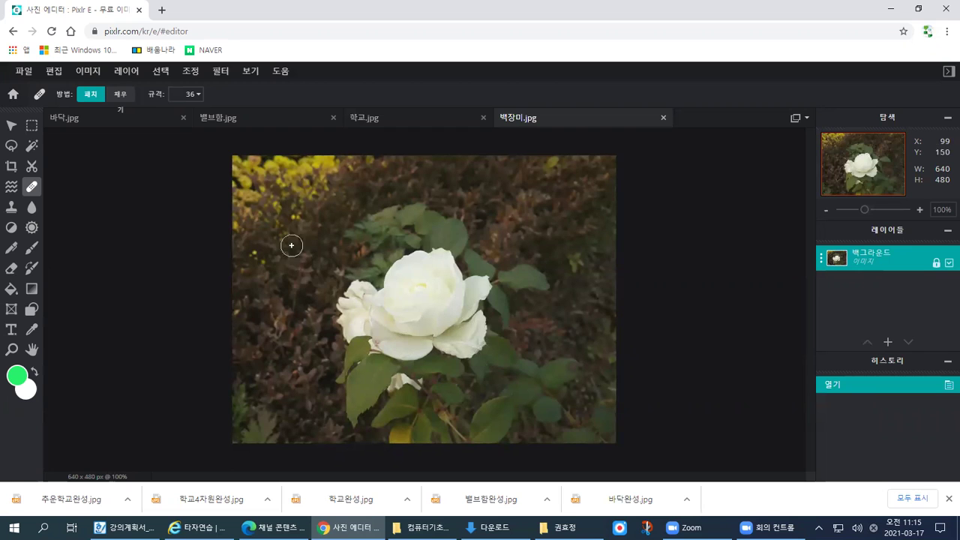
- Try the 화려하게 filter on the white rose photo
{"action": "left_click", "coordinate": [225, 75]}
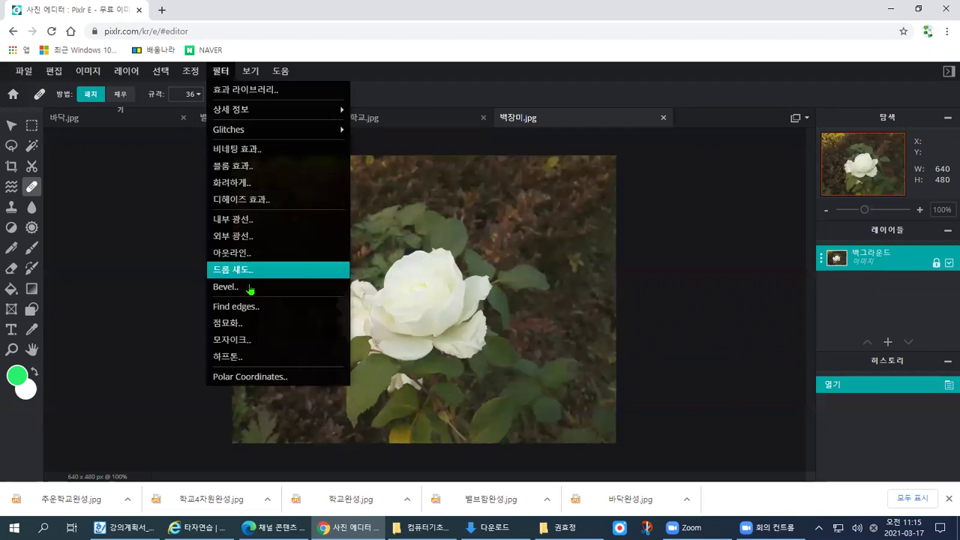
{"action": "left_click", "coordinate": [229, 183]}
{"action": "left_click_drag", "start_coordinate": [623, 293], "coordinate": [749, 301]}
{"action": "left_click", "coordinate": [756, 325]}
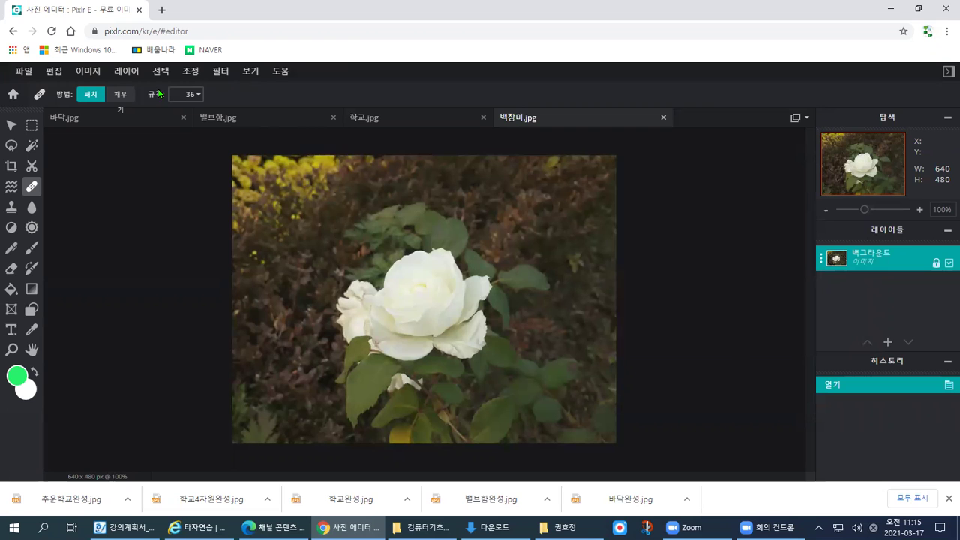
- Apply the vignette filter (비네팅 효과) to the white rose photo with a value of 63, comparing the preview with the original
{"action": "left_click", "coordinate": [219, 75]}
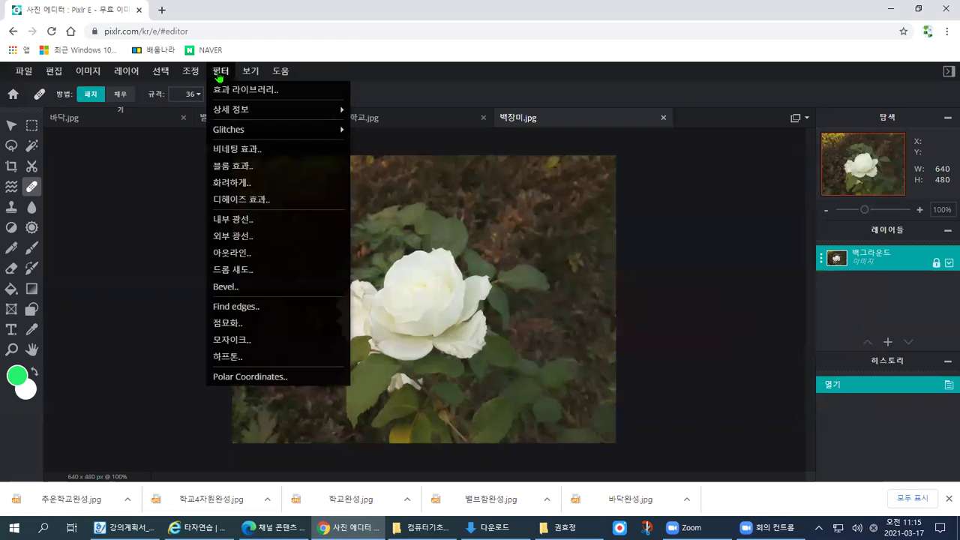
{"action": "left_click", "coordinate": [238, 149]}
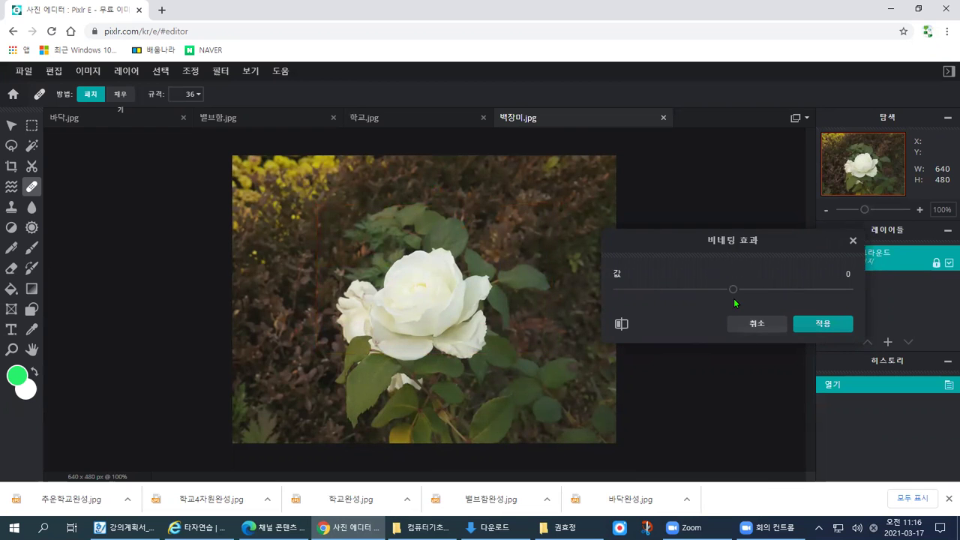
{"action": "left_click_drag", "start_coordinate": [733, 291], "coordinate": [791, 306]}
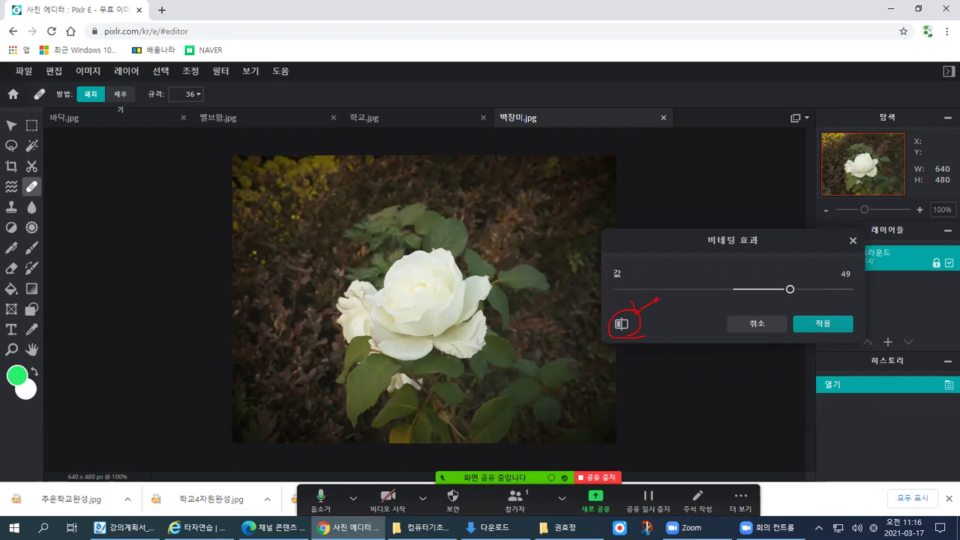
{"action": "left_click", "coordinate": [621, 324]}
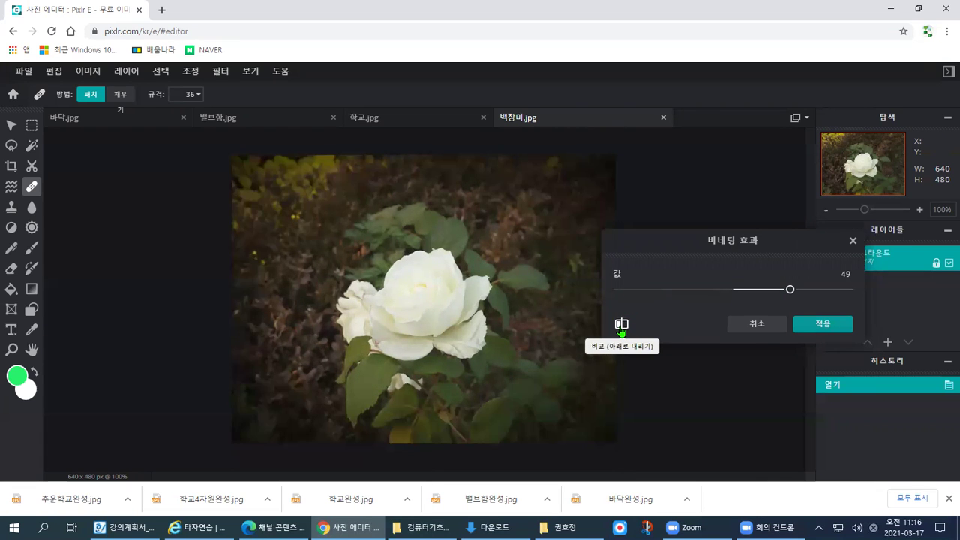
{"action": "left_click_drag", "start_coordinate": [783, 293], "coordinate": [816, 305]}
{"action": "left_click", "coordinate": [621, 324]}
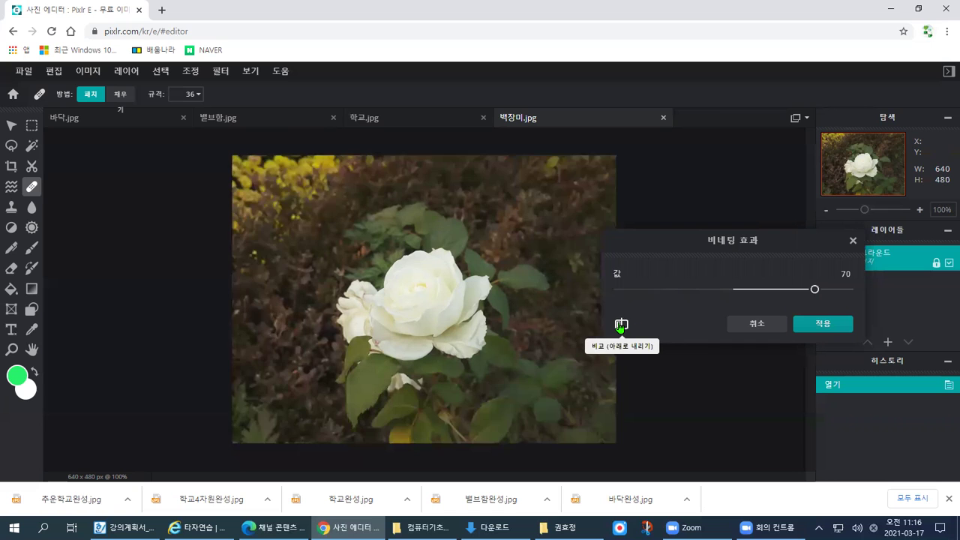
{"action": "left_click", "coordinate": [621, 324]}
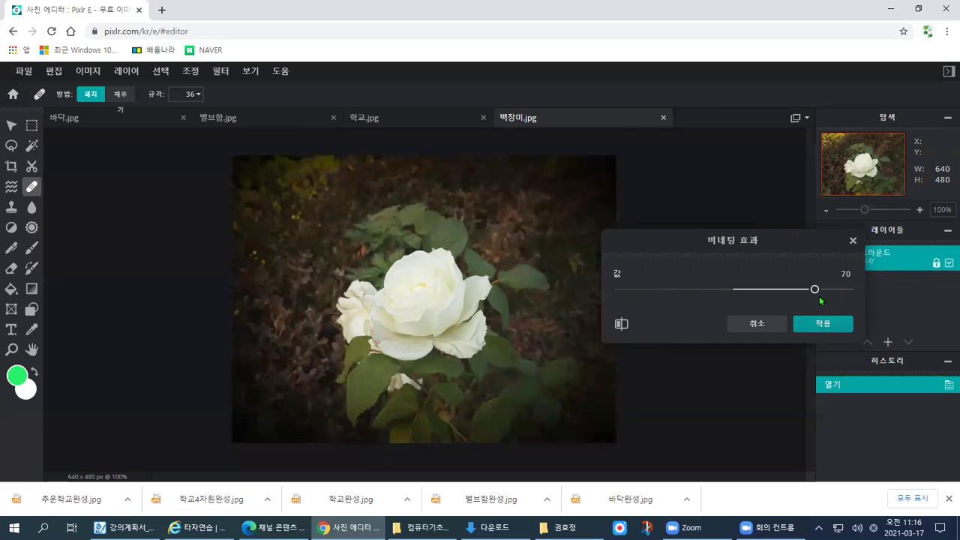
{"action": "mouse_move", "coordinate": [815, 290]}
{"action": "left_mouse_down"}
{"action": "mouse_move", "coordinate": [802, 317]}
{"action": "mouse_move", "coordinate": [856, 339]}
{"action": "left_mouse_up"}
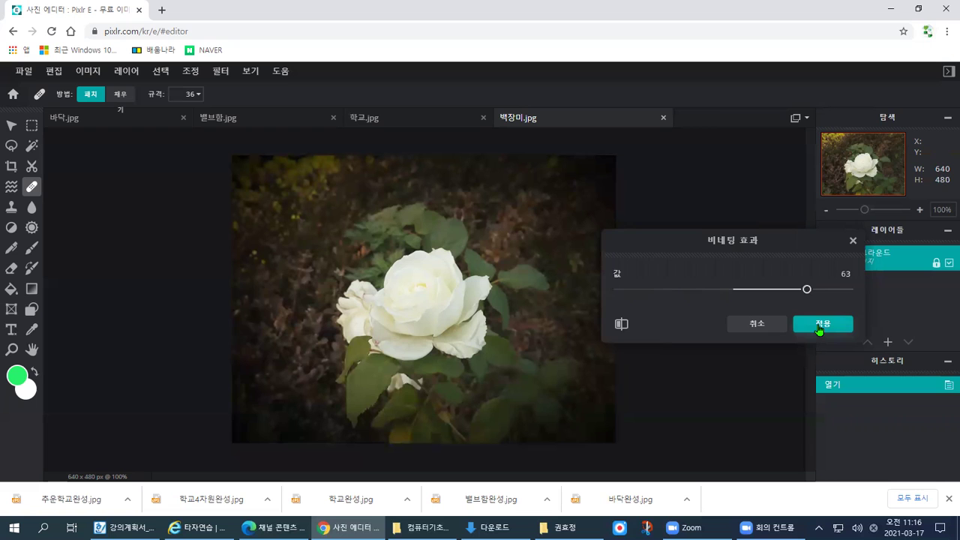
{"action": "left_click", "coordinate": [820, 327]}
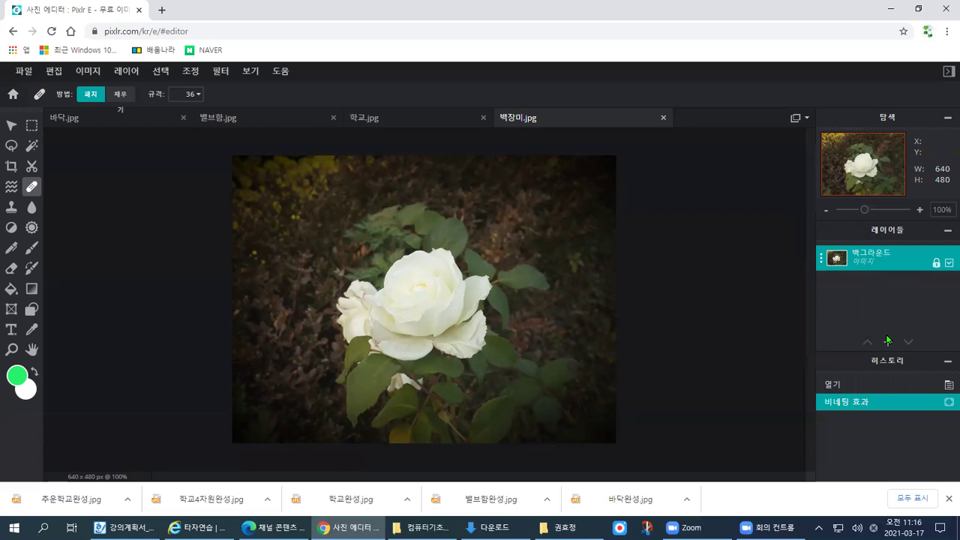
- Bring up the save options for the vignetted rose image and choose PNG as the file type
{"action": "left_click", "coordinate": [32, 72]}
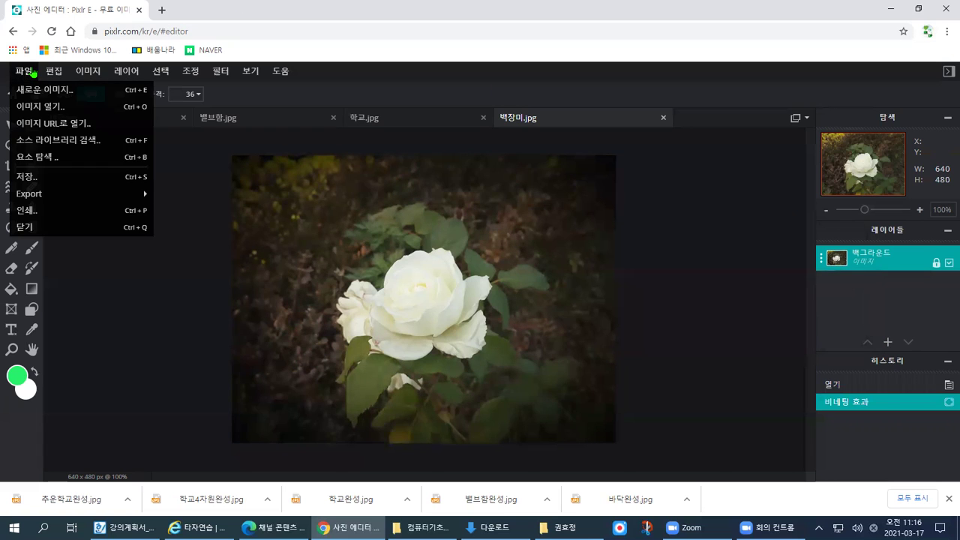
{"action": "left_click", "coordinate": [62, 176]}
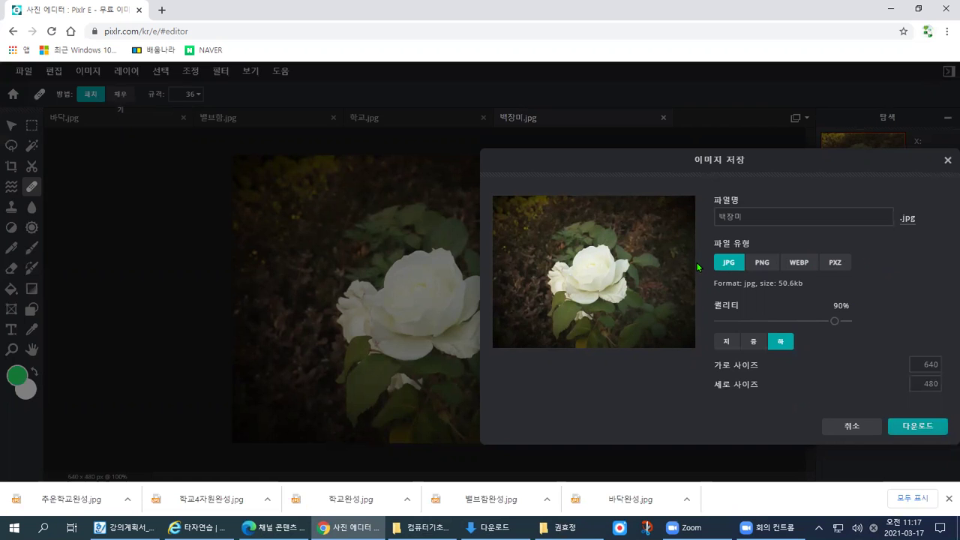
{"action": "left_click", "coordinate": [762, 264]}
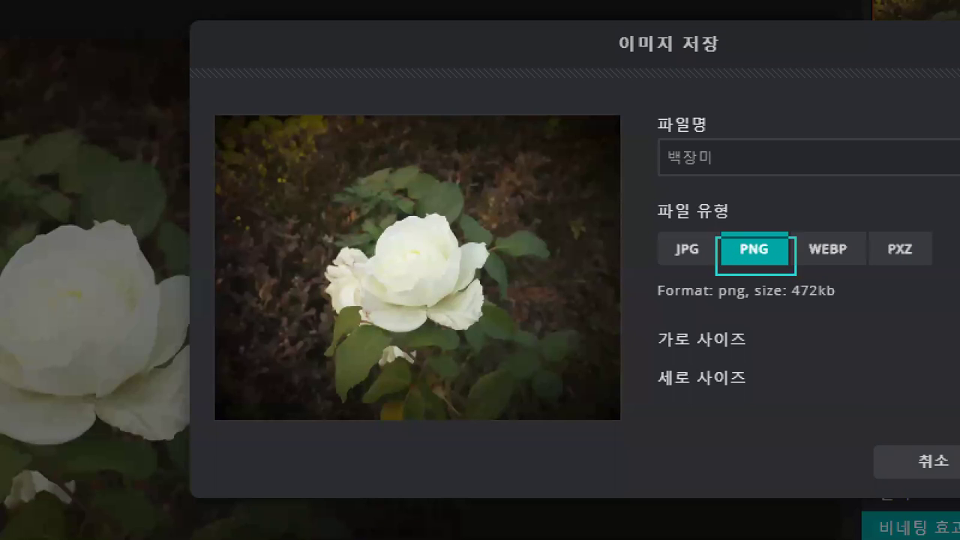
{"action": "mouse_move", "coordinate": [495, 142]}
{"action": "left_mouse_down"}
{"action": "mouse_move", "coordinate": [452, 177]}
{"action": "mouse_move", "coordinate": [537, 237]}
{"action": "left_mouse_up"}
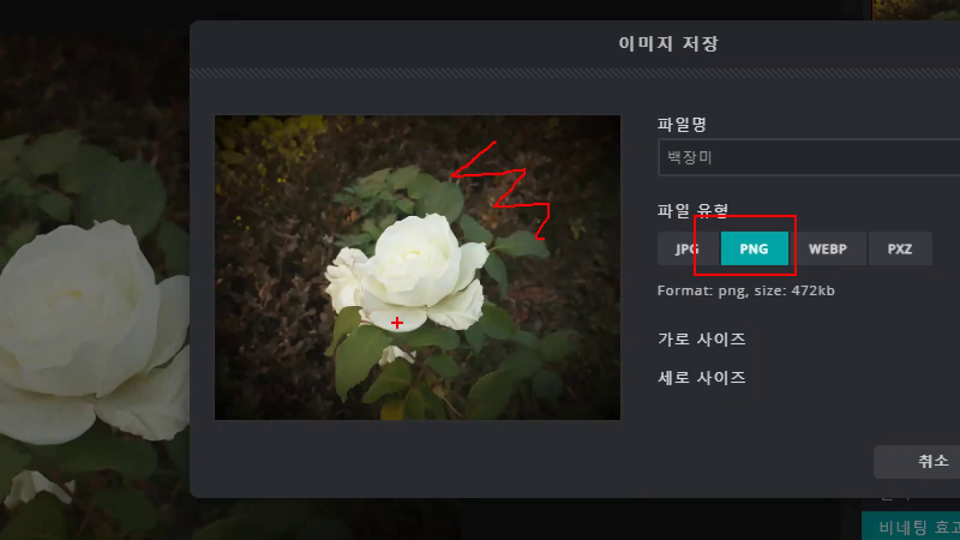
{"action": "left_click_drag", "start_coordinate": [459, 291], "coordinate": [472, 276]}
{"action": "left_click_drag", "start_coordinate": [465, 241], "coordinate": [442, 218]}
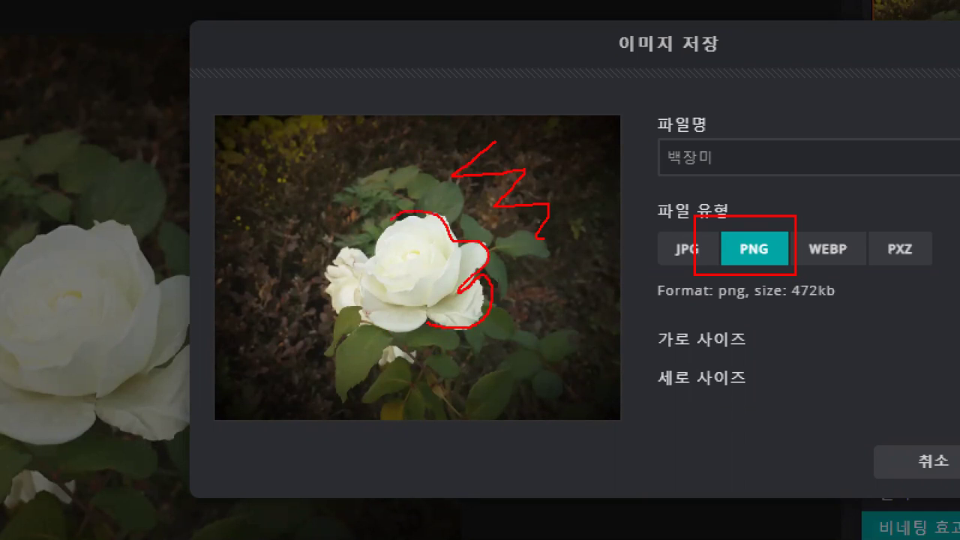
{"action": "mouse_move", "coordinate": [372, 257]}
{"action": "left_mouse_down"}
{"action": "mouse_move", "coordinate": [344, 246]}
{"action": "mouse_move", "coordinate": [322, 264]}
{"action": "mouse_move", "coordinate": [327, 307]}
{"action": "left_mouse_up"}
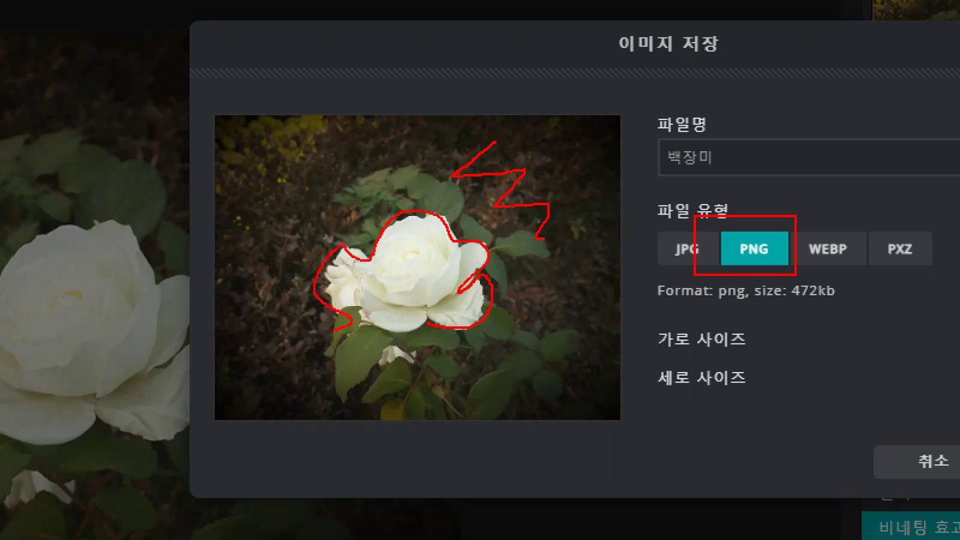
{"action": "mouse_move", "coordinate": [350, 365]}
{"action": "left_mouse_down"}
{"action": "mouse_move", "coordinate": [417, 368]}
{"action": "mouse_move", "coordinate": [513, 330]}
{"action": "left_mouse_up"}
{"action": "left_click_drag", "start_coordinate": [554, 145], "coordinate": [492, 219]}
{"action": "left_click_drag", "start_coordinate": [470, 154], "coordinate": [518, 231]}
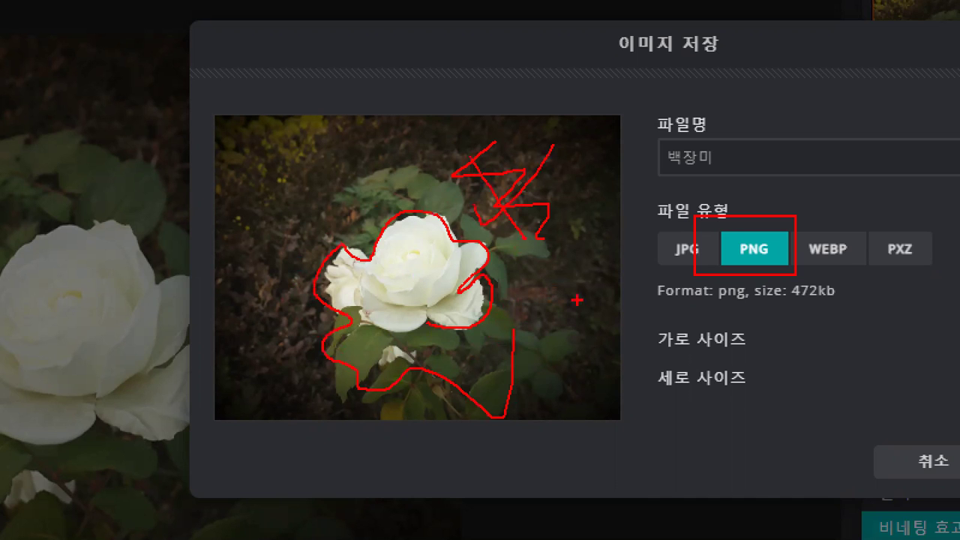
{"action": "mouse_move", "coordinate": [825, 281]}
{"action": "left_mouse_down"}
{"action": "mouse_move", "coordinate": [813, 203]}
{"action": "mouse_move", "coordinate": [866, 228]}
{"action": "mouse_move", "coordinate": [834, 301]}
{"action": "left_mouse_up"}
{"action": "mouse_move", "coordinate": [795, 170]}
{"action": "left_mouse_down"}
{"action": "mouse_move", "coordinate": [820, 199]}
{"action": "mouse_move", "coordinate": [860, 156]}
{"action": "left_mouse_up"}
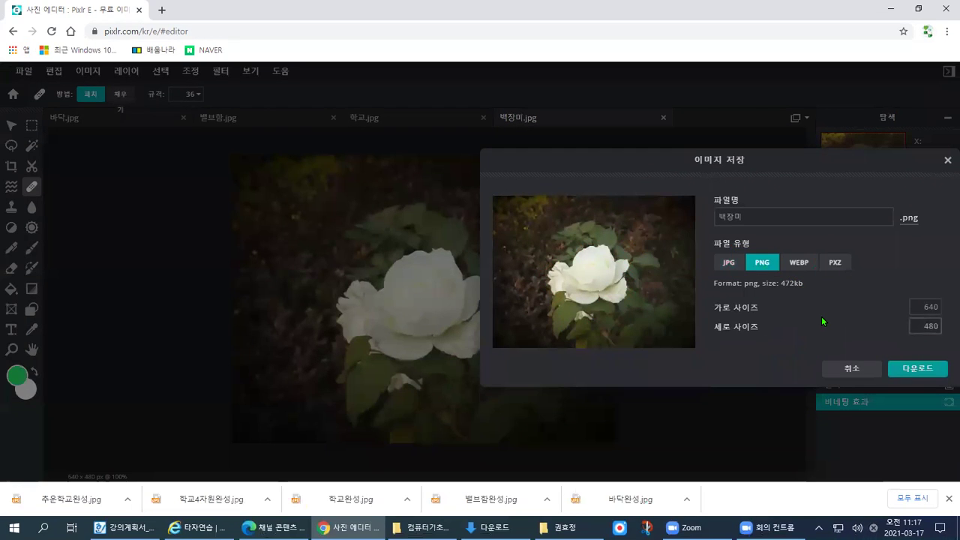
- Save the vignetted white rose image in PXZ format under the file name 백장미연습
{"action": "left_click", "coordinate": [836, 263]}
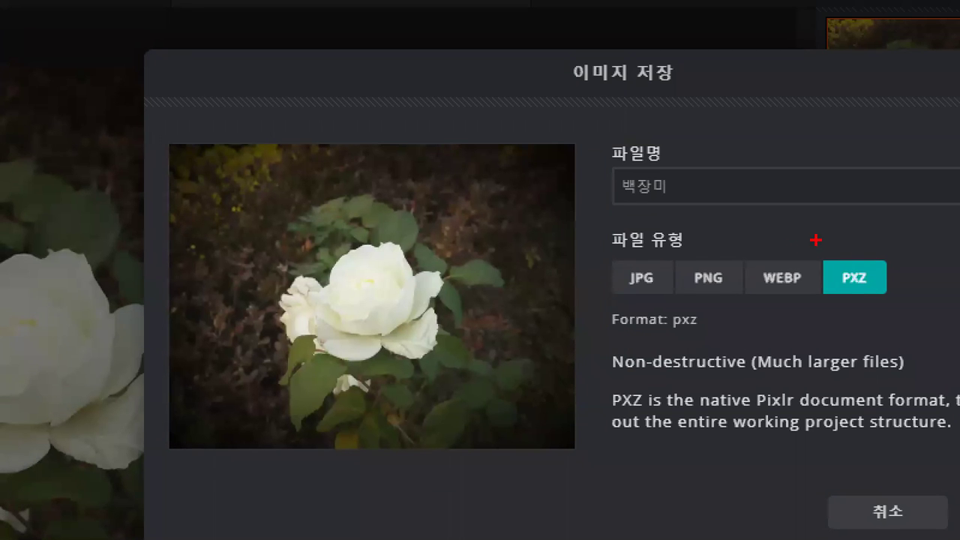
{"action": "left_click_drag", "start_coordinate": [820, 244], "coordinate": [867, 294]}
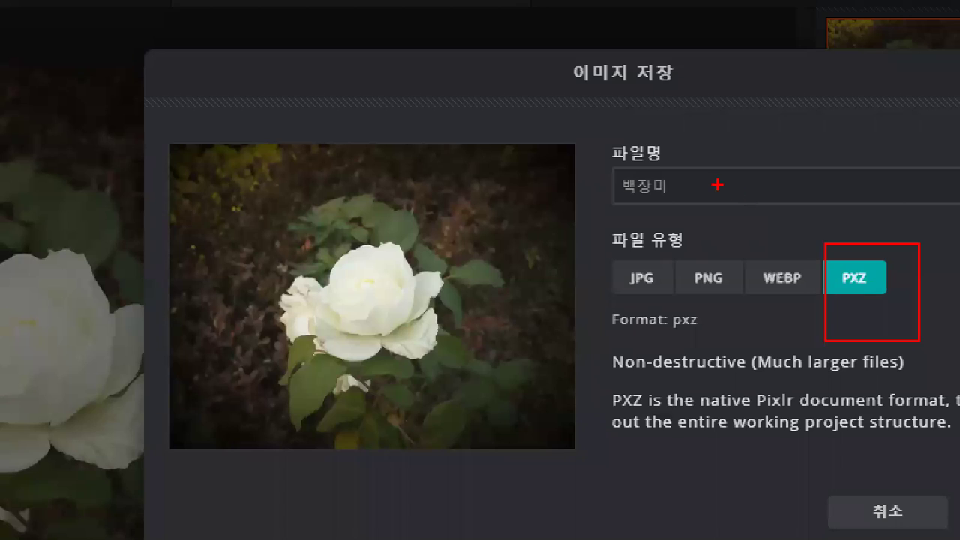
{"action": "left_click", "coordinate": [718, 188]}
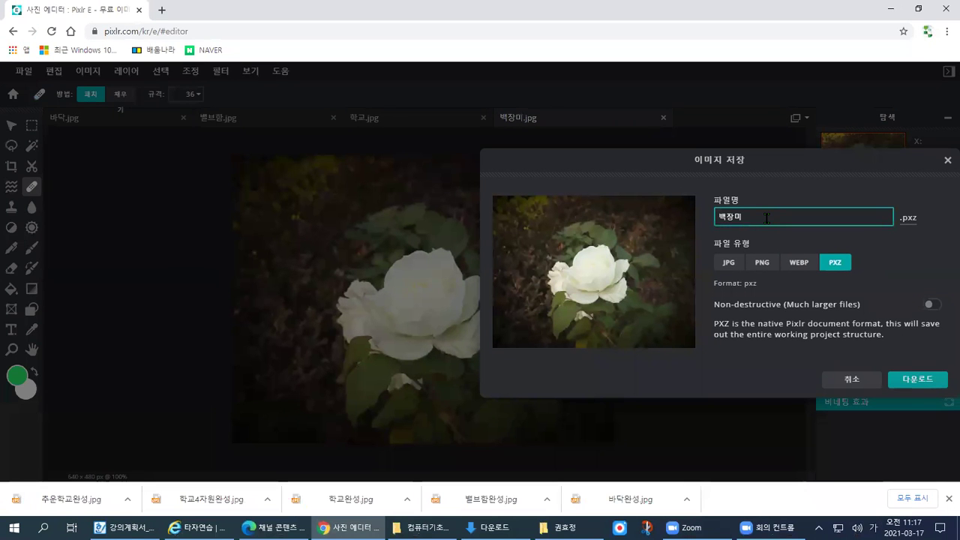
{"action": "type", "text": "와"}
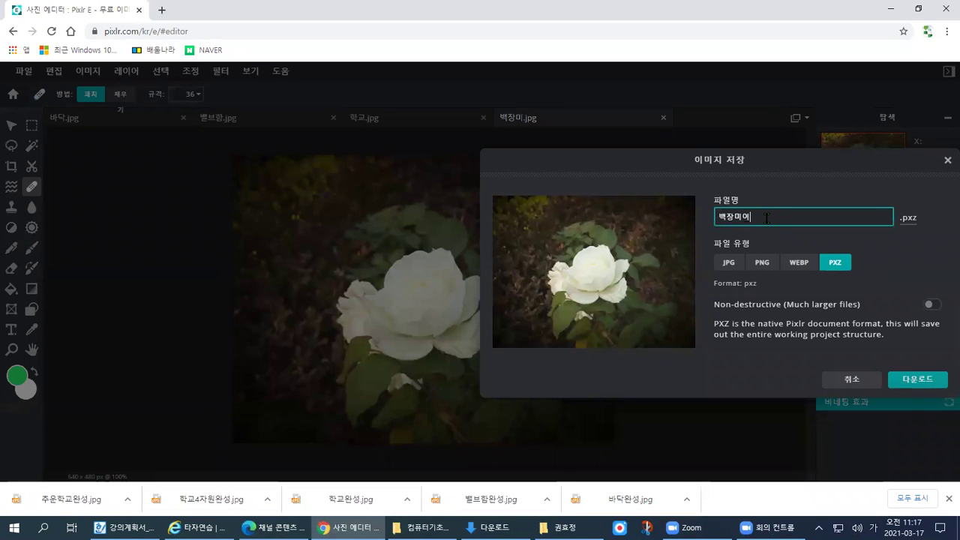
{"action": "type", "text": "습"}
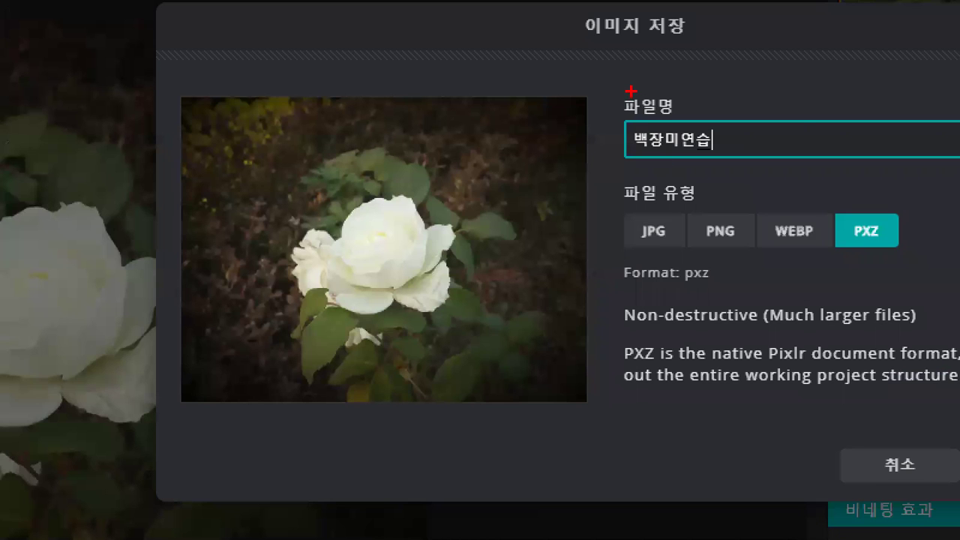
{"action": "left_click_drag", "start_coordinate": [719, 190], "coordinate": [804, 238]}
{"action": "left_click", "coordinate": [912, 377]}
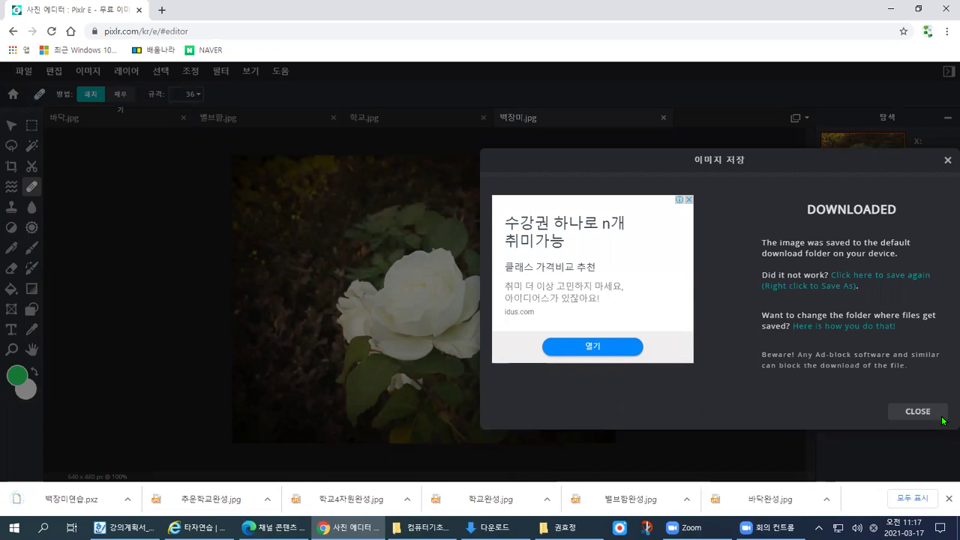
{"action": "left_click", "coordinate": [918, 412]}
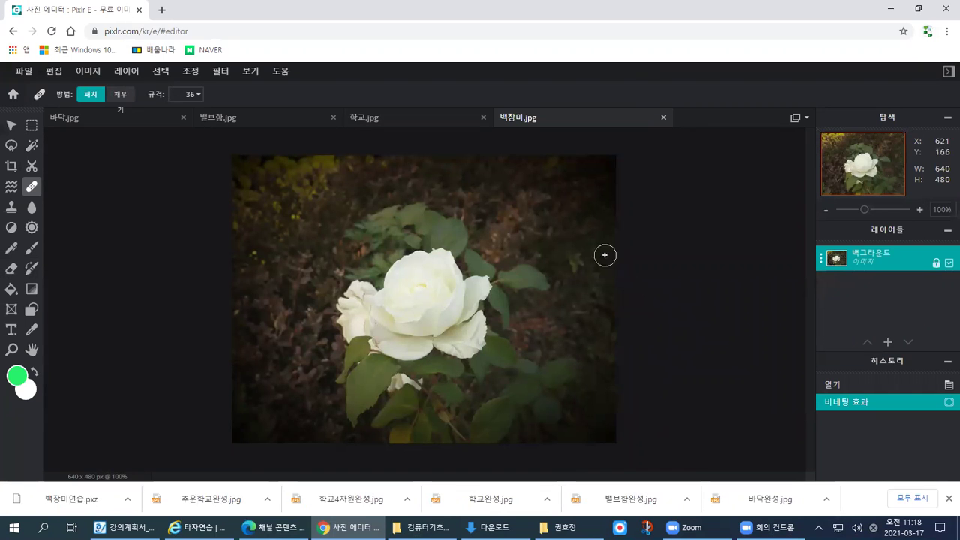
{"action": "left_click", "coordinate": [192, 80]}
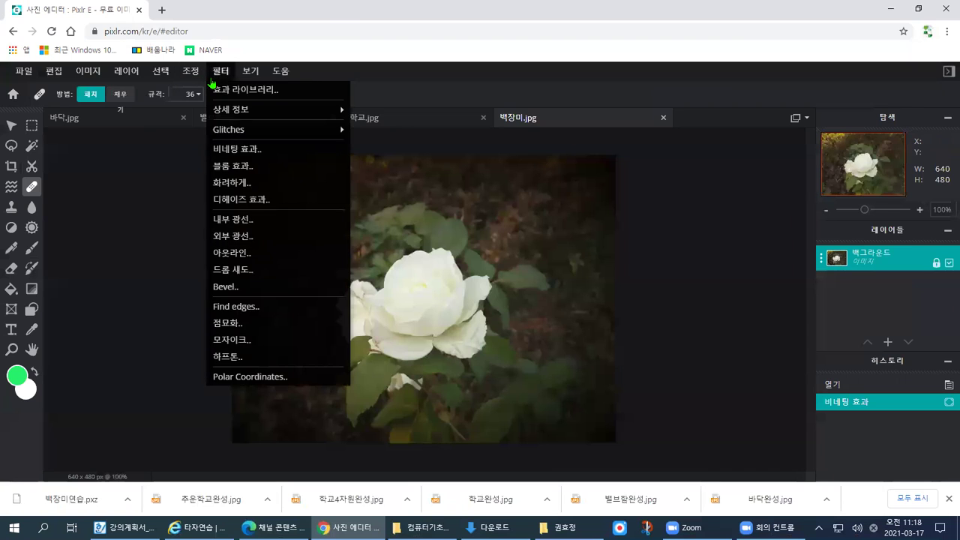
{"action": "left_click", "coordinate": [219, 71]}
{"action": "left_click", "coordinate": [240, 218]}
{"action": "mouse_move", "coordinate": [628, 251]}
{"action": "left_mouse_down"}
{"action": "mouse_move", "coordinate": [655, 255]}
{"action": "mouse_move", "coordinate": [619, 251]}
{"action": "left_mouse_up"}
{"action": "left_click", "coordinate": [754, 358]}
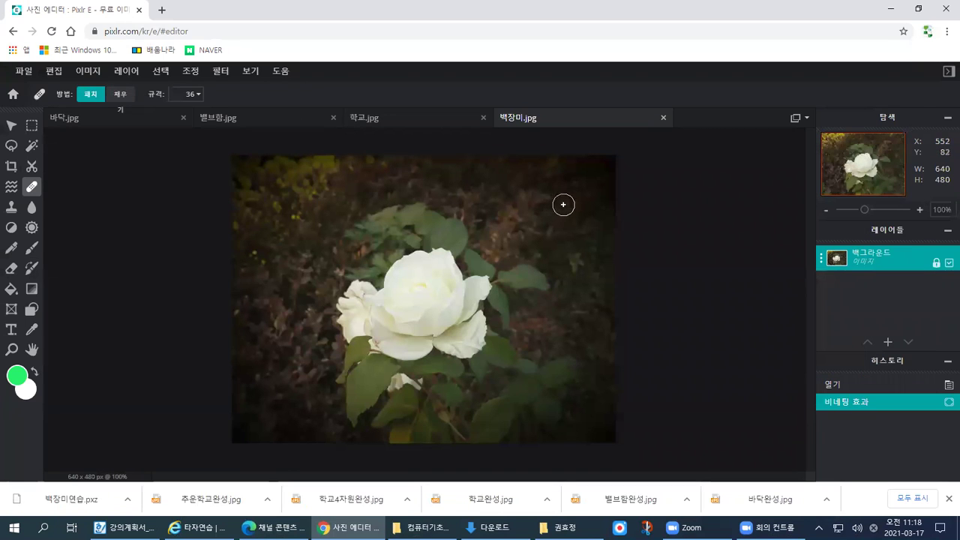
{"action": "left_click", "coordinate": [586, 159]}
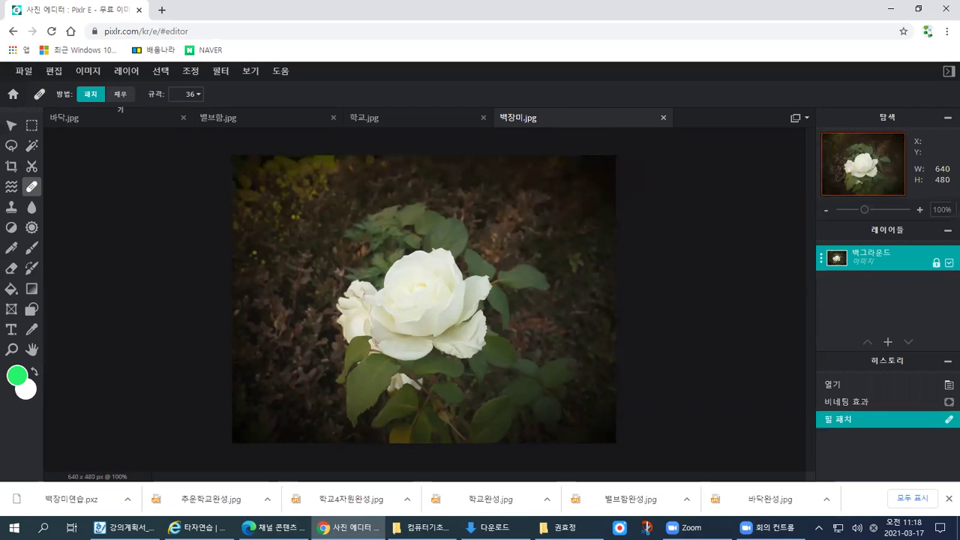
{"action": "left_click", "coordinate": [893, 401]}
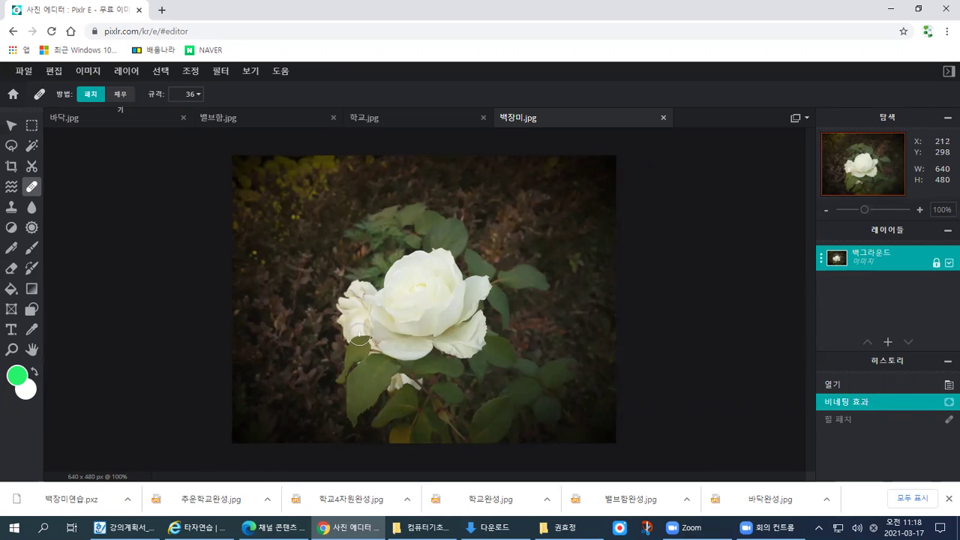
- Start the inner glow filter (내부 광선) on the white rose photo with a size of 54 px and 100% feather
{"action": "left_click", "coordinate": [221, 73]}
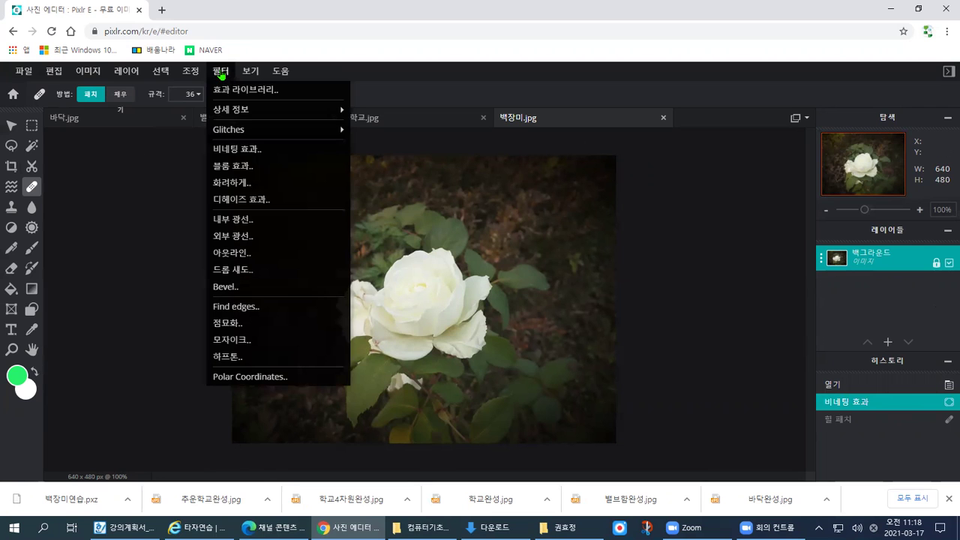
{"action": "left_click", "coordinate": [273, 225]}
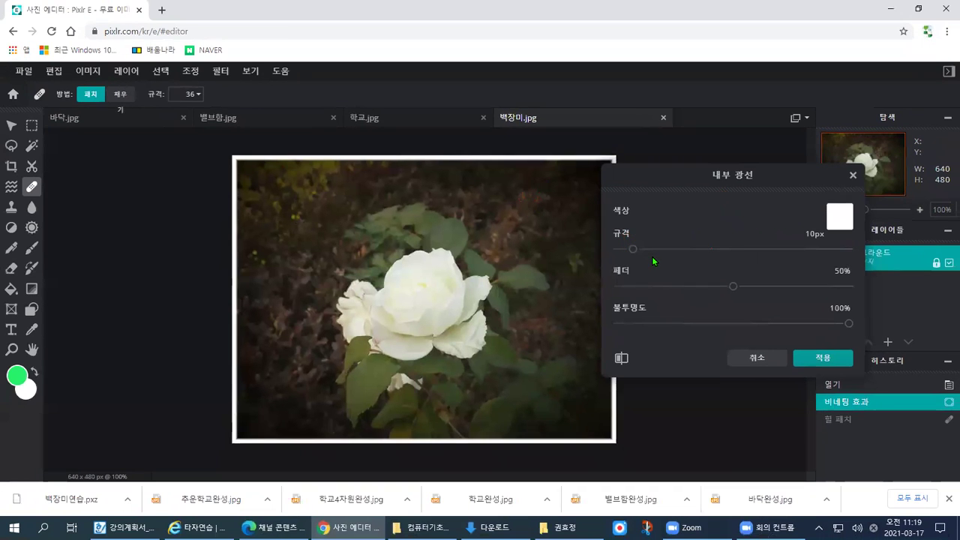
{"action": "left_click_drag", "start_coordinate": [636, 256], "coordinate": [702, 252]}
{"action": "left_click_drag", "start_coordinate": [735, 295], "coordinate": [850, 296]}
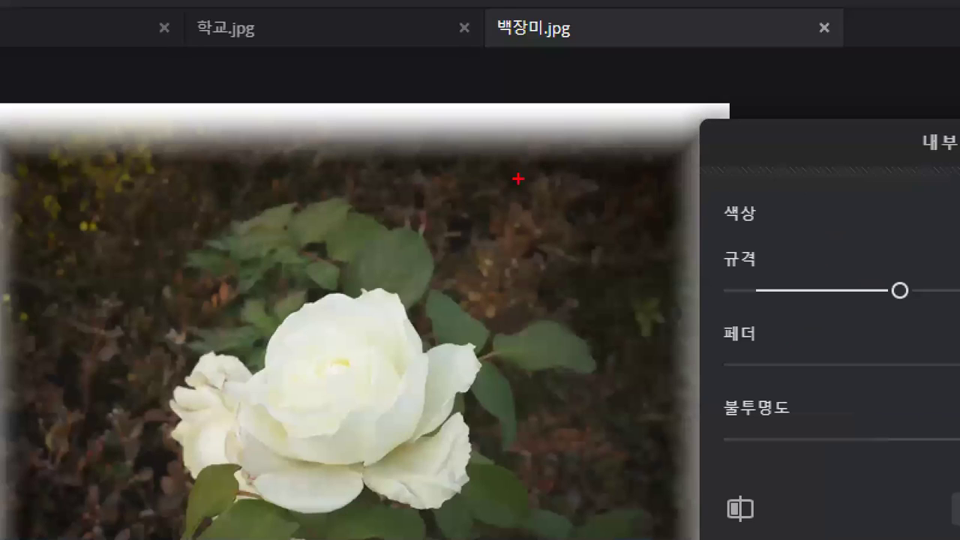
{"action": "mouse_move", "coordinate": [517, 187]}
{"action": "left_mouse_down"}
{"action": "mouse_move", "coordinate": [431, 172]}
{"action": "mouse_move", "coordinate": [503, 121]}
{"action": "mouse_move", "coordinate": [537, 202]}
{"action": "left_mouse_up"}
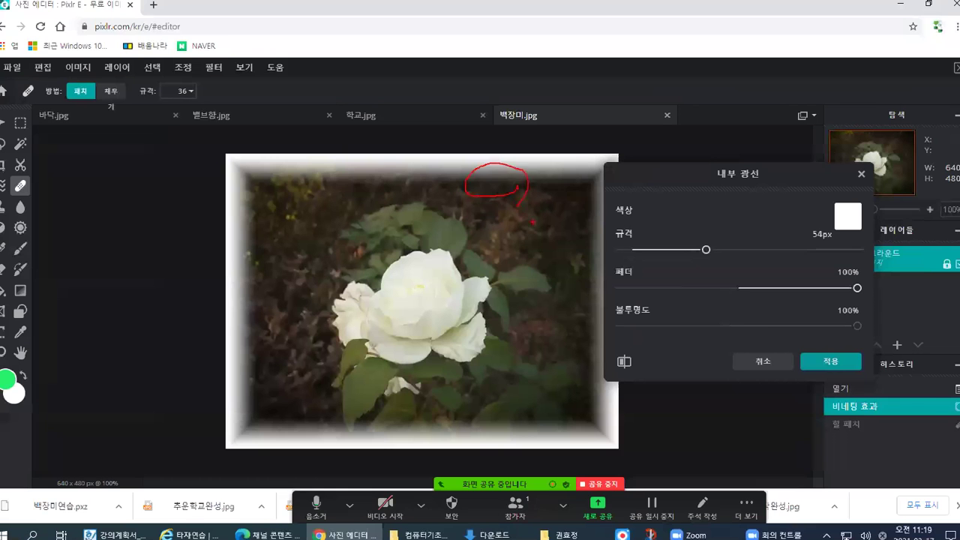
- Try the inner glow with feather reduced to 34% and opacity lowered slightly to 96%
{"action": "left_click_drag", "start_coordinate": [850, 289], "coordinate": [697, 293]}
{"action": "mouse_move", "coordinate": [849, 330]}
{"action": "left_mouse_down"}
{"action": "mouse_move", "coordinate": [770, 327]}
{"action": "mouse_move", "coordinate": [862, 328]}
{"action": "left_mouse_up"}
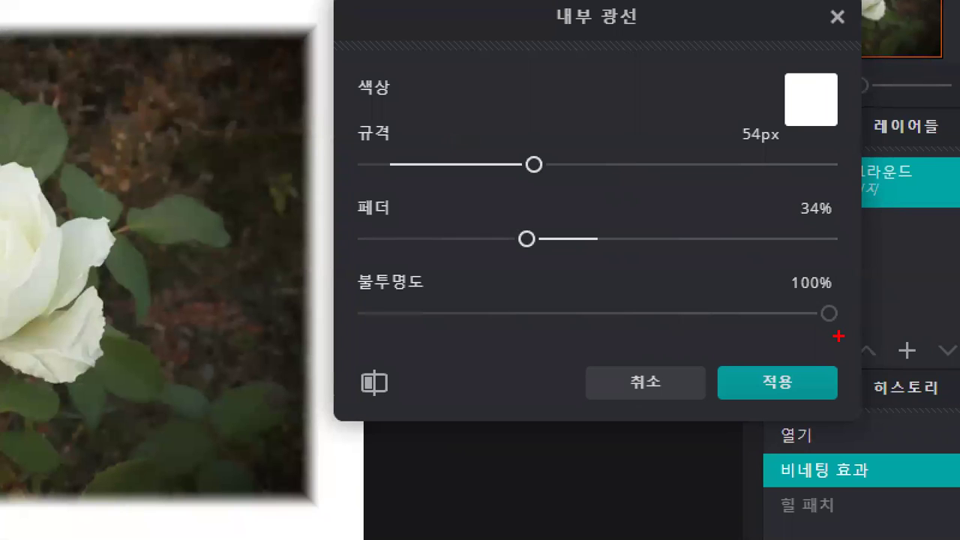
{"action": "mouse_move", "coordinate": [850, 335]}
{"action": "left_mouse_down"}
{"action": "mouse_move", "coordinate": [863, 301]}
{"action": "mouse_move", "coordinate": [861, 338]}
{"action": "mouse_move", "coordinate": [738, 309]}
{"action": "left_mouse_up"}
{"action": "key", "text": "Escape"}
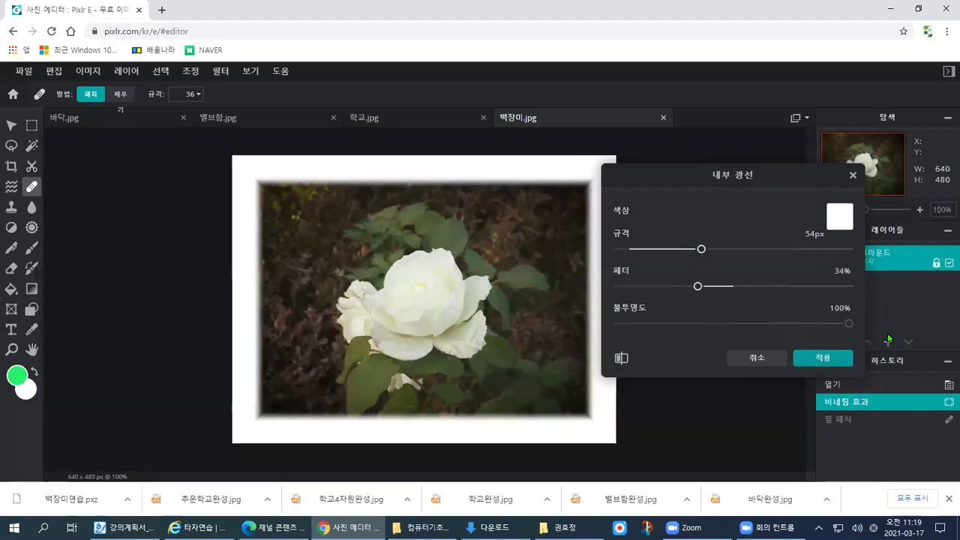
{"action": "mouse_move", "coordinate": [854, 331]}
{"action": "left_mouse_down"}
{"action": "mouse_move", "coordinate": [637, 334]}
{"action": "mouse_move", "coordinate": [866, 327]}
{"action": "left_mouse_up"}
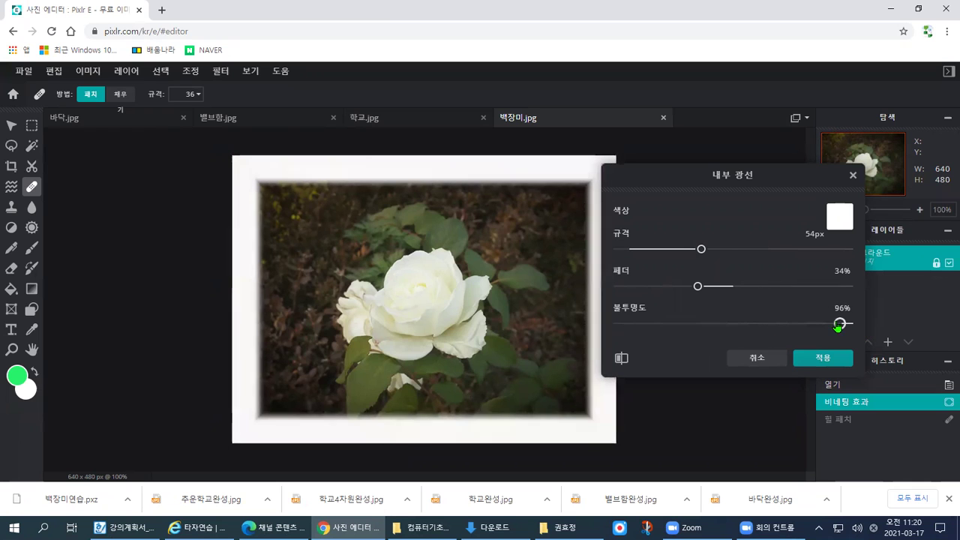
- Set the inner glow's size to 30 px, feather to 50% and opacity to 80%
{"action": "left_click_drag", "start_coordinate": [701, 249], "coordinate": [666, 258]}
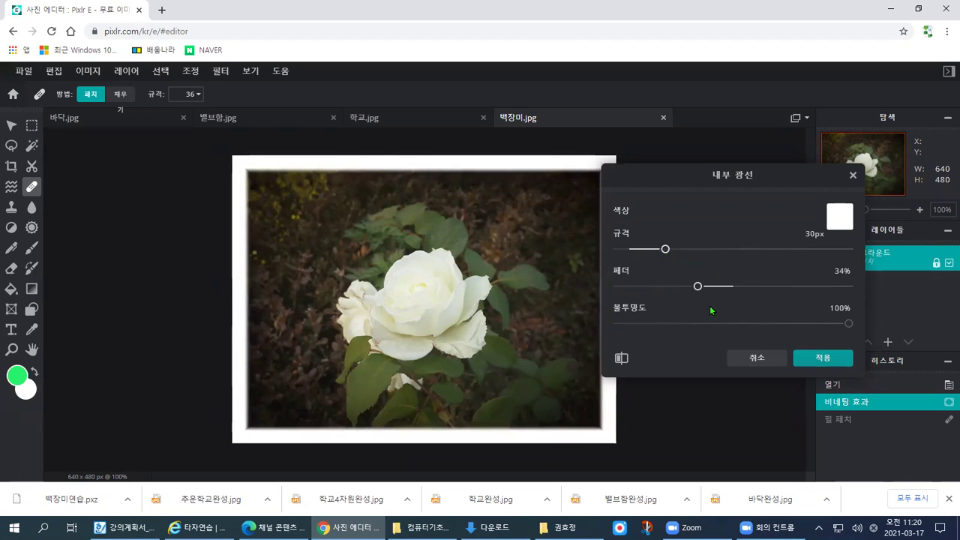
{"action": "left_click_drag", "start_coordinate": [698, 293], "coordinate": [735, 297]}
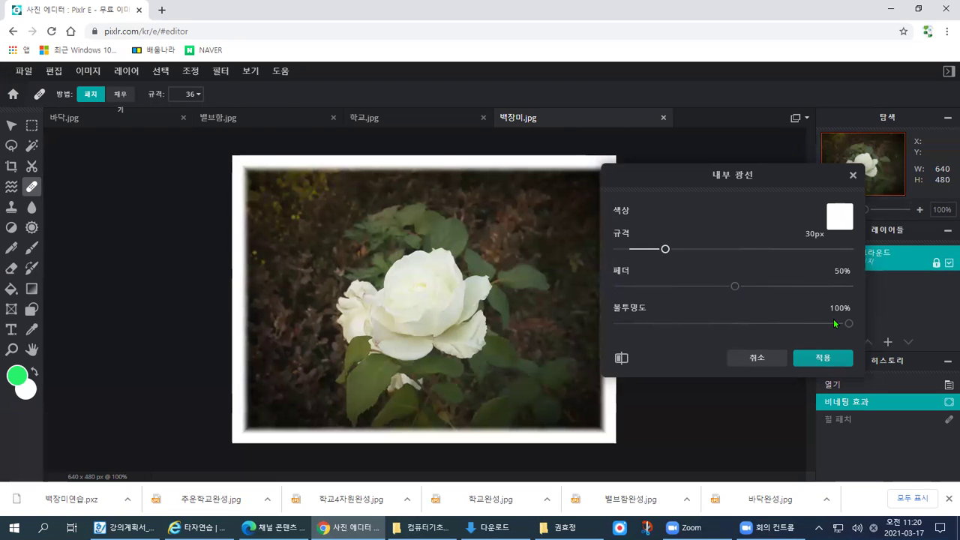
{"action": "left_click_drag", "start_coordinate": [848, 323], "coordinate": [804, 323]}
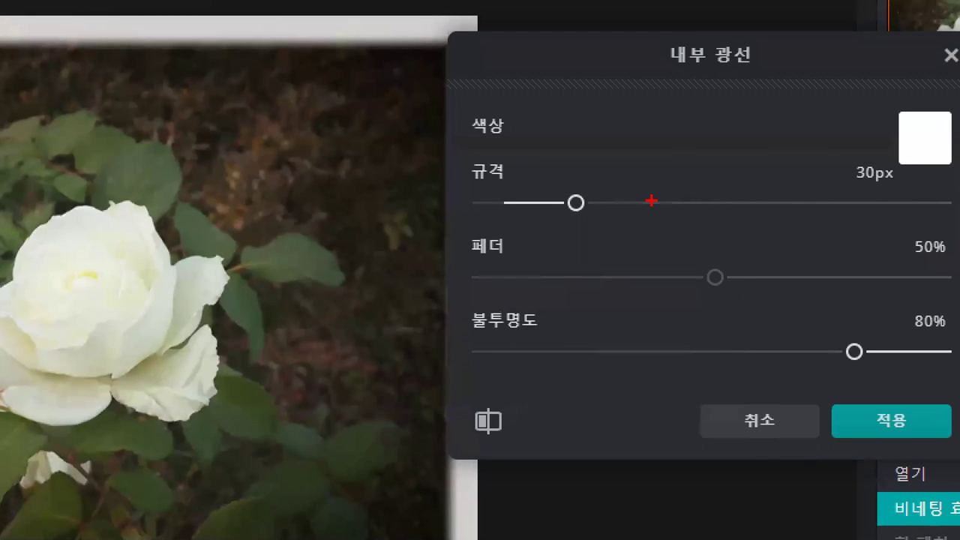
{"action": "mouse_move", "coordinate": [652, 201]}
{"action": "left_mouse_down"}
{"action": "mouse_move", "coordinate": [472, 127]}
{"action": "mouse_move", "coordinate": [649, 201]}
{"action": "left_mouse_up"}
{"action": "mouse_move", "coordinate": [307, 42]}
{"action": "left_mouse_down"}
{"action": "mouse_move", "coordinate": [397, 59]}
{"action": "mouse_move", "coordinate": [428, 388]}
{"action": "left_mouse_up"}
{"action": "mouse_move", "coordinate": [554, 240]}
{"action": "left_mouse_down"}
{"action": "mouse_move", "coordinate": [451, 293]}
{"action": "mouse_move", "coordinate": [461, 210]}
{"action": "mouse_move", "coordinate": [529, 244]}
{"action": "left_mouse_up"}
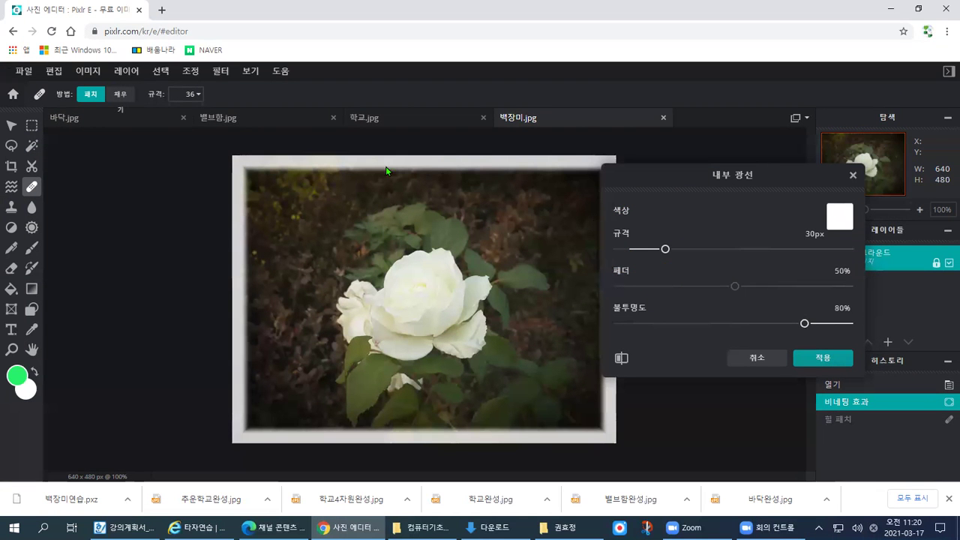
{"action": "key", "text": "ctrl+2"}
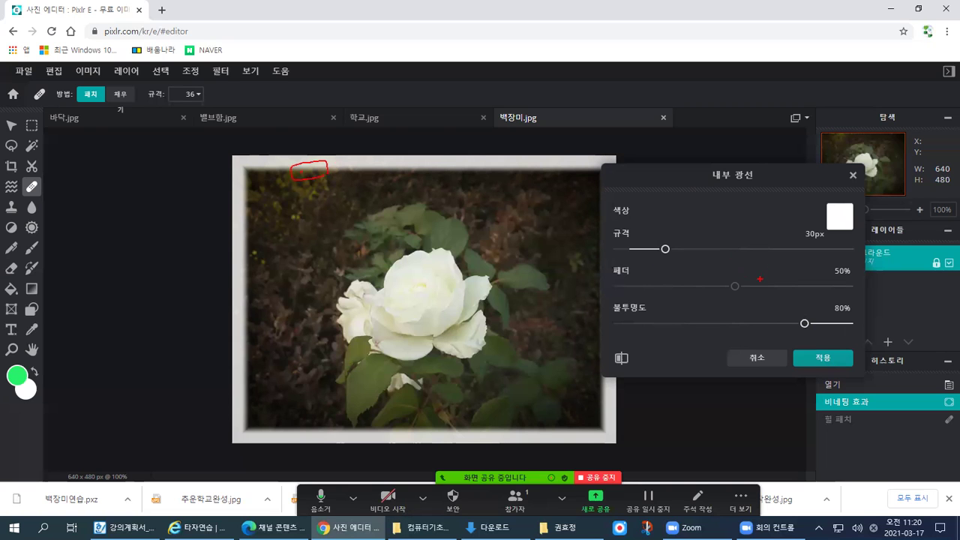
- Lower the inner glow's opacity to 45% and apply the filter to the rose photo
{"action": "mouse_move", "coordinate": [736, 287]}
{"action": "left_mouse_down"}
{"action": "mouse_move", "coordinate": [860, 291]}
{"action": "mouse_move", "coordinate": [735, 296]}
{"action": "left_mouse_up"}
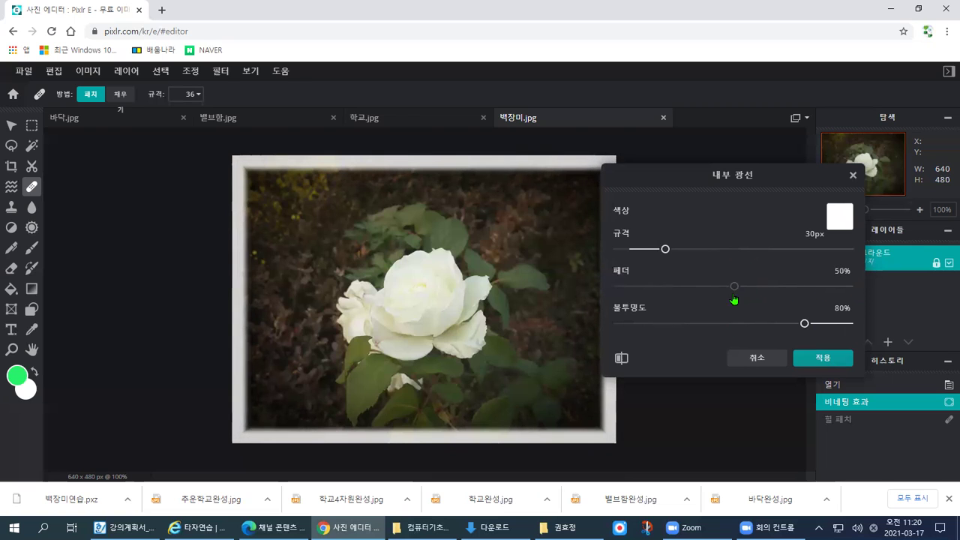
{"action": "mouse_move", "coordinate": [797, 226]}
{"action": "left_mouse_down"}
{"action": "mouse_move", "coordinate": [828, 234]}
{"action": "mouse_move", "coordinate": [815, 245]}
{"action": "left_mouse_up"}
{"action": "left_click_drag", "start_coordinate": [846, 277], "coordinate": [858, 285]}
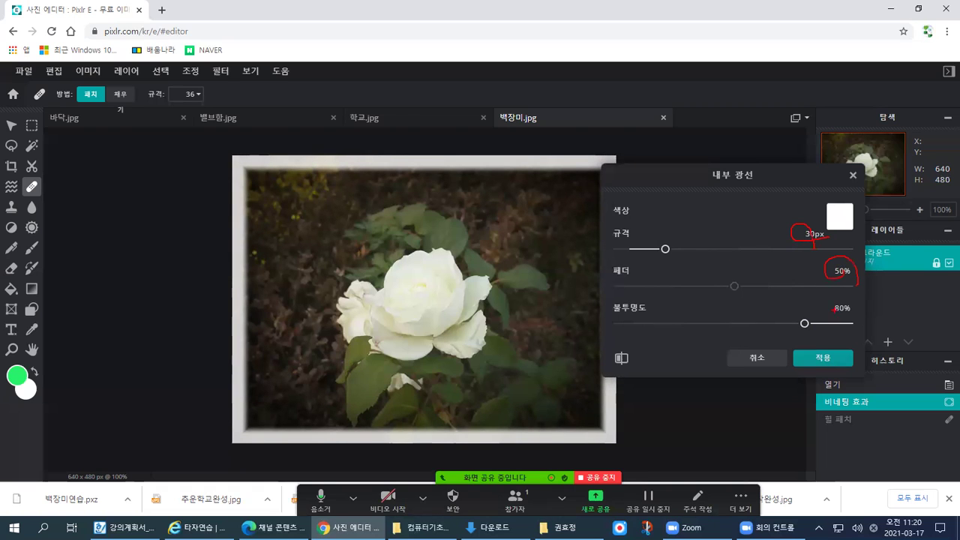
{"action": "left_click_drag", "start_coordinate": [815, 323], "coordinate": [576, 283]}
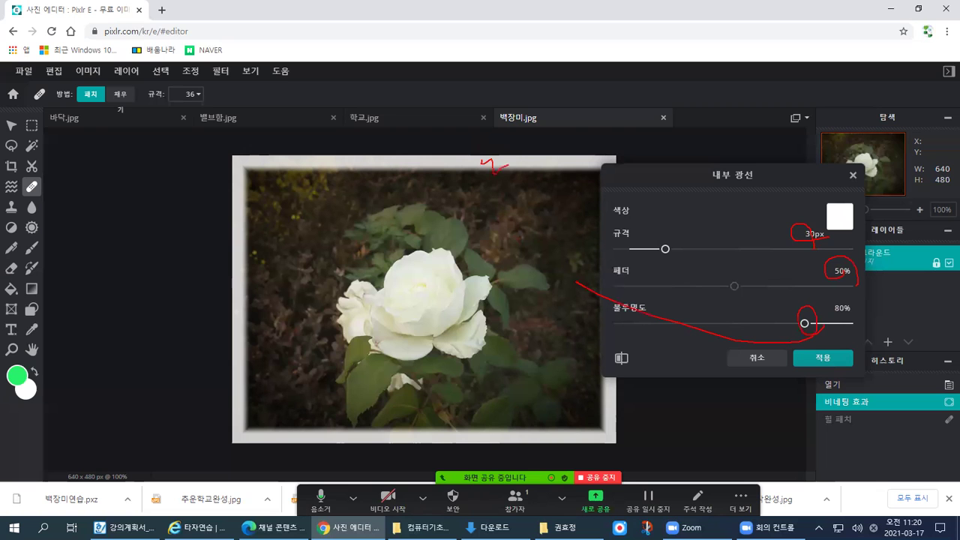
{"action": "key", "text": "Escape"}
{"action": "left_click_drag", "start_coordinate": [804, 324], "coordinate": [725, 334]}
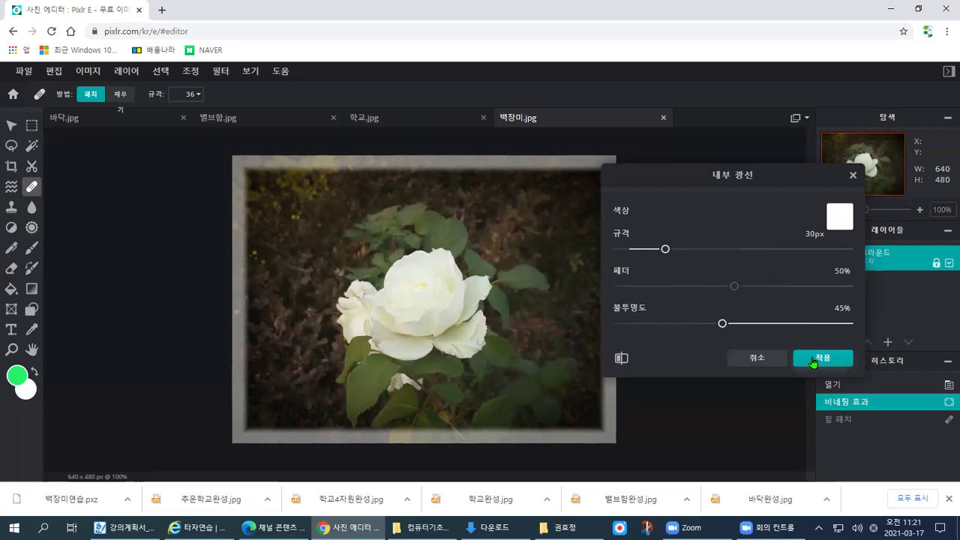
{"action": "left_click", "coordinate": [813, 363]}
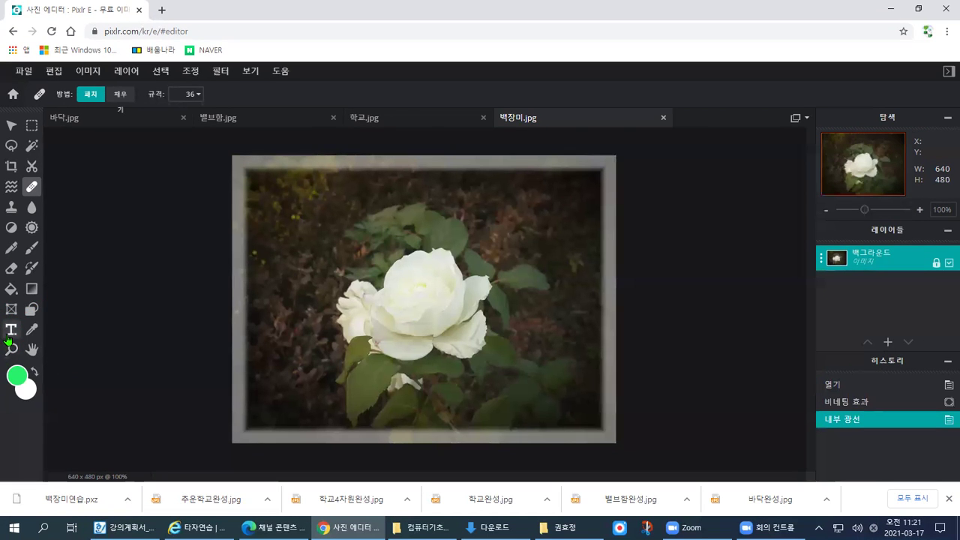
- Add a new text layer to the rose photo and replace its placeholder text with 아름다운 백장미
{"action": "left_click", "coordinate": [9, 335]}
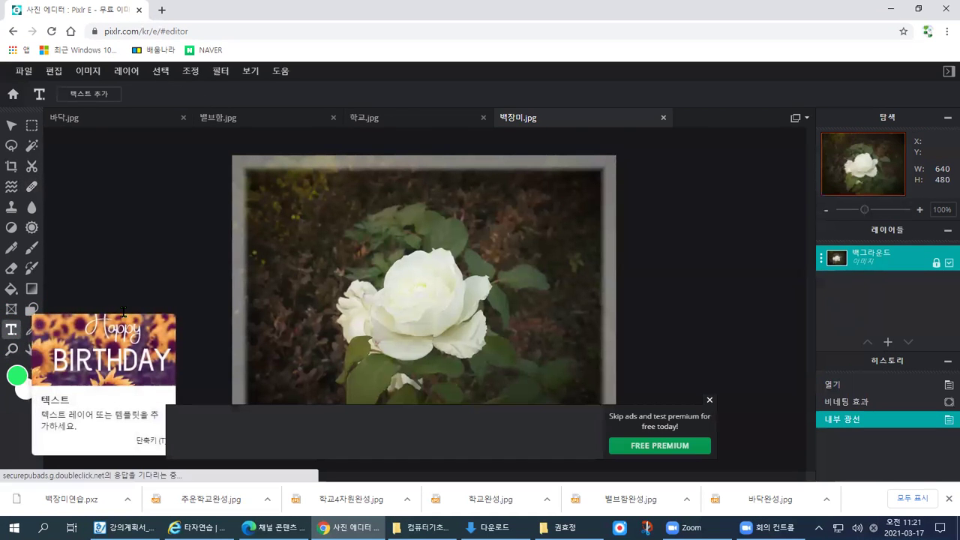
{"action": "left_click", "coordinate": [260, 197]}
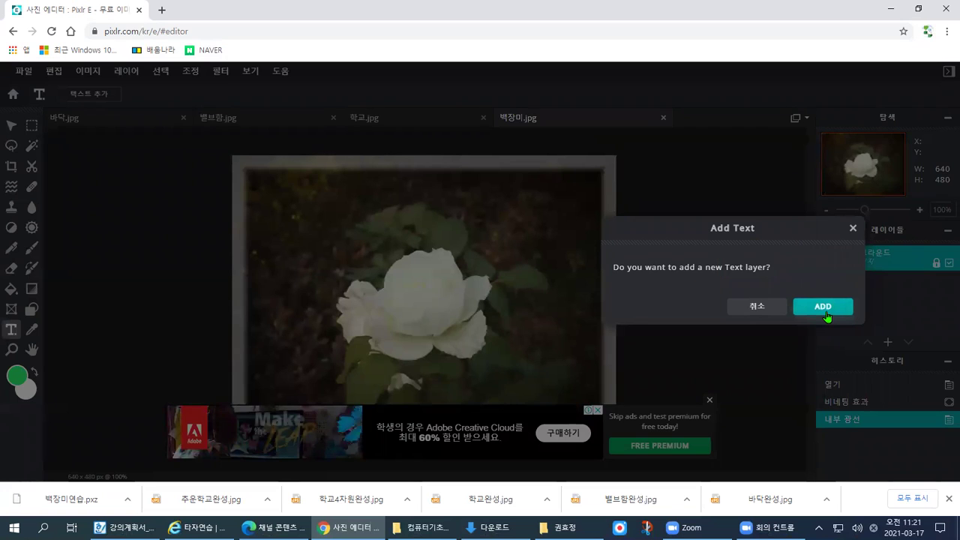
{"action": "left_click", "coordinate": [825, 314]}
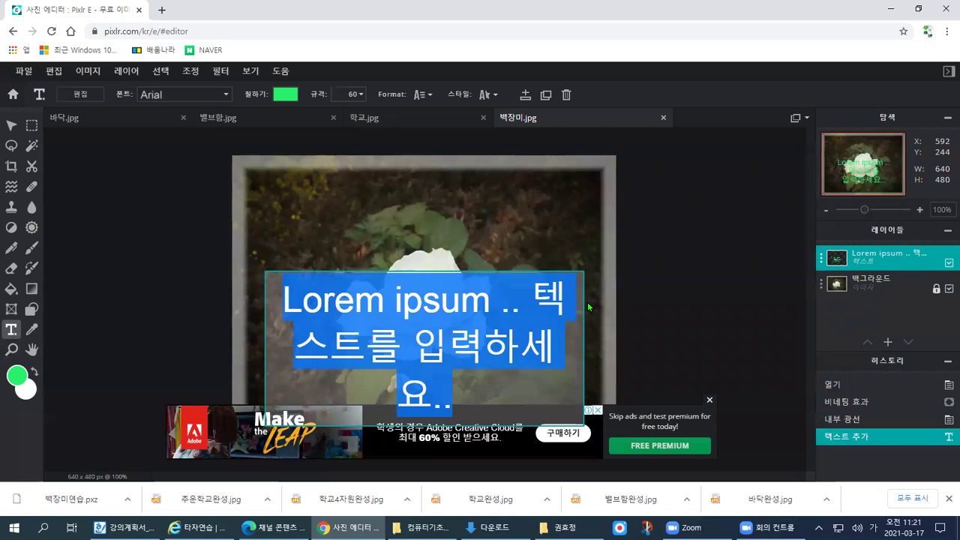
{"action": "key", "text": "BackSpace"}
{"action": "type", "text": "qo"}
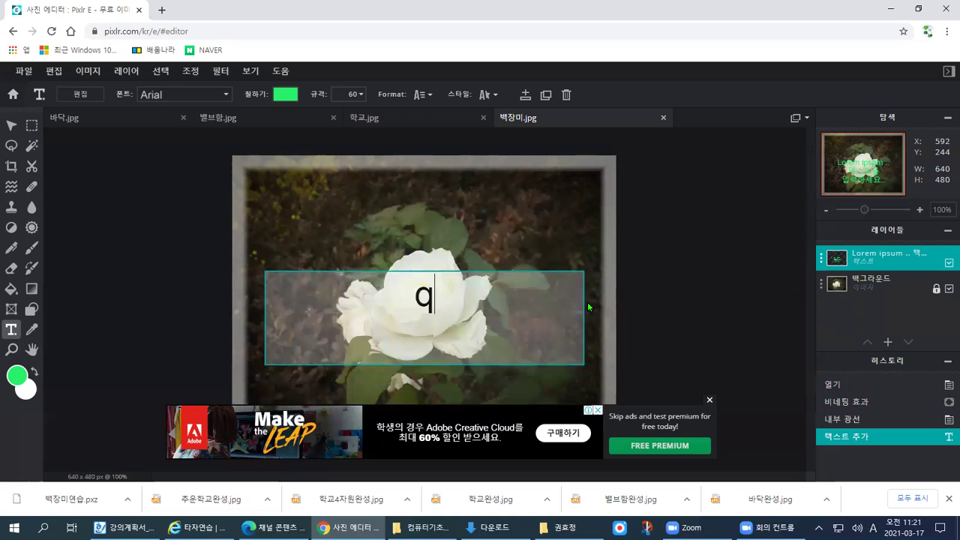
{"action": "key", "text": "BackSpace"}
{"action": "key", "text": "BackSpace"}
{"action": "key", "text": "Hangul"}
{"action": "type", "text": "아름다운 백"}
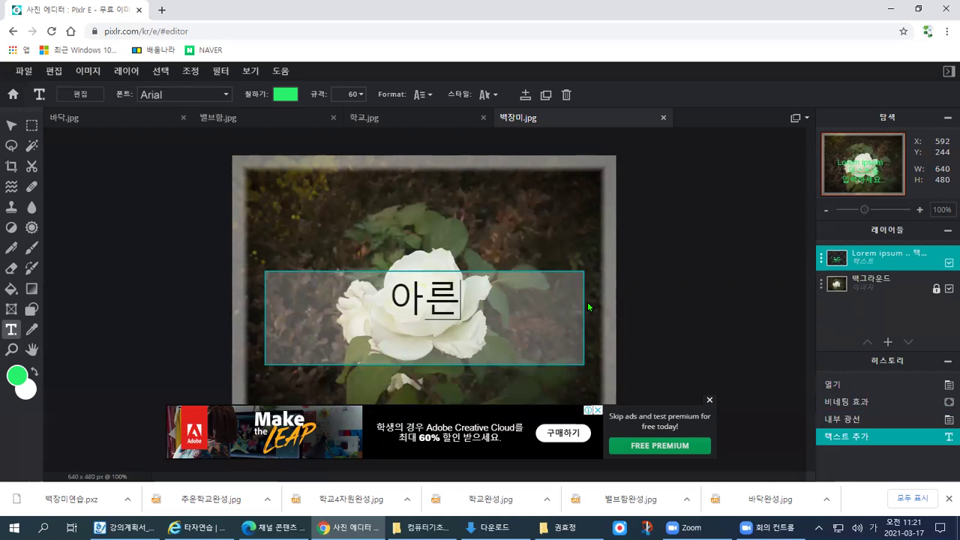
{"action": "type", "text": "장미"}
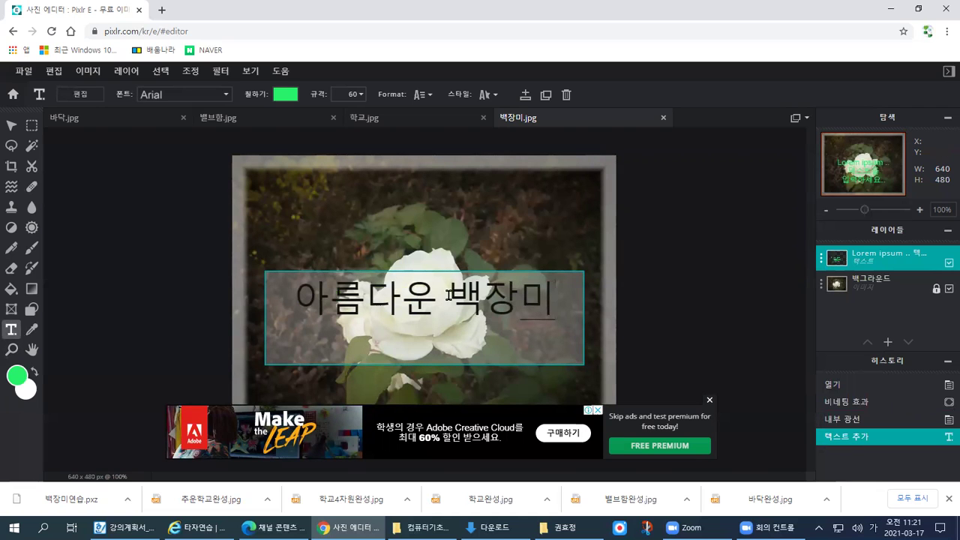
- Browse the available fonts for the 아름다운 백장미 text
{"action": "left_click", "coordinate": [227, 94]}
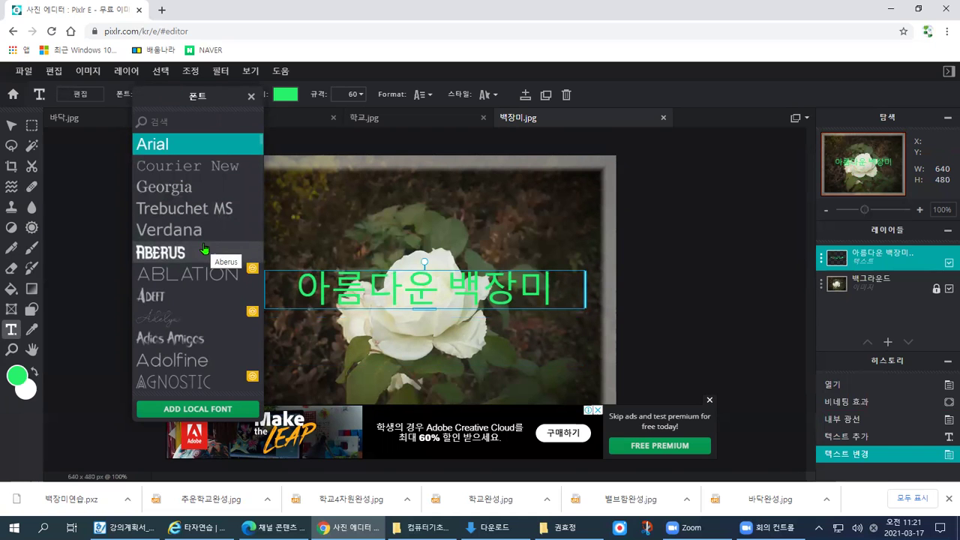
{"action": "scroll", "coordinate": [199, 214], "scroll_direction": "down", "scroll_amount": 5}
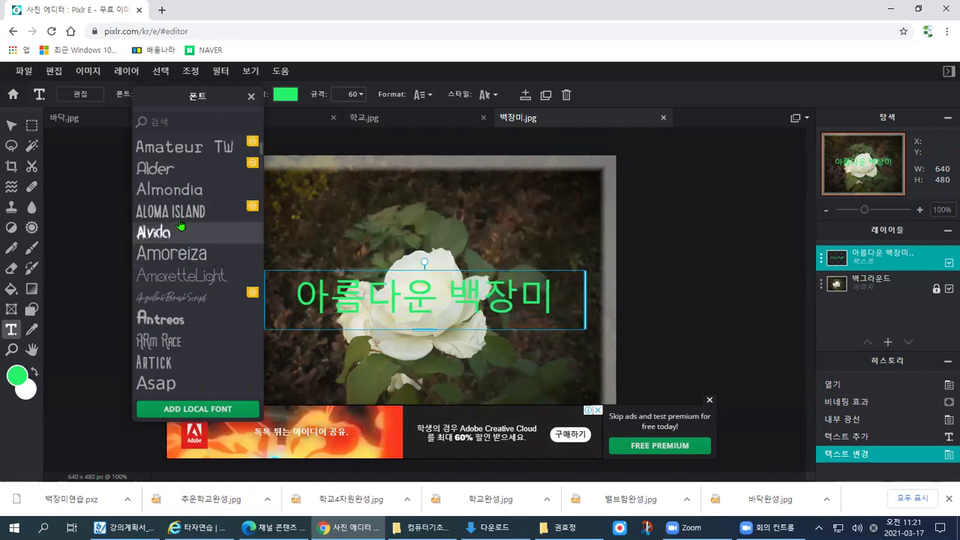
{"action": "left_click", "coordinate": [502, 290]}
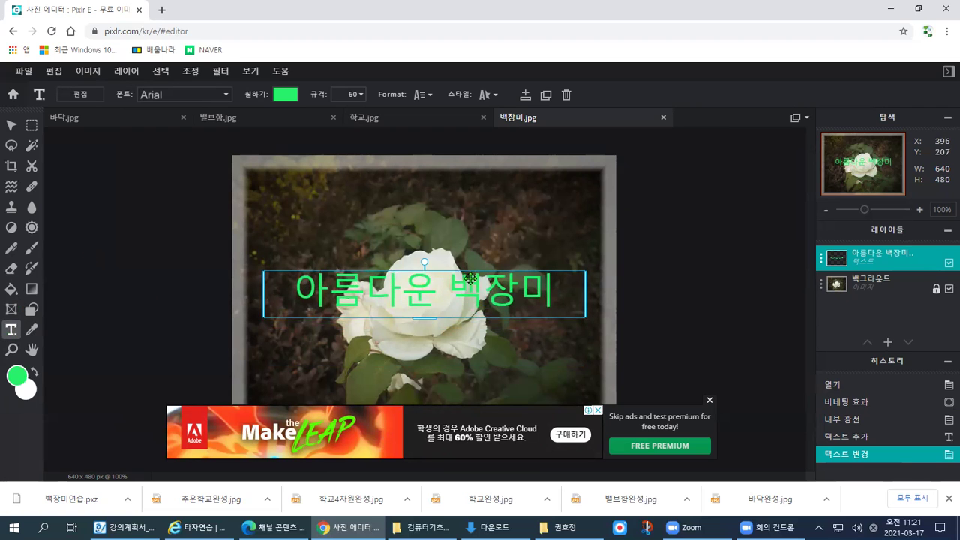
- Replace the Korean text on the rose photo with White rose
{"action": "double_click", "coordinate": [555, 296]}
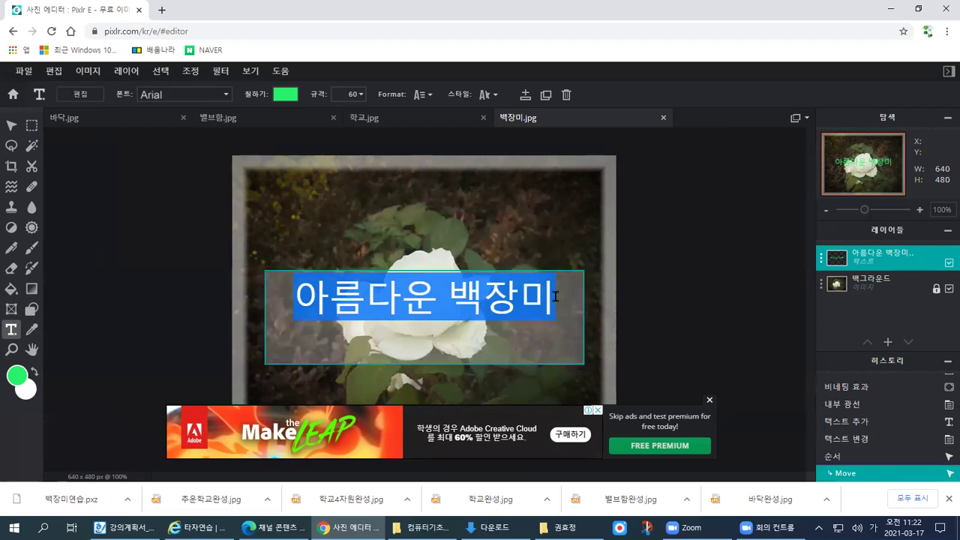
{"action": "key", "text": "Delete"}
{"action": "type", "text": "Rose"}
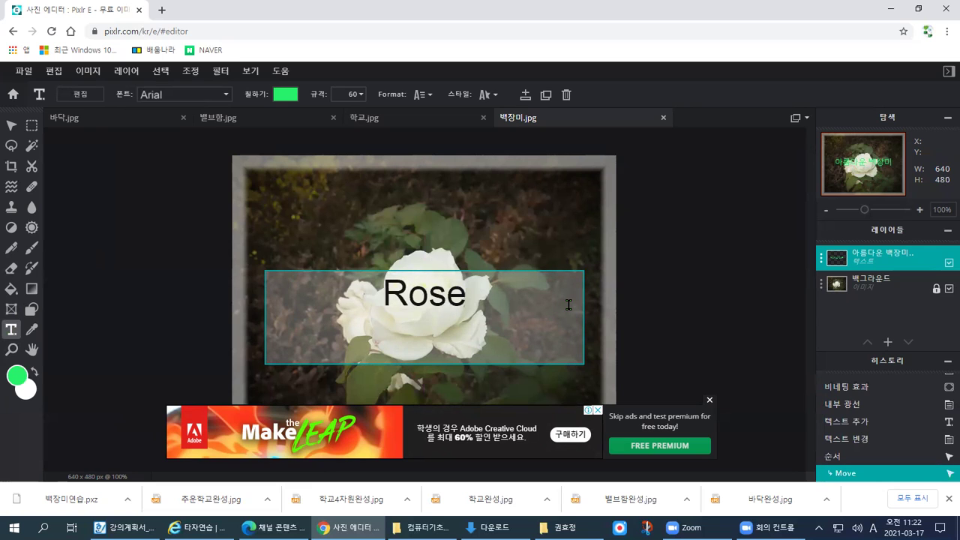
{"action": "left_click", "coordinate": [347, 303]}
{"action": "key", "text": "Delete"}
{"action": "type", "text": "Whit"}
{"action": "type", "text": "e r"}
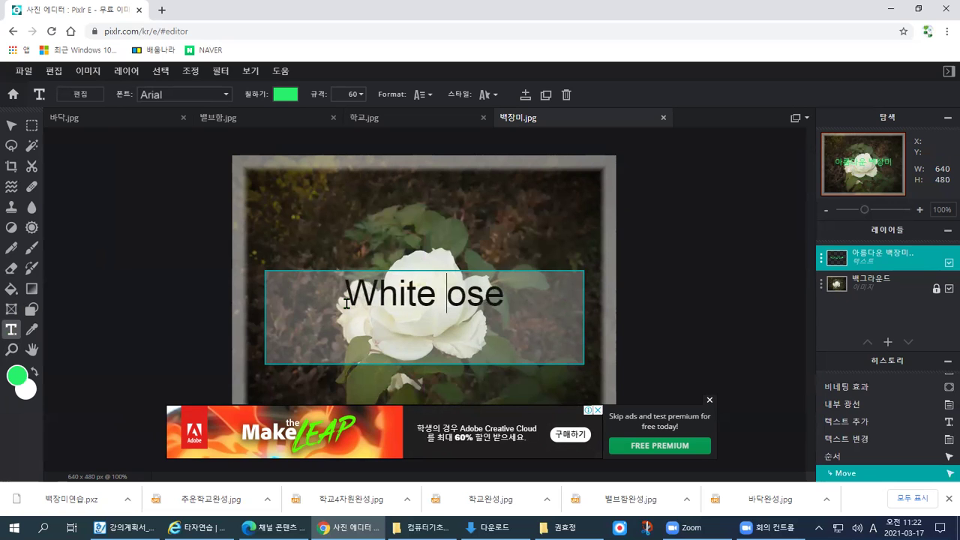
{"action": "left_click", "coordinate": [525, 311]}
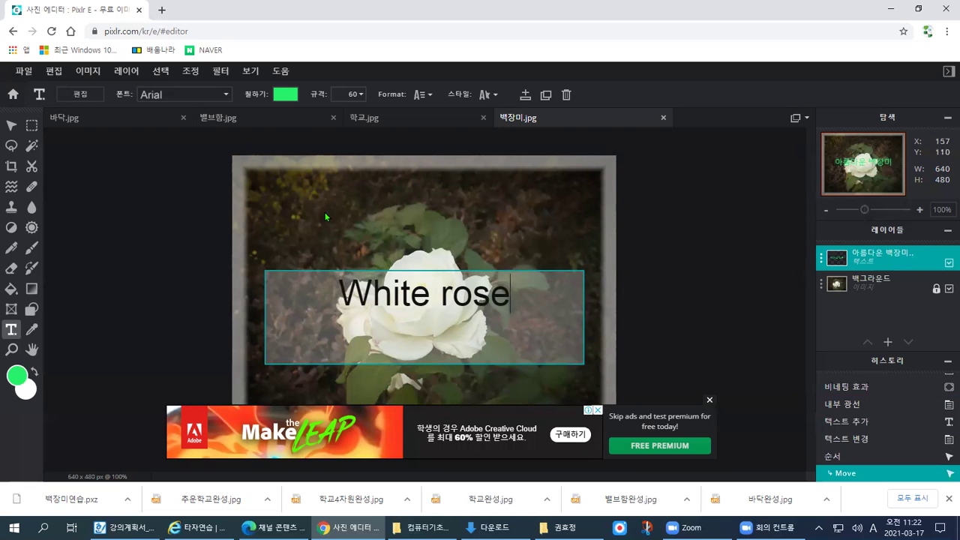
- Preview fonts such as Alder and AmoretteLight on the White rose text
{"action": "left_click", "coordinate": [227, 95]}
{"action": "left_click", "coordinate": [227, 94]}
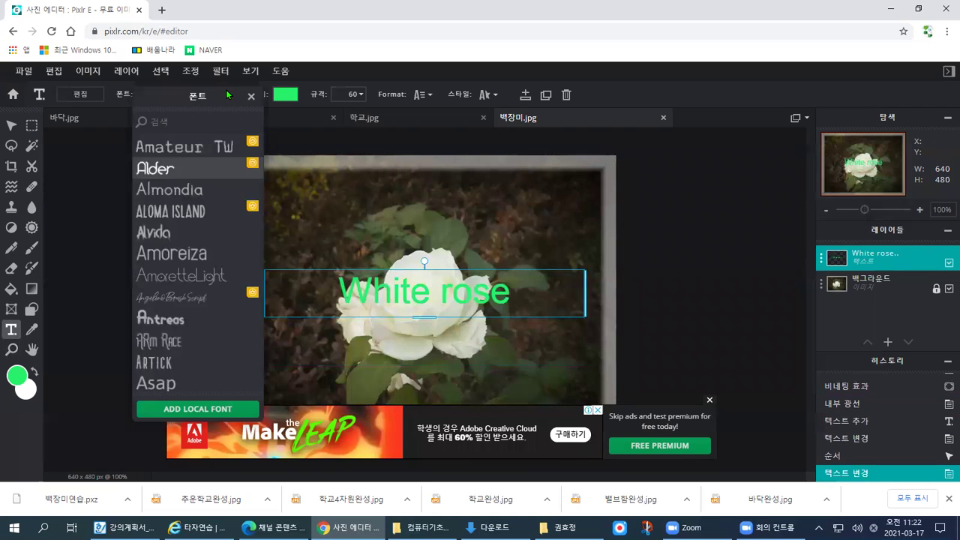
{"action": "left_click", "coordinate": [195, 170]}
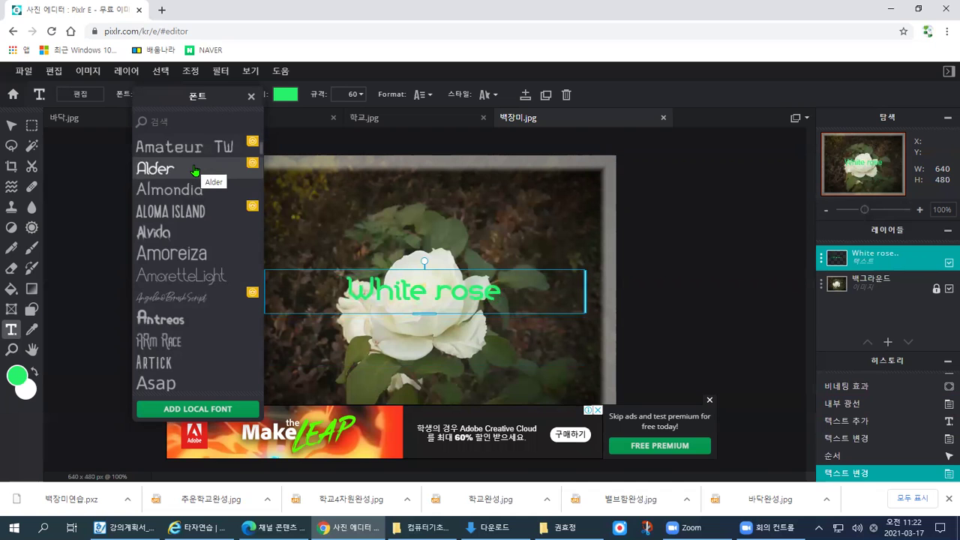
{"action": "left_click", "coordinate": [187, 190]}
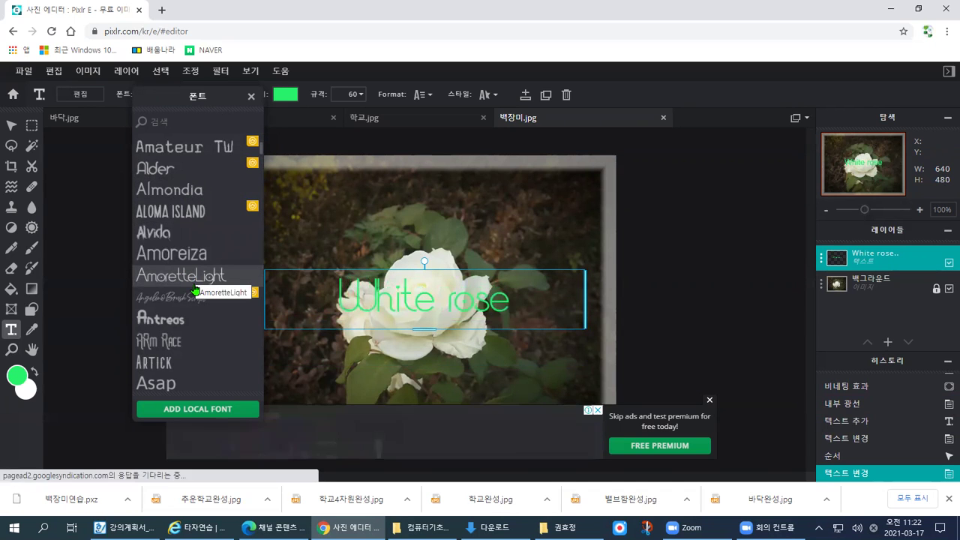
- Filter the fonts by f, clear the filter, try a premium script font and dismiss the premium offer
{"action": "type", "text": "f"}
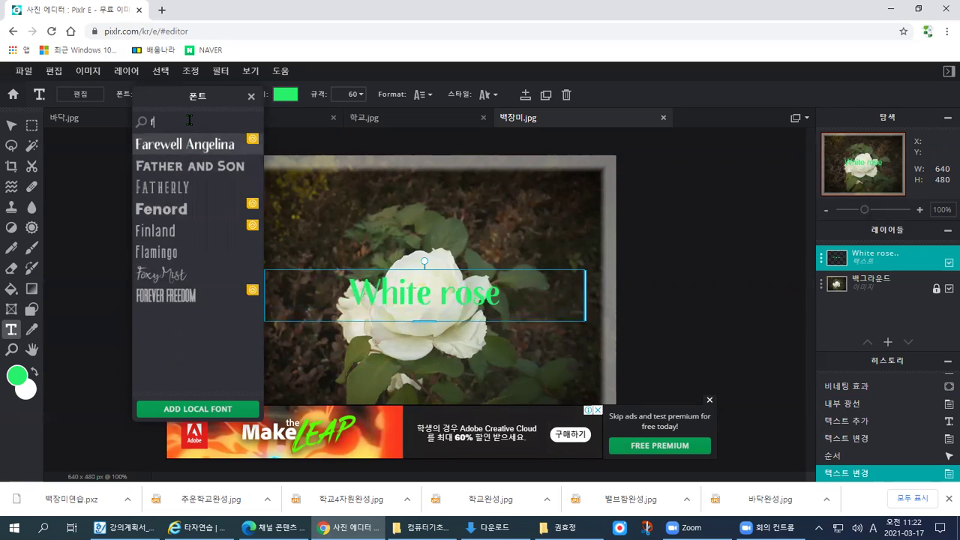
{"action": "key", "text": "BackSpace"}
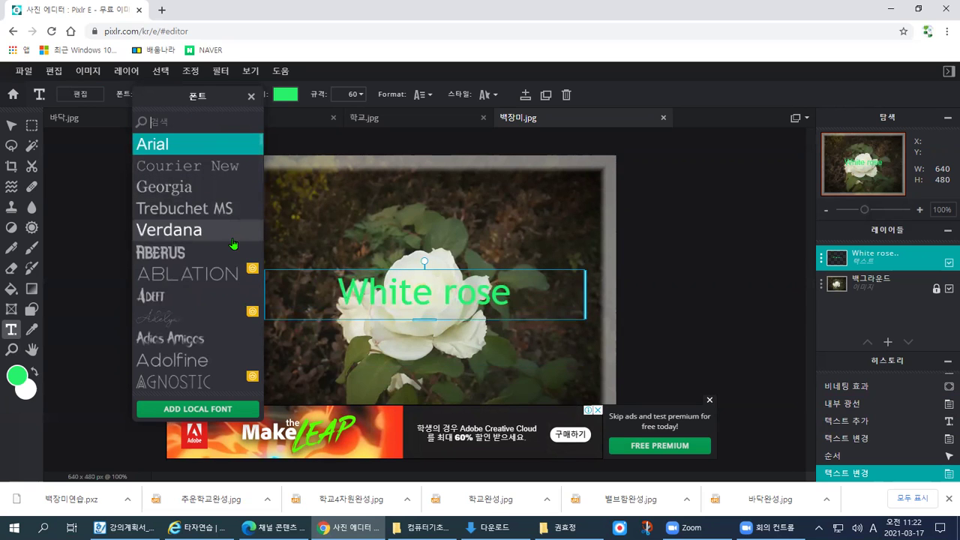
{"action": "left_click", "coordinate": [227, 317]}
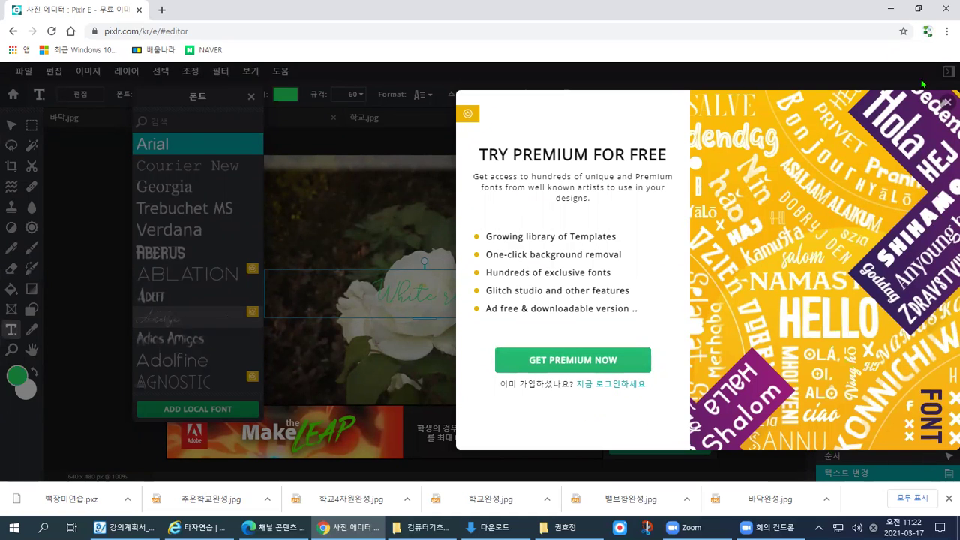
{"action": "left_click", "coordinate": [947, 102]}
- Move the White rose text to the upper-left corner of the photo, just inside the frame
{"action": "left_click", "coordinate": [473, 273]}
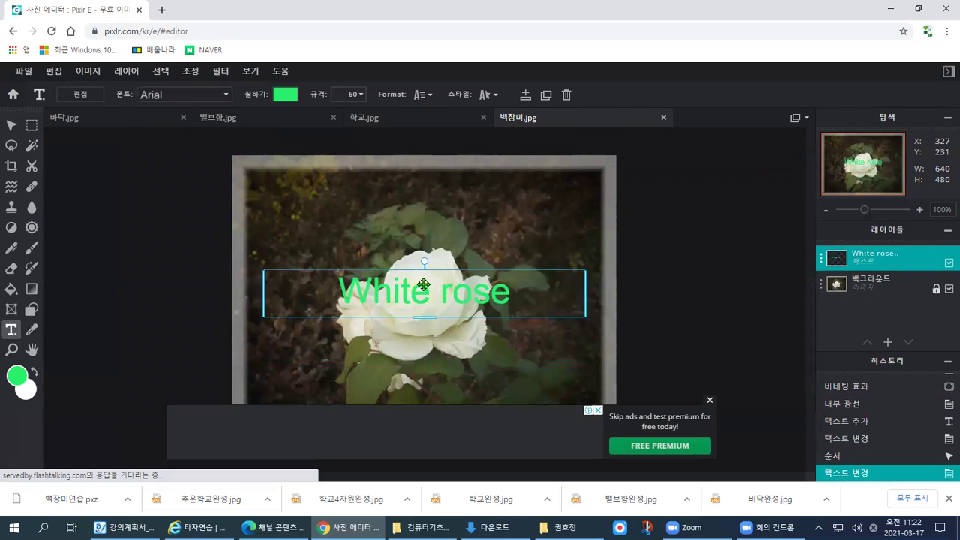
{"action": "left_click_drag", "start_coordinate": [318, 272], "coordinate": [284, 185]}
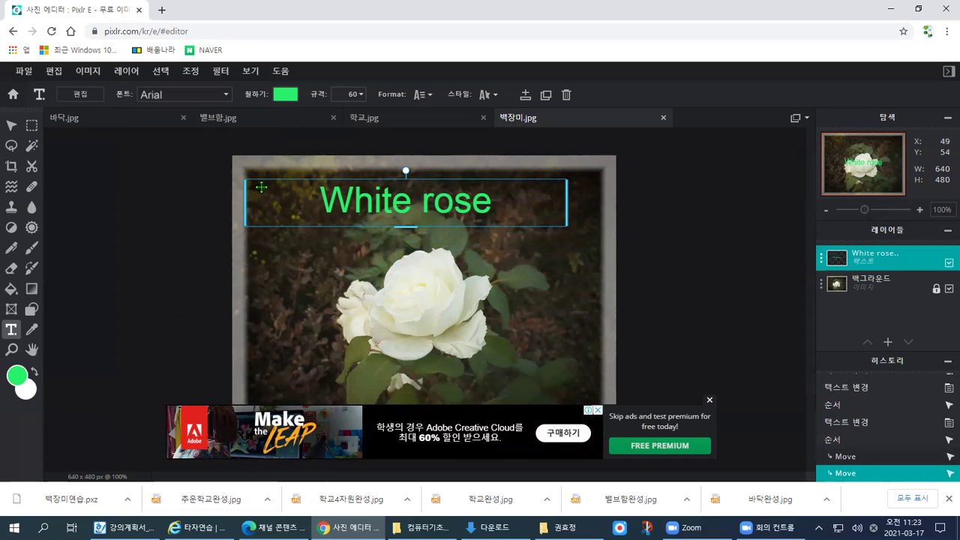
{"action": "left_click_drag", "start_coordinate": [272, 188], "coordinate": [198, 177]}
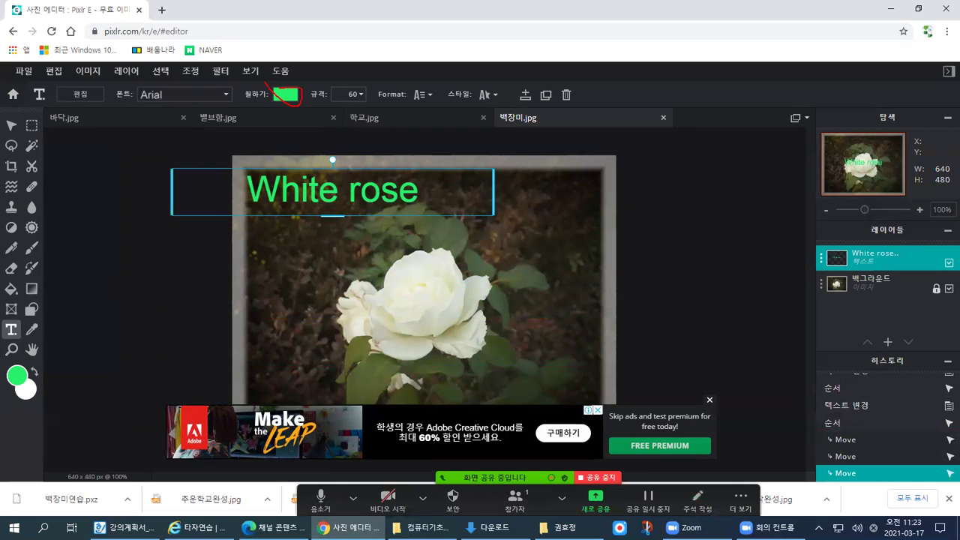
- Change the White rose text's fill to a pale green, #CBE8D4
{"action": "left_click", "coordinate": [288, 95]}
{"action": "left_click", "coordinate": [250, 163]}
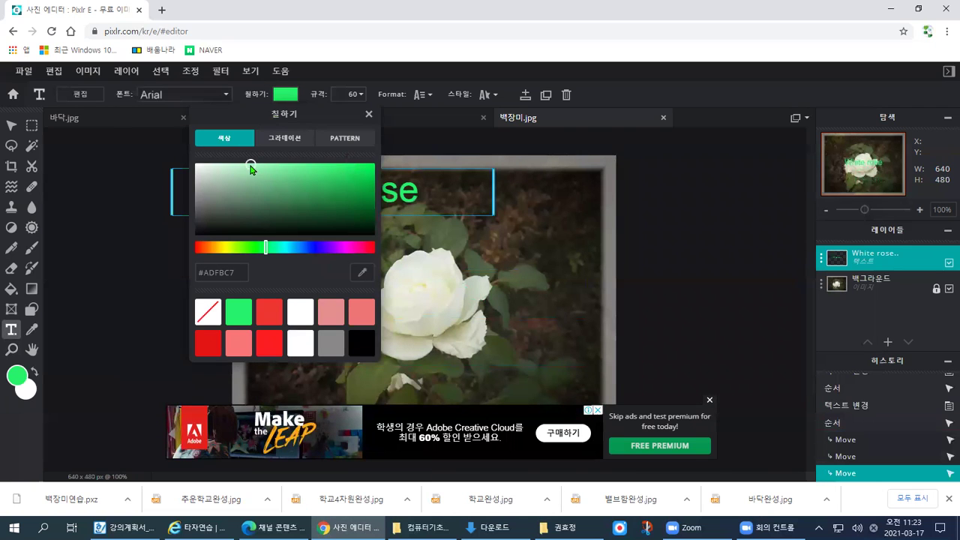
{"action": "left_click", "coordinate": [238, 165]}
{"action": "left_click", "coordinate": [436, 157]}
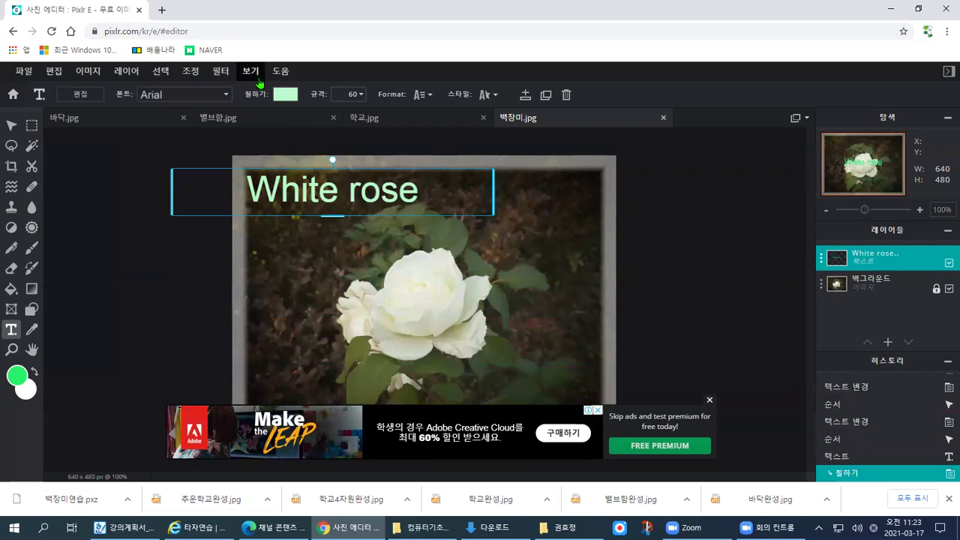
{"action": "left_click", "coordinate": [285, 95]}
{"action": "left_click", "coordinate": [216, 170]}
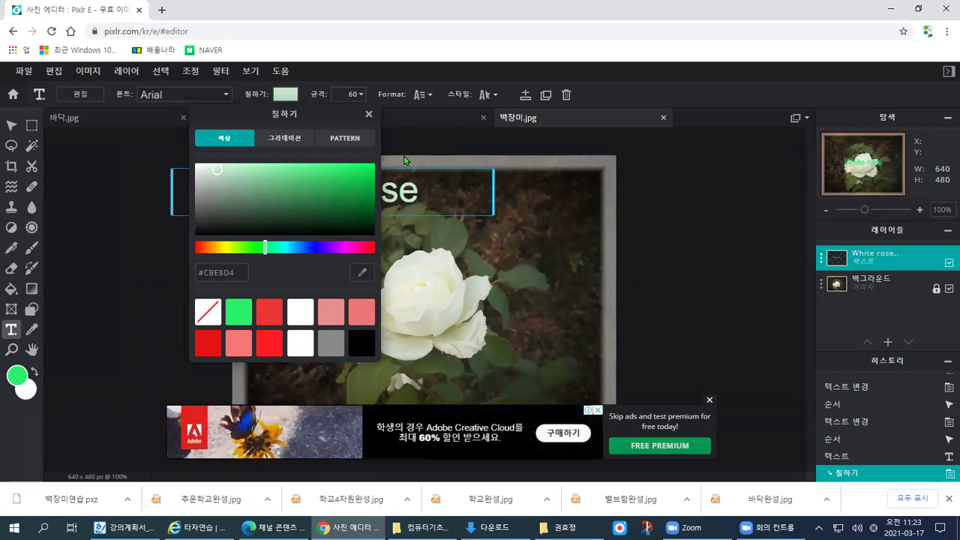
{"action": "left_click", "coordinate": [397, 165]}
- Set the White rose text's fill to a pale blue, #CADFEE
{"action": "left_click", "coordinate": [281, 95]}
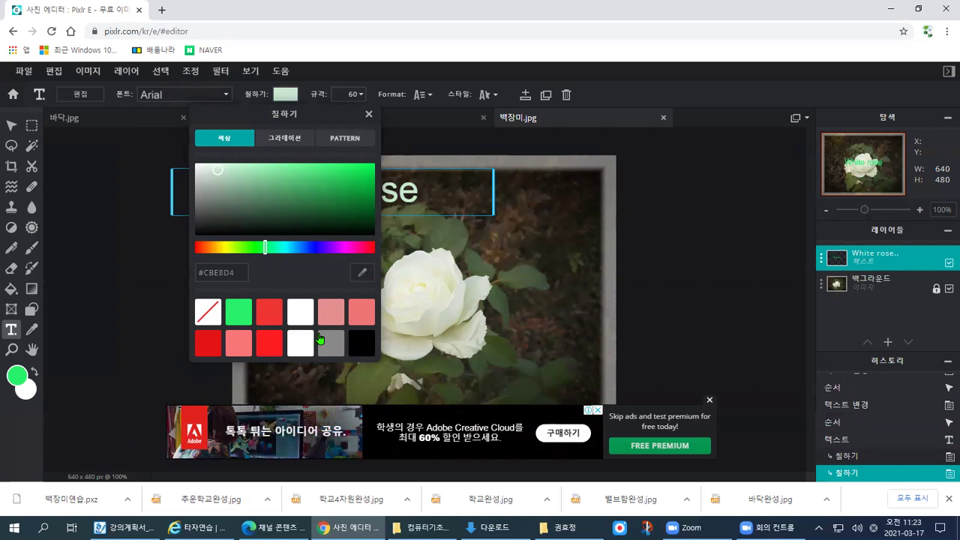
{"action": "left_click", "coordinate": [259, 249]}
{"action": "left_click_drag", "start_coordinate": [259, 251], "coordinate": [299, 251]}
{"action": "left_click_drag", "start_coordinate": [239, 181], "coordinate": [216, 170]}
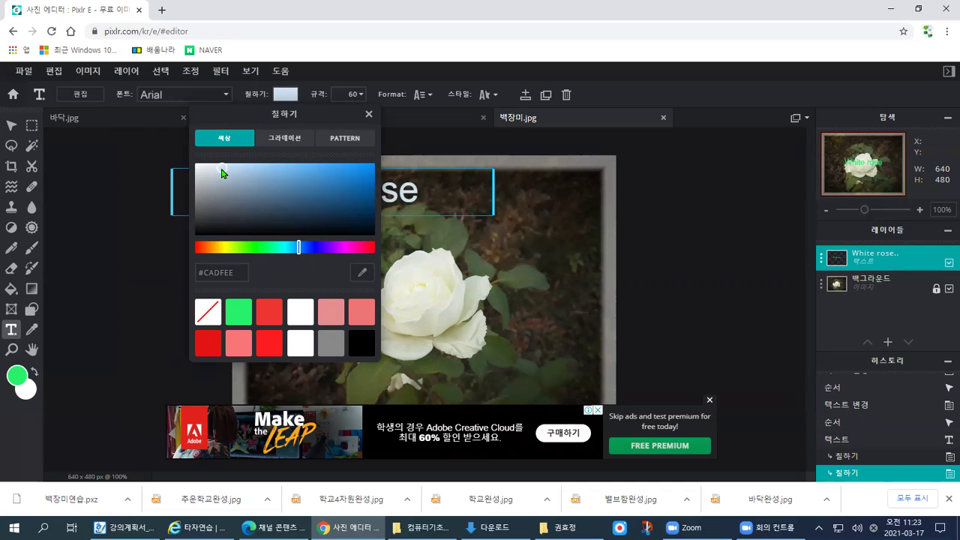
{"action": "left_click", "coordinate": [369, 114]}
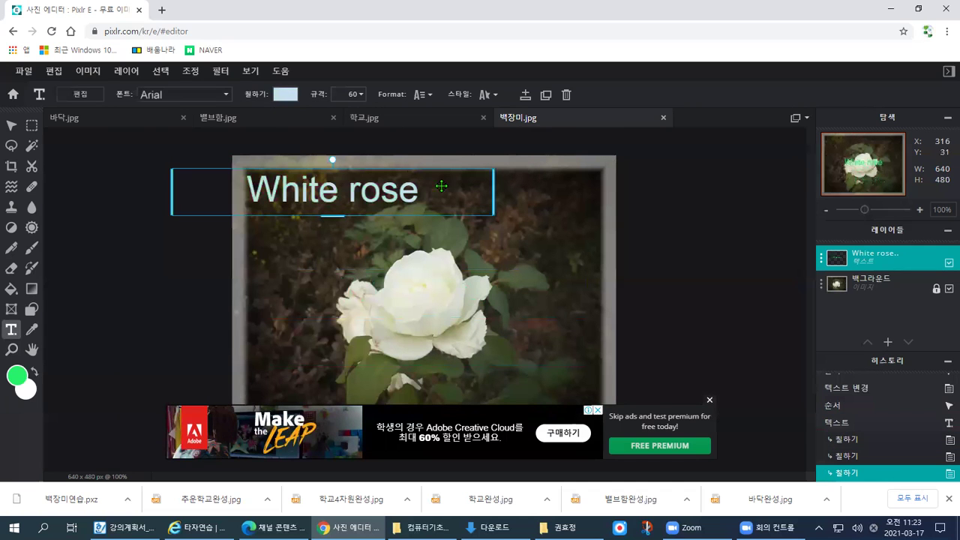
{"action": "left_click", "coordinate": [220, 73]}
{"action": "mouse_move", "coordinate": [262, 138]}
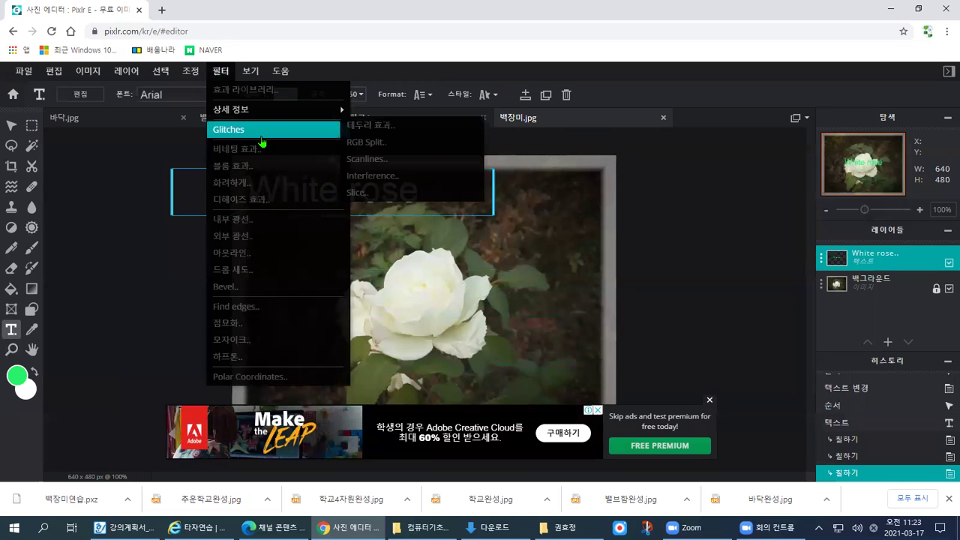
{"action": "left_click", "coordinate": [203, 84]}
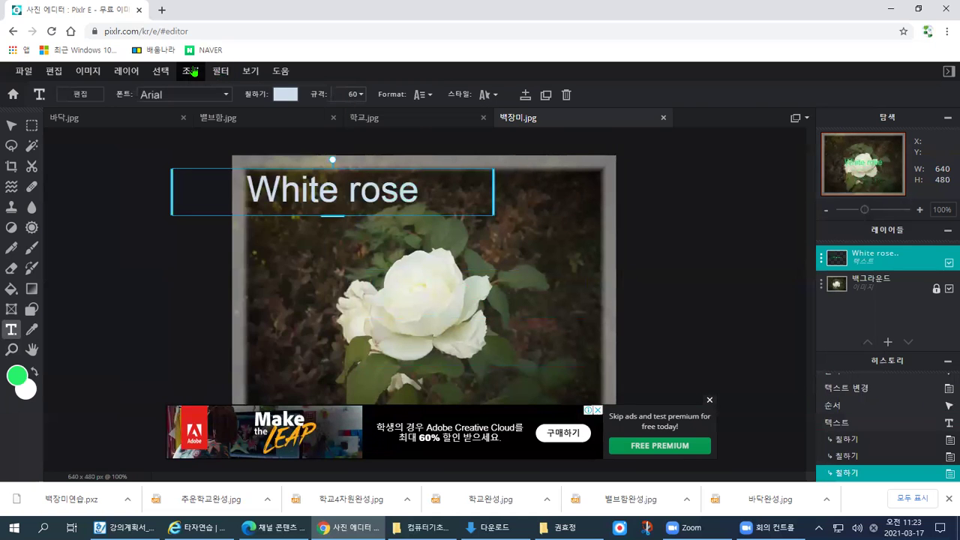
- Try the 색상 닷지 blend mode on the White rose text layer and undo it
{"action": "left_click", "coordinate": [870, 257]}
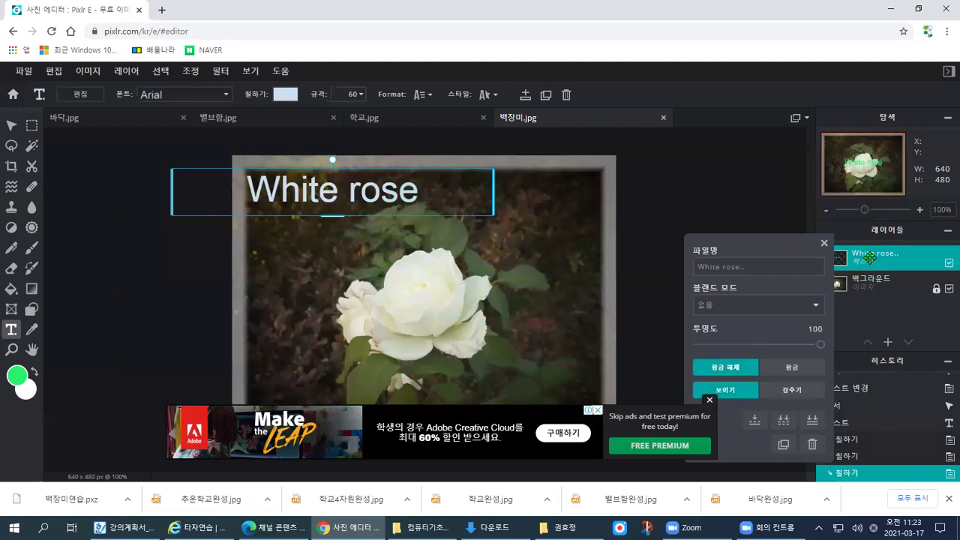
{"action": "left_click", "coordinate": [816, 307]}
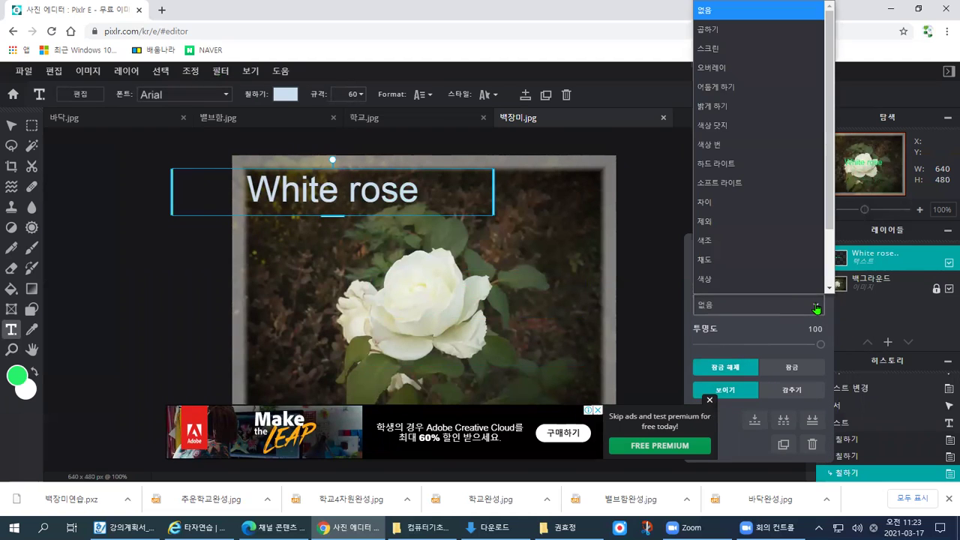
{"action": "scroll", "coordinate": [748, 170], "scroll_direction": "down", "scroll_amount": 1}
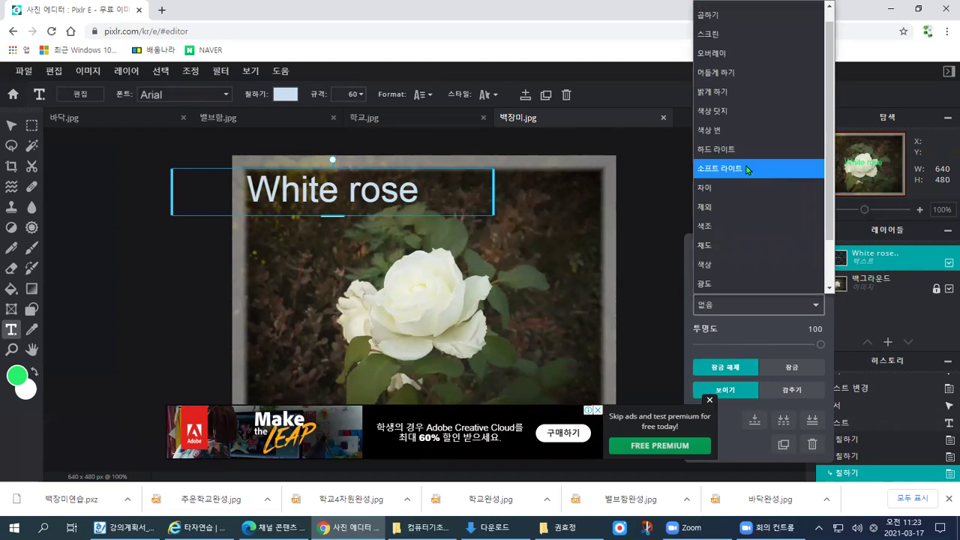
{"action": "left_click", "coordinate": [716, 112]}
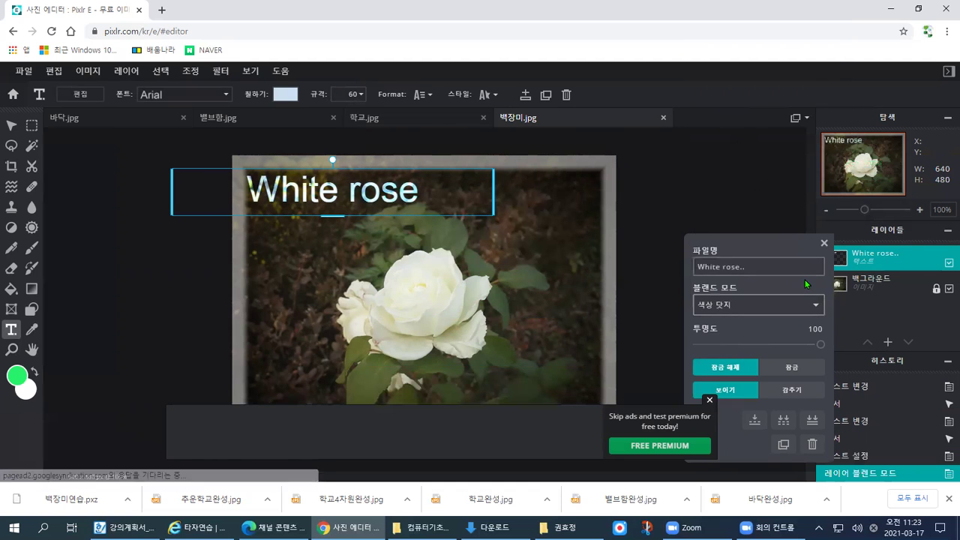
{"action": "key", "text": "ctrl+z"}
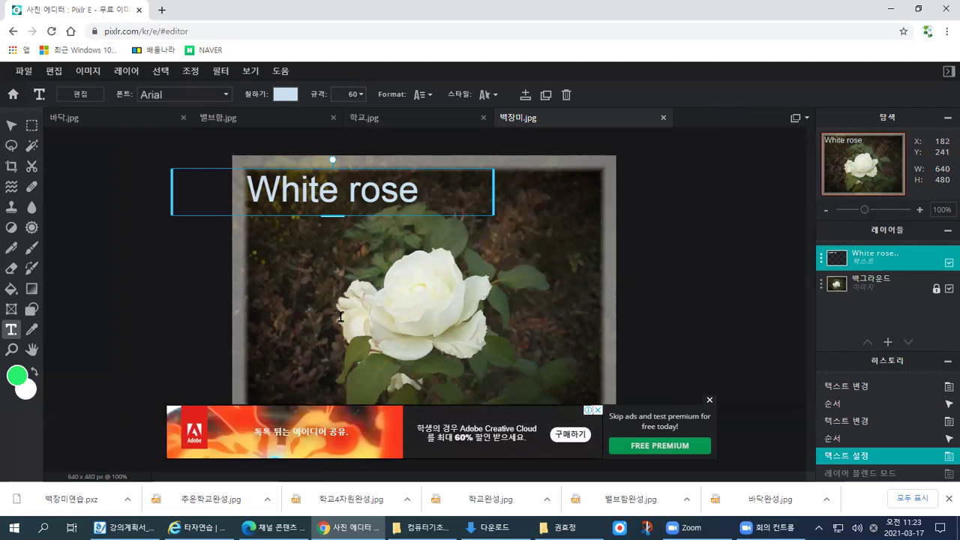
- Replace the White rose text with 아름다운 장미
{"action": "double_click", "coordinate": [409, 191]}
{"action": "type", "text": "q"}
{"action": "key", "text": "BackSpace"}
{"action": "type", "text": "아름다늦"}
{"action": "key", "text": "BackSpace"}
{"action": "key", "text": "BackSpace"}
{"action": "key", "text": "BackSpace"}
{"action": "type", "text": "운 장비"}
{"action": "key", "text": "BackSpace"}
{"action": "key", "text": "BackSpace"}
{"action": "type", "text": "미"}
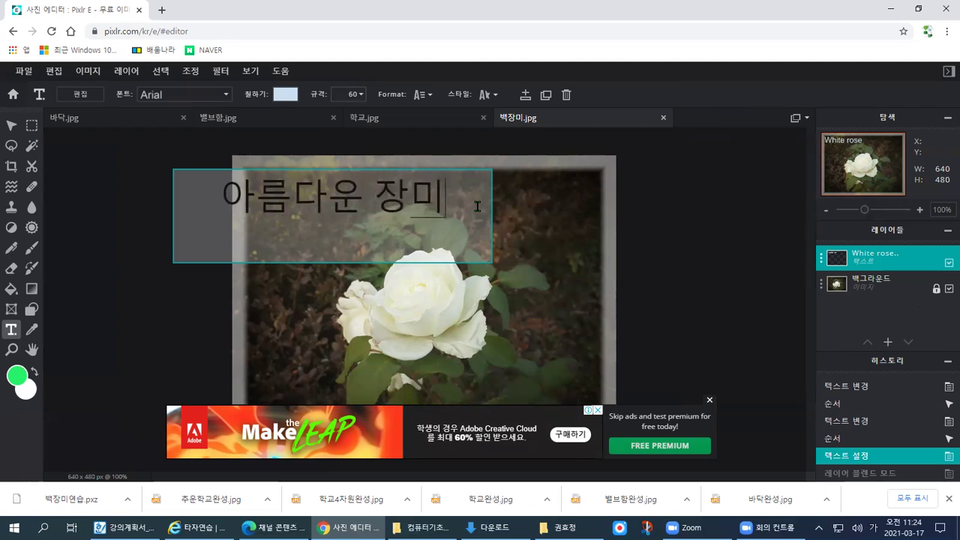
{"action": "left_click", "coordinate": [637, 242]}
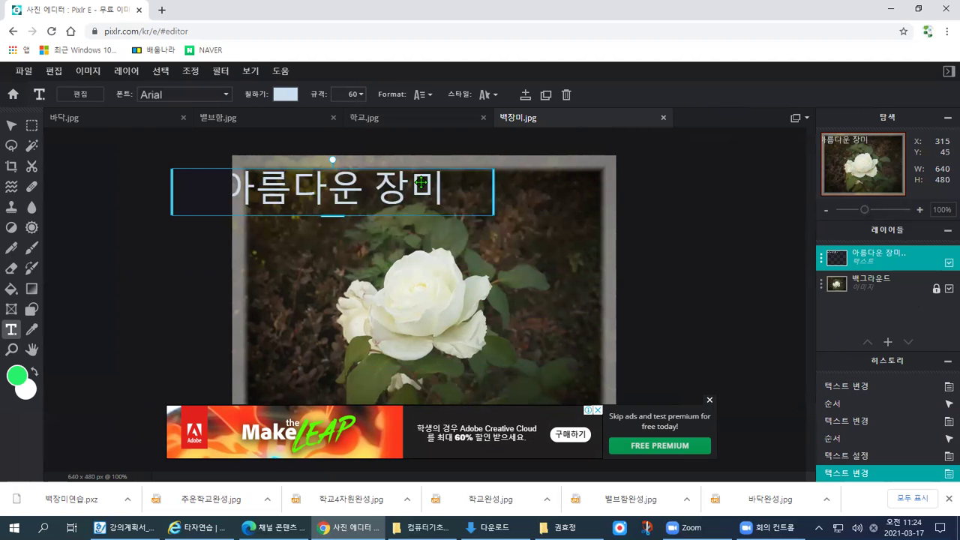
- Shift the 아름다운 장미 text slightly right to fit inside the photo's frame, deselect it and close the ad banner
{"action": "left_click_drag", "start_coordinate": [421, 182], "coordinate": [445, 183]}
{"action": "left_click", "coordinate": [700, 227]}
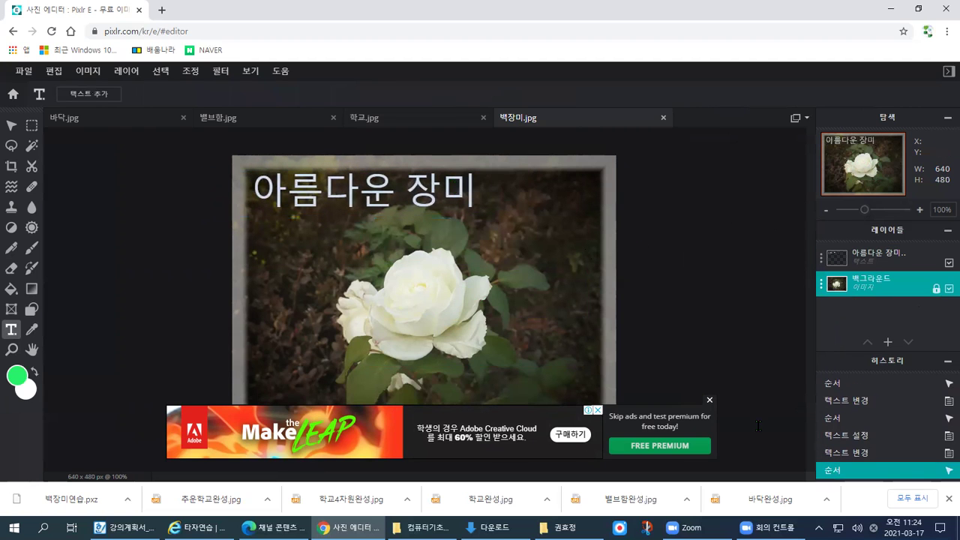
{"action": "left_click", "coordinate": [710, 400]}
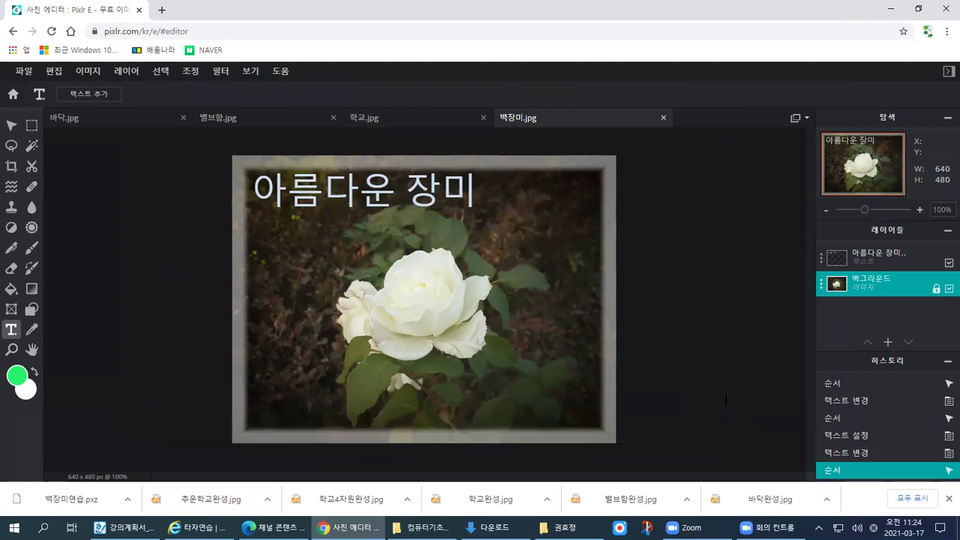
- Save the rose image as 백장미완성 in JPG format at 90% quality, download it and close the save dialog
{"action": "left_click", "coordinate": [18, 71]}
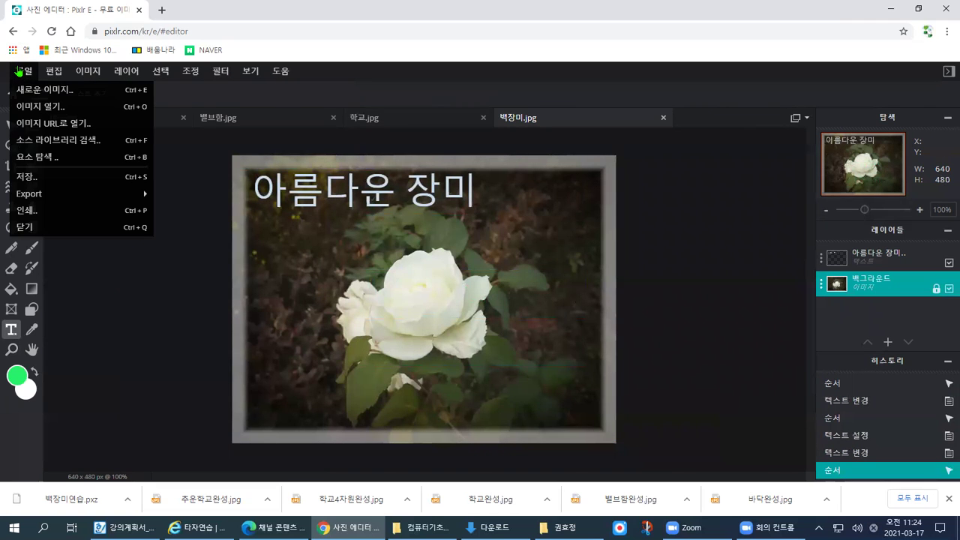
{"action": "left_click", "coordinate": [45, 181]}
{"action": "left_click", "coordinate": [780, 215]}
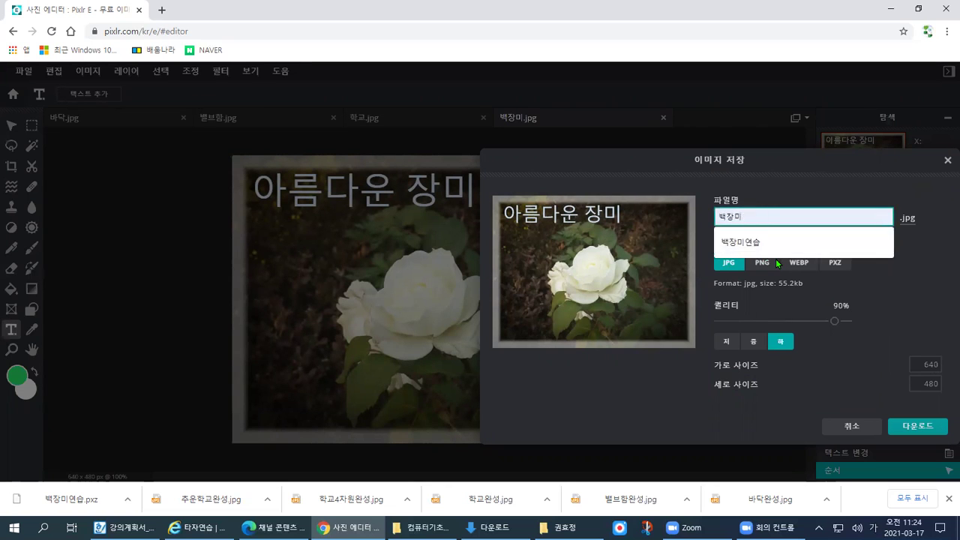
{"action": "type", "text": "ㅇ"}
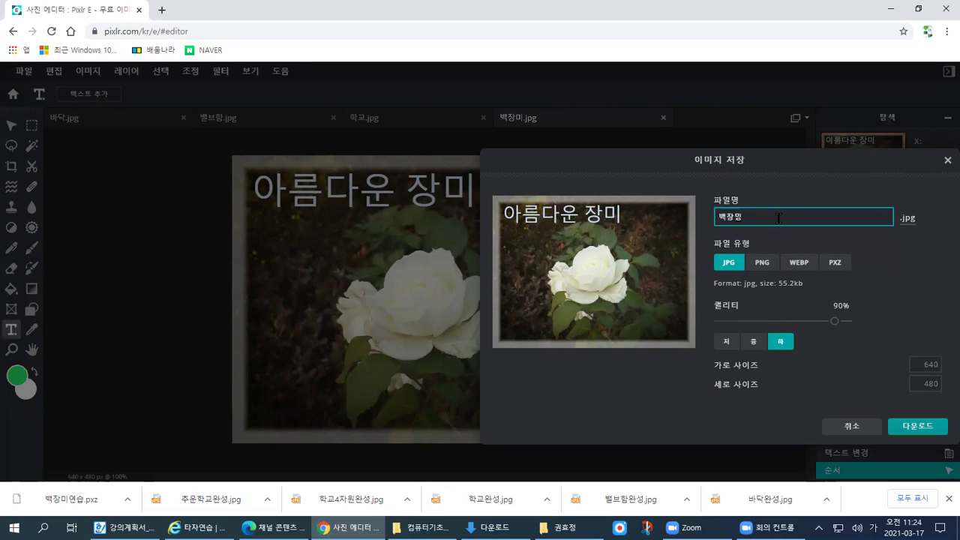
{"action": "type", "text": "완성"}
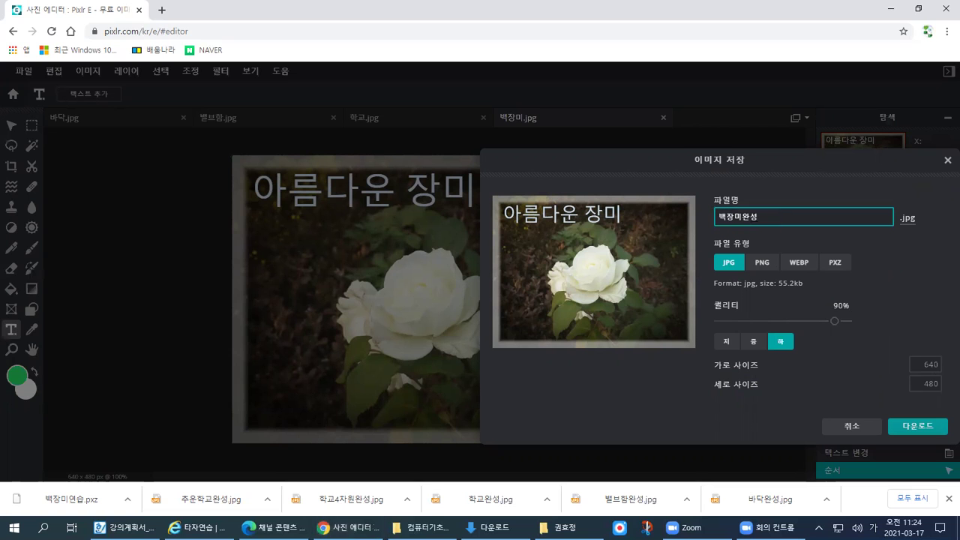
{"action": "mouse_move", "coordinate": [735, 270]}
{"action": "left_mouse_down"}
{"action": "mouse_move", "coordinate": [628, 284]}
{"action": "mouse_move", "coordinate": [612, 228]}
{"action": "mouse_move", "coordinate": [684, 317]}
{"action": "mouse_move", "coordinate": [742, 211]}
{"action": "mouse_move", "coordinate": [764, 304]}
{"action": "left_mouse_up"}
{"action": "left_click_drag", "start_coordinate": [846, 290], "coordinate": [937, 304]}
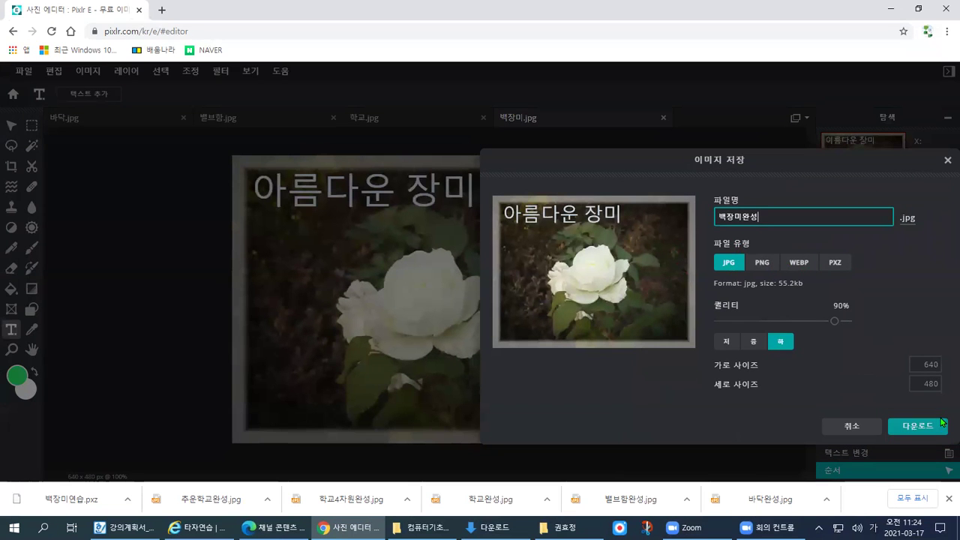
{"action": "left_click", "coordinate": [917, 449]}
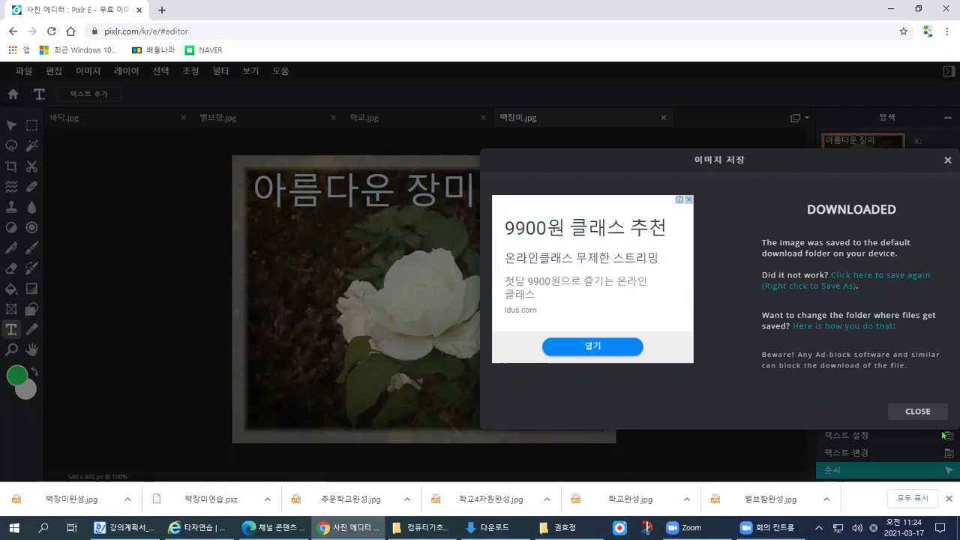
{"action": "left_click", "coordinate": [917, 412]}
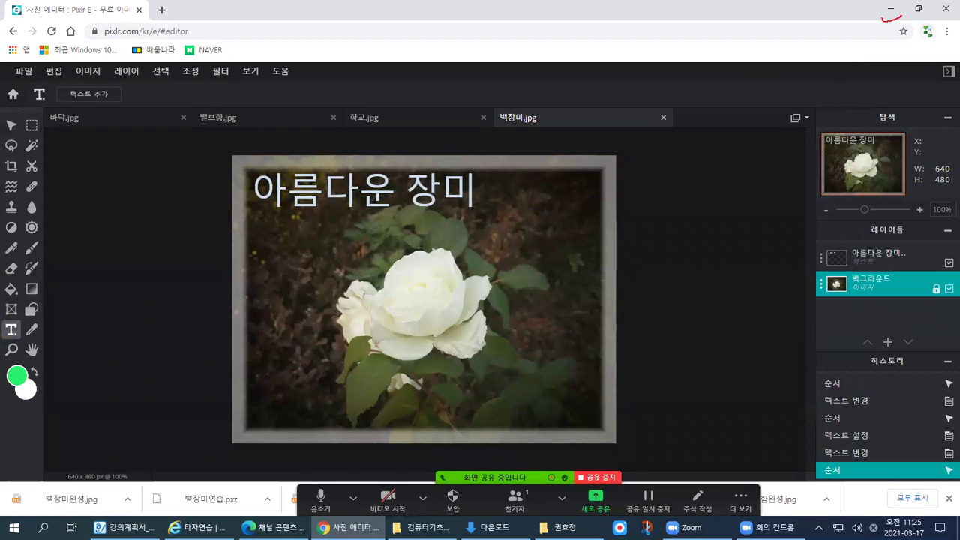
- Minimize the image editor's browser window and switch to Internet Explorer with the NAVER page maximized
{"action": "left_click", "coordinate": [897, 18]}
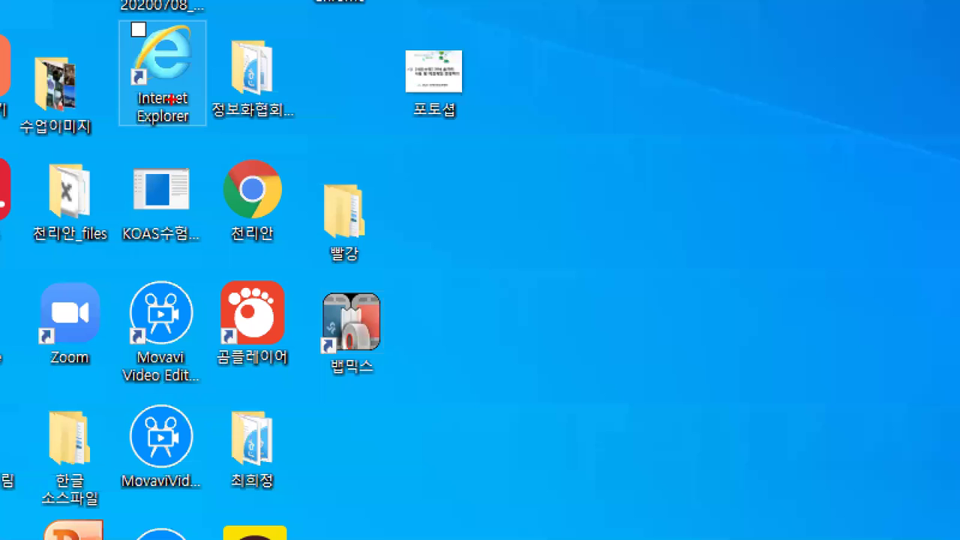
{"action": "mouse_move", "coordinate": [186, 105]}
{"action": "left_mouse_down"}
{"action": "mouse_move", "coordinate": [148, 115]}
{"action": "mouse_move", "coordinate": [190, 54]}
{"action": "mouse_move", "coordinate": [178, 128]}
{"action": "left_mouse_up"}
{"action": "key", "text": "Escape"}
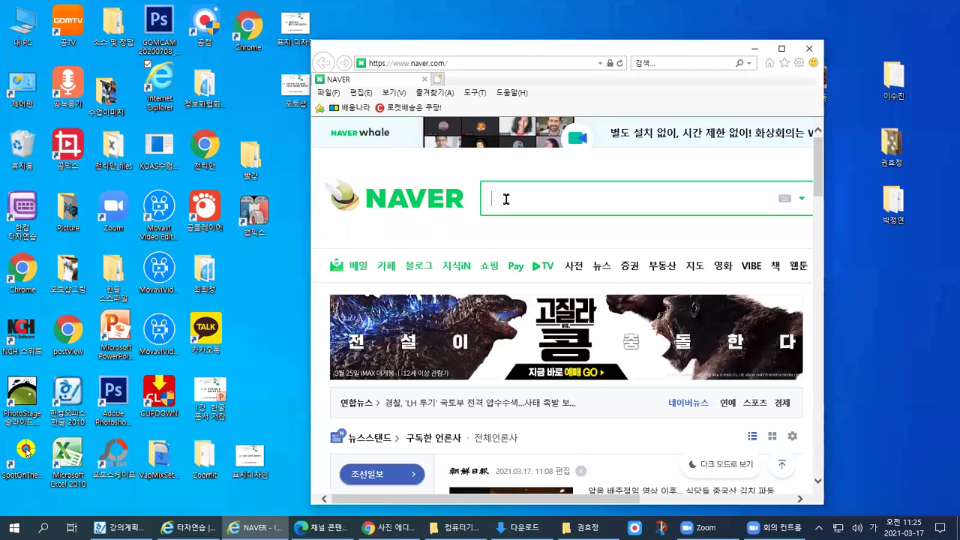
{"action": "key", "text": "super+Up"}
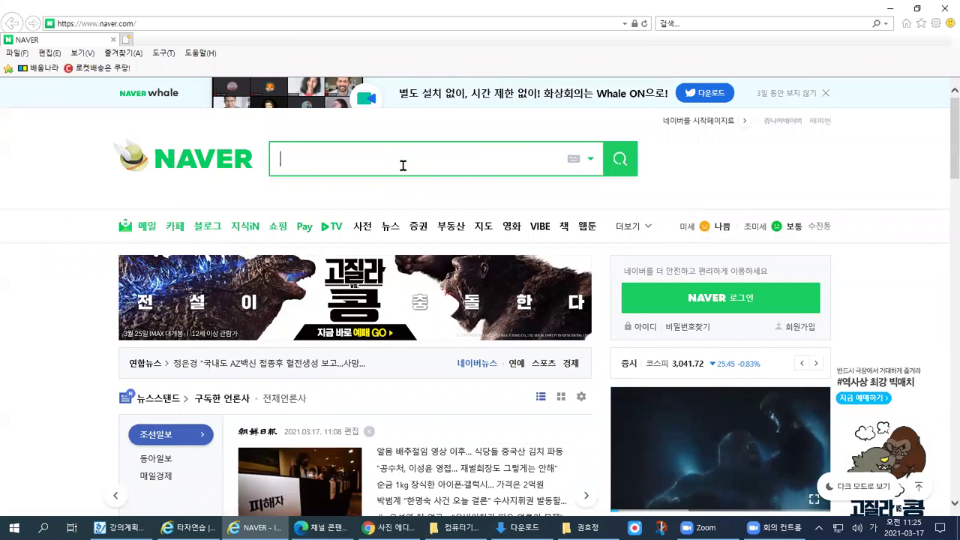
- Search NAVER for 가족사진, close the hospital window that opens and return to the NAVER home page
{"action": "type", "text": "가족사진"}
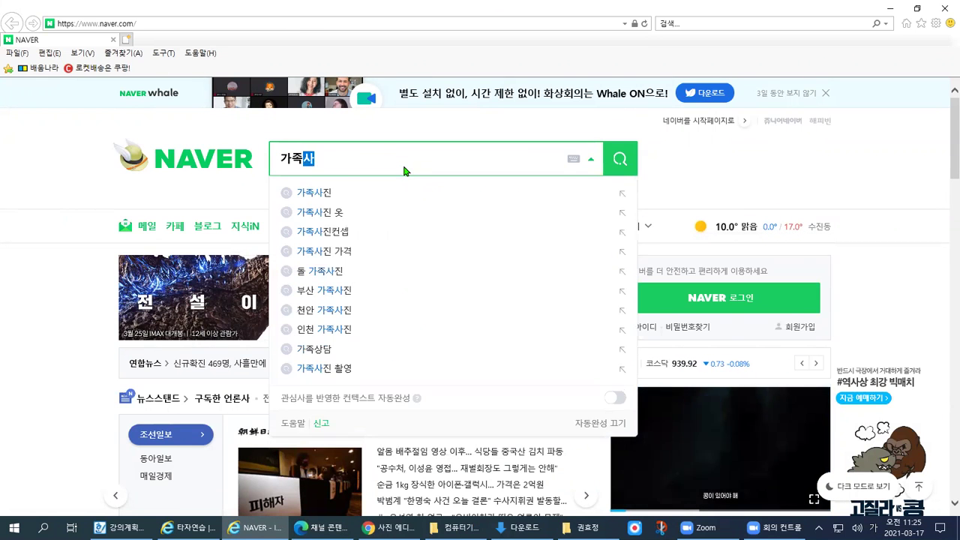
{"action": "key", "text": "Return"}
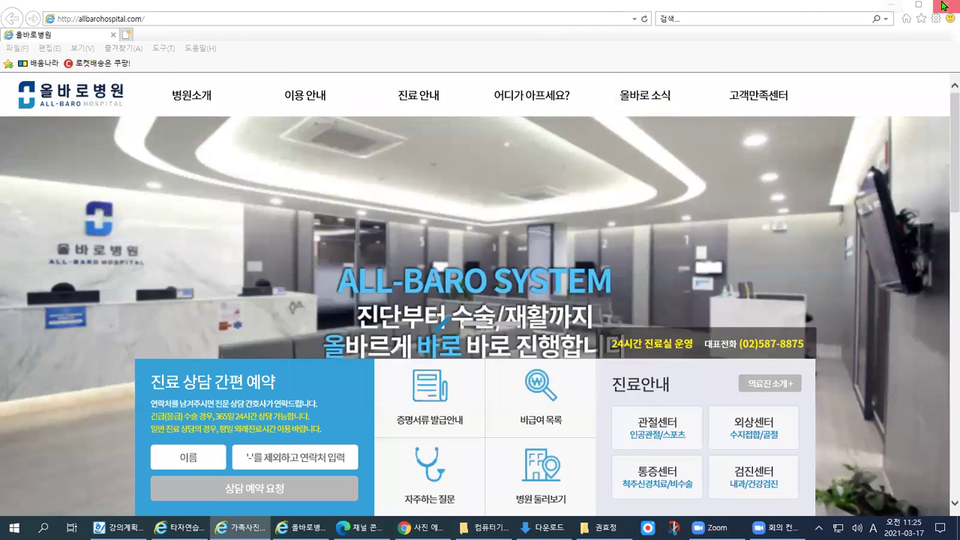
{"action": "left_click", "coordinate": [944, 8]}
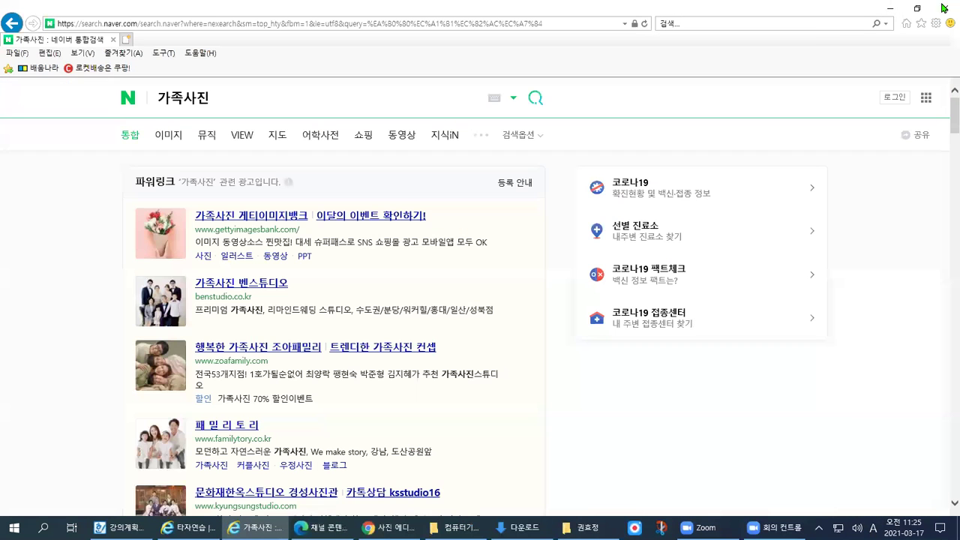
{"action": "left_click", "coordinate": [129, 101]}
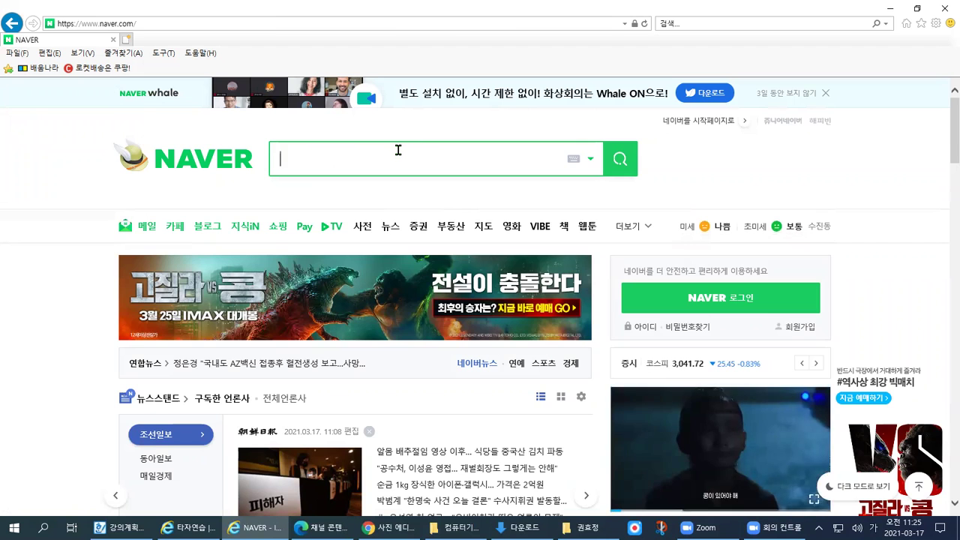
- Search NAVER for 가족사진 from its home page and show the image results (이미지)
{"action": "type", "text": "가"}
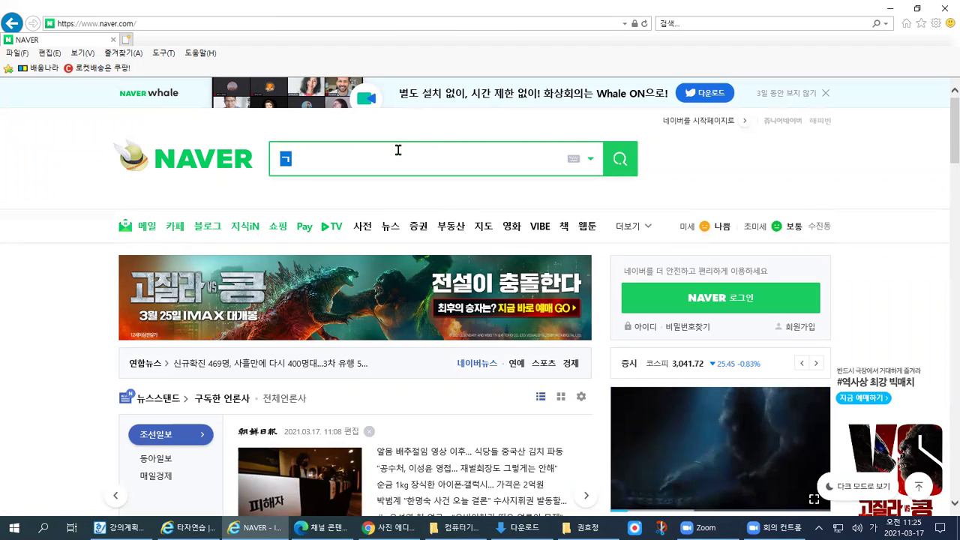
{"action": "type", "text": "족사진"}
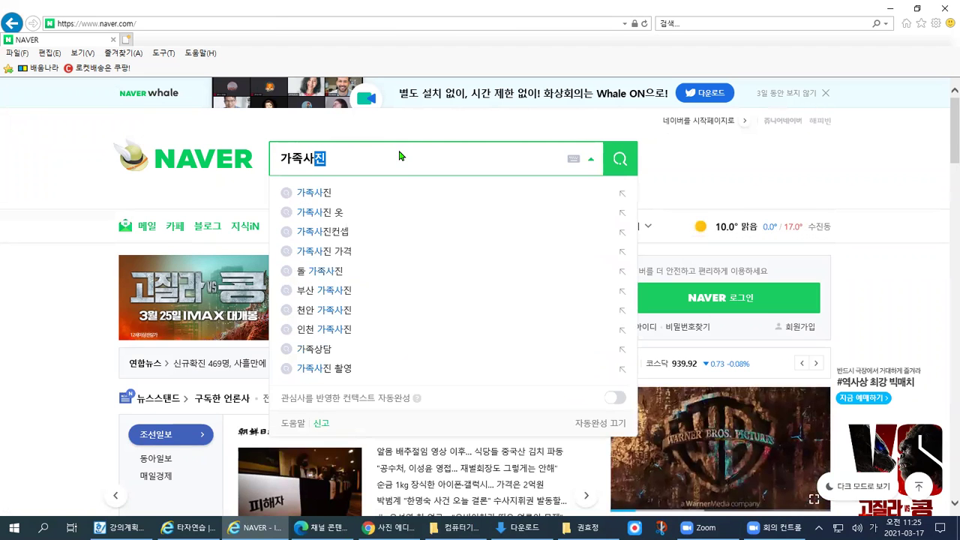
{"action": "left_click", "coordinate": [627, 166]}
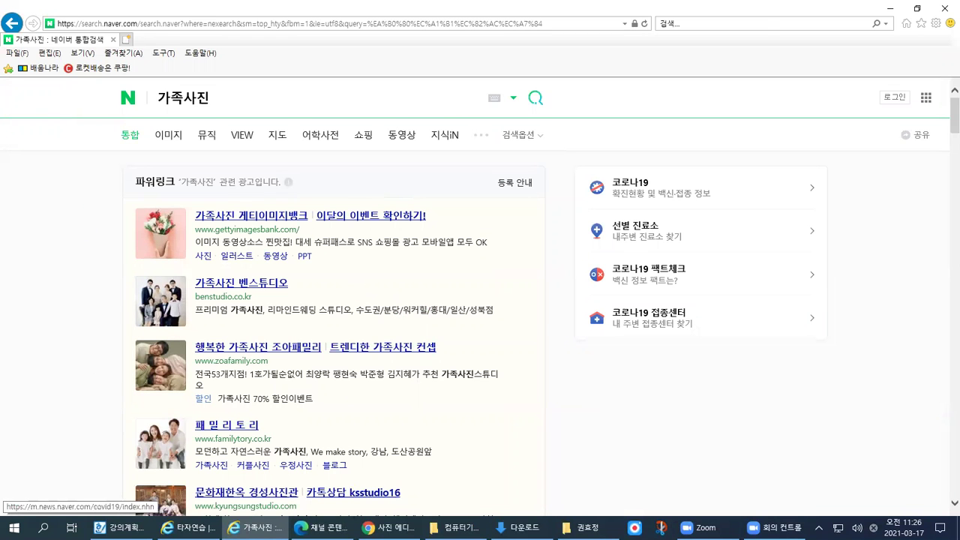
{"action": "mouse_move", "coordinate": [193, 147]}
{"action": "left_mouse_down"}
{"action": "mouse_move", "coordinate": [145, 146]}
{"action": "mouse_move", "coordinate": [88, 110]}
{"action": "mouse_move", "coordinate": [143, 69]}
{"action": "mouse_move", "coordinate": [190, 164]}
{"action": "left_mouse_up"}
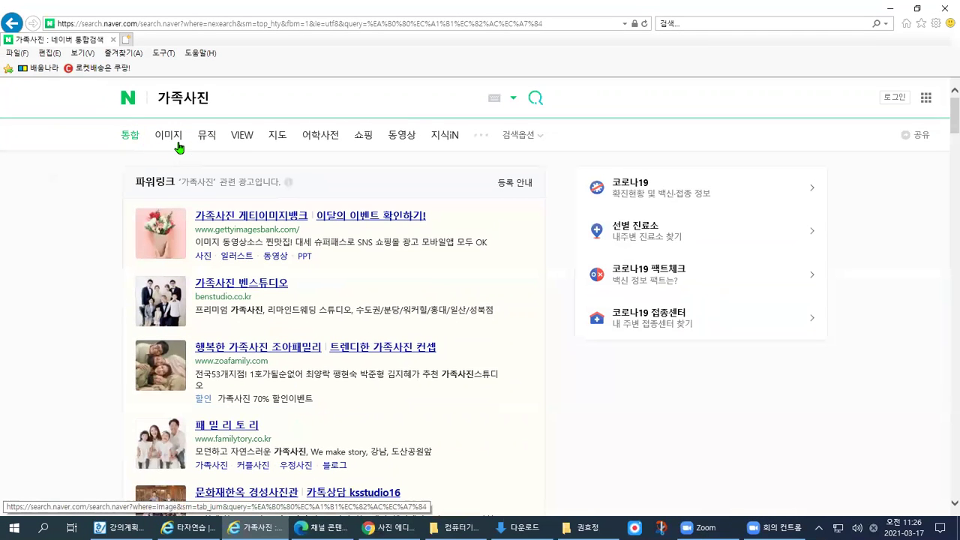
{"action": "left_click", "coordinate": [178, 148]}
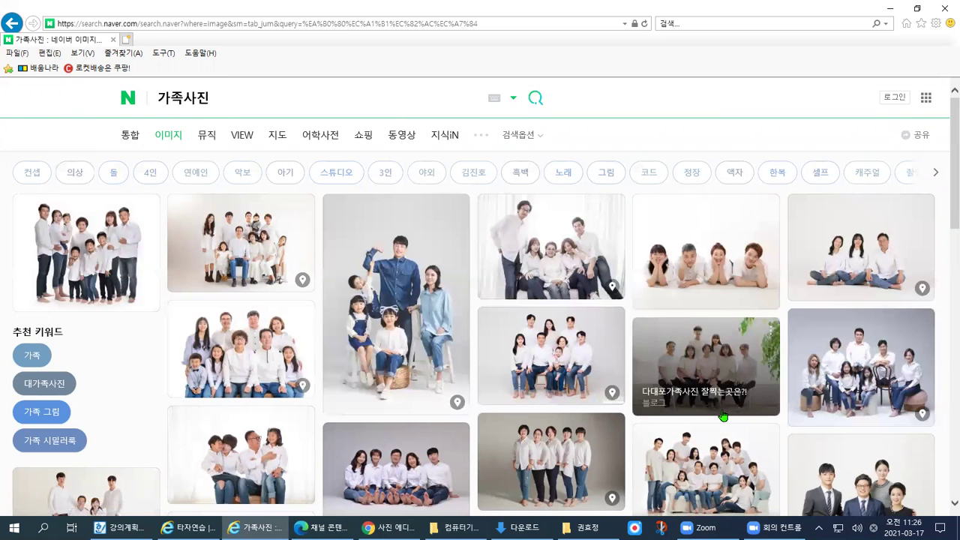
- Open the save-picture dialog for the first family photo in the image results
{"action": "scroll", "coordinate": [806, 450], "scroll_direction": "down", "scroll_amount": 2}
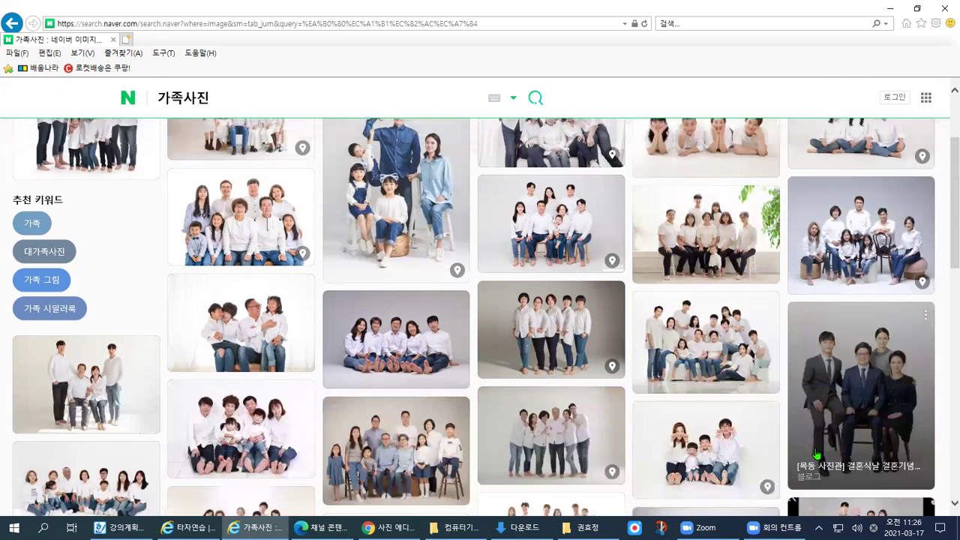
{"action": "scroll", "coordinate": [816, 455], "scroll_direction": "up", "scroll_amount": 2}
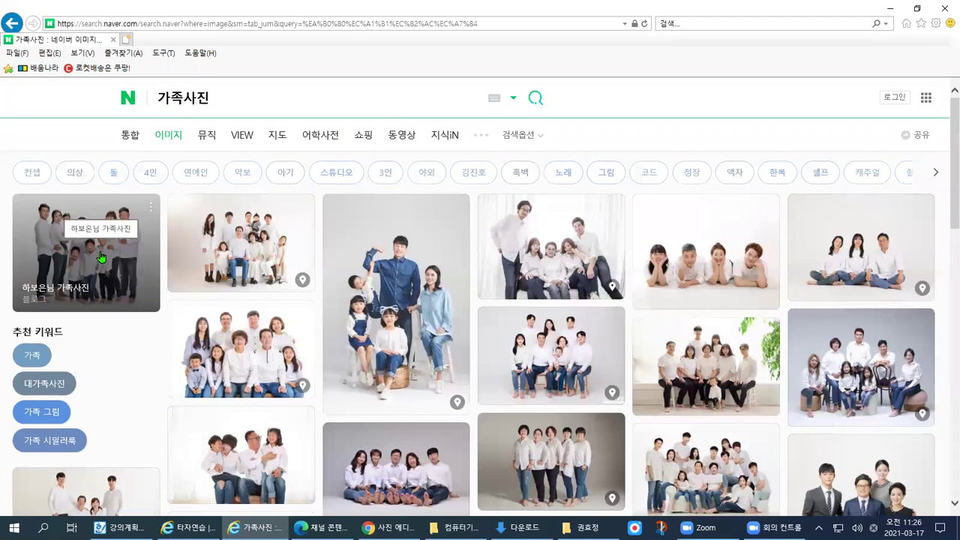
{"action": "right_click", "coordinate": [102, 258]}
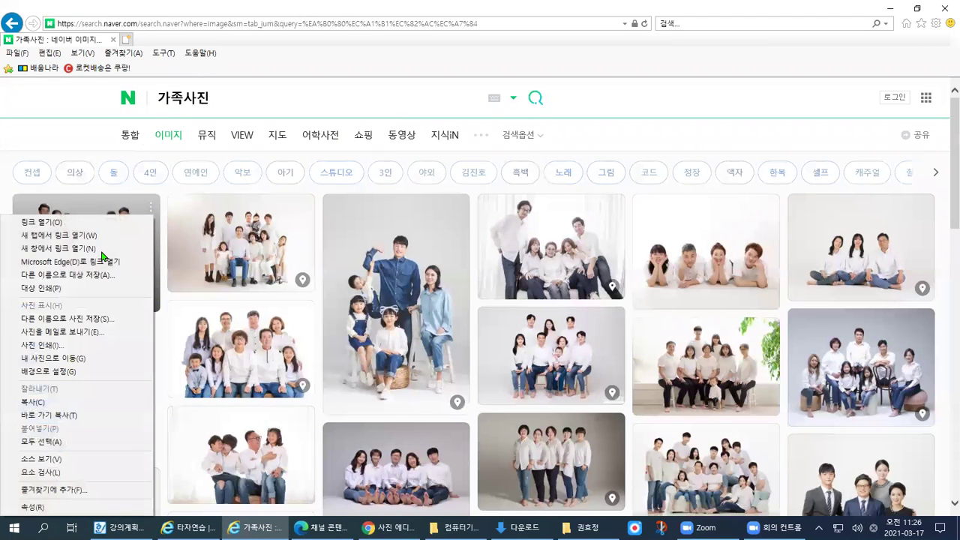
{"action": "left_click", "coordinate": [77, 116]}
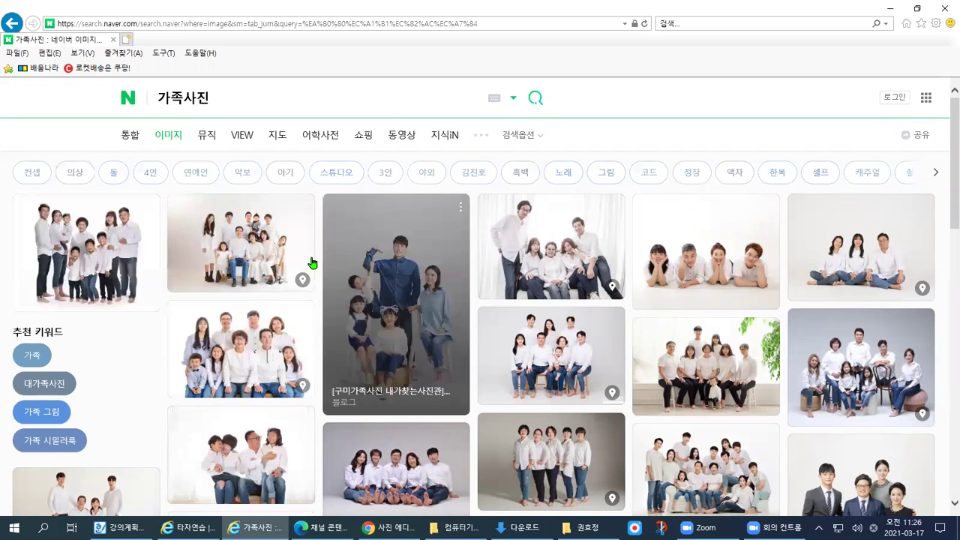
{"action": "right_click", "coordinate": [153, 216]}
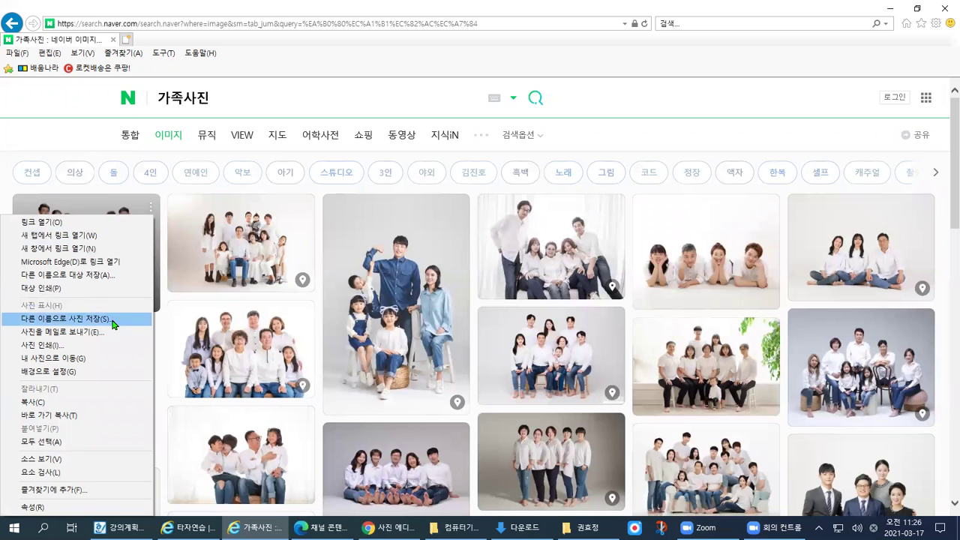
{"action": "left_click", "coordinate": [112, 320]}
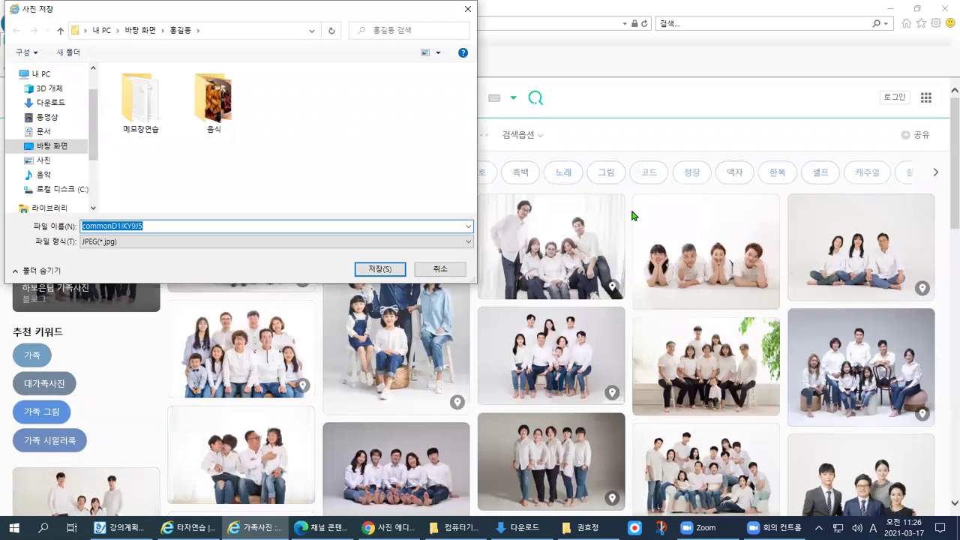
- Choose the desktop (바탕 화면) as the save folder and enter 가족사진연습 as the picture's file name
{"action": "left_click", "coordinate": [44, 75]}
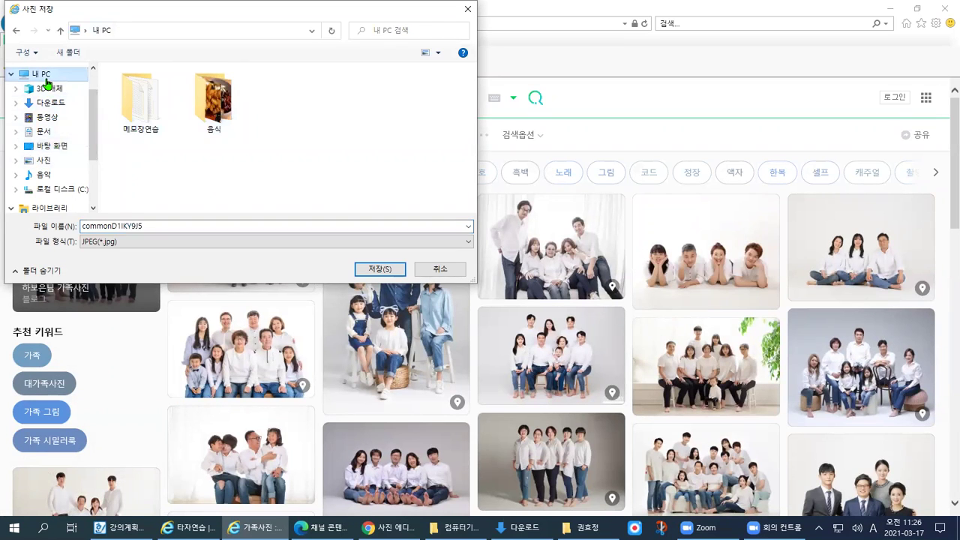
{"action": "left_click", "coordinate": [46, 148]}
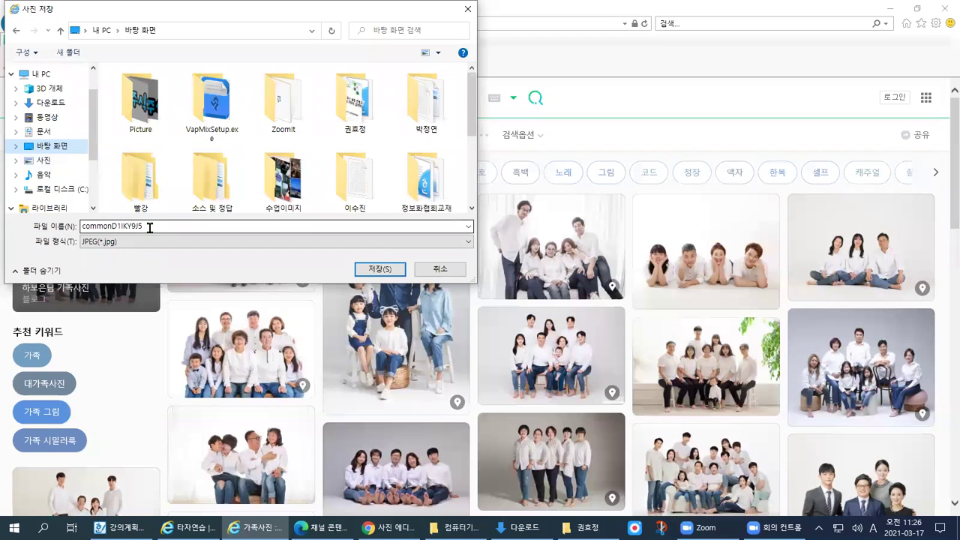
{"action": "double_click", "coordinate": [149, 227]}
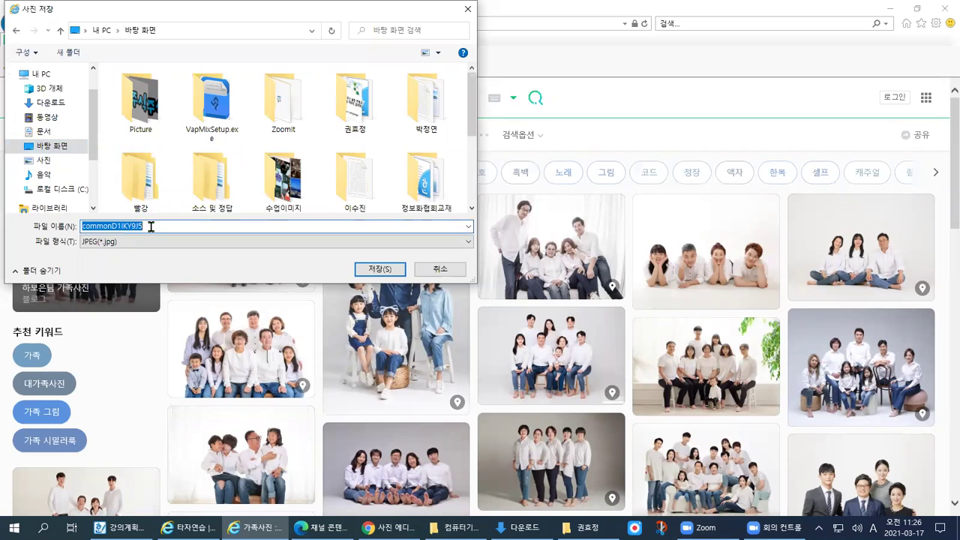
{"action": "type", "text": "rkwhrtkwlsdust"}
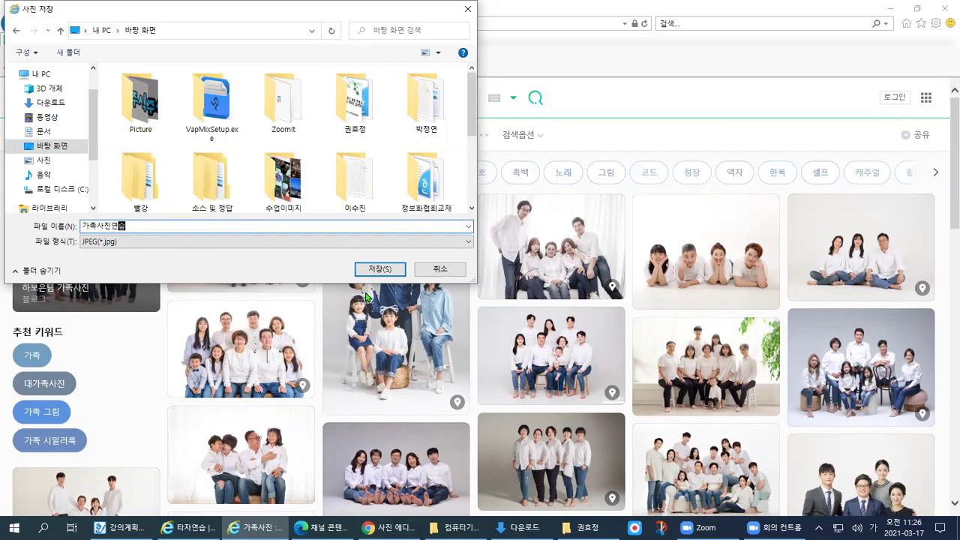
{"action": "key", "text": "ctrl+1"}
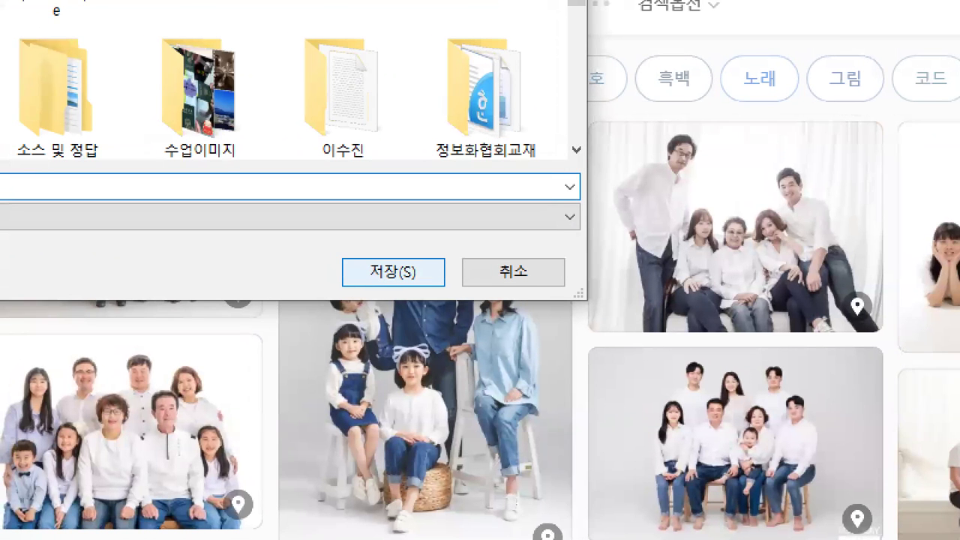
{"action": "left_click", "coordinate": [363, 259]}
{"action": "left_click_drag", "start_coordinate": [317, 232], "coordinate": [458, 331]}
{"action": "key", "text": "Escape"}
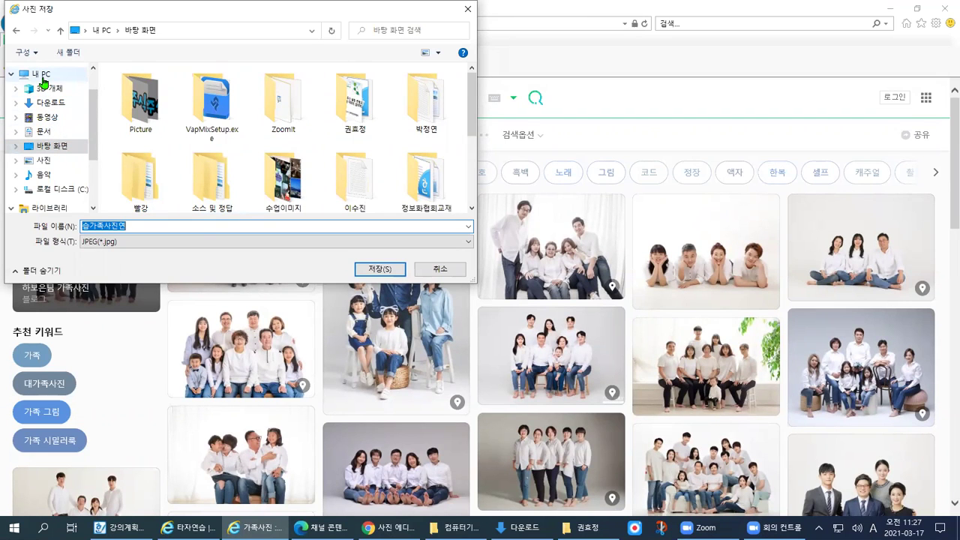
- Save the family photo to the desktop (바탕 화면) as 가족사진연습 in JPEG format
{"action": "left_click", "coordinate": [43, 75]}
{"action": "left_click", "coordinate": [68, 148]}
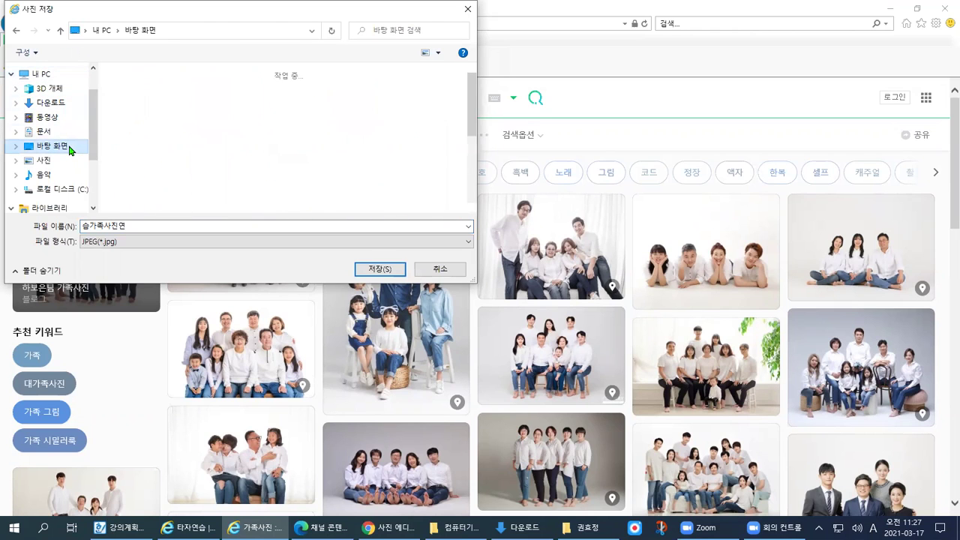
{"action": "double_click", "coordinate": [118, 225]}
{"action": "type", "text": "f"}
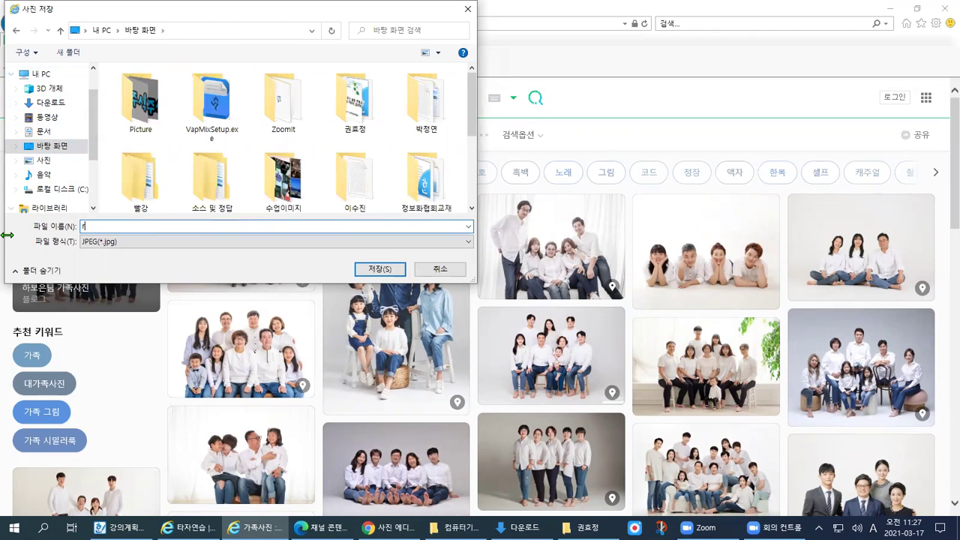
{"action": "type", "text": "사진연스"}
{"action": "left_click", "coordinate": [378, 272]}
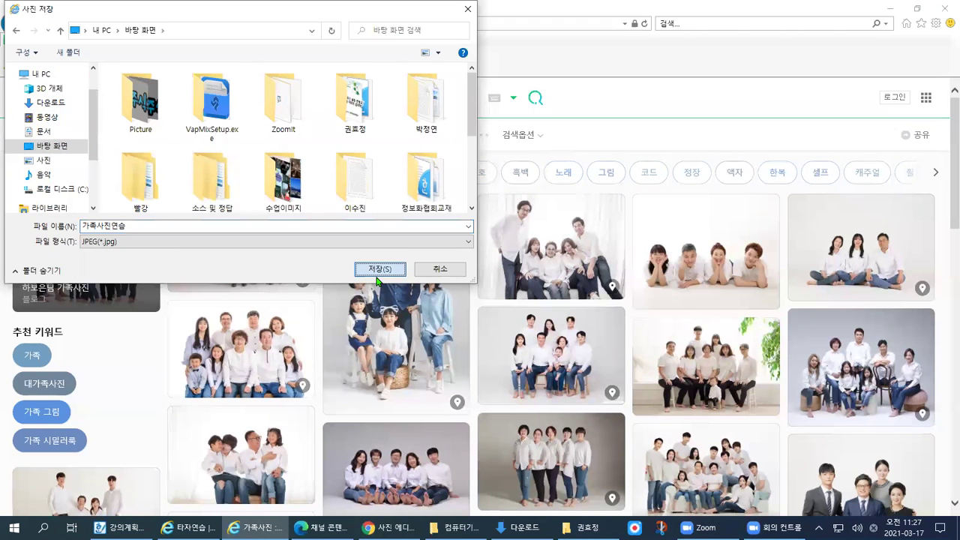
{"action": "left_click", "coordinate": [373, 272]}
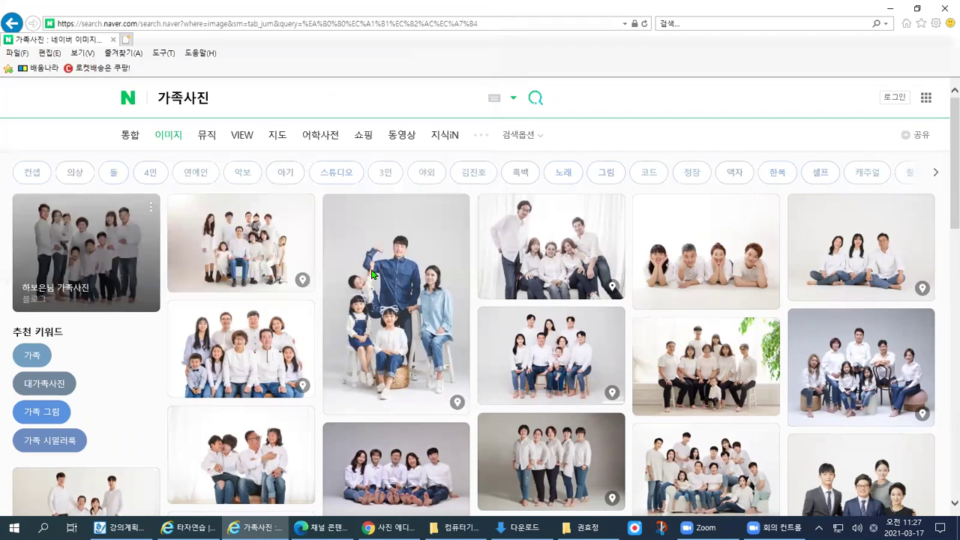
- Close the NAVER image search window and switch to the Pixlr E editor in Chrome
{"action": "left_click", "coordinate": [944, 10]}
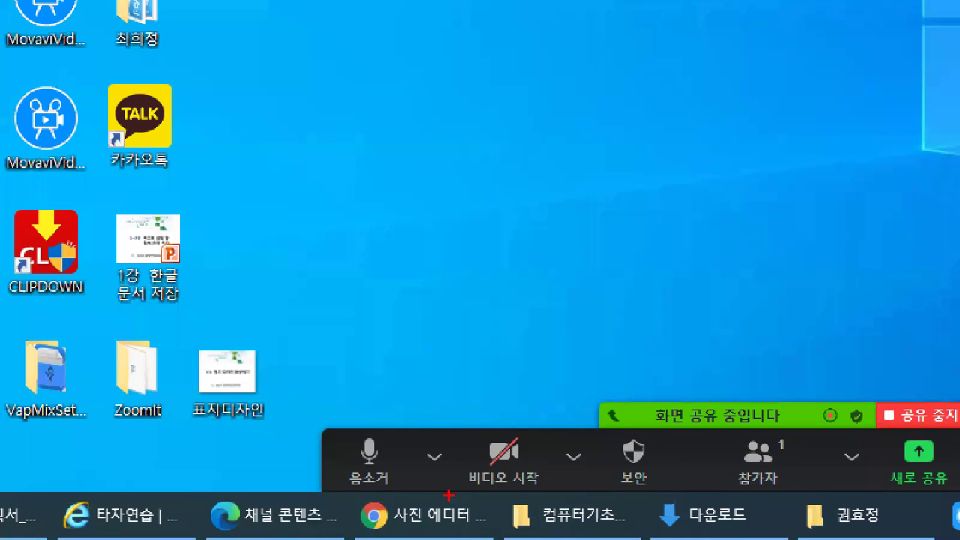
{"action": "left_click_drag", "start_coordinate": [349, 484], "coordinate": [548, 538]}
{"action": "mouse_move", "coordinate": [372, 498]}
{"action": "left_mouse_down"}
{"action": "mouse_move", "coordinate": [381, 532]}
{"action": "mouse_move", "coordinate": [412, 501]}
{"action": "mouse_move", "coordinate": [405, 523]}
{"action": "left_mouse_up"}
{"action": "key", "text": "Escape"}
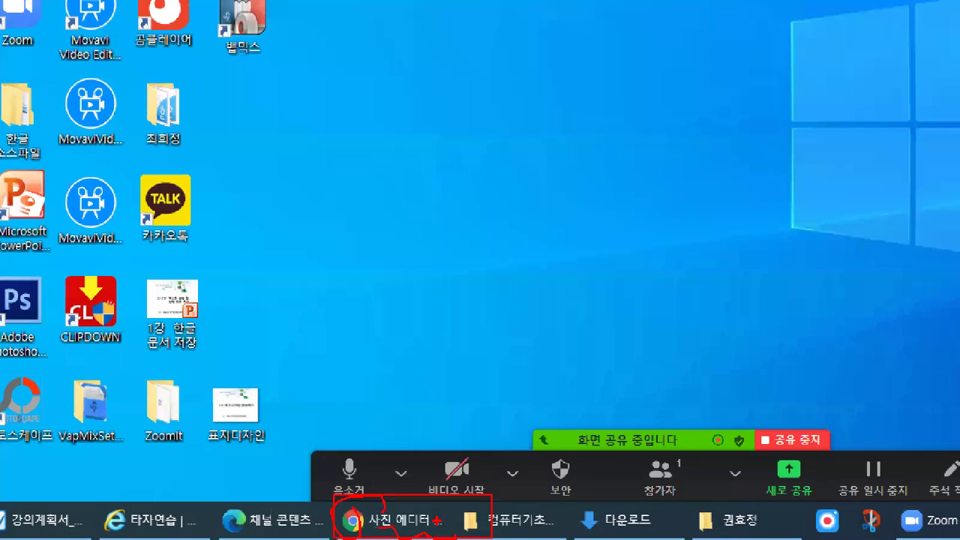
{"action": "mouse_move", "coordinate": [423, 516]}
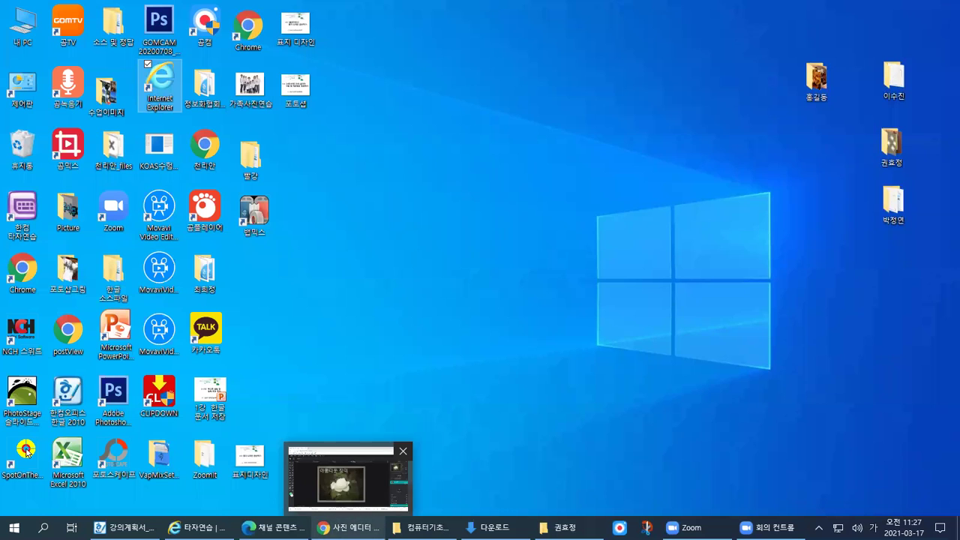
{"action": "left_click", "coordinate": [345, 480]}
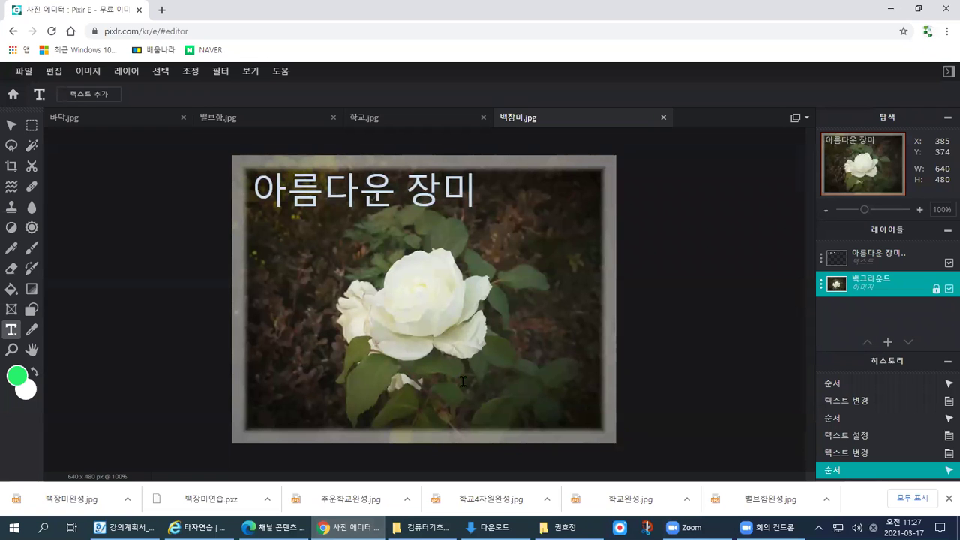
- Bring up the open-image dialog and show the contents of the desktop (바탕 화면) folder
{"action": "left_click", "coordinate": [24, 73]}
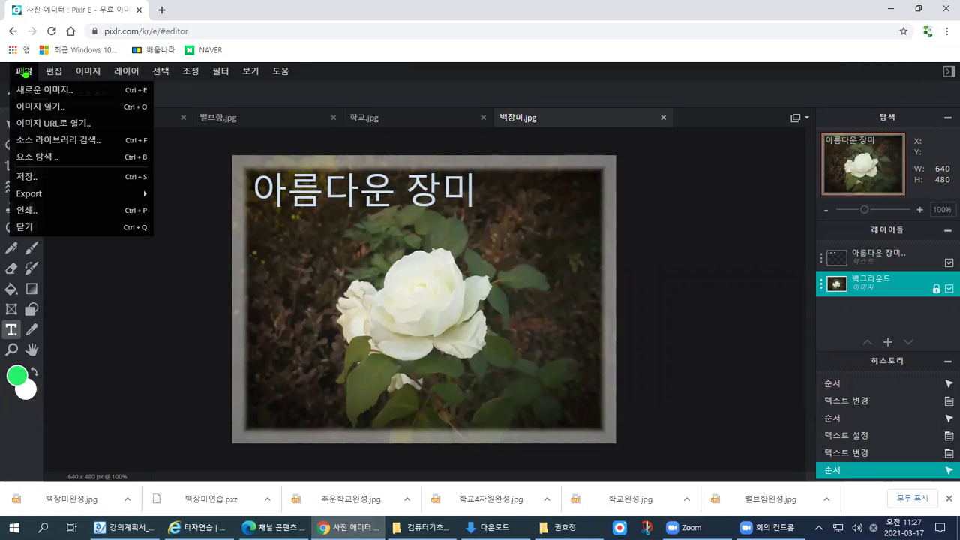
{"action": "left_click", "coordinate": [36, 107]}
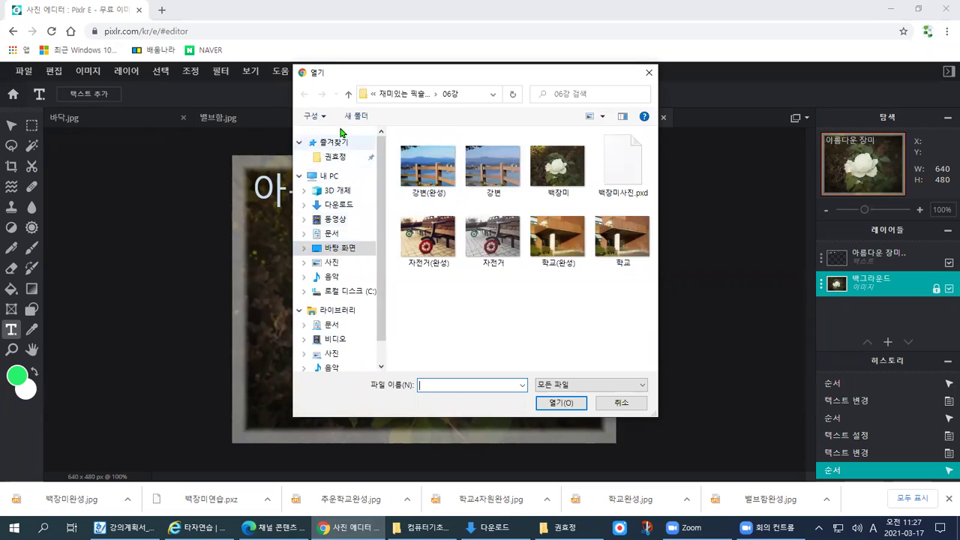
{"action": "left_click", "coordinate": [342, 249]}
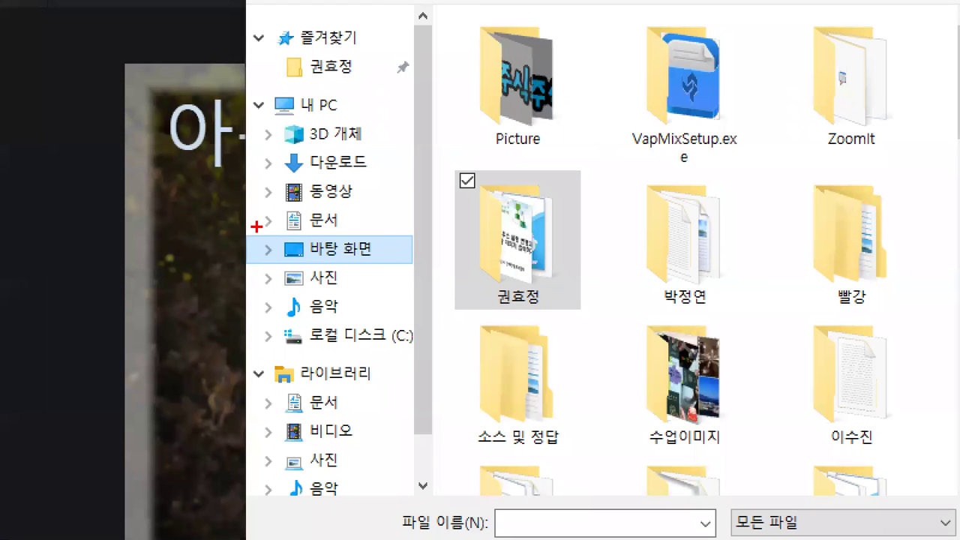
{"action": "left_click_drag", "start_coordinate": [297, 236], "coordinate": [359, 261]}
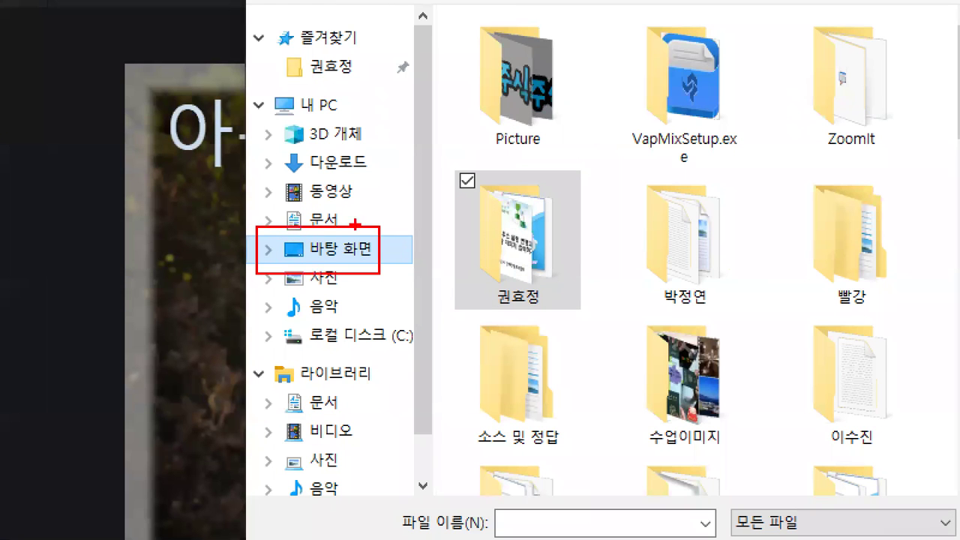
{"action": "left_click_drag", "start_coordinate": [277, 75], "coordinate": [363, 140]}
{"action": "mouse_move", "coordinate": [394, 255]}
{"action": "left_mouse_down"}
{"action": "mouse_move", "coordinate": [248, 265]}
{"action": "mouse_move", "coordinate": [259, 218]}
{"action": "mouse_move", "coordinate": [386, 281]}
{"action": "left_mouse_up"}
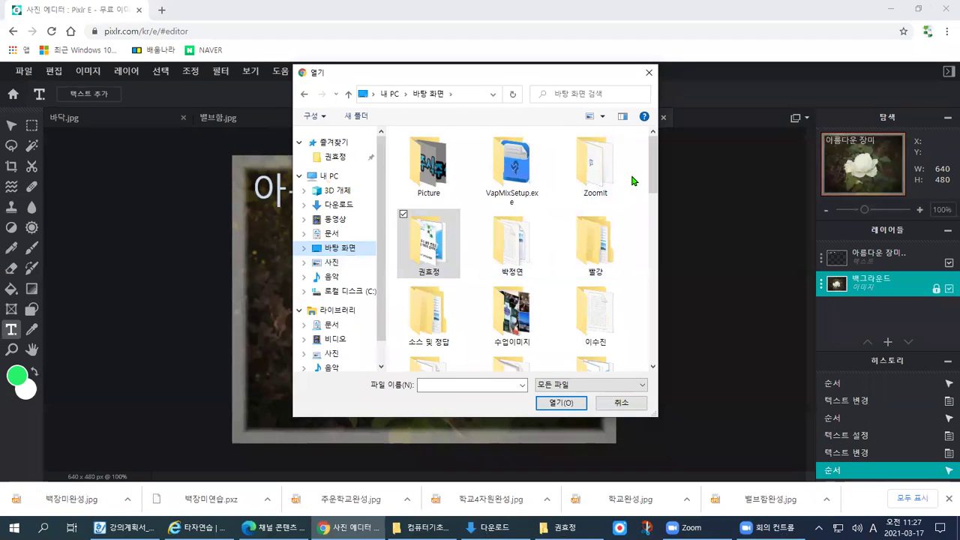
- Open the 가족사진연습 picture from the desktop folder for editing
{"action": "scroll", "coordinate": [632, 181], "scroll_direction": "down", "scroll_amount": 5}
{"action": "scroll", "coordinate": [632, 180], "scroll_direction": "down", "scroll_amount": 5}
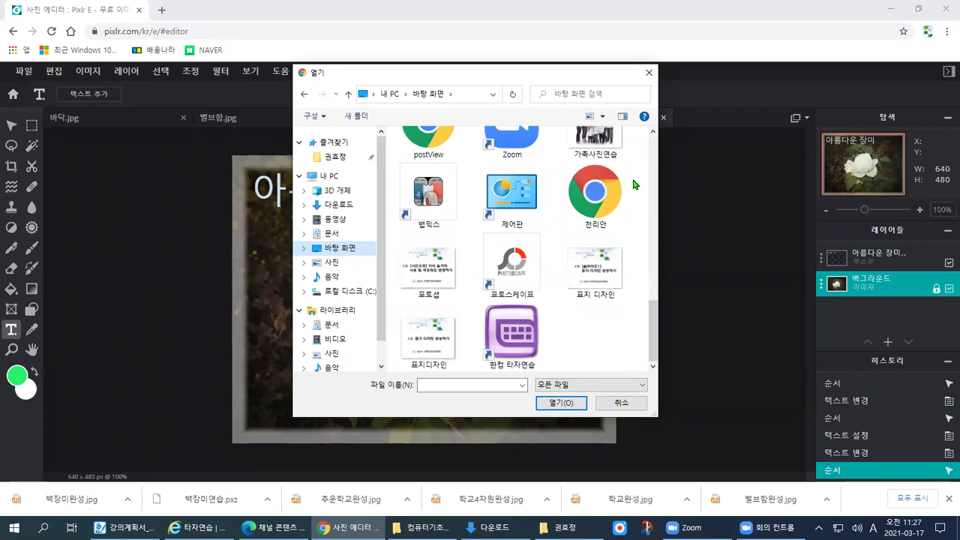
{"action": "scroll", "coordinate": [634, 186], "scroll_direction": "up", "scroll_amount": 3}
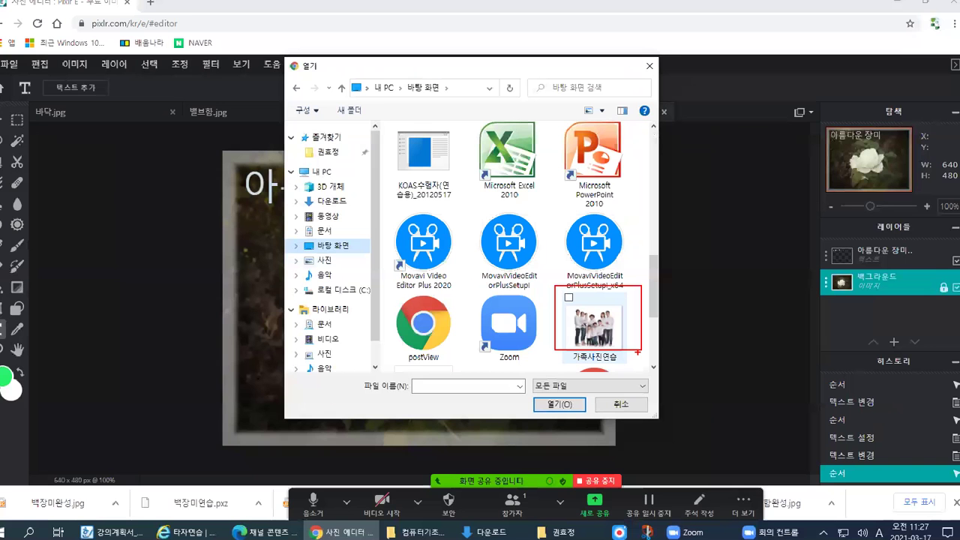
{"action": "left_click", "coordinate": [579, 332]}
{"action": "left_click", "coordinate": [568, 407]}
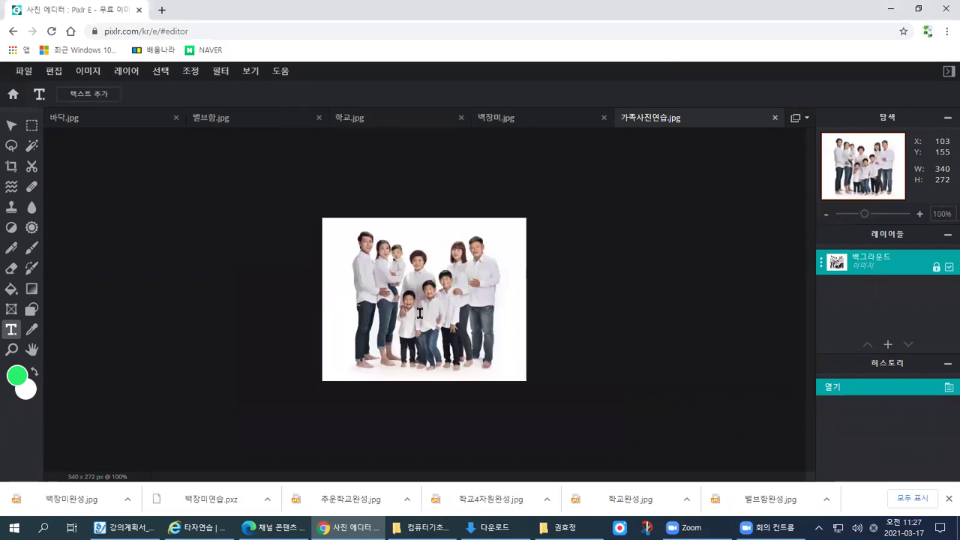
{"action": "left_click", "coordinate": [12, 349]}
{"action": "left_click", "coordinate": [526, 342]}
{"action": "left_click", "coordinate": [551, 349]}
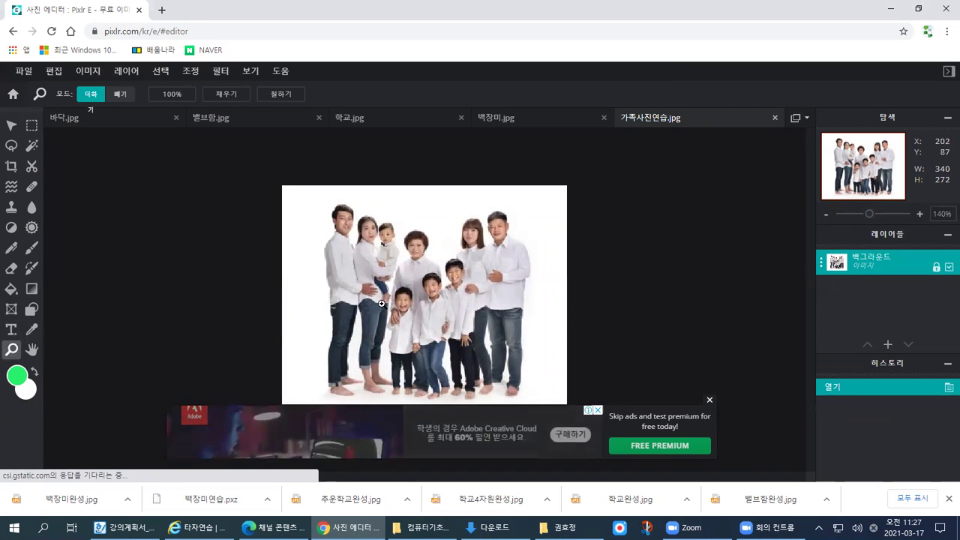
{"action": "scroll", "coordinate": [563, 208], "scroll_direction": "down", "scroll_amount": 2}
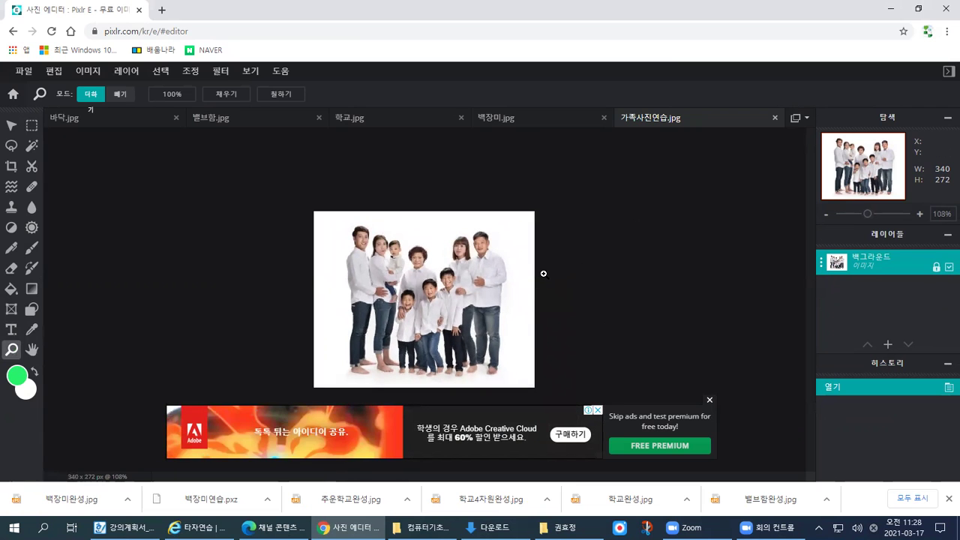
{"action": "scroll", "coordinate": [613, 281], "scroll_direction": "down", "scroll_amount": 1}
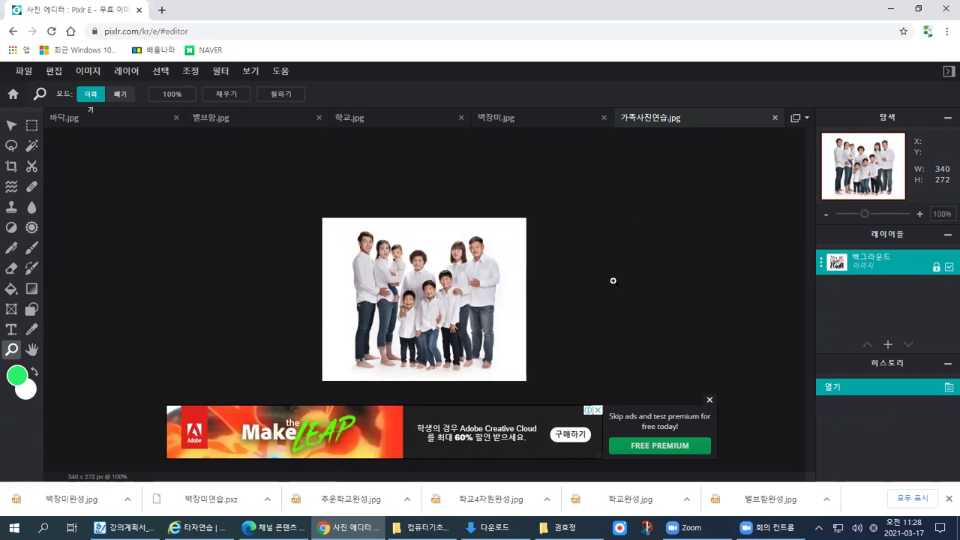
- Start the inner glow (내부 광선) filter on the family photo and set its size (규격) to 8 px
{"action": "left_click", "coordinate": [220, 71]}
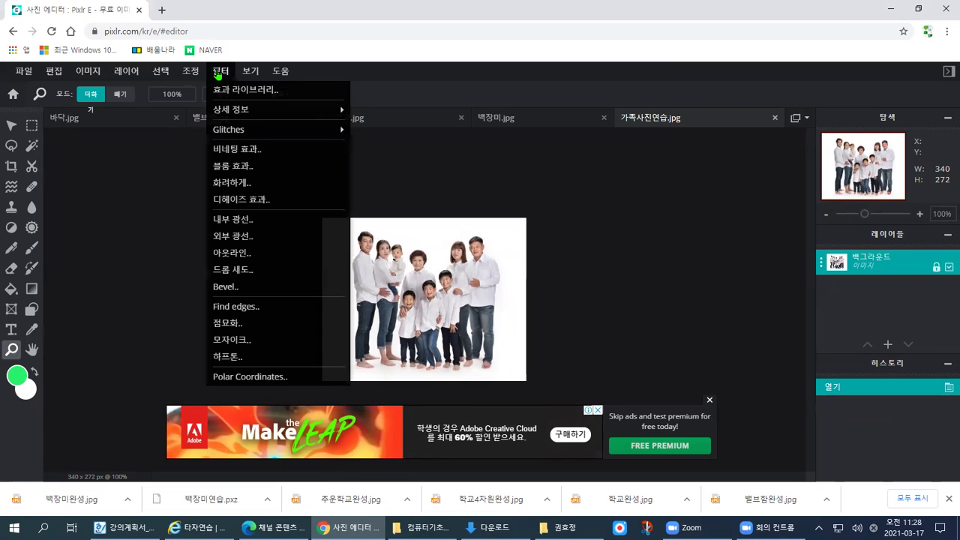
{"action": "left_click", "coordinate": [257, 218]}
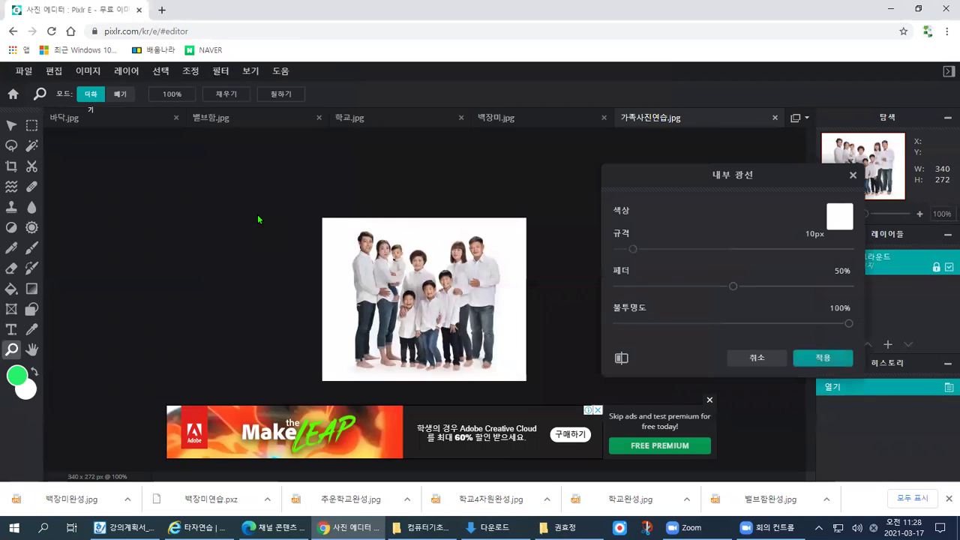
{"action": "left_click_drag", "start_coordinate": [634, 249], "coordinate": [684, 249]}
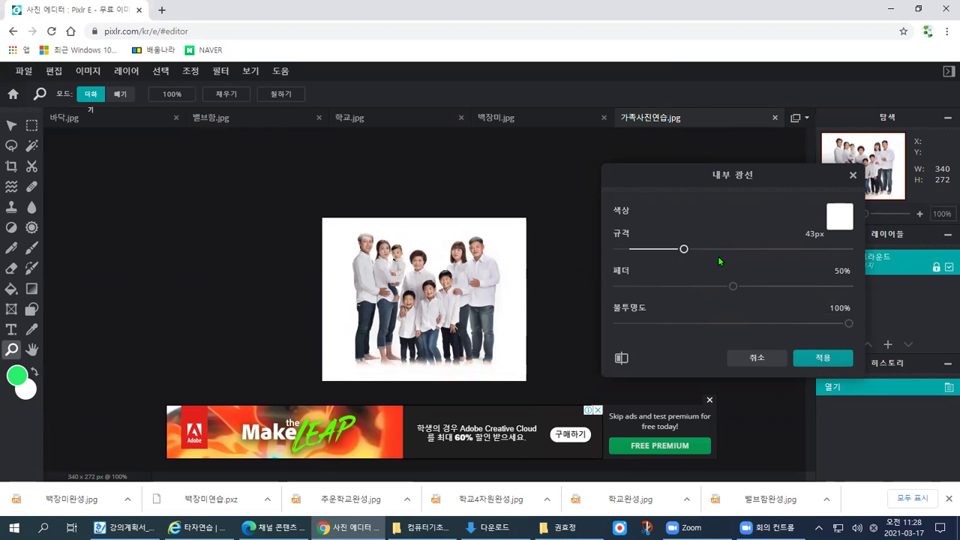
{"action": "left_click_drag", "start_coordinate": [682, 251], "coordinate": [629, 256]}
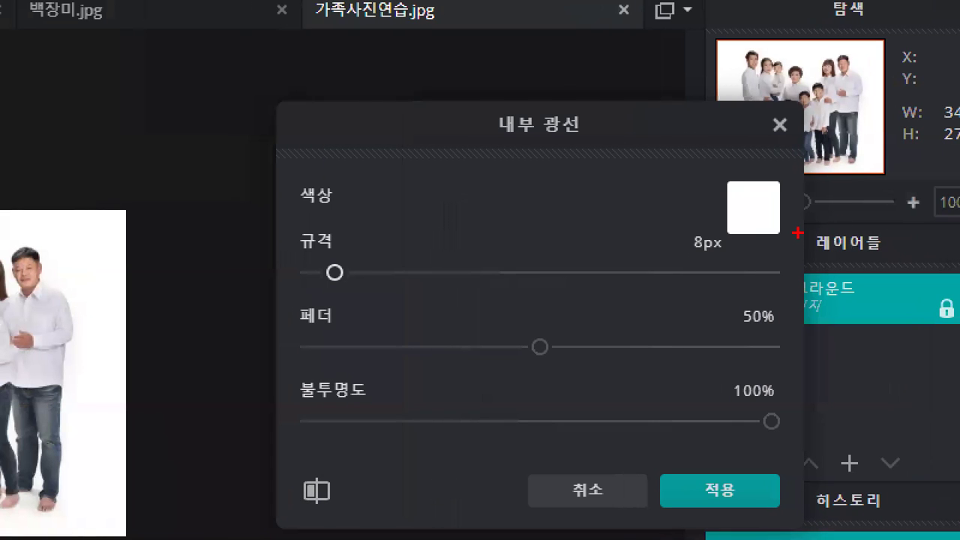
- Change the inner glow colour (색상) to near-black, #0D0E0E
{"action": "mouse_move", "coordinate": [797, 233]}
{"action": "left_mouse_down"}
{"action": "mouse_move", "coordinate": [671, 168]}
{"action": "mouse_move", "coordinate": [784, 120]}
{"action": "mouse_move", "coordinate": [823, 279]}
{"action": "left_mouse_up"}
{"action": "mouse_move", "coordinate": [712, 167]}
{"action": "left_mouse_down"}
{"action": "mouse_move", "coordinate": [742, 211]}
{"action": "mouse_move", "coordinate": [774, 164]}
{"action": "left_mouse_up"}
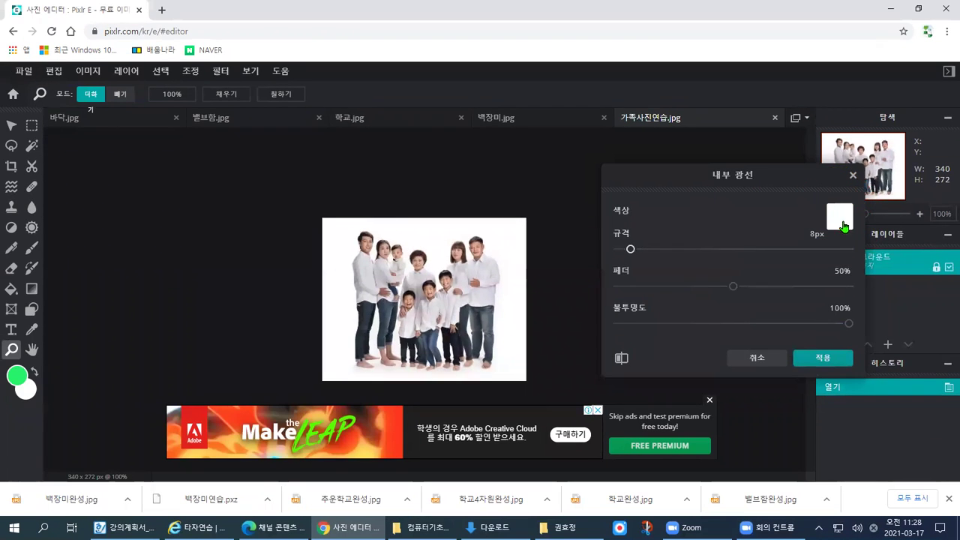
{"action": "left_click", "coordinate": [769, 217]}
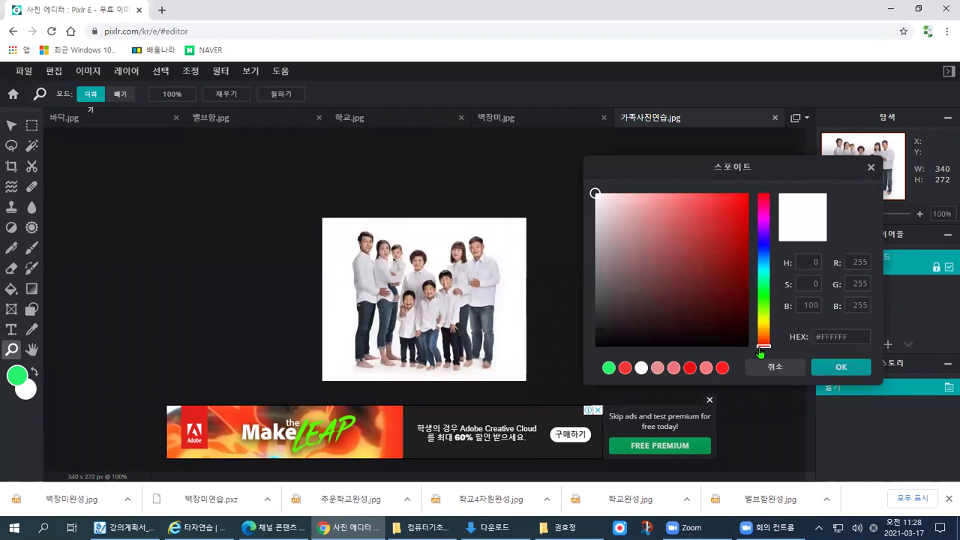
{"action": "left_click", "coordinate": [764, 245]}
{"action": "mouse_move", "coordinate": [767, 249]}
{"action": "left_mouse_down"}
{"action": "mouse_move", "coordinate": [765, 231]}
{"action": "mouse_move", "coordinate": [765, 271]}
{"action": "mouse_move", "coordinate": [765, 204]}
{"action": "mouse_move", "coordinate": [773, 284]}
{"action": "left_mouse_up"}
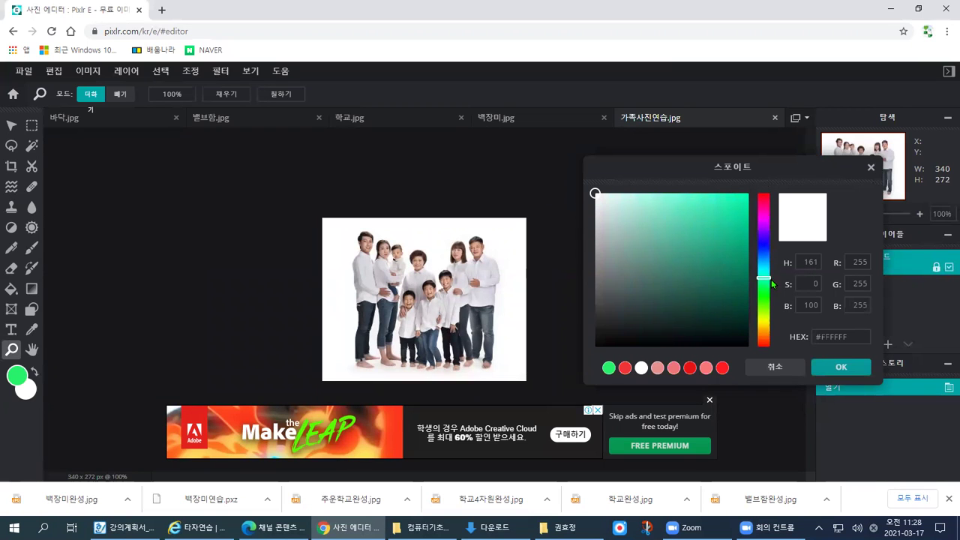
{"action": "left_click", "coordinate": [606, 338]}
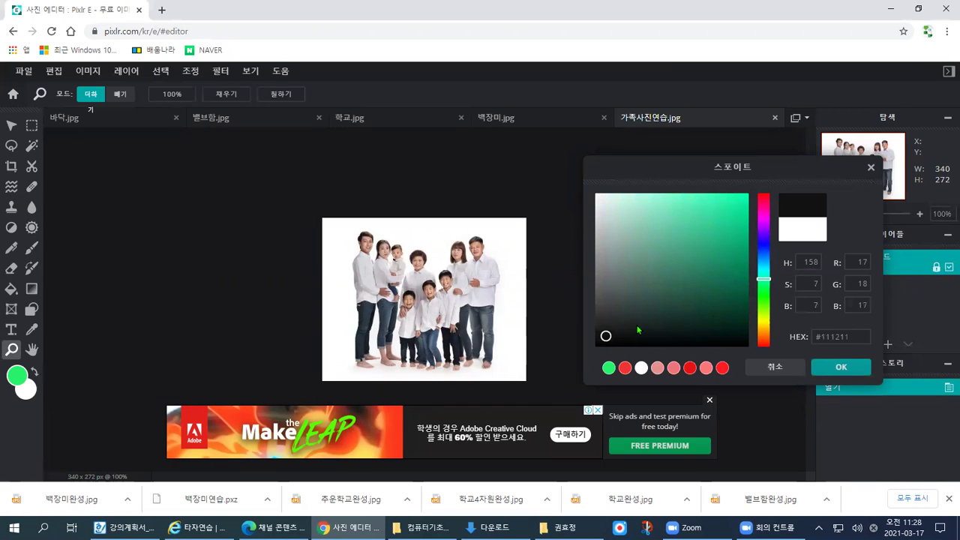
{"action": "left_click", "coordinate": [602, 339]}
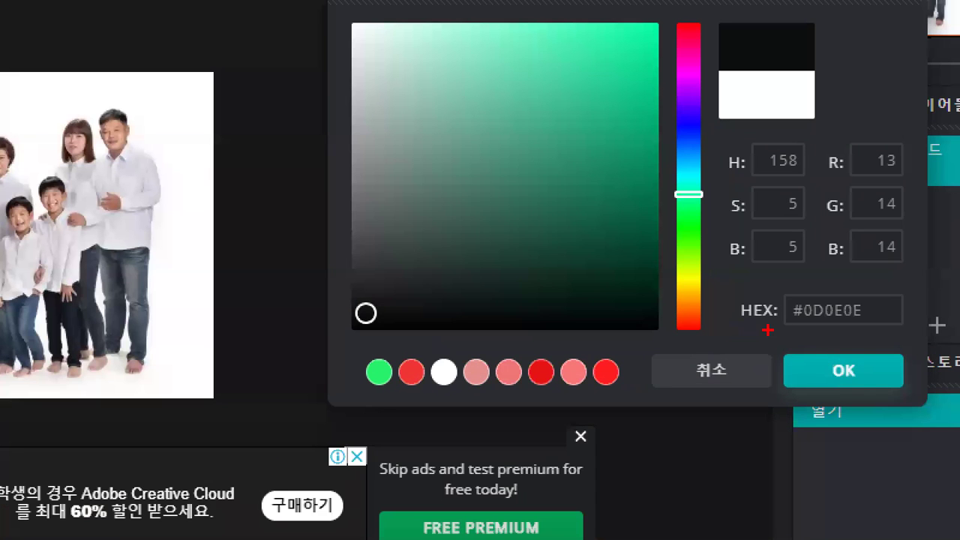
{"action": "left_click_drag", "start_coordinate": [803, 346], "coordinate": [889, 388]}
{"action": "left_click", "coordinate": [840, 367]}
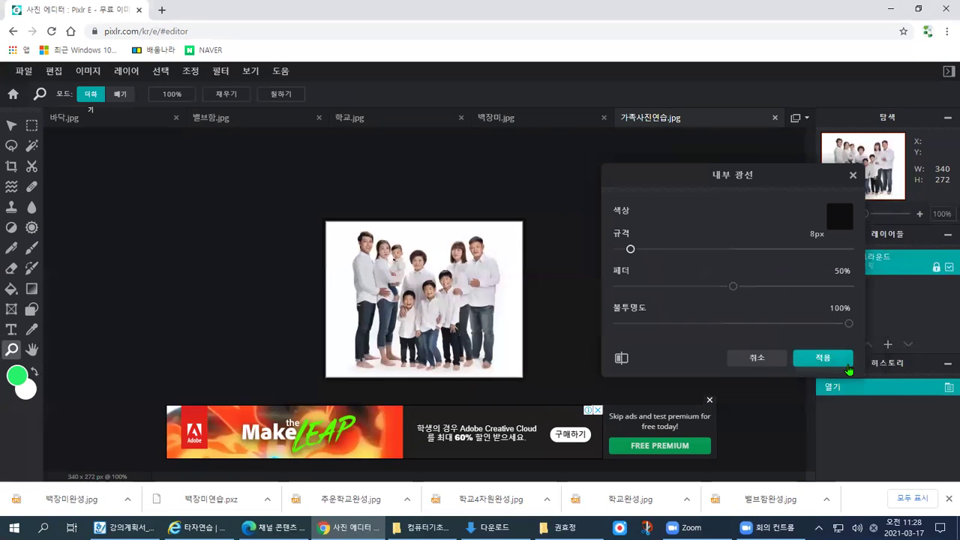
- Set the inner glow's size (규격) to 10 px and its feather (페더) to 20%
{"action": "left_click_drag", "start_coordinate": [631, 255], "coordinate": [643, 256]}
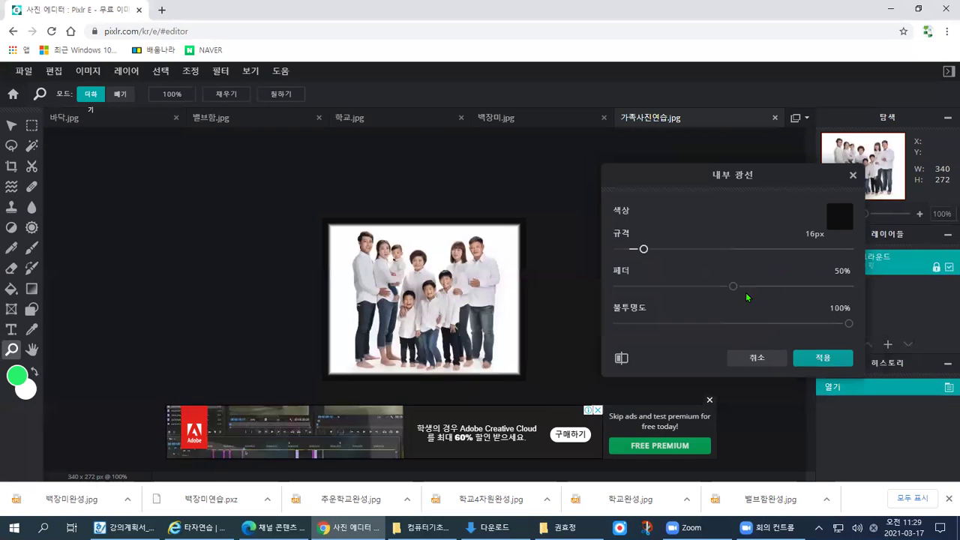
{"action": "left_click_drag", "start_coordinate": [733, 290], "coordinate": [666, 288]}
{"action": "mouse_move", "coordinate": [642, 255]}
{"action": "left_mouse_down"}
{"action": "mouse_move", "coordinate": [632, 255]}
{"action": "mouse_move", "coordinate": [666, 266]}
{"action": "mouse_move", "coordinate": [645, 272]}
{"action": "mouse_move", "coordinate": [723, 315]}
{"action": "left_mouse_up"}
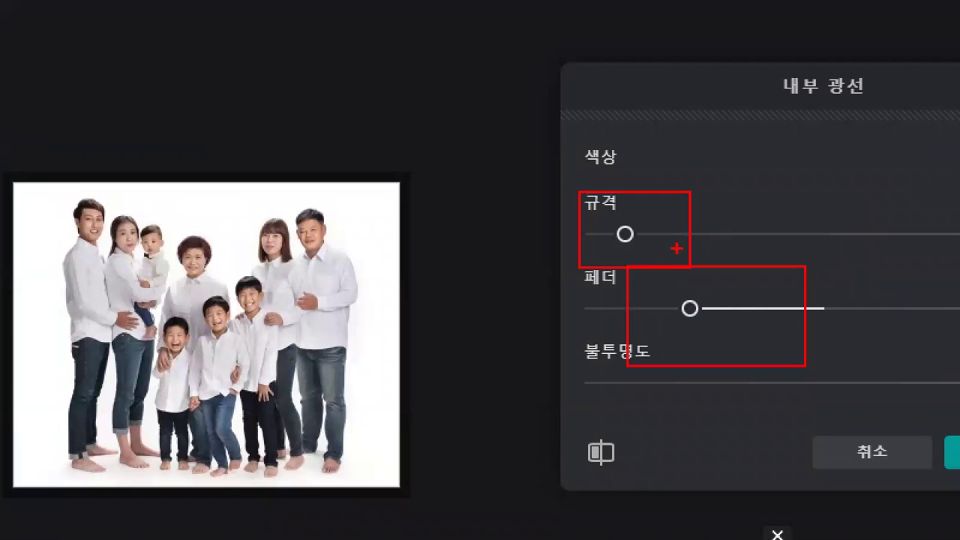
{"action": "mouse_move", "coordinate": [614, 239]}
{"action": "left_mouse_down"}
{"action": "mouse_move", "coordinate": [643, 259]}
{"action": "mouse_move", "coordinate": [614, 234]}
{"action": "mouse_move", "coordinate": [542, 244]}
{"action": "left_mouse_up"}
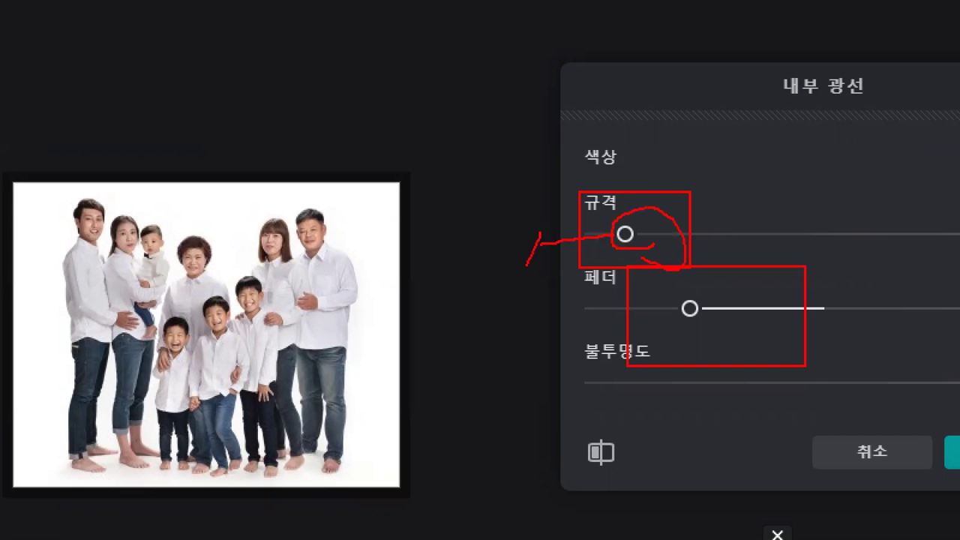
{"action": "left_click_drag", "start_coordinate": [687, 223], "coordinate": [845, 233]}
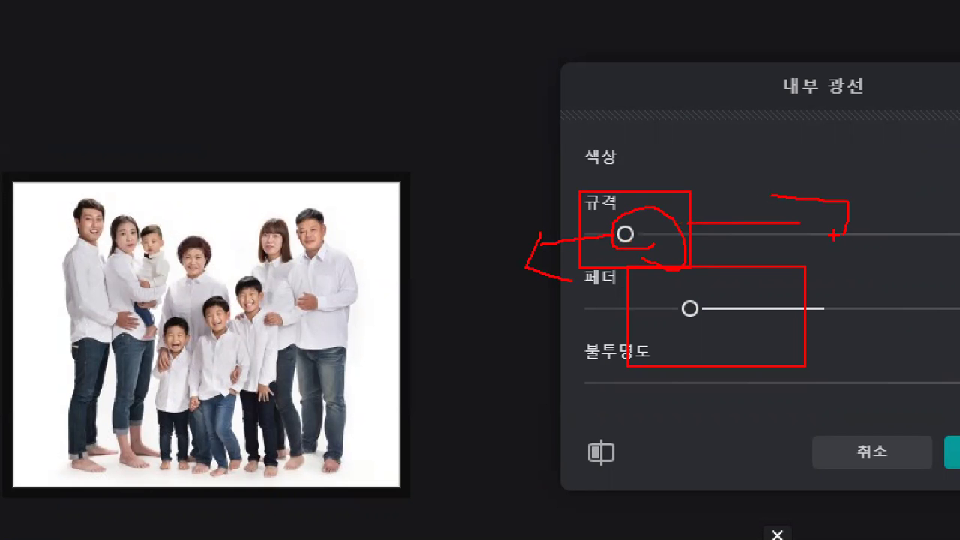
{"action": "key", "text": "Escape"}
{"action": "key", "text": "ctrl+1"}
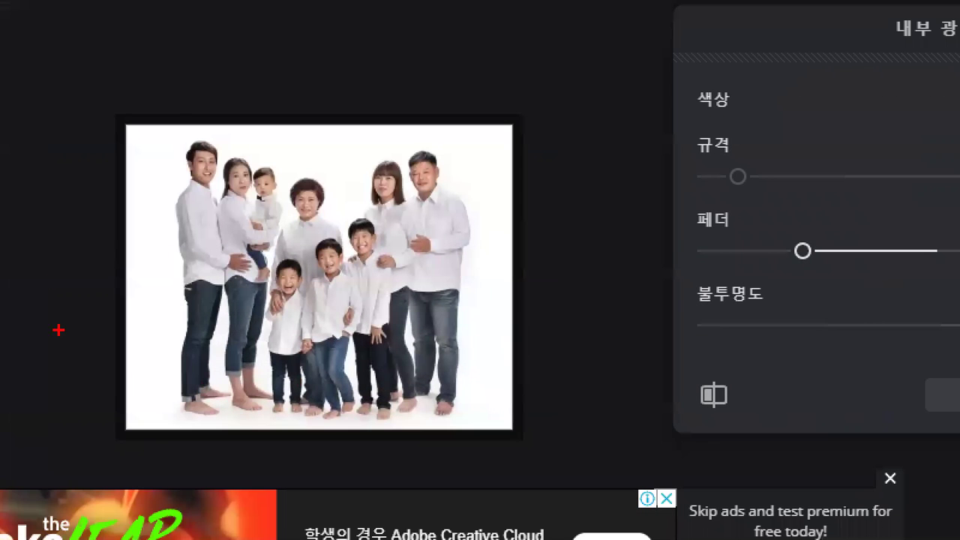
{"action": "mouse_move", "coordinate": [348, 177]}
{"action": "left_mouse_down"}
{"action": "mouse_move", "coordinate": [336, 202]}
{"action": "mouse_move", "coordinate": [273, 115]}
{"action": "mouse_move", "coordinate": [330, 138]}
{"action": "mouse_move", "coordinate": [491, 66]}
{"action": "left_mouse_up"}
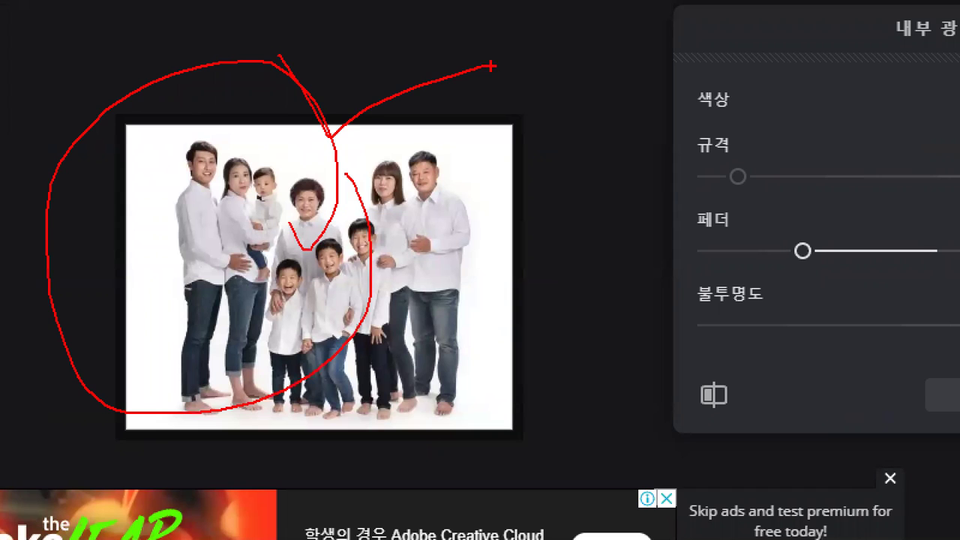
{"action": "mouse_move", "coordinate": [471, 137]}
{"action": "left_mouse_down"}
{"action": "mouse_move", "coordinate": [583, 128]}
{"action": "mouse_move", "coordinate": [514, 302]}
{"action": "mouse_move", "coordinate": [492, 417]}
{"action": "left_mouse_up"}
{"action": "key", "text": "Escape"}
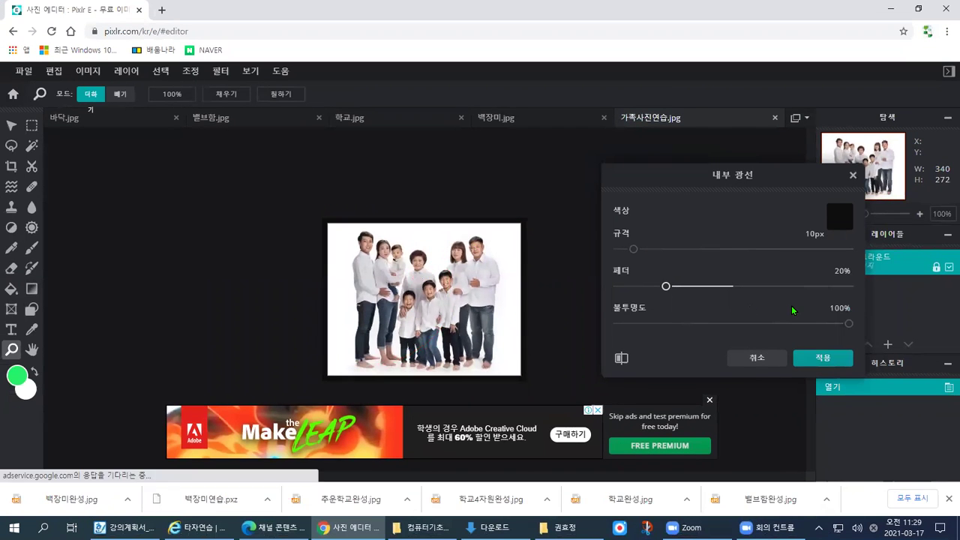
{"action": "mouse_move", "coordinate": [845, 328]}
{"action": "left_mouse_down"}
{"action": "mouse_move", "coordinate": [821, 324]}
{"action": "mouse_move", "coordinate": [848, 324]}
{"action": "left_mouse_up"}
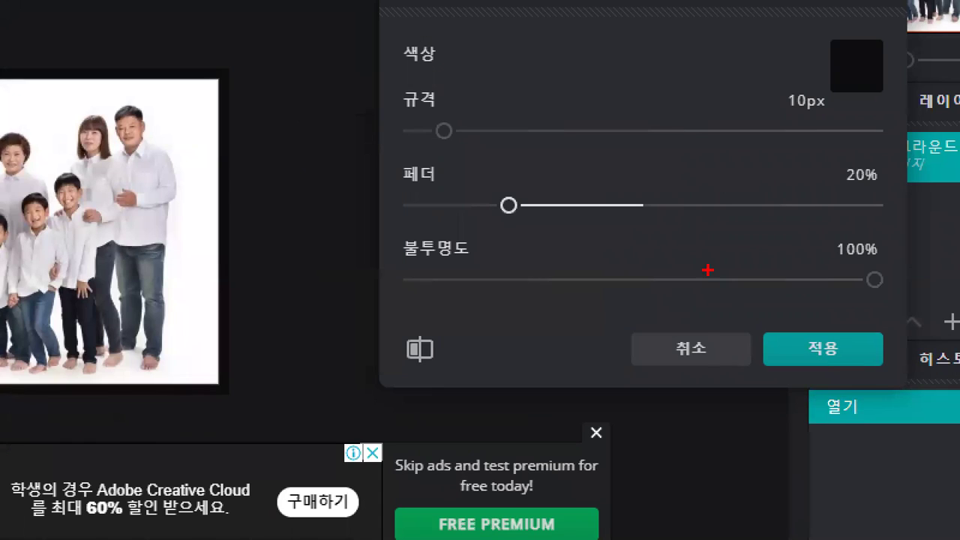
{"action": "mouse_move", "coordinate": [866, 82]}
{"action": "left_mouse_down"}
{"action": "mouse_move", "coordinate": [855, 117]}
{"action": "mouse_move", "coordinate": [696, 74]}
{"action": "mouse_move", "coordinate": [823, 112]}
{"action": "left_mouse_up"}
{"action": "mouse_move", "coordinate": [917, 158]}
{"action": "left_mouse_down"}
{"action": "mouse_move", "coordinate": [800, 212]}
{"action": "mouse_move", "coordinate": [871, 172]}
{"action": "left_mouse_up"}
{"action": "mouse_move", "coordinate": [881, 280]}
{"action": "left_mouse_down"}
{"action": "mouse_move", "coordinate": [784, 211]}
{"action": "mouse_move", "coordinate": [904, 260]}
{"action": "left_mouse_up"}
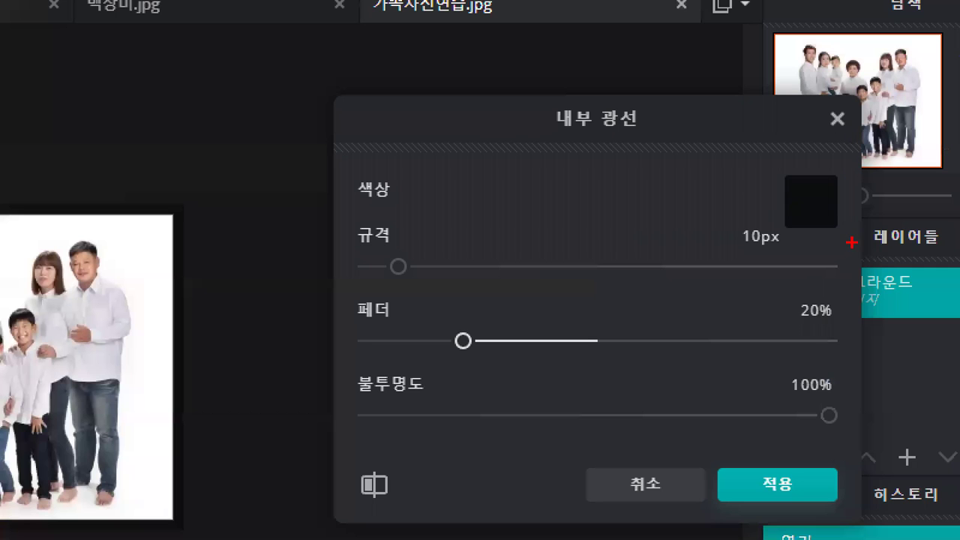
{"action": "mouse_move", "coordinate": [860, 237]}
{"action": "left_mouse_down"}
{"action": "mouse_move", "coordinate": [798, 201]}
{"action": "mouse_move", "coordinate": [864, 265]}
{"action": "left_mouse_up"}
{"action": "left_click_drag", "start_coordinate": [838, 192], "coordinate": [824, 163]}
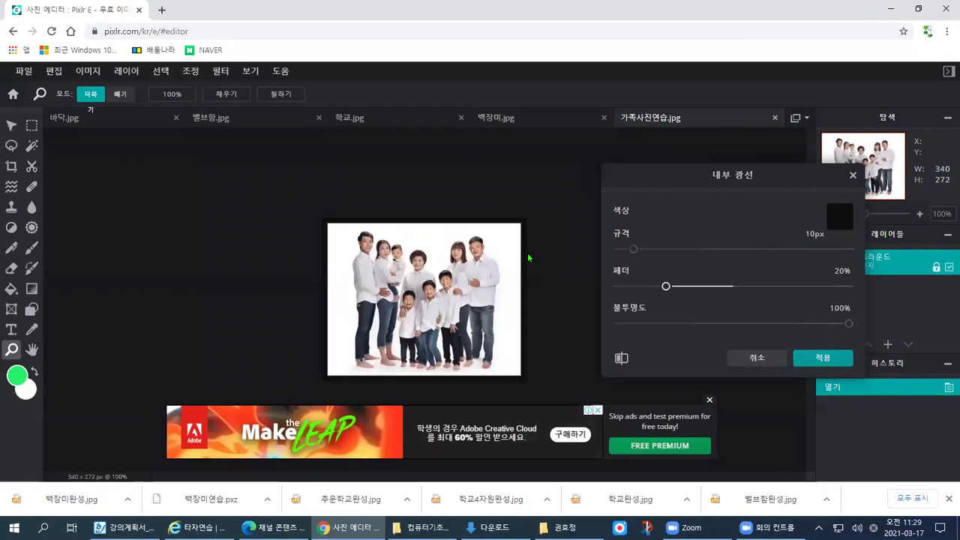
- Apply the inner glow to the family photo and inspect the resulting dark frame up close
{"action": "left_click", "coordinate": [818, 359]}
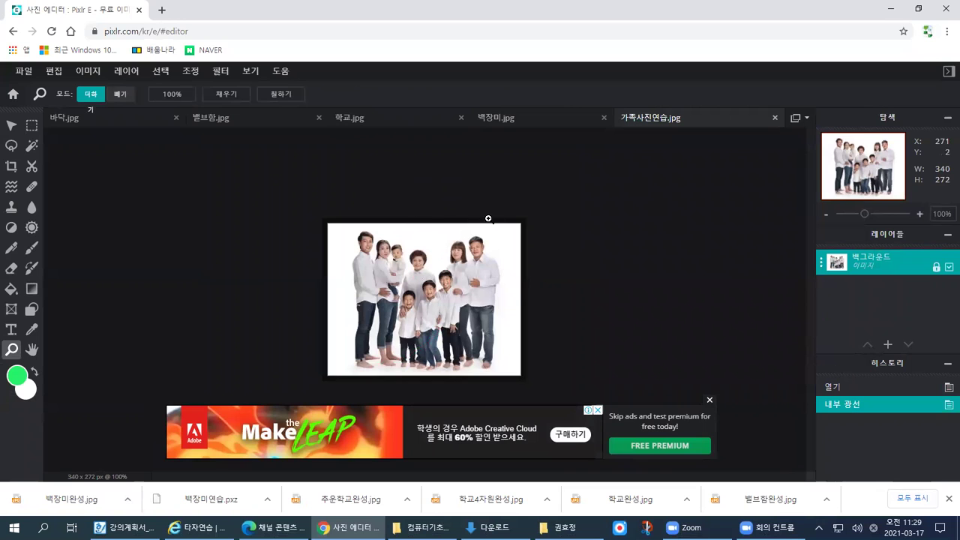
{"action": "left_click", "coordinate": [459, 266]}
{"action": "left_click", "coordinate": [524, 231]}
{"action": "left_click", "coordinate": [540, 234]}
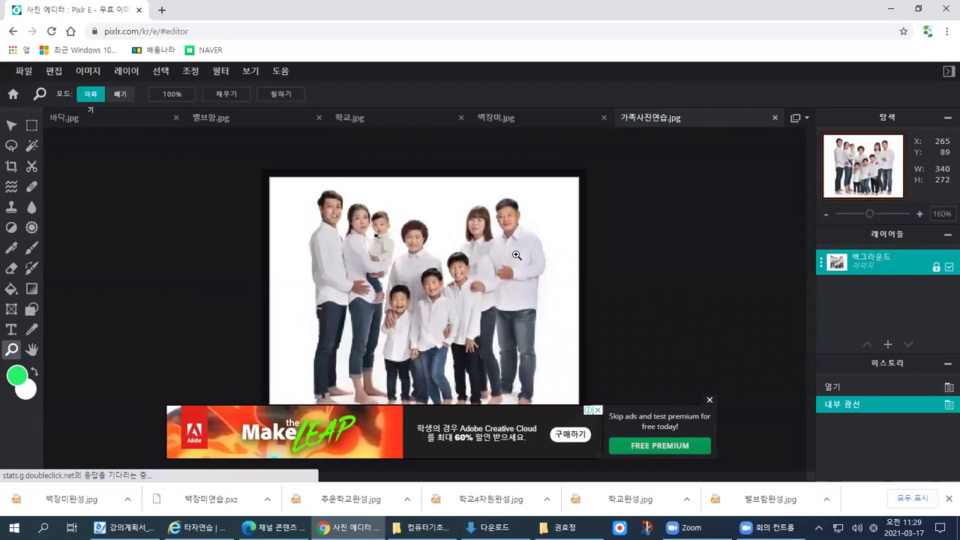
{"action": "scroll", "coordinate": [666, 286], "scroll_direction": "down", "scroll_amount": 3}
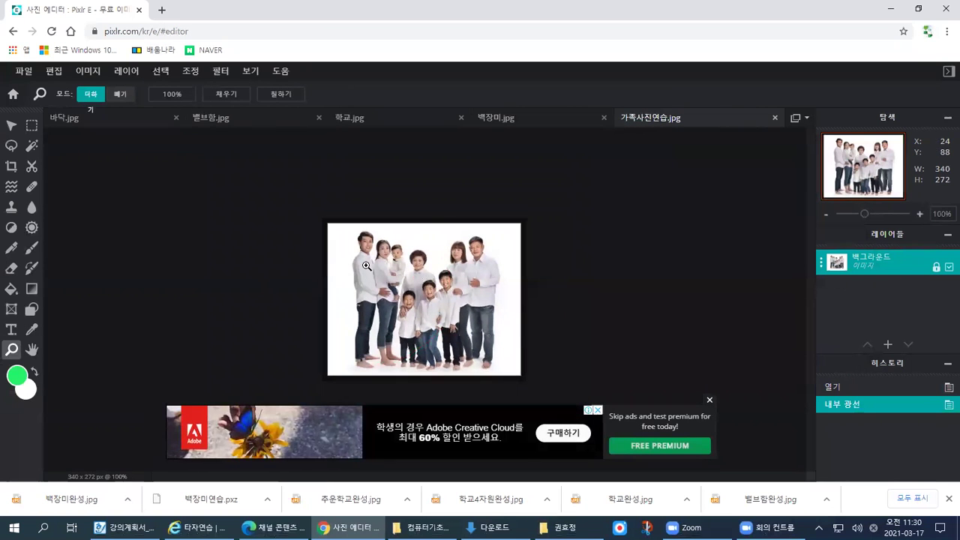
- Add a new text layer reading 가족사진 on the family photo
{"action": "left_click", "coordinate": [12, 330]}
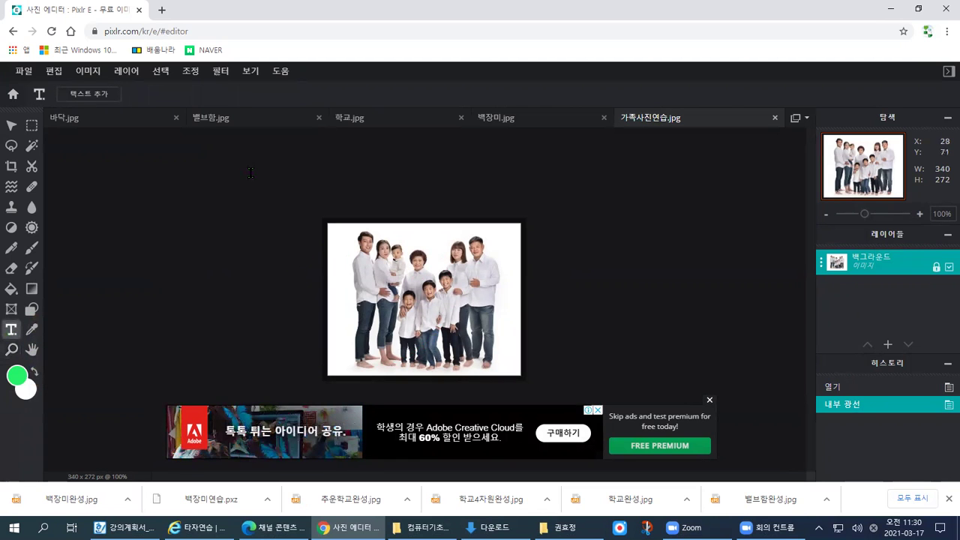
{"action": "left_click", "coordinate": [343, 277]}
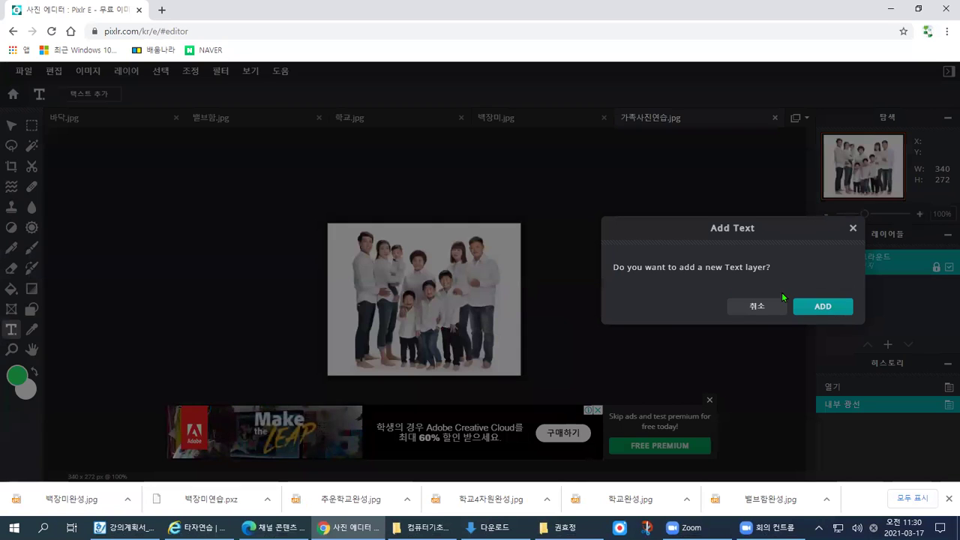
{"action": "left_click", "coordinate": [822, 307]}
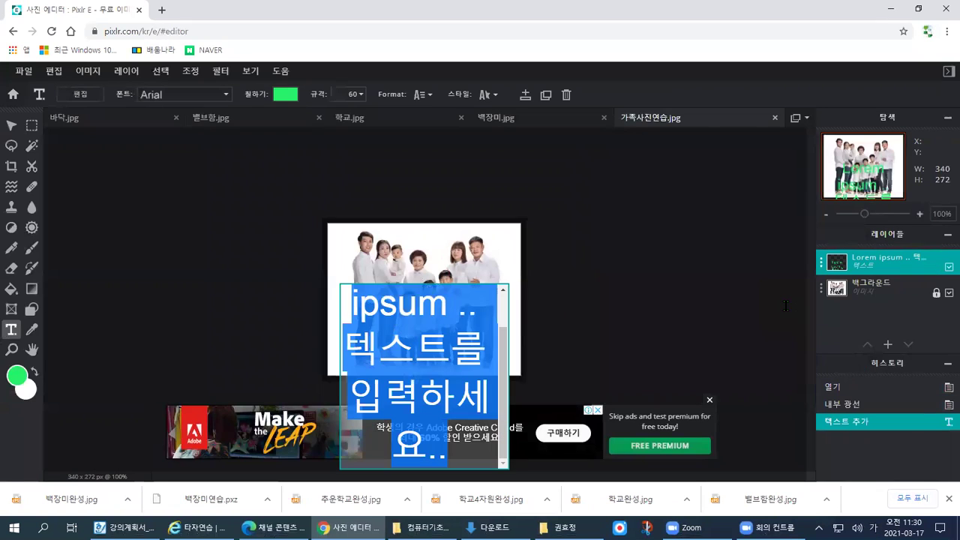
{"action": "type", "text": "가족사진"}
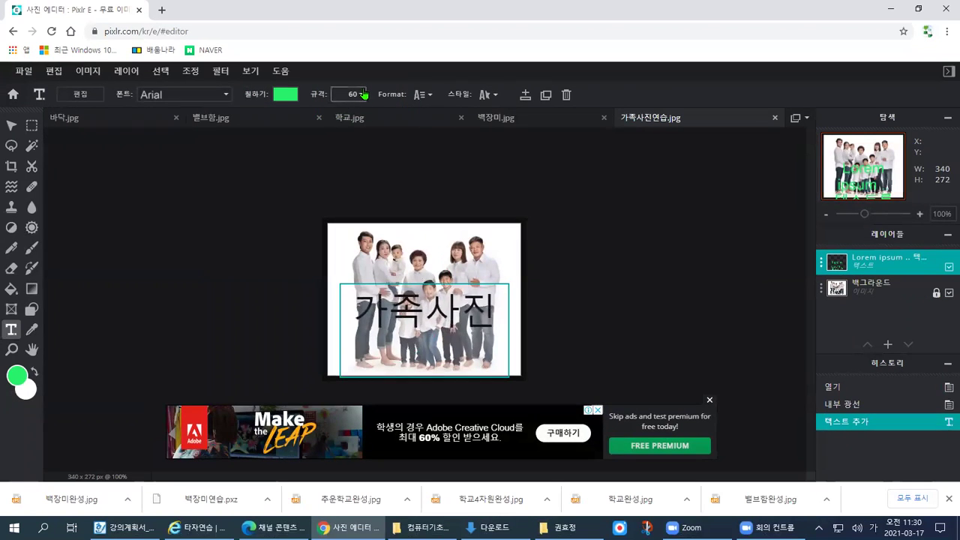
- Set the caption's text size (규격) to 16 and its fill (칠하기) to black, #000000
{"action": "left_click", "coordinate": [357, 84]}
{"action": "left_click", "coordinate": [362, 95]}
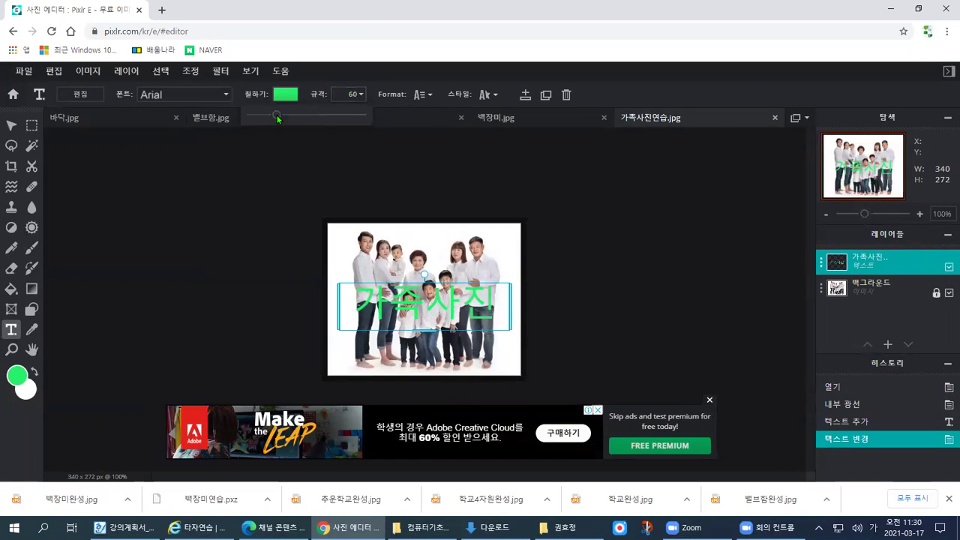
{"action": "left_click_drag", "start_coordinate": [276, 117], "coordinate": [257, 118]}
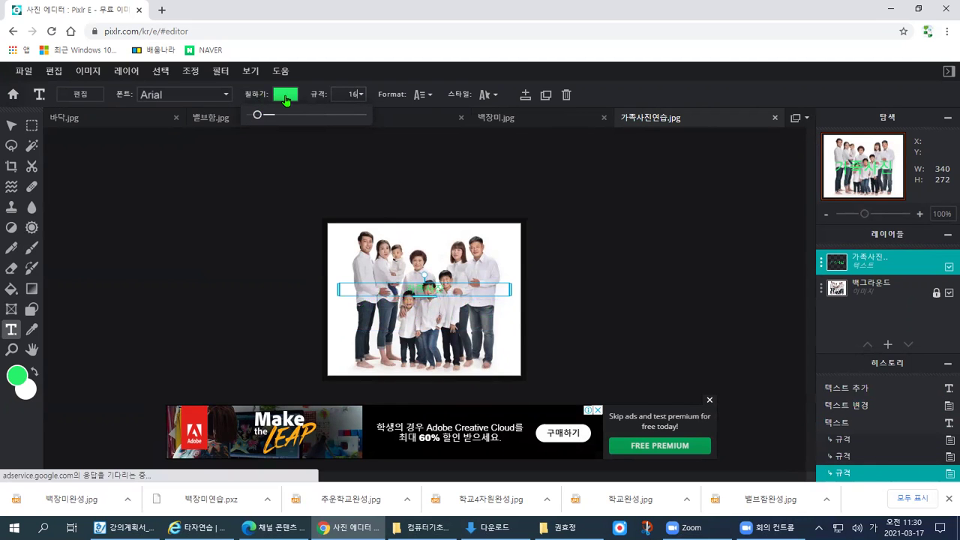
{"action": "left_click", "coordinate": [285, 96]}
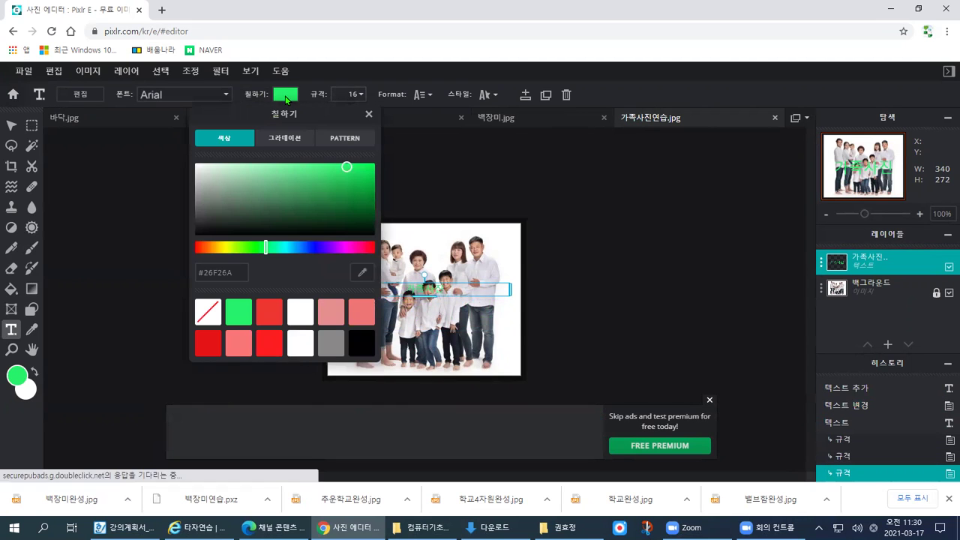
{"action": "left_click", "coordinate": [360, 342]}
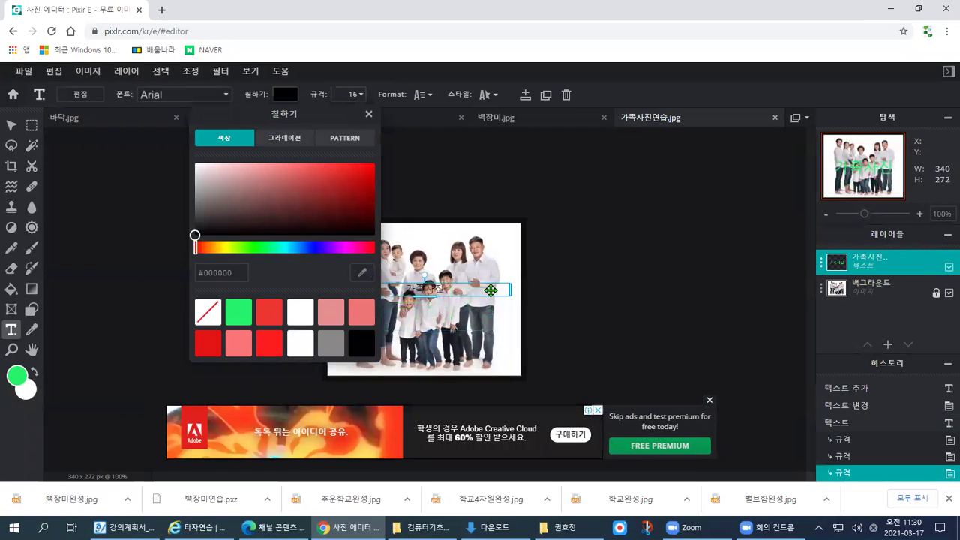
- Move the 가족사진 caption up to the photo's upper edge above the heads and turn on its outline (아웃라인) style
{"action": "left_click_drag", "start_coordinate": [490, 290], "coordinate": [496, 253]}
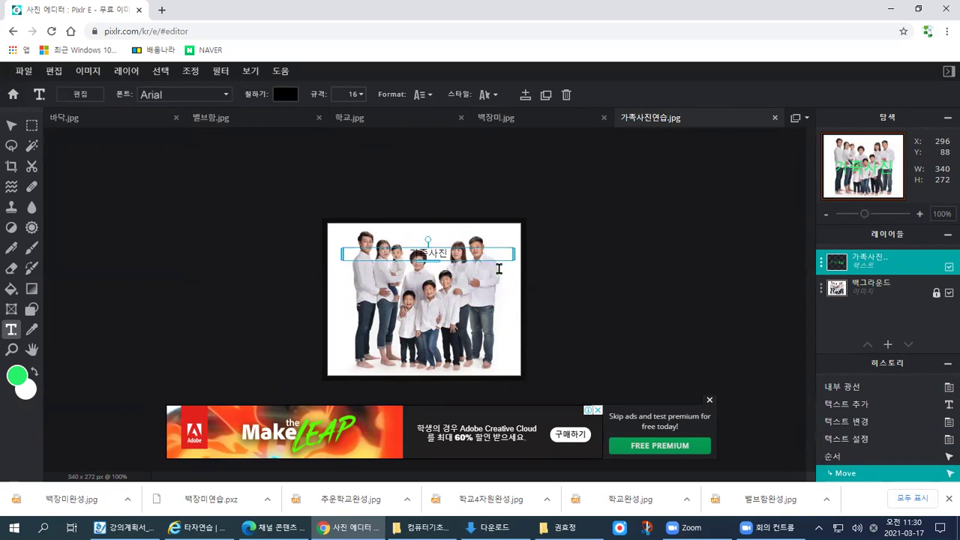
{"action": "mouse_move", "coordinate": [497, 255]}
{"action": "left_mouse_down"}
{"action": "mouse_move", "coordinate": [498, 233]}
{"action": "mouse_move", "coordinate": [529, 235]}
{"action": "mouse_move", "coordinate": [487, 230]}
{"action": "mouse_move", "coordinate": [506, 230]}
{"action": "mouse_move", "coordinate": [496, 237]}
{"action": "left_mouse_up"}
{"action": "left_click", "coordinate": [434, 97]}
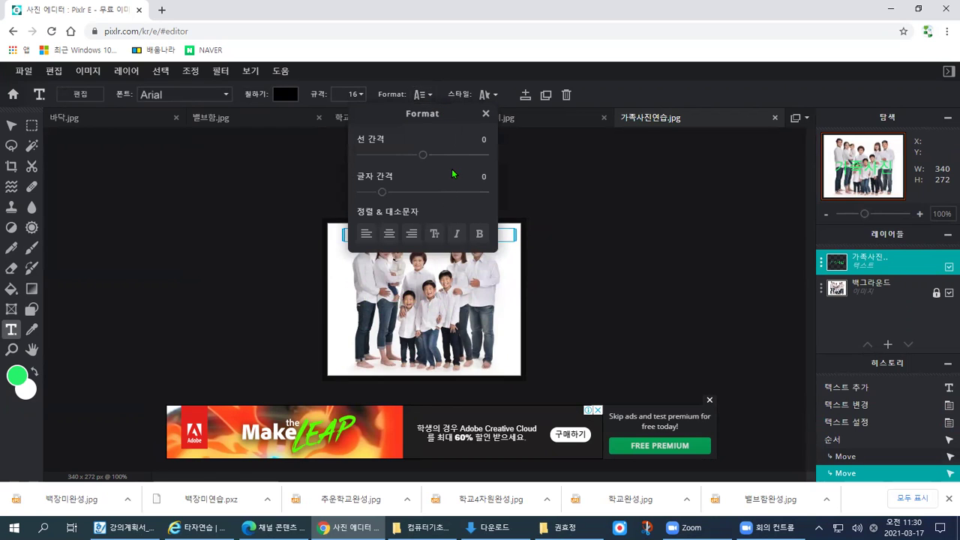
{"action": "left_click", "coordinate": [486, 96]}
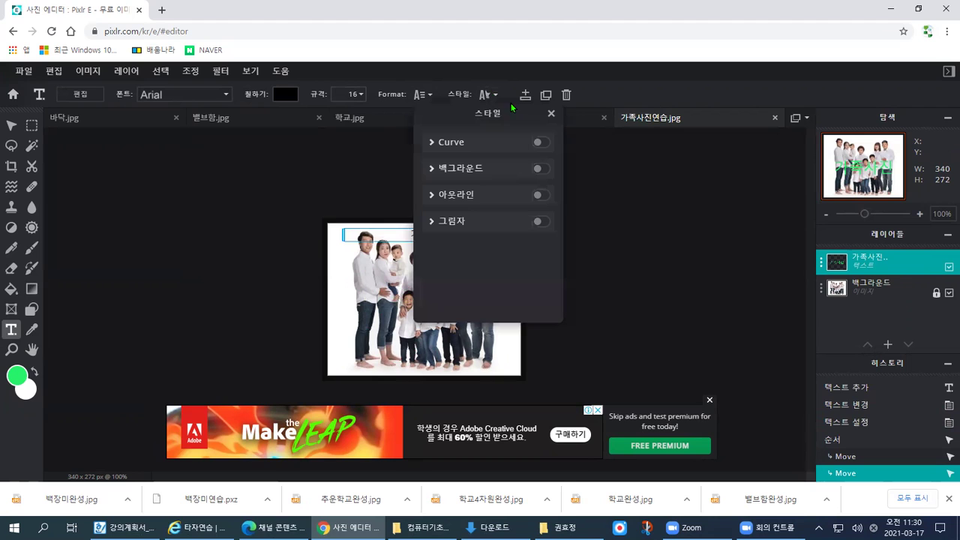
{"action": "left_click", "coordinate": [538, 194]}
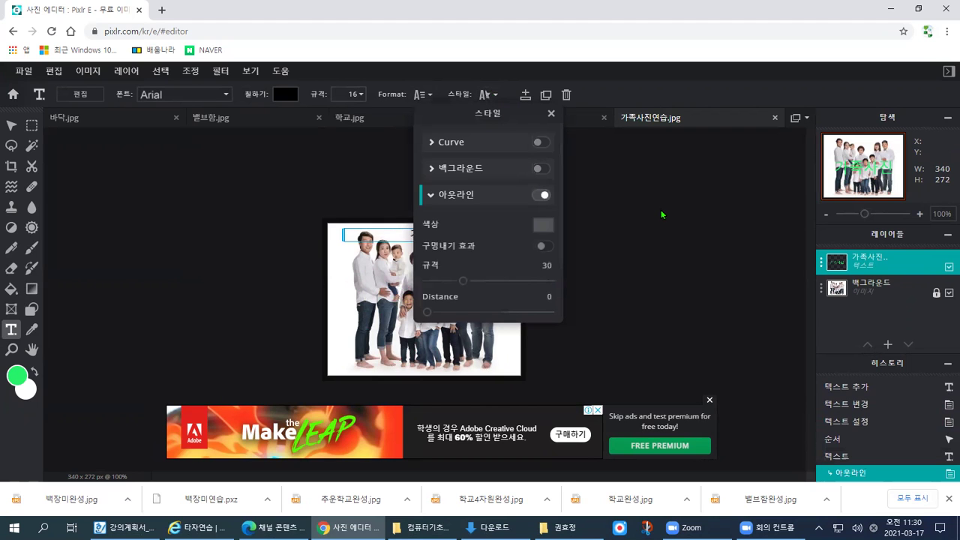
{"action": "left_click", "coordinate": [651, 215]}
{"action": "left_click", "coordinate": [571, 220]}
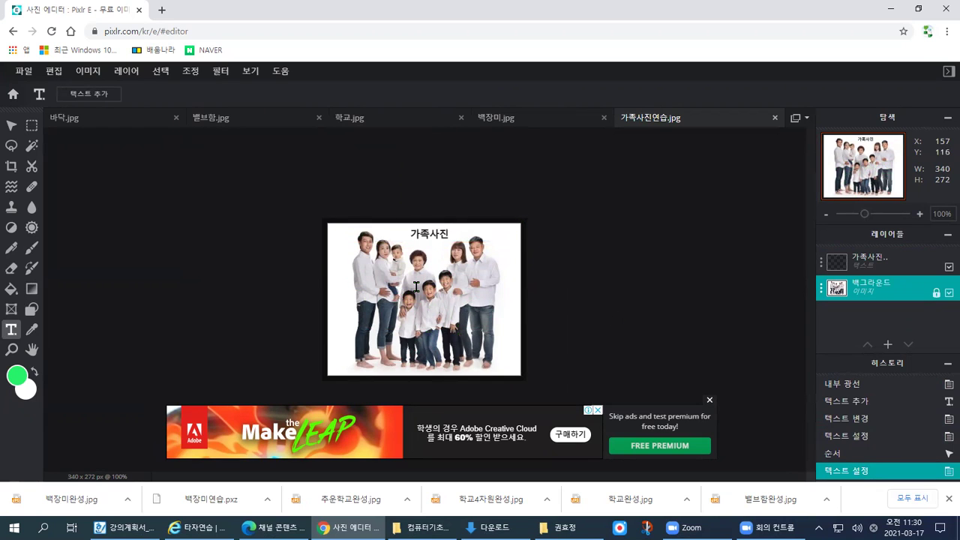
- Save the finished family photo as a JPG named 가족사진완성
{"action": "left_click", "coordinate": [23, 71]}
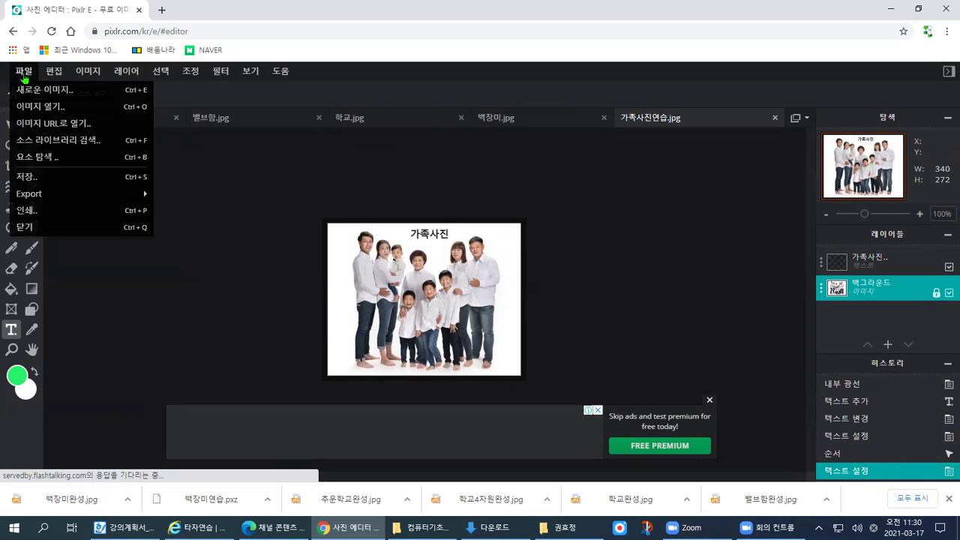
{"action": "left_click", "coordinate": [56, 177]}
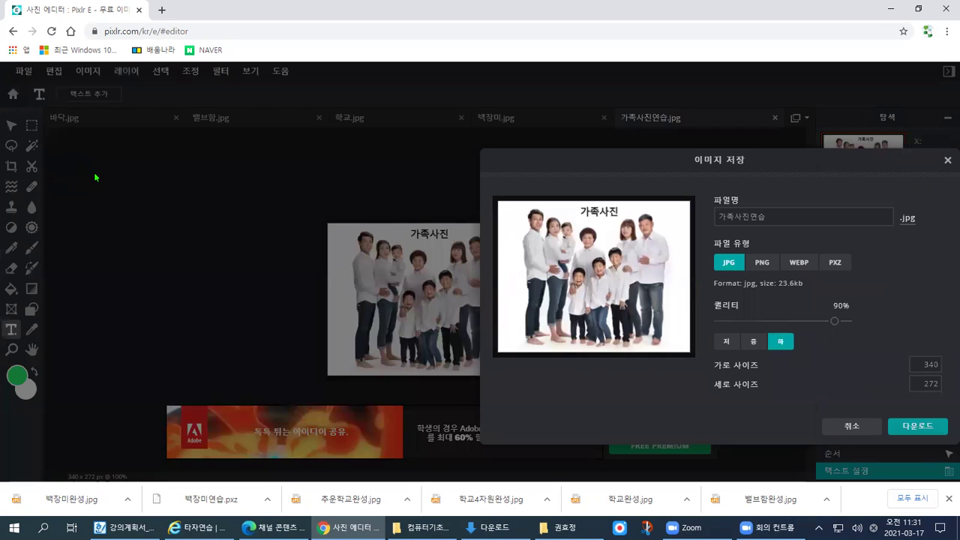
{"action": "left_click", "coordinate": [789, 218]}
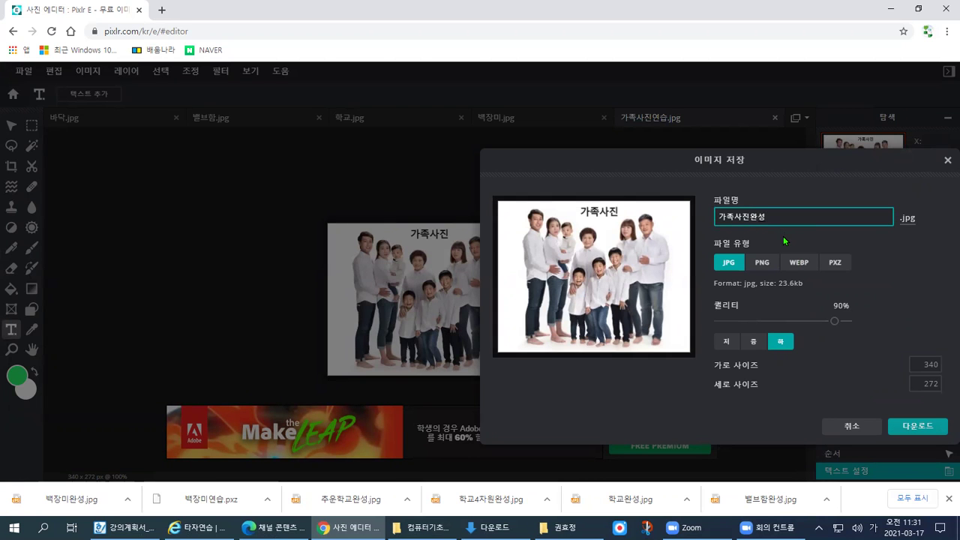
{"action": "left_click", "coordinate": [927, 428]}
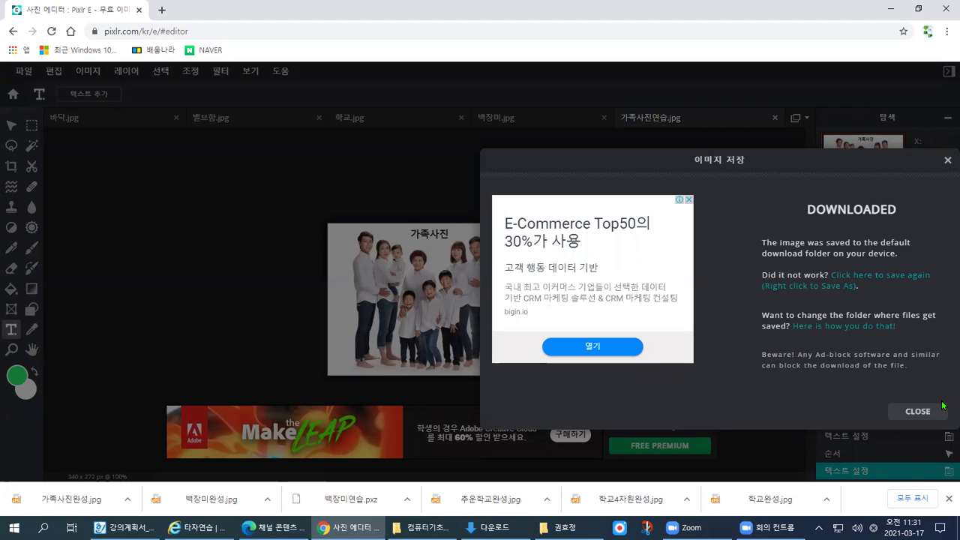
{"action": "left_click", "coordinate": [899, 412]}
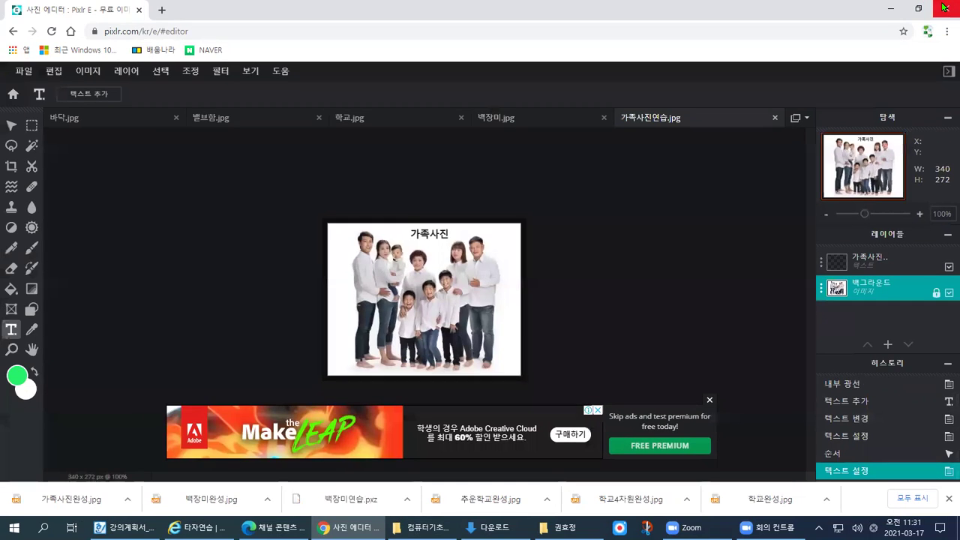
- Close the browser and open the 픽슬러완성 subfolder inside the instructor's personal folder on the desktop
{"action": "left_click", "coordinate": [944, 7]}
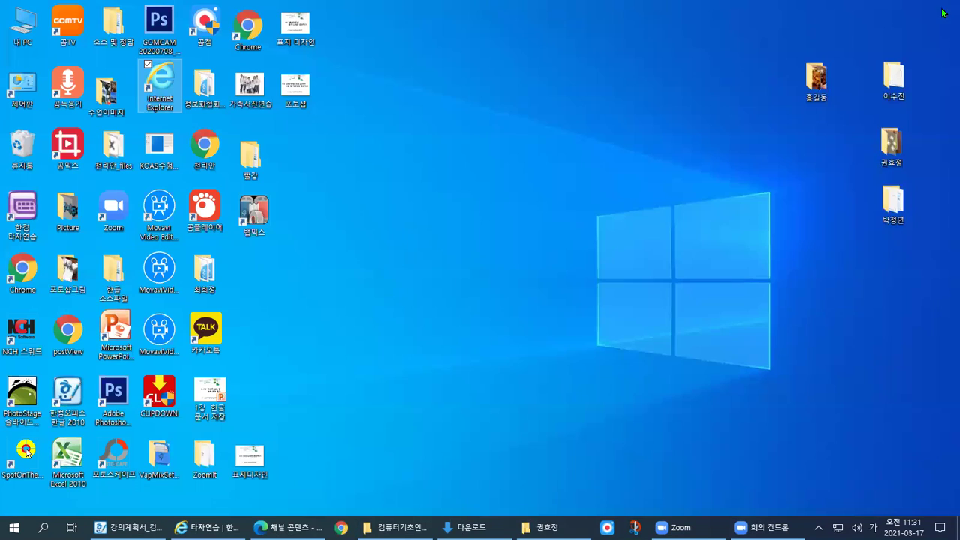
{"action": "left_click_drag", "start_coordinate": [851, 120], "coordinate": [921, 158]}
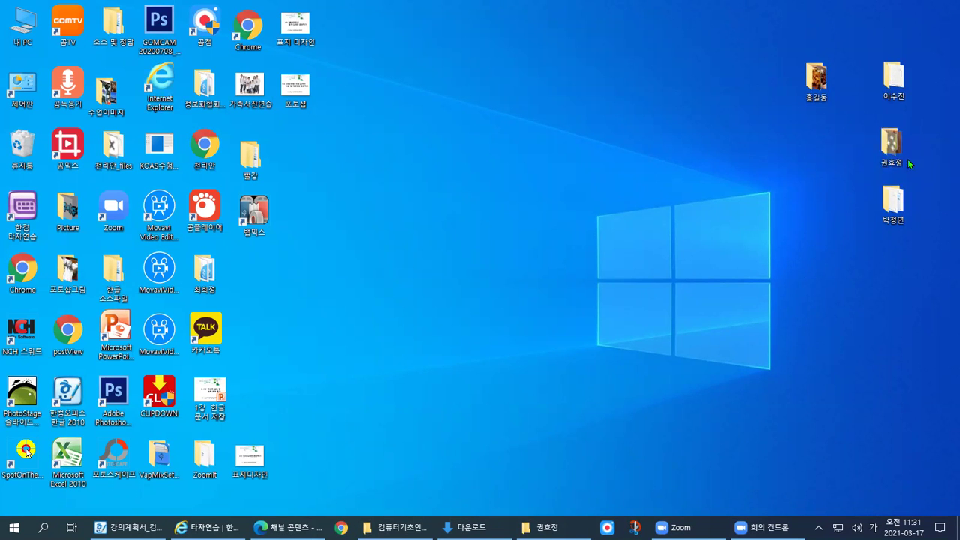
{"action": "double_click", "coordinate": [893, 156]}
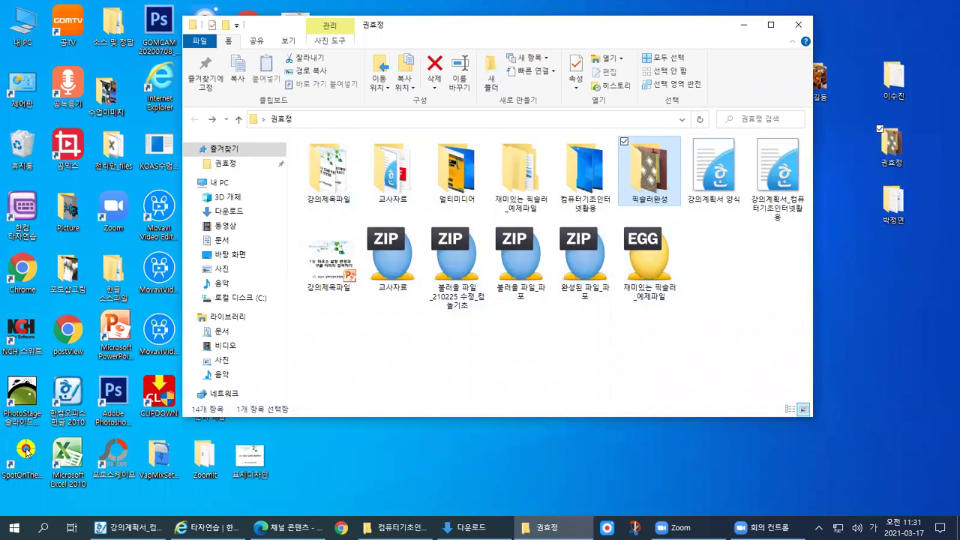
{"action": "key", "text": "ctrl+1"}
{"action": "left_click_drag", "start_coordinate": [533, 30], "coordinate": [700, 183]}
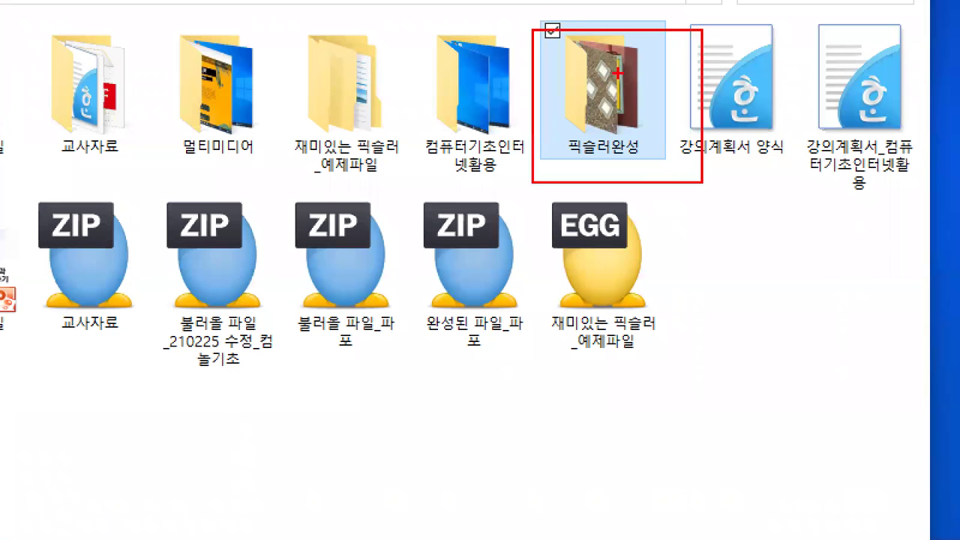
{"action": "key", "text": "Escape"}
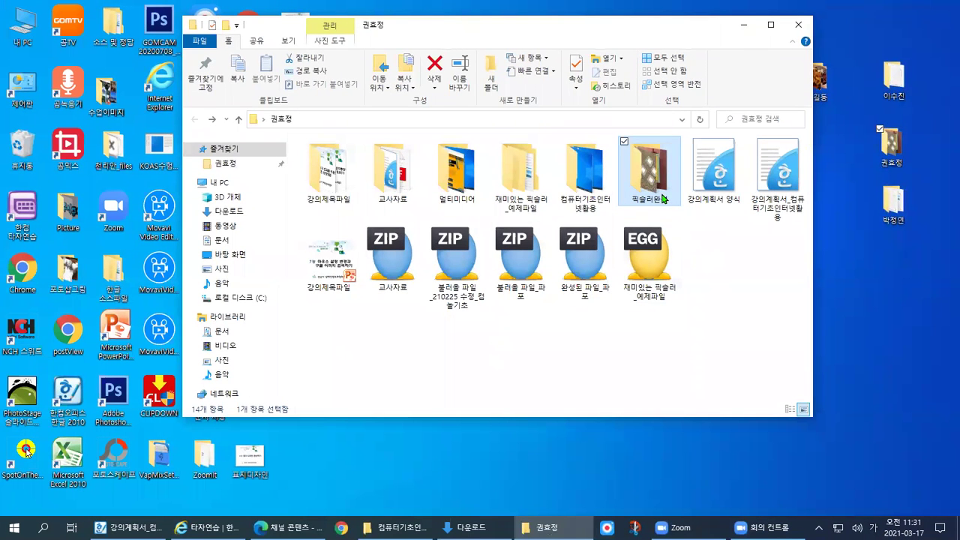
{"action": "double_click", "coordinate": [663, 196]}
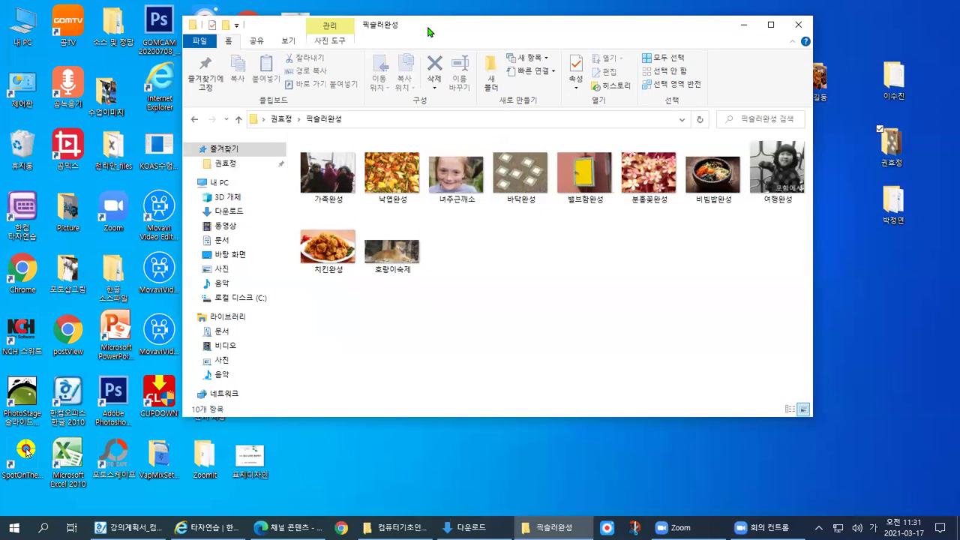
- Move the 픽슬러완성 folder window aside, clear of the desktop icons
{"action": "left_click_drag", "start_coordinate": [429, 32], "coordinate": [620, 72]}
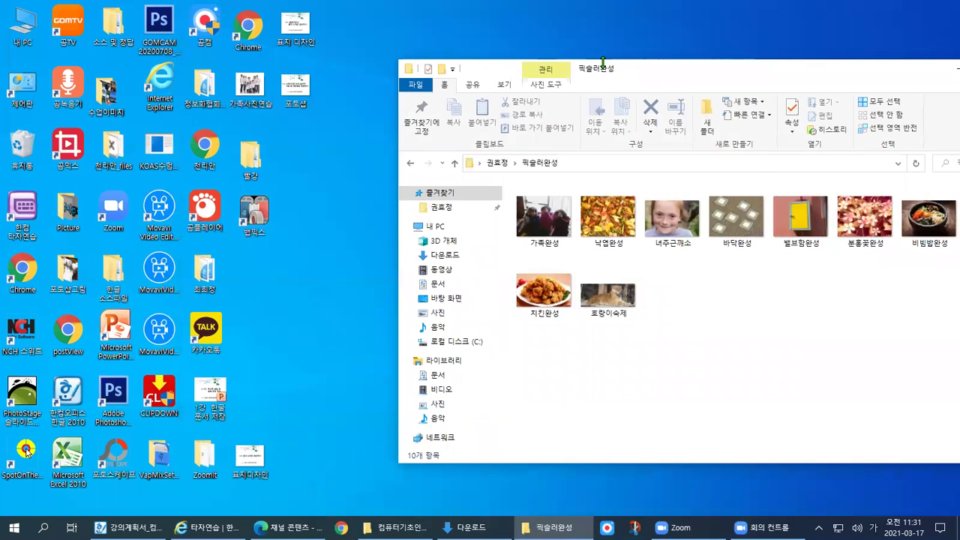
{"action": "key", "text": "ctrl+1"}
{"action": "left_click_drag", "start_coordinate": [582, 80], "coordinate": [762, 138]}
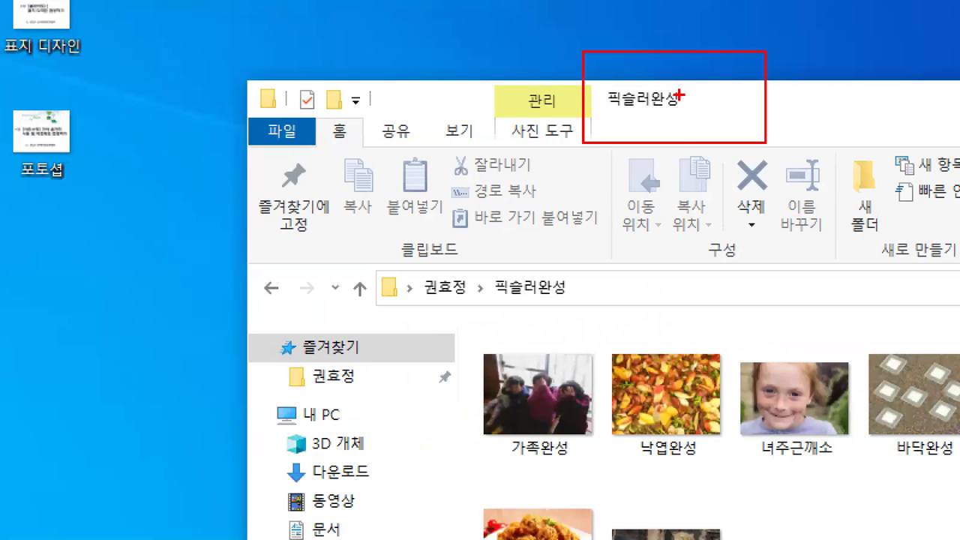
{"action": "key", "text": "Escape"}
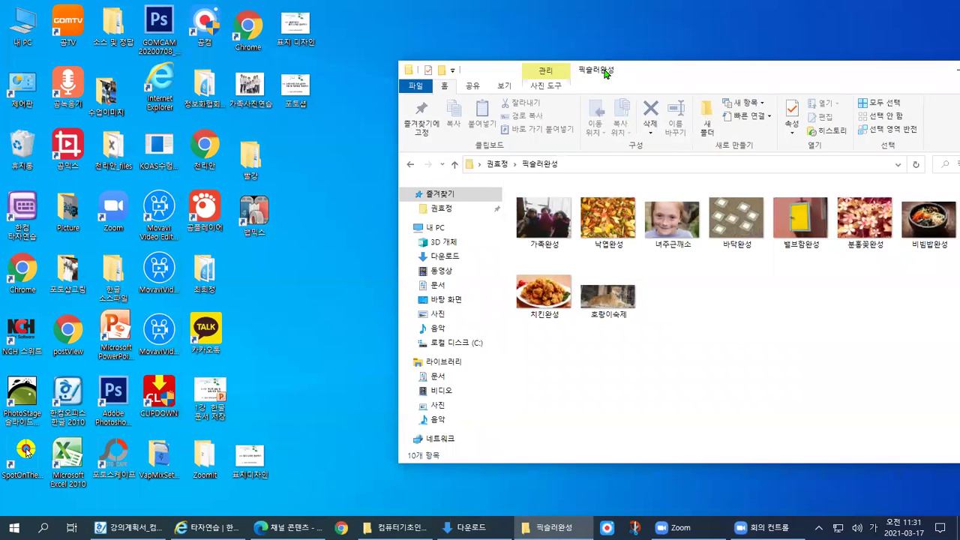
{"action": "left_click_drag", "start_coordinate": [605, 73], "coordinate": [580, 68]}
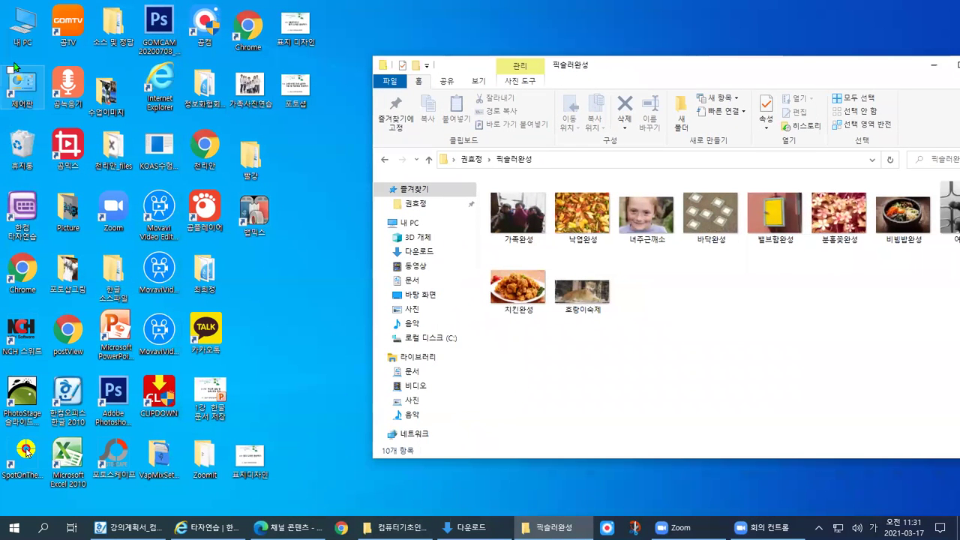
- Open 내 PC from the desktop and go to its 다운로드 folder
{"action": "left_click", "coordinate": [20, 39]}
{"action": "double_click", "coordinate": [20, 39]}
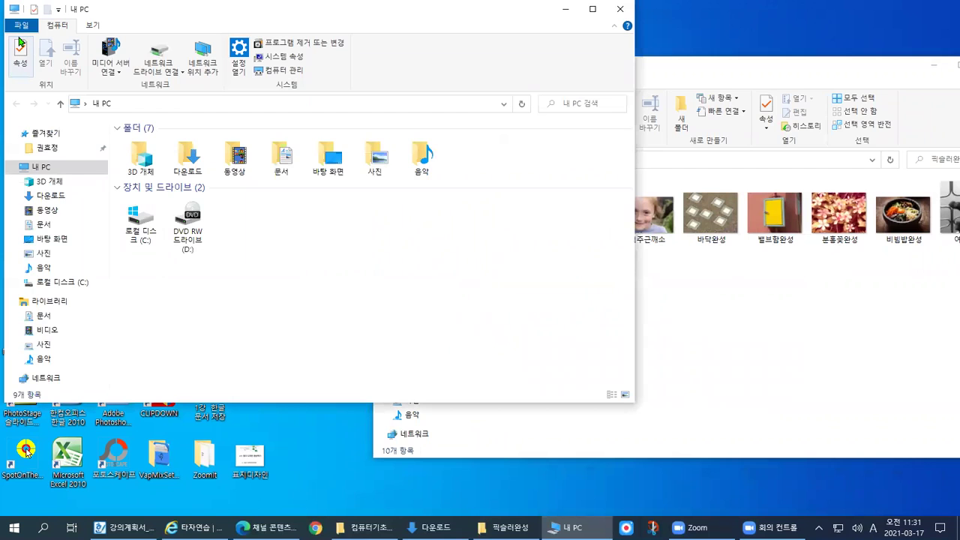
{"action": "key", "text": "ctrl+1"}
{"action": "left_click_drag", "start_coordinate": [161, 126], "coordinate": [236, 173]}
{"action": "key", "text": "Escape"}
{"action": "double_click", "coordinate": [189, 156]}
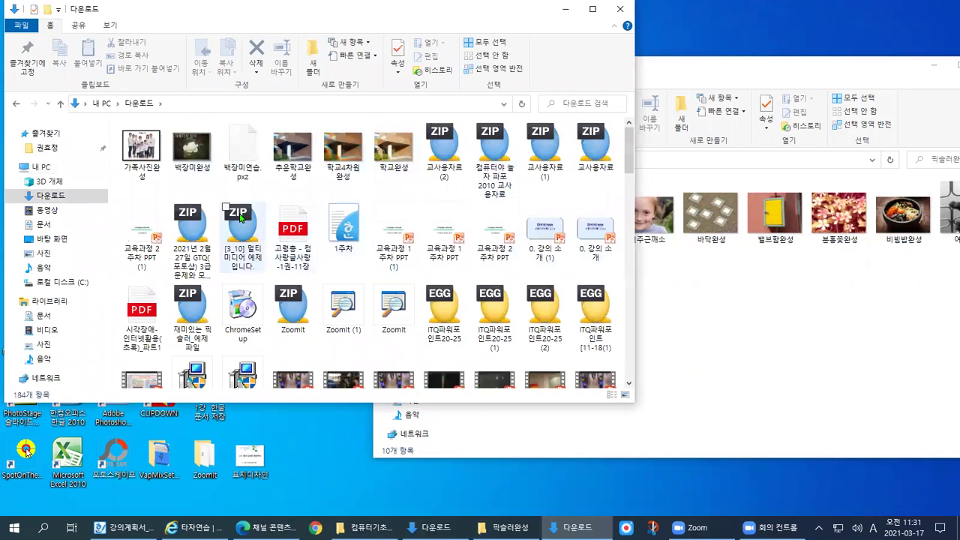
- Go through the finished pictures in the 다운로드 folder and shift its window aside, clear of the 픽슬러완성 folder's files
{"action": "left_click", "coordinate": [201, 158]}
{"action": "left_click", "coordinate": [154, 179]}
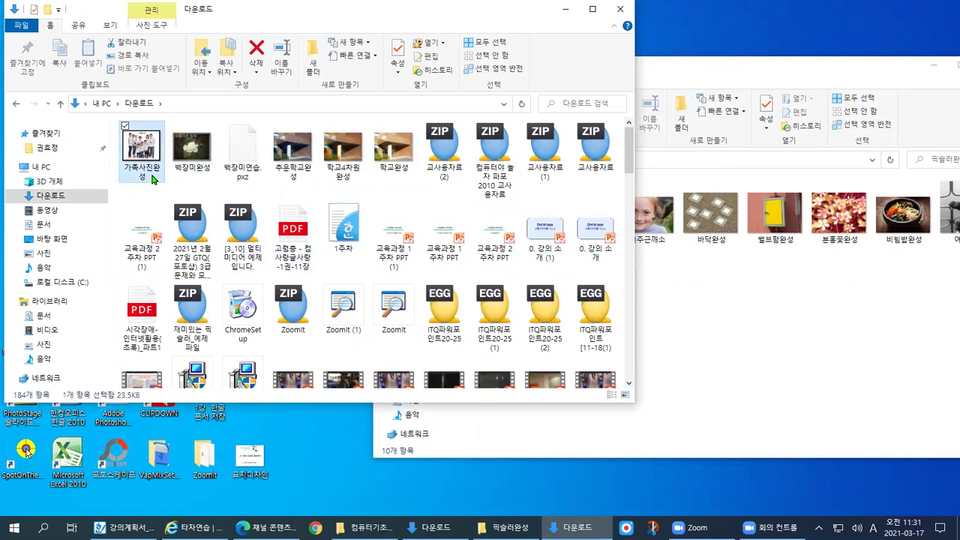
{"action": "left_click", "coordinate": [293, 166]}
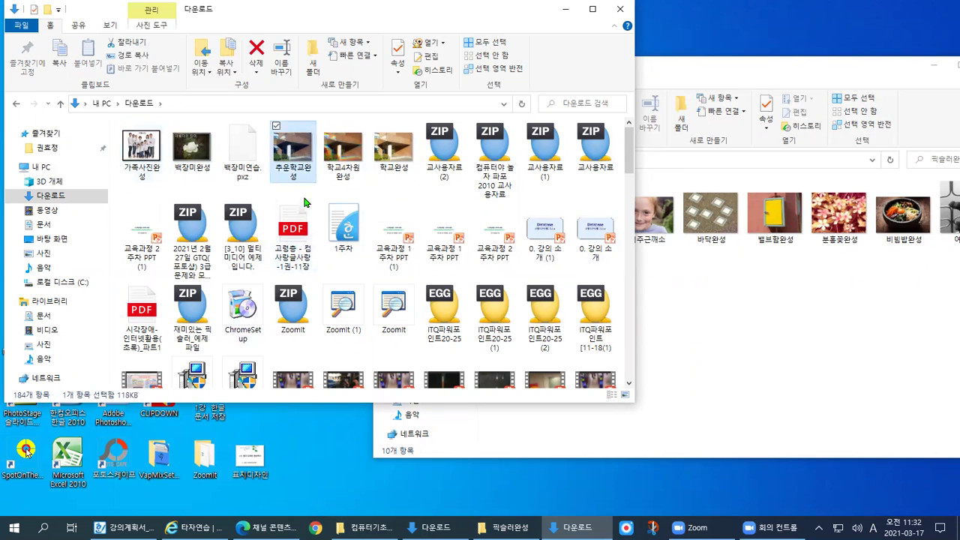
{"action": "left_click", "coordinate": [349, 174]}
{"action": "left_click", "coordinate": [400, 177]}
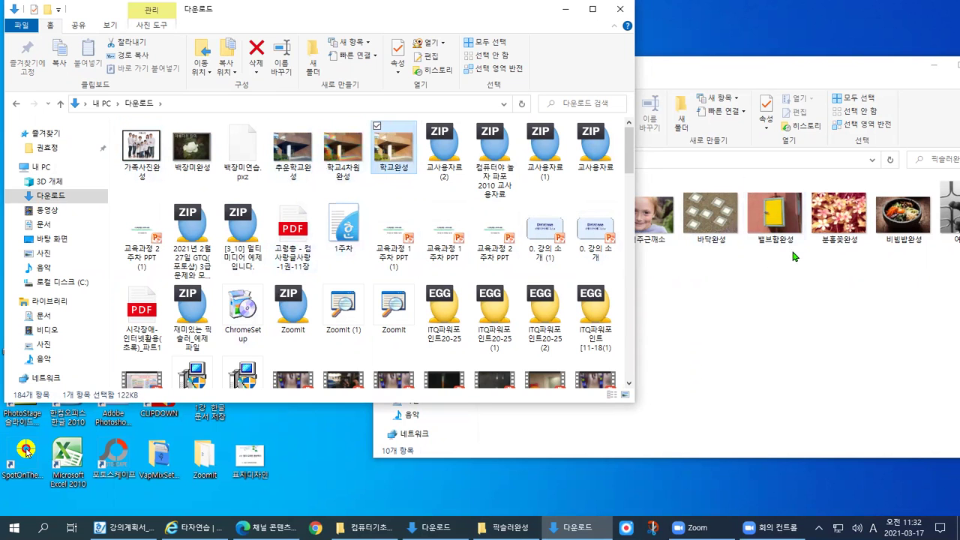
{"action": "left_click_drag", "start_coordinate": [472, 23], "coordinate": [370, 34]}
- Move 학교완성, 학교4차원완성, 추운학교완성, 가족사진완성 and 백장미완성 from the 다운로드 folder into the 픽슬러완성 folder
{"action": "left_click_drag", "start_coordinate": [293, 161], "coordinate": [675, 328]}
{"action": "left_click_drag", "start_coordinate": [239, 161], "coordinate": [667, 314]}
{"action": "left_click_drag", "start_coordinate": [190, 161], "coordinate": [800, 317]}
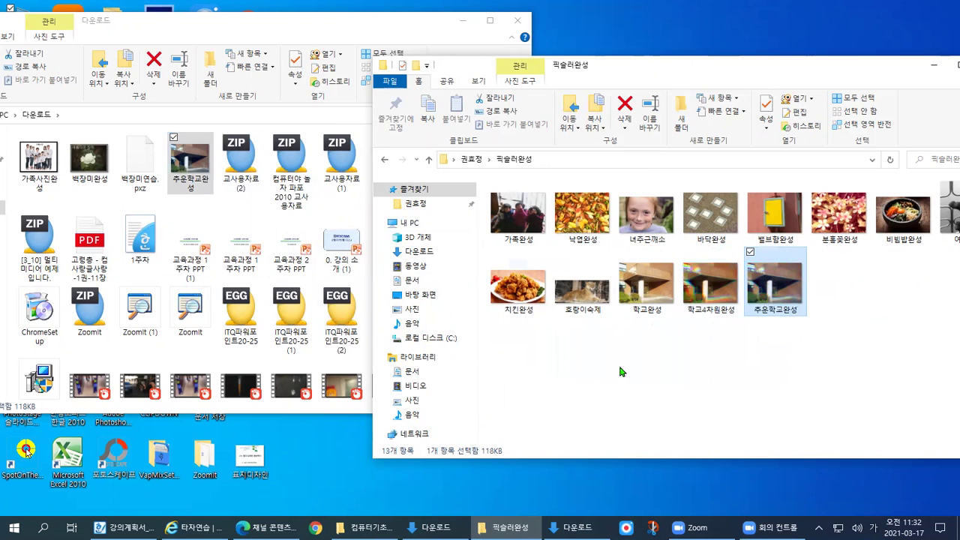
{"action": "left_click_drag", "start_coordinate": [40, 159], "coordinate": [643, 398]}
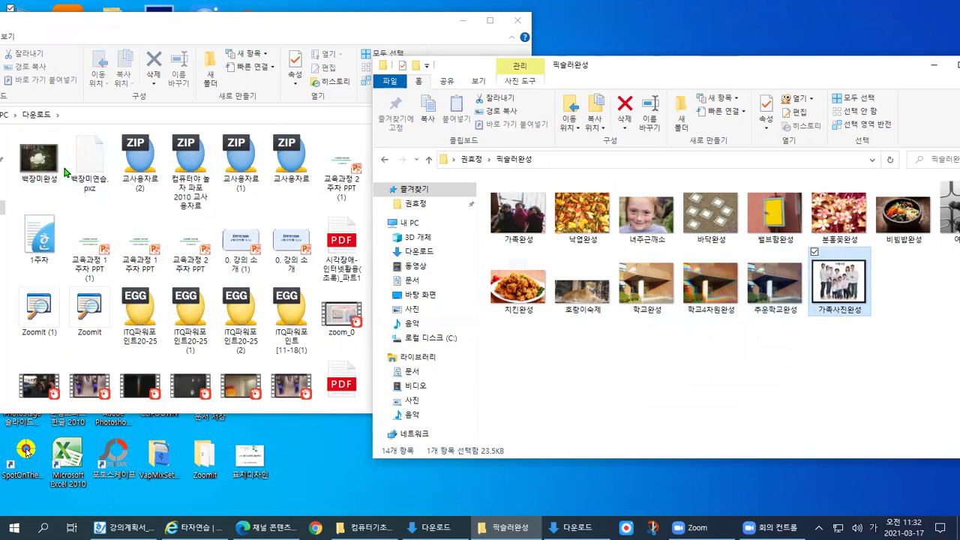
{"action": "left_click_drag", "start_coordinate": [382, 360], "coordinate": [633, 375]}
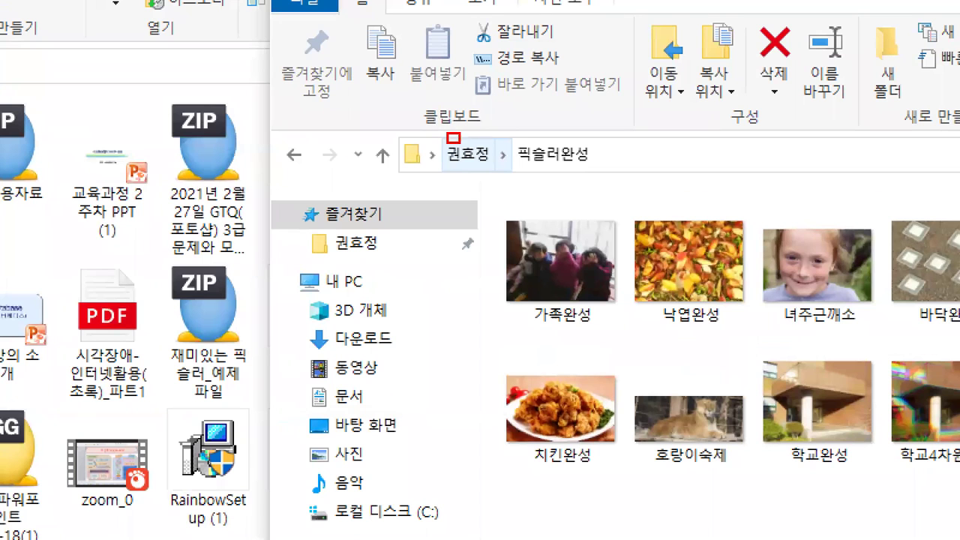
{"action": "left_click_drag", "start_coordinate": [462, 149], "coordinate": [496, 176]}
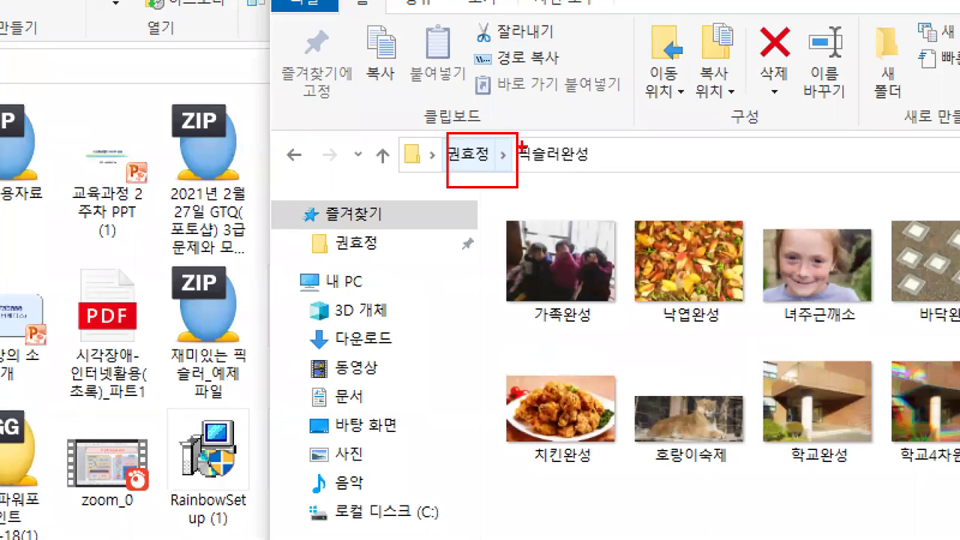
{"action": "left_click_drag", "start_coordinate": [520, 141], "coordinate": [616, 192]}
{"action": "left_click_drag", "start_coordinate": [574, 134], "coordinate": [609, 141]}
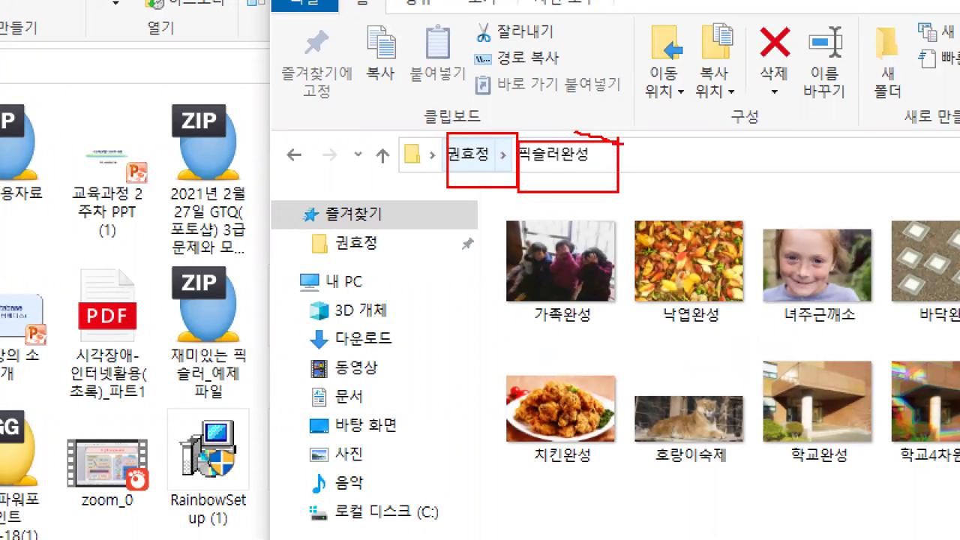
{"action": "key", "text": "Escape"}
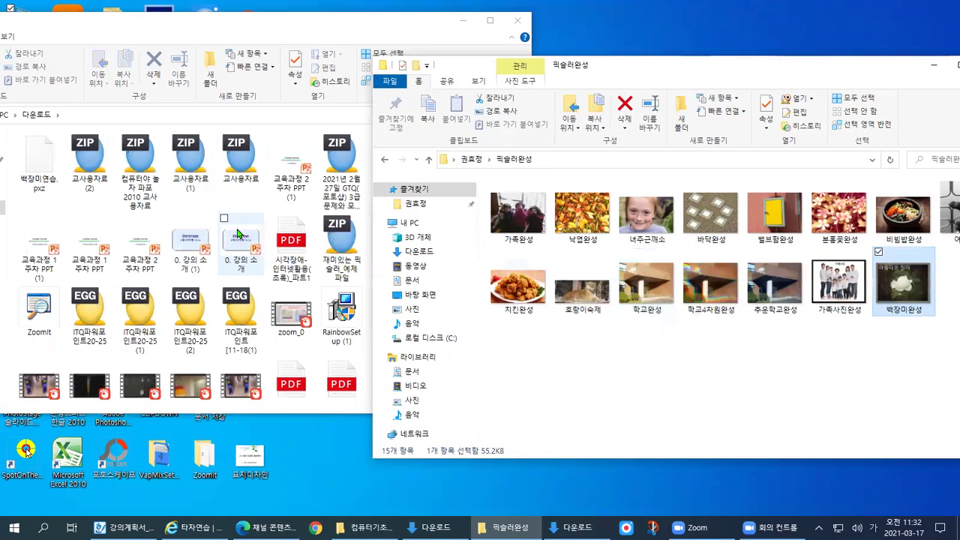
- Close the 다운로드 window and the 픽슬러완성 folder window, leaving the desktop clear
{"action": "left_click", "coordinate": [516, 20]}
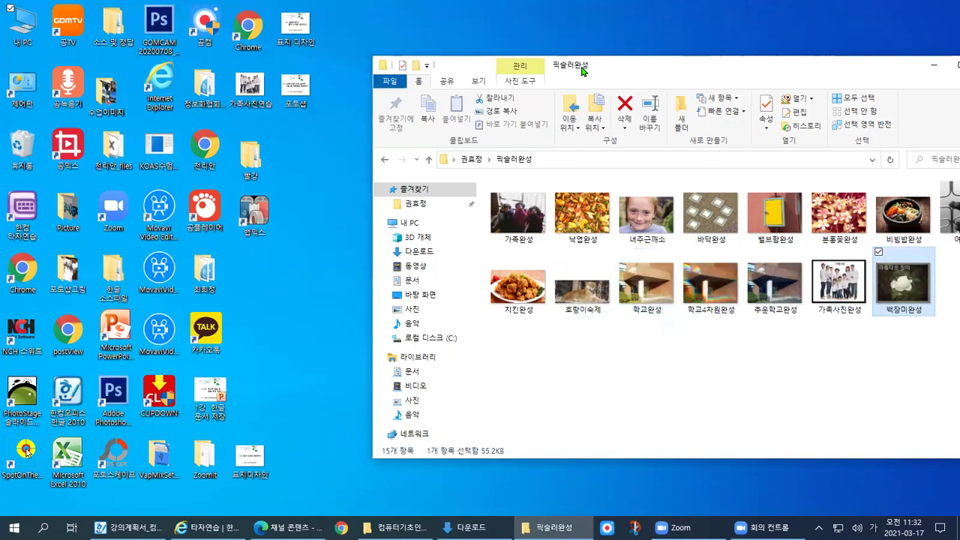
{"action": "left_click_drag", "start_coordinate": [579, 69], "coordinate": [302, 13]}
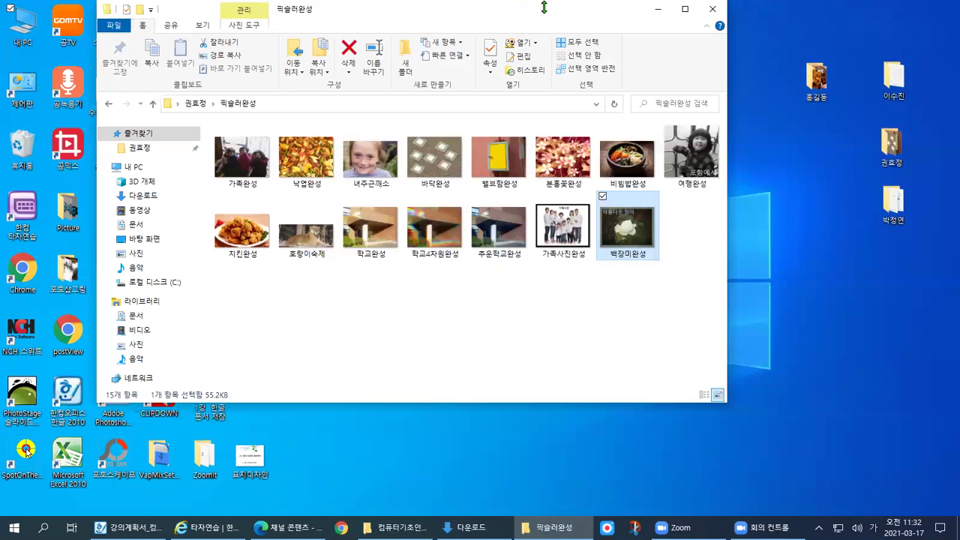
{"action": "left_click", "coordinate": [718, 11]}
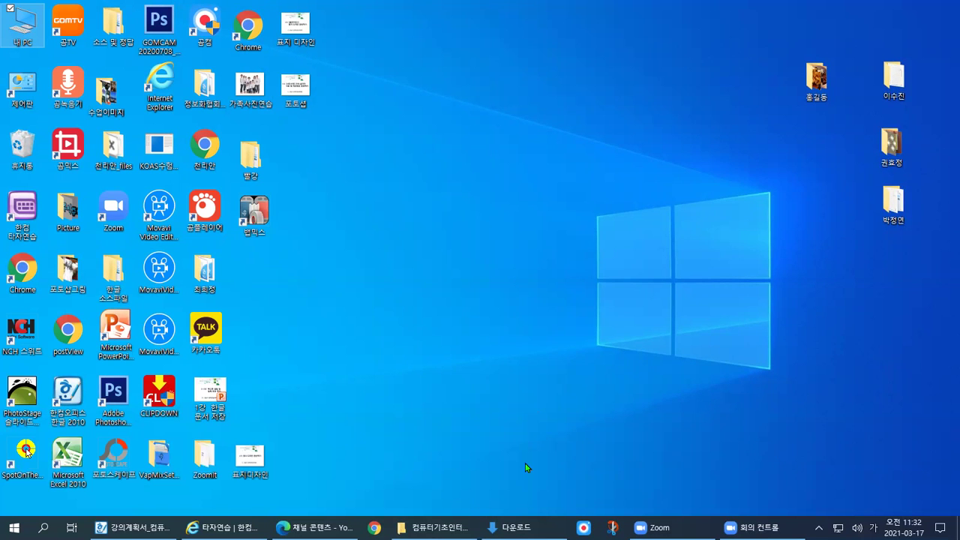
- Open the 06강 folder within 재미있는 픽슬러_예제파일 in the instructor's personal folder on the desktop
{"action": "double_click", "coordinate": [891, 146]}
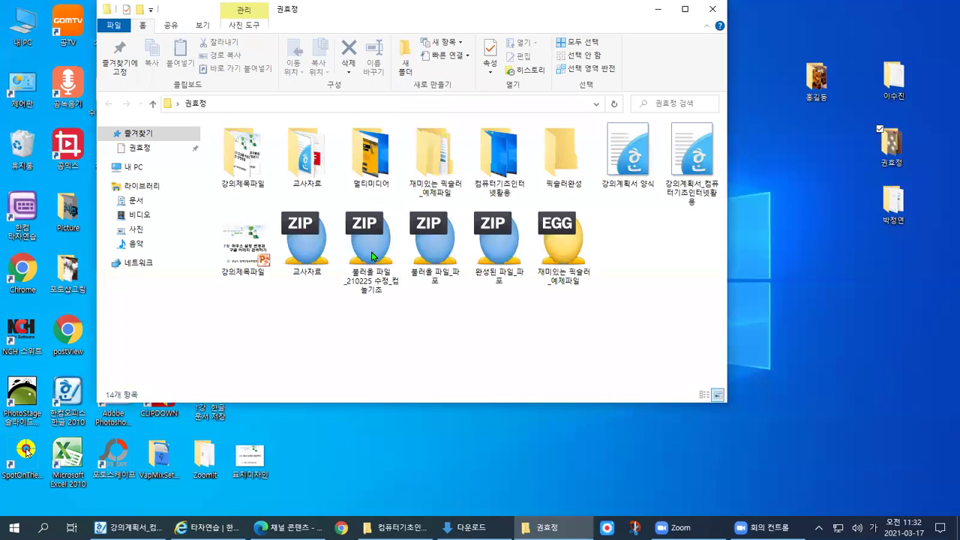
{"action": "double_click", "coordinate": [438, 167]}
{"action": "double_click", "coordinate": [245, 210]}
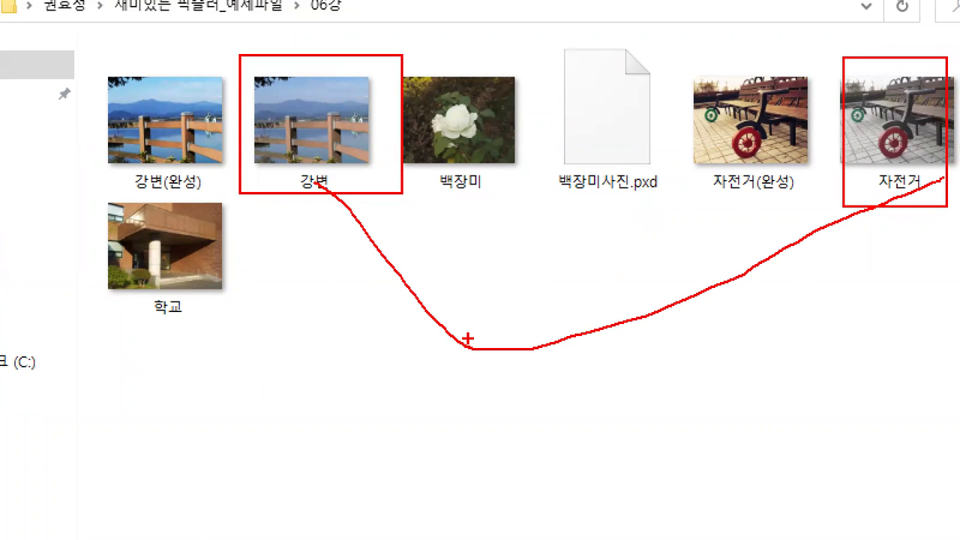
{"action": "mouse_move", "coordinate": [324, 86]}
{"action": "left_mouse_down"}
{"action": "mouse_move", "coordinate": [270, 120]}
{"action": "mouse_move", "coordinate": [268, 72]}
{"action": "mouse_move", "coordinate": [321, 105]}
{"action": "left_mouse_up"}
{"action": "mouse_move", "coordinate": [942, 114]}
{"action": "left_mouse_down"}
{"action": "mouse_move", "coordinate": [866, 123]}
{"action": "mouse_move", "coordinate": [860, 55]}
{"action": "mouse_move", "coordinate": [937, 101]}
{"action": "mouse_move", "coordinate": [936, 139]}
{"action": "left_mouse_up"}
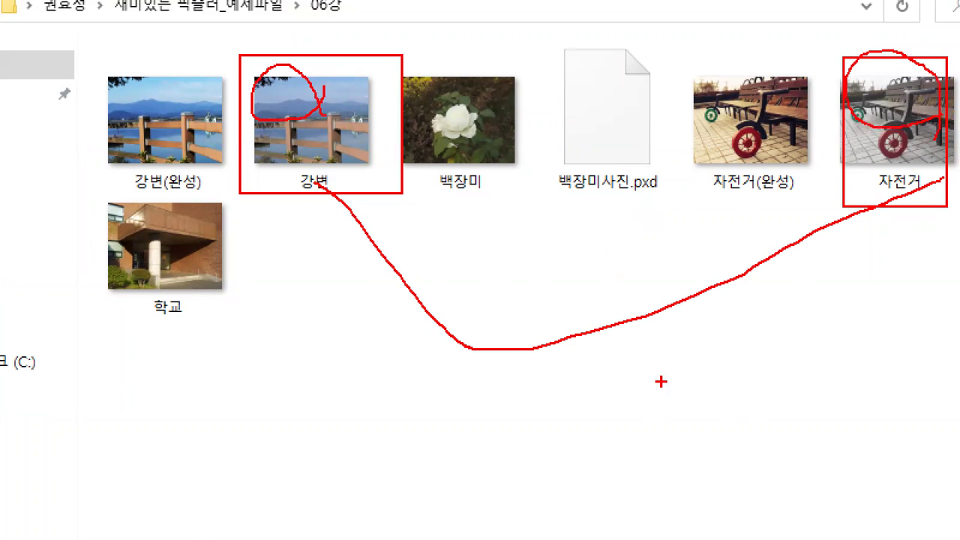
{"action": "mouse_move", "coordinate": [470, 284]}
{"action": "left_mouse_down"}
{"action": "mouse_move", "coordinate": [580, 280]}
{"action": "mouse_move", "coordinate": [568, 356]}
{"action": "mouse_move", "coordinate": [665, 311]}
{"action": "mouse_move", "coordinate": [640, 382]}
{"action": "mouse_move", "coordinate": [709, 366]}
{"action": "left_mouse_up"}
{"action": "mouse_move", "coordinate": [725, 341]}
{"action": "left_mouse_down"}
{"action": "mouse_move", "coordinate": [748, 302]}
{"action": "mouse_move", "coordinate": [792, 364]}
{"action": "left_mouse_up"}
{"action": "left_click_drag", "start_coordinate": [789, 325], "coordinate": [899, 316]}
{"action": "left_click_drag", "start_coordinate": [842, 271], "coordinate": [844, 397]}
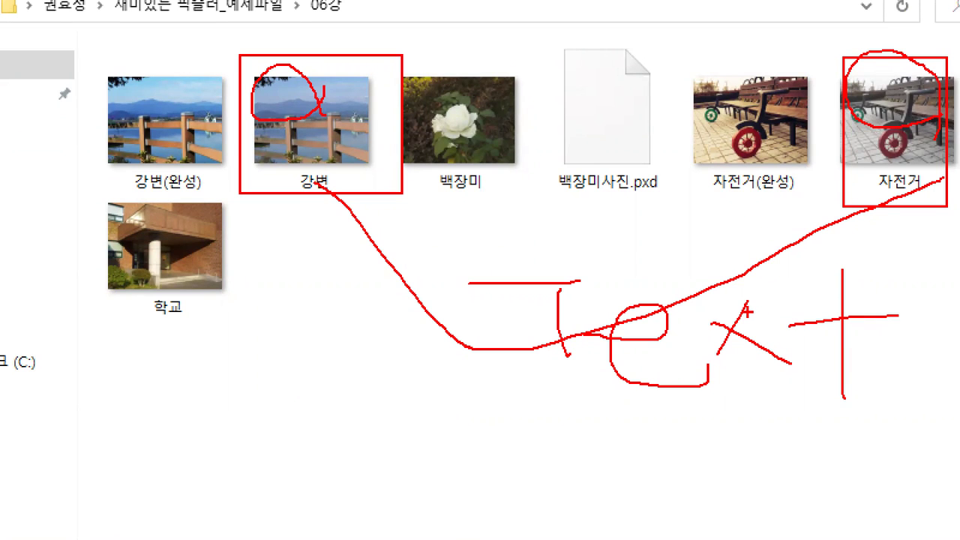
{"action": "key", "text": "Escape"}
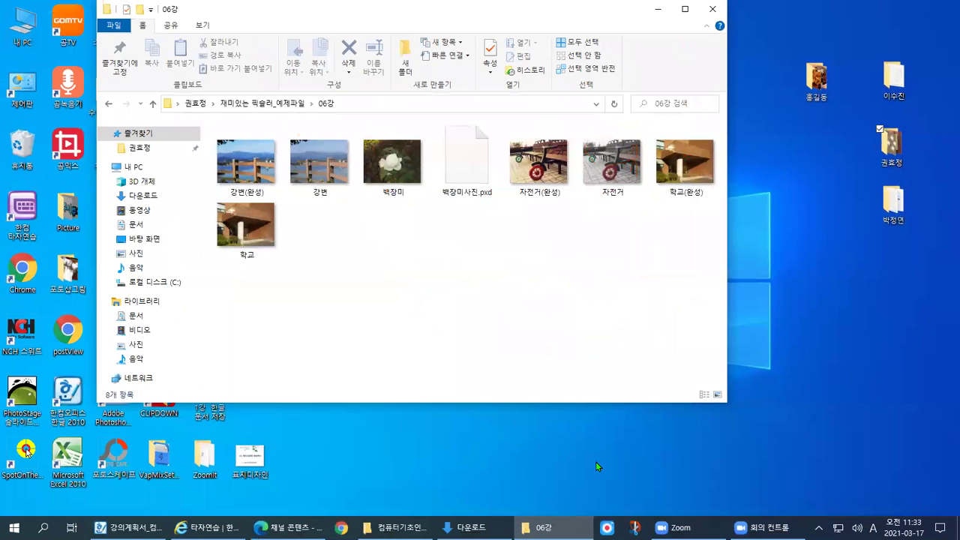